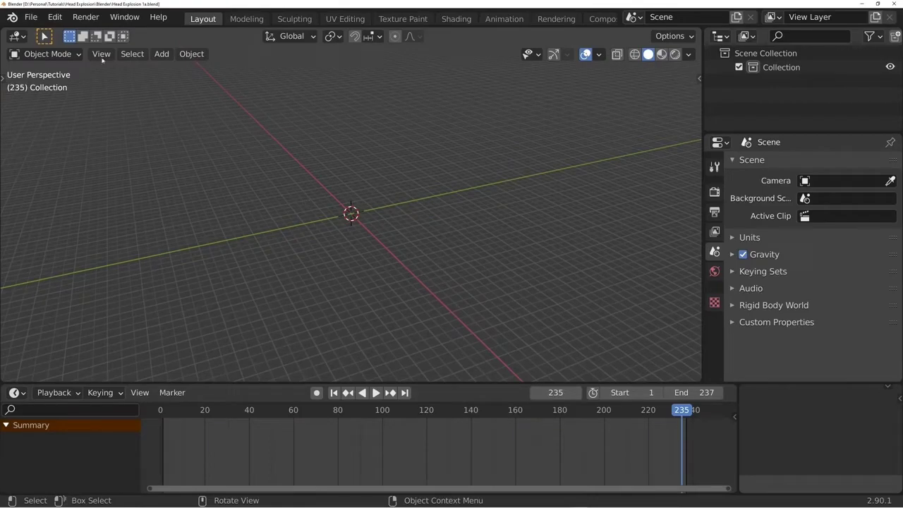
- Change the 3D viewport to the Movie Clip Editor and open the headexplosionref image sequence
{"action": "left_click", "coordinate": [16, 36]}
{"action": "left_click", "coordinate": [71, 200]}
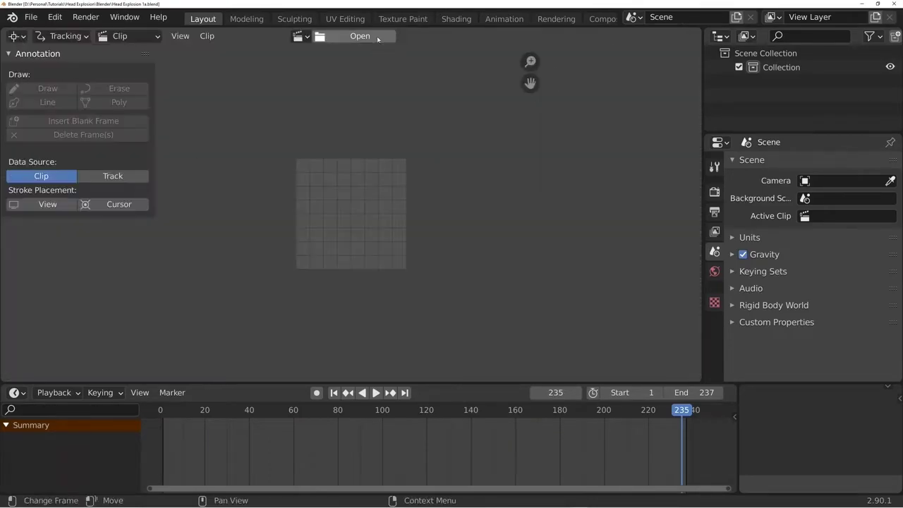
{"action": "left_click", "coordinate": [377, 36]}
{"action": "left_click", "coordinate": [131, 417]}
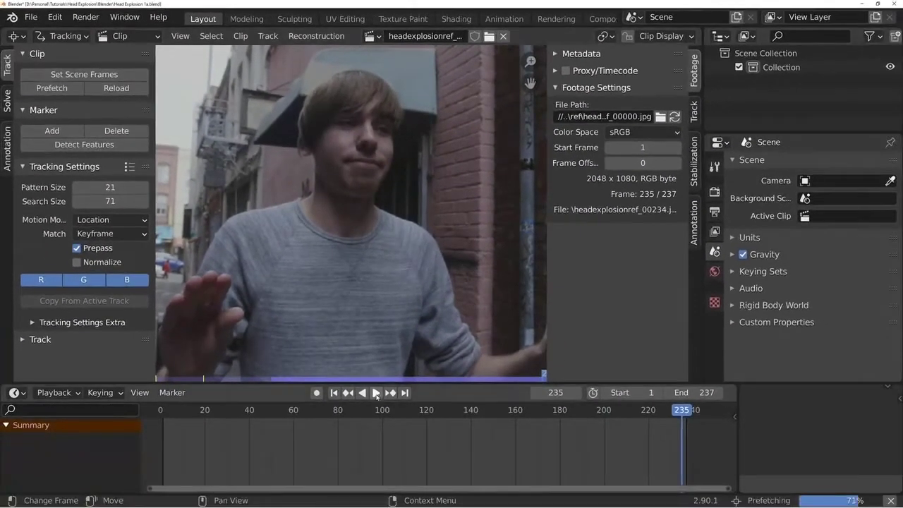
- Play the footage from the first frame in the maximized clip editor, restore the layout and return to frame 1
{"action": "left_click_drag", "start_coordinate": [382, 413], "coordinate": [364, 436]}
{"action": "left_click", "coordinate": [333, 393]}
{"action": "key", "text": "ctrl+space"}
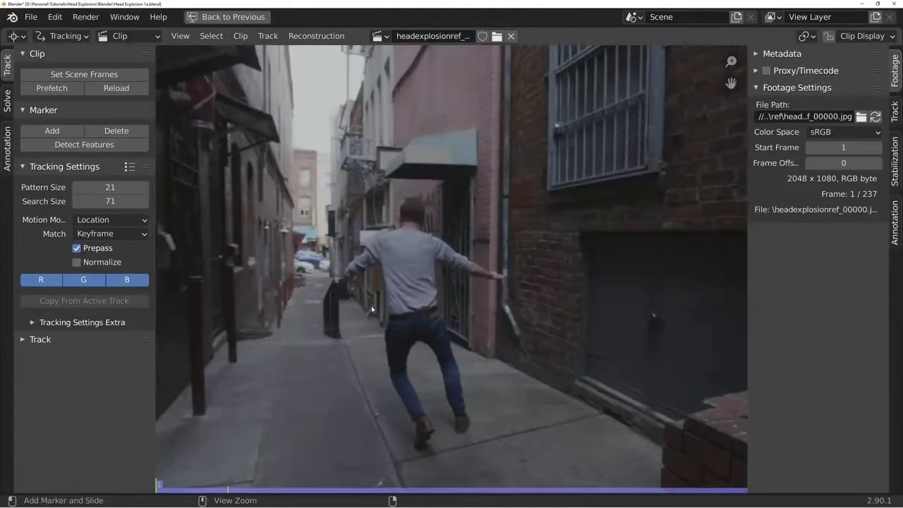
{"action": "key", "text": "f"}
{"action": "key", "text": "space"}
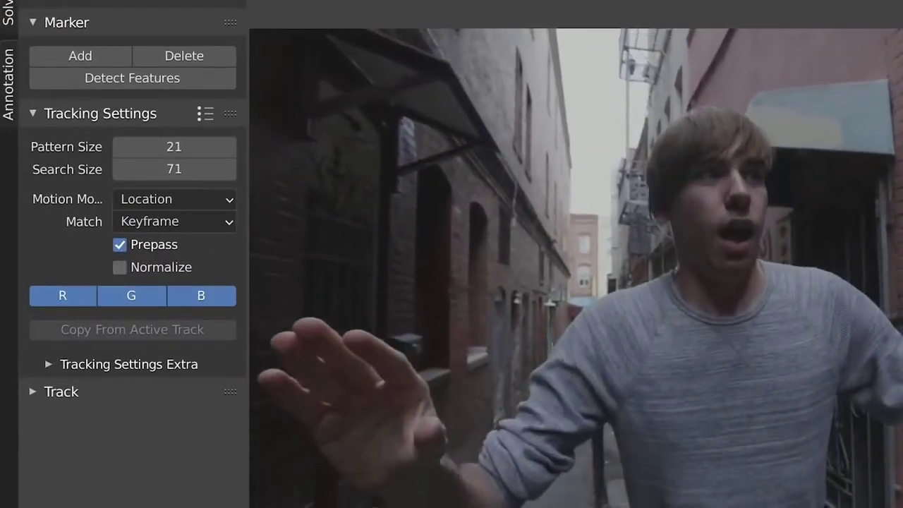
{"action": "key", "text": "space"}
{"action": "key", "text": "ctrl+space"}
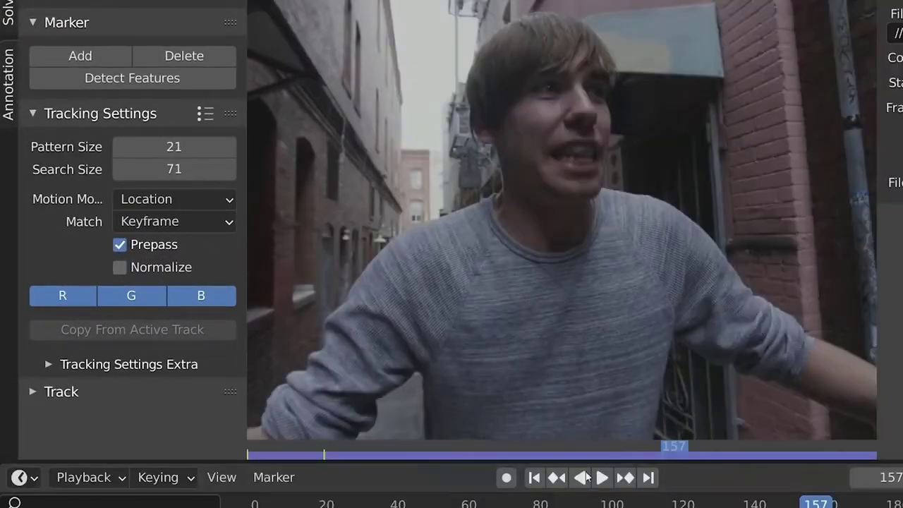
{"action": "left_click", "coordinate": [534, 478]}
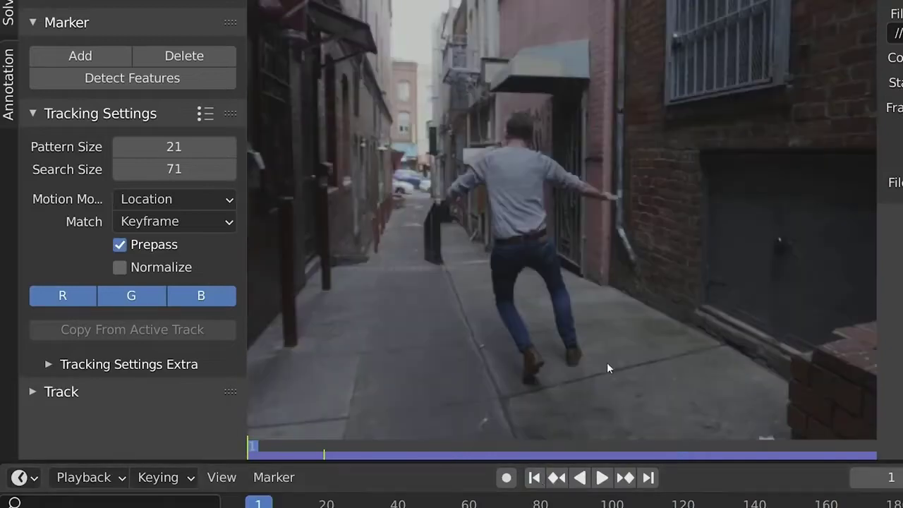
- Set the tracking motion model to Perspective and the pattern match to Previous frame
{"action": "left_click", "coordinate": [166, 201]}
{"action": "left_click", "coordinate": [182, 225]}
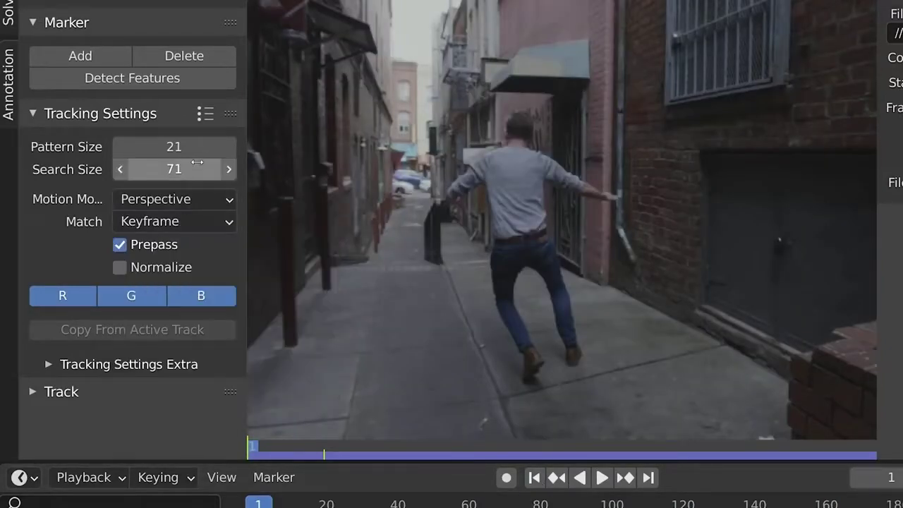
{"action": "left_click", "coordinate": [186, 223]}
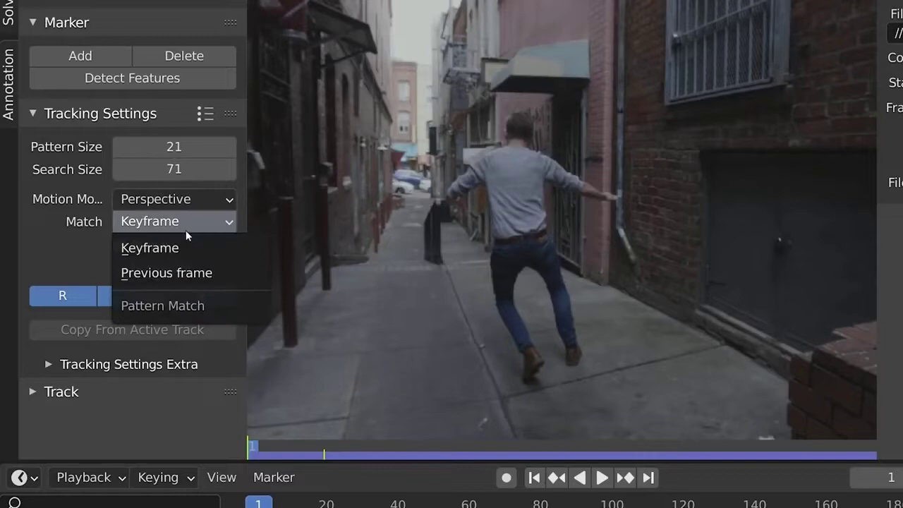
{"action": "left_click", "coordinate": [182, 275]}
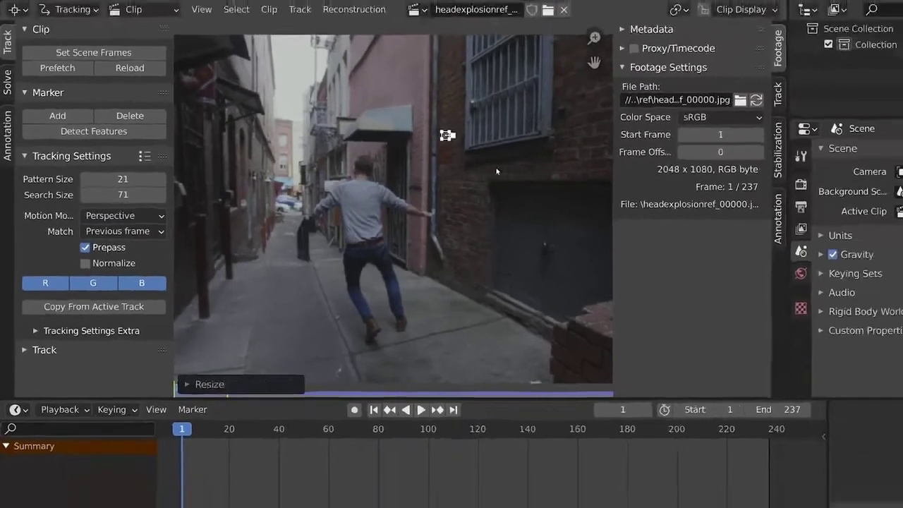
- Enlarge the marker on the brick wall beside the barred window and track it forward through the clip
{"action": "key", "text": "s"}
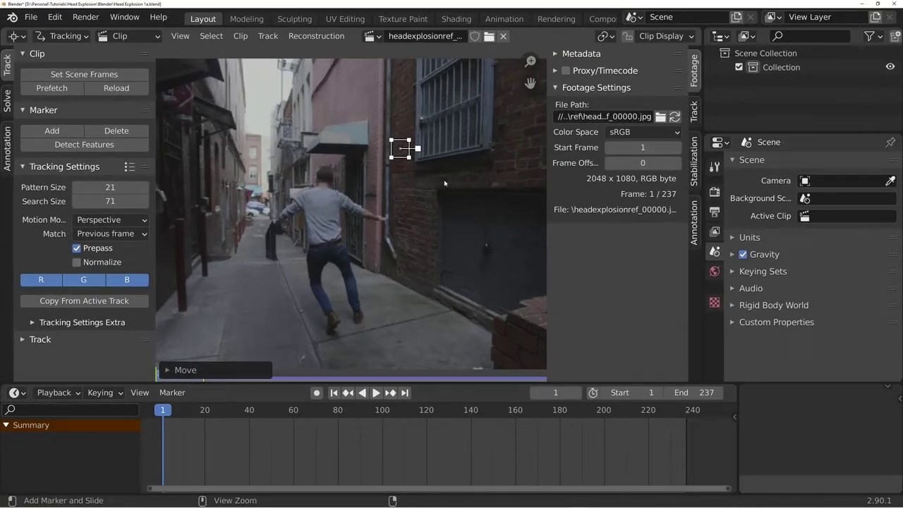
{"action": "key", "text": "ctrl+t"}
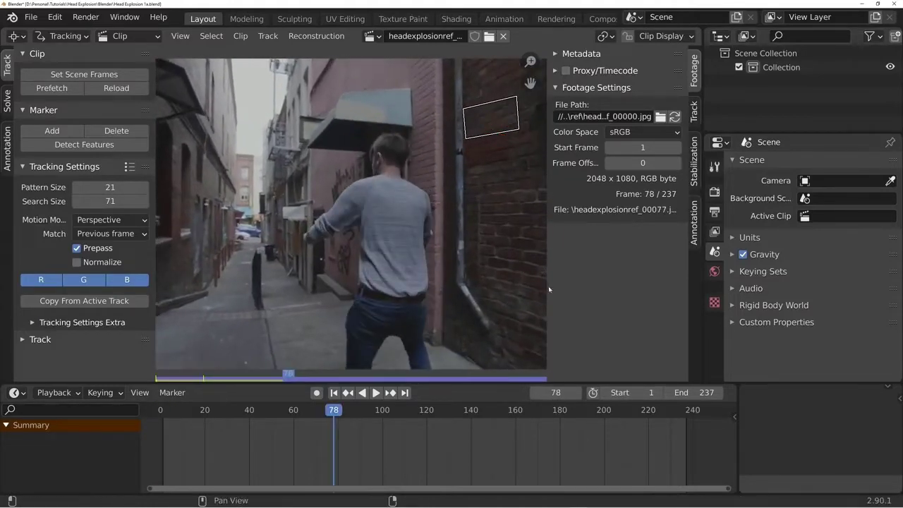
{"action": "key", "text": "ctrl+space"}
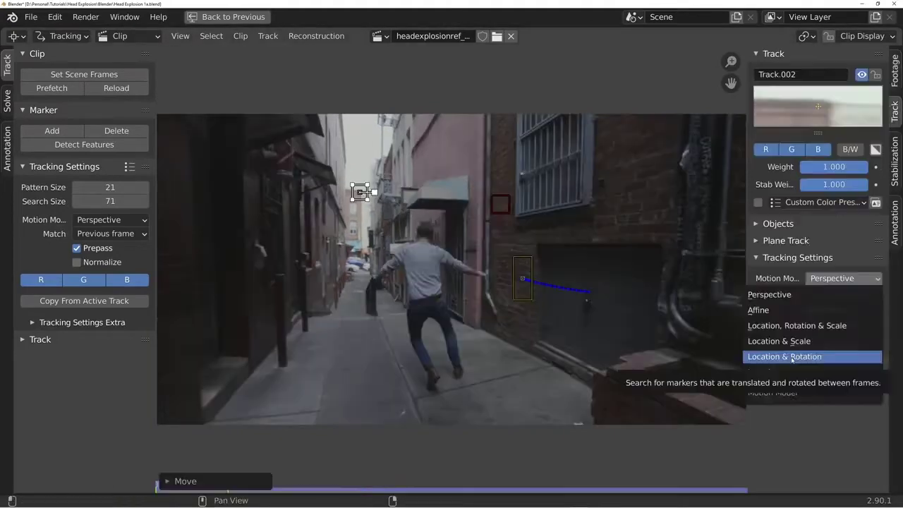
{"action": "left_click", "coordinate": [787, 408]}
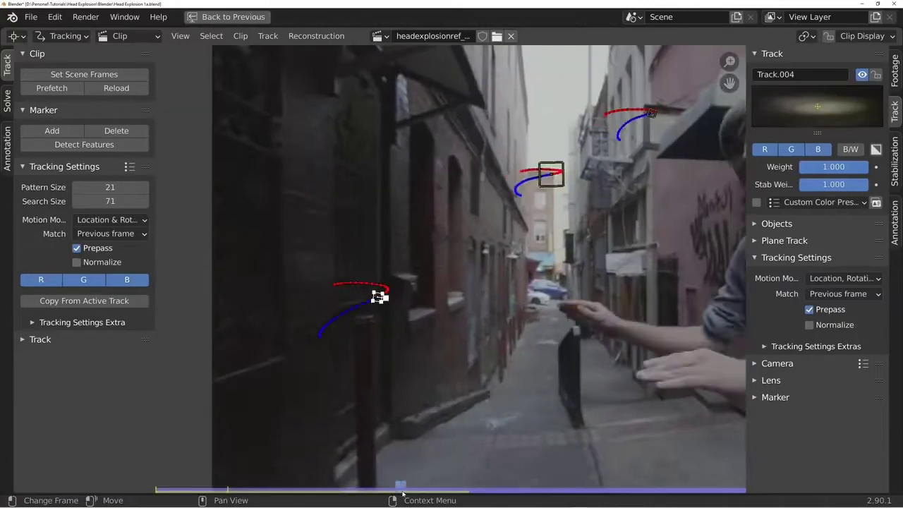
- Reposition the Track.004 marker on the small bright light on the dark wall and track it forward from there
{"action": "left_click_drag", "start_coordinate": [402, 494], "coordinate": [466, 496]}
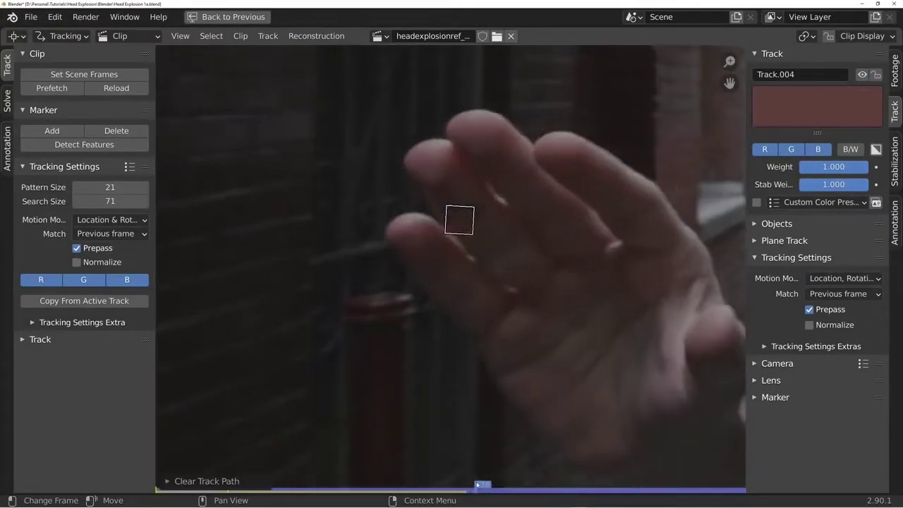
{"action": "left_click_drag", "start_coordinate": [479, 482], "coordinate": [515, 477]}
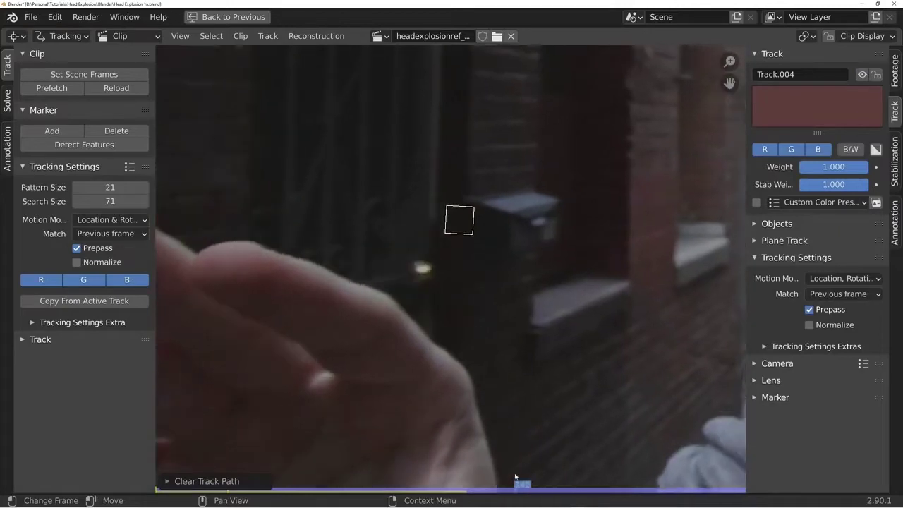
{"action": "key", "text": "g"}
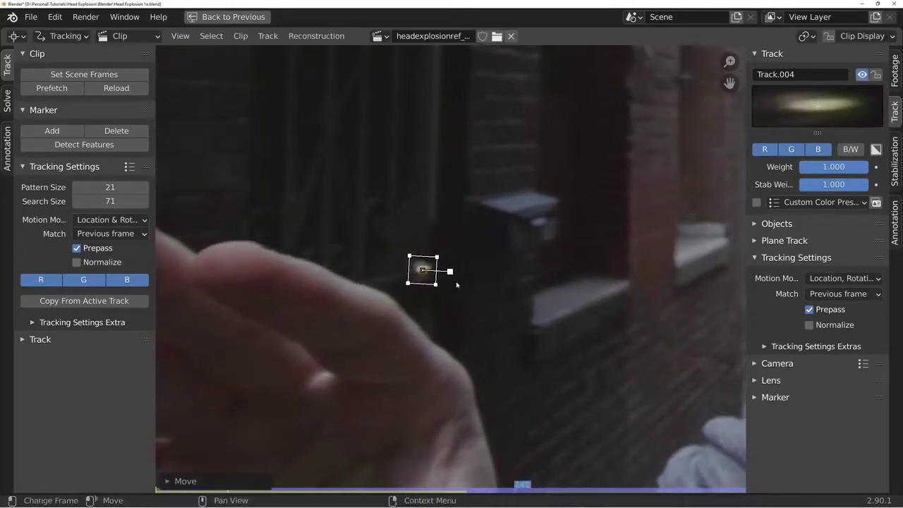
{"action": "scroll", "coordinate": [473, 324], "scroll_direction": "down", "scroll_amount": 1}
{"action": "key", "text": "ctrl+t"}
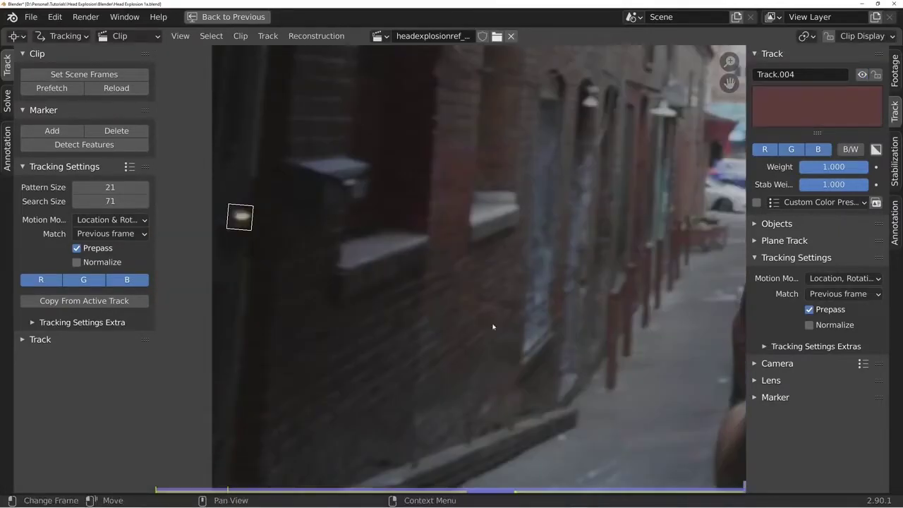
{"action": "scroll", "coordinate": [494, 325], "scroll_direction": "down", "scroll_amount": 2}
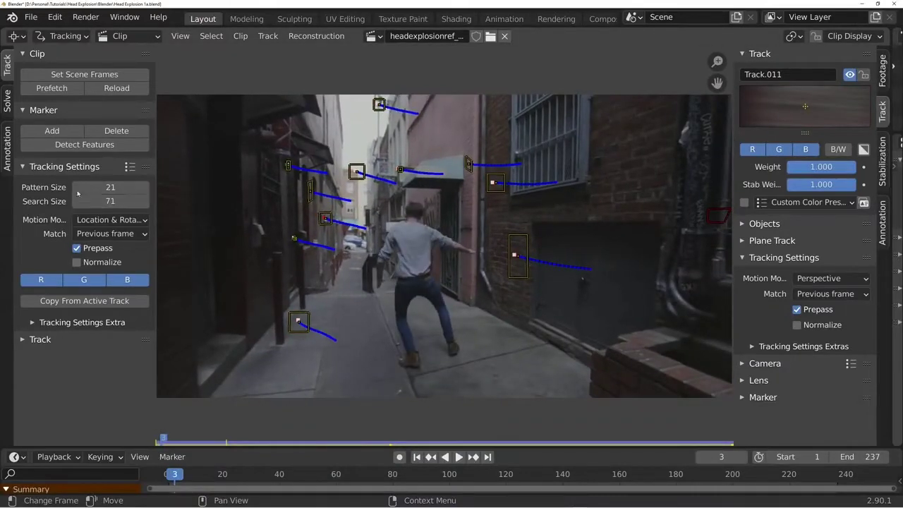
- Solve the camera motion with refinement set to Focal Length, Optical Center, K1, K2
{"action": "left_click", "coordinate": [7, 101]}
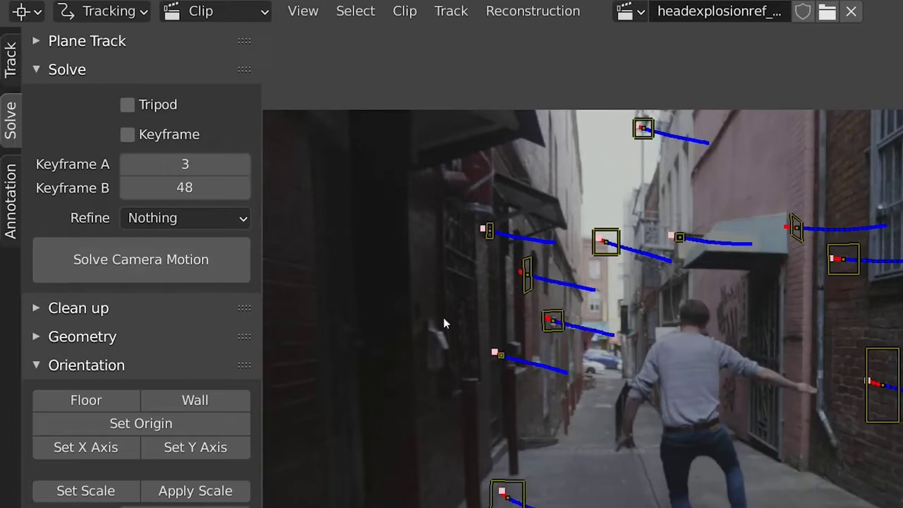
{"action": "left_click", "coordinate": [167, 226]}
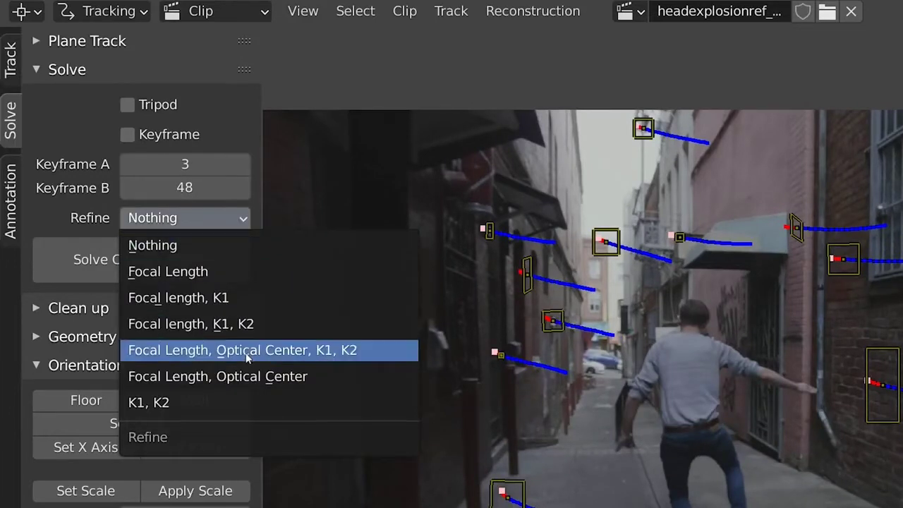
{"action": "left_click", "coordinate": [294, 351]}
{"action": "left_click", "coordinate": [191, 275]}
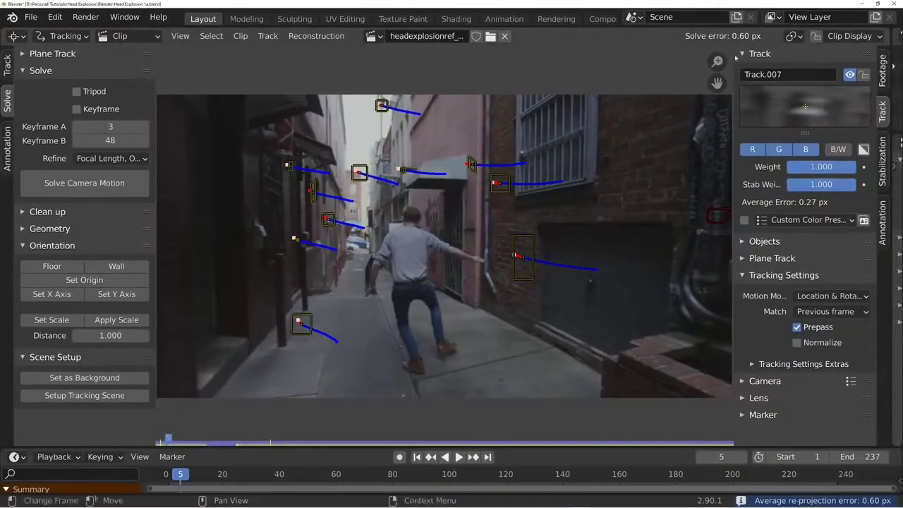
- Set up the tracking scene at frame 1 and change the clip editor to the 3D Viewport
{"action": "mouse_move", "coordinate": [163, 442]}
{"action": "left_mouse_down"}
{"action": "mouse_move", "coordinate": [573, 438]}
{"action": "mouse_move", "coordinate": [156, 434]}
{"action": "left_mouse_up"}
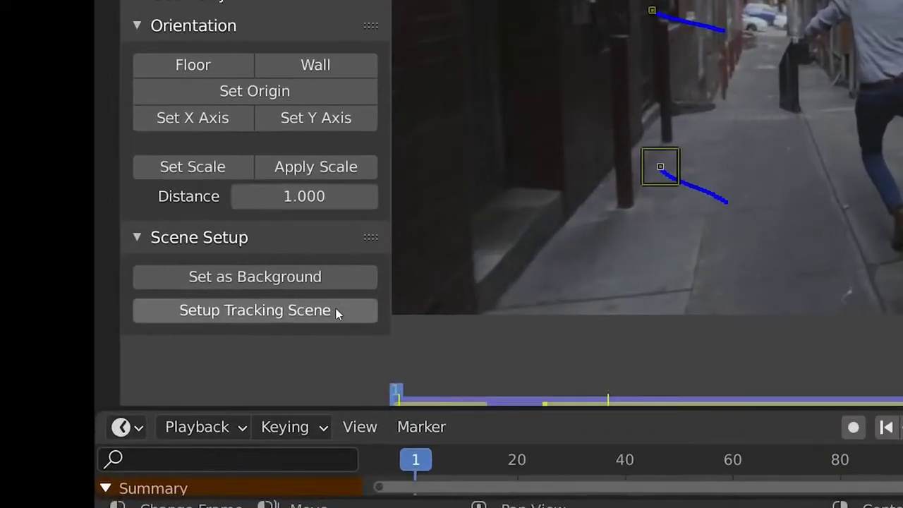
{"action": "left_click", "coordinate": [334, 313]}
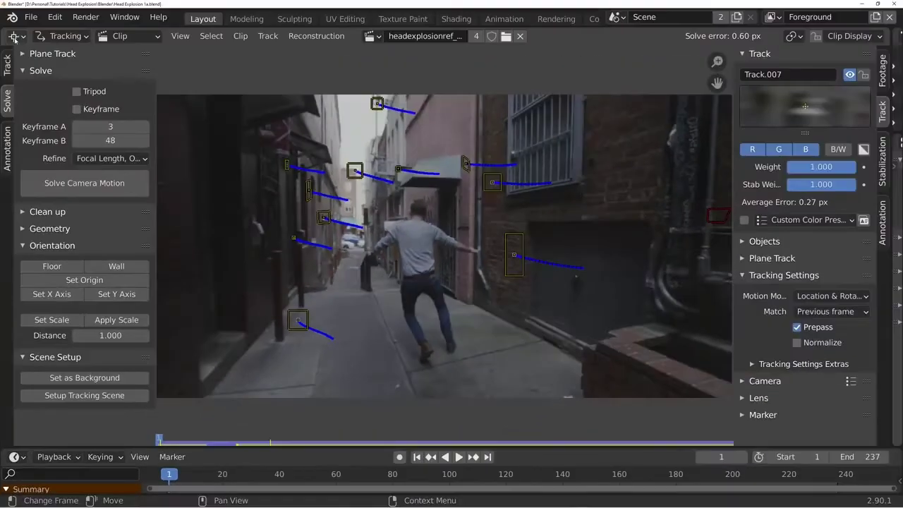
{"action": "left_click", "coordinate": [16, 33]}
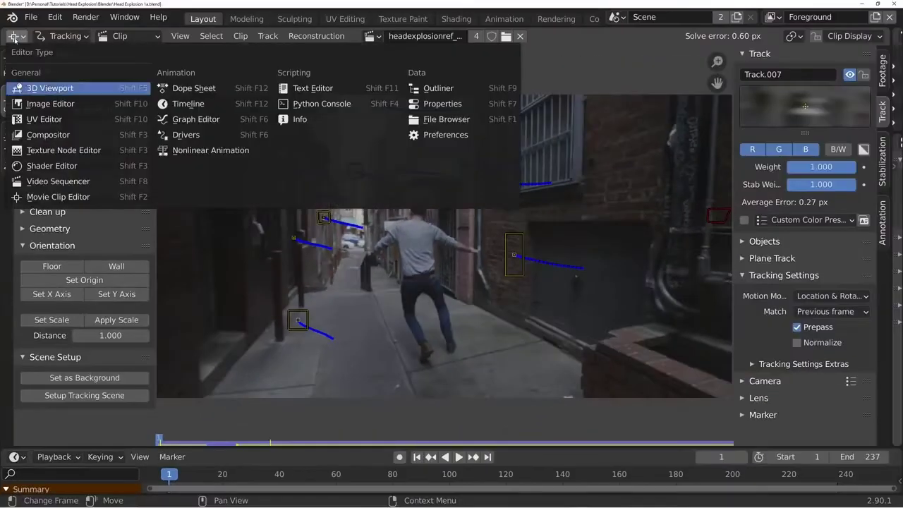
{"action": "left_click", "coordinate": [40, 89]}
- Look through the camera and play the animation to check how the plane and cube follow the footage
{"action": "key", "text": "KP_0"}
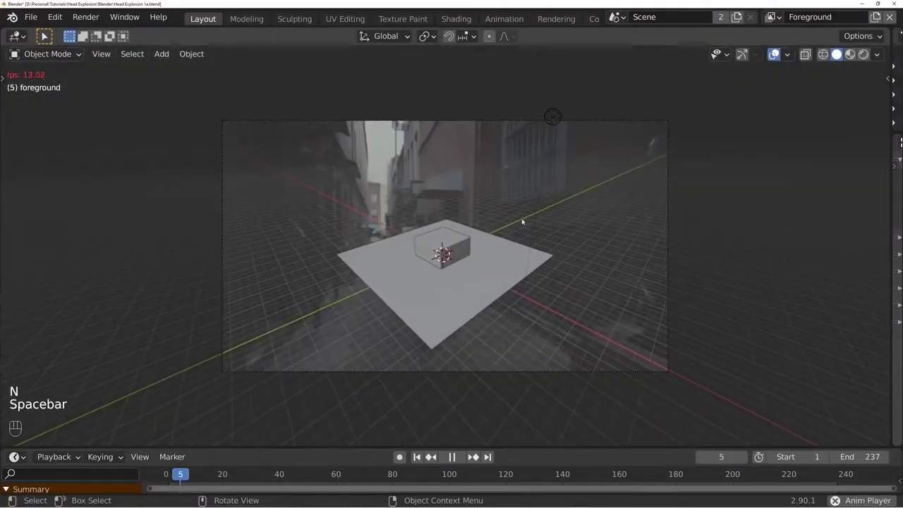
{"action": "scroll", "coordinate": [494, 363], "scroll_direction": "up", "scroll_amount": 2}
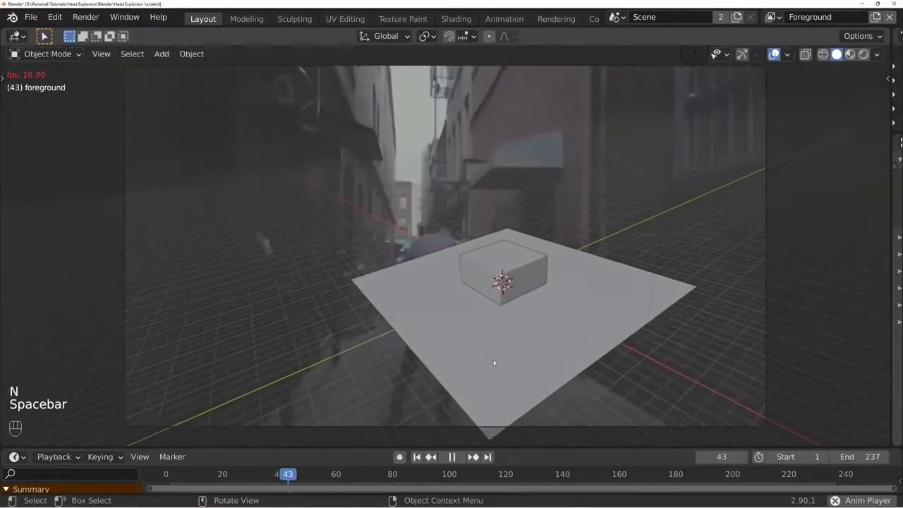
{"action": "scroll", "coordinate": [494, 363], "scroll_direction": "down", "scroll_amount": 1}
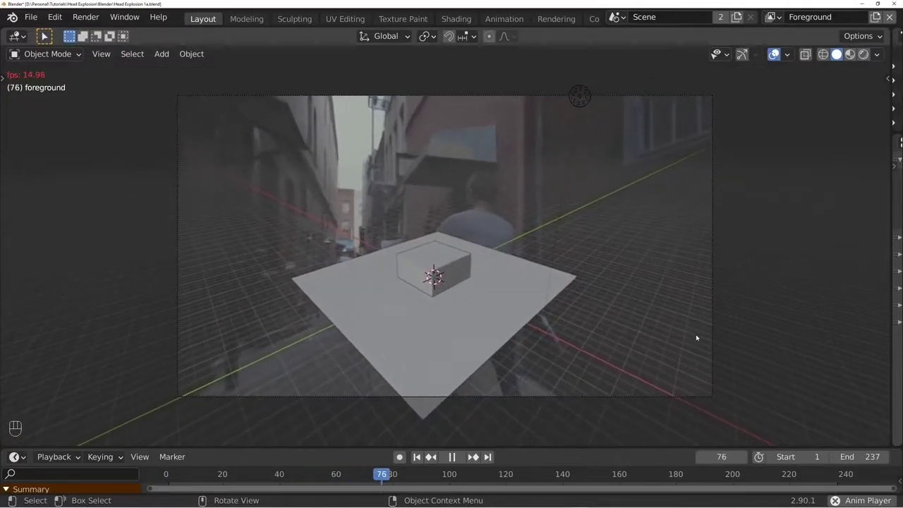
{"action": "left_click", "coordinate": [416, 456]}
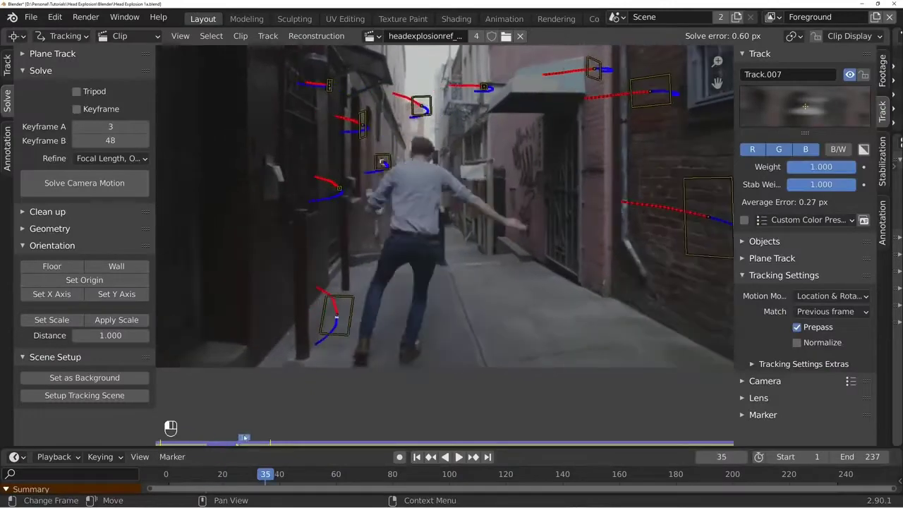
- Add a marker on the pavement beside the brick wall at frame 1 and track it forward
{"action": "left_click_drag", "start_coordinate": [244, 437], "coordinate": [172, 428]}
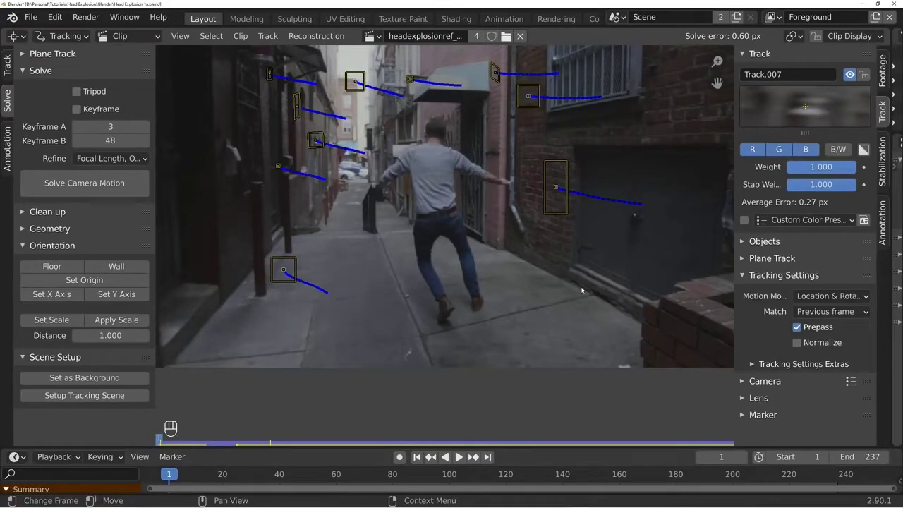
{"action": "left_click", "coordinate": [530, 290], "text": "ctrl"}
{"action": "key", "text": "ctrl+t"}
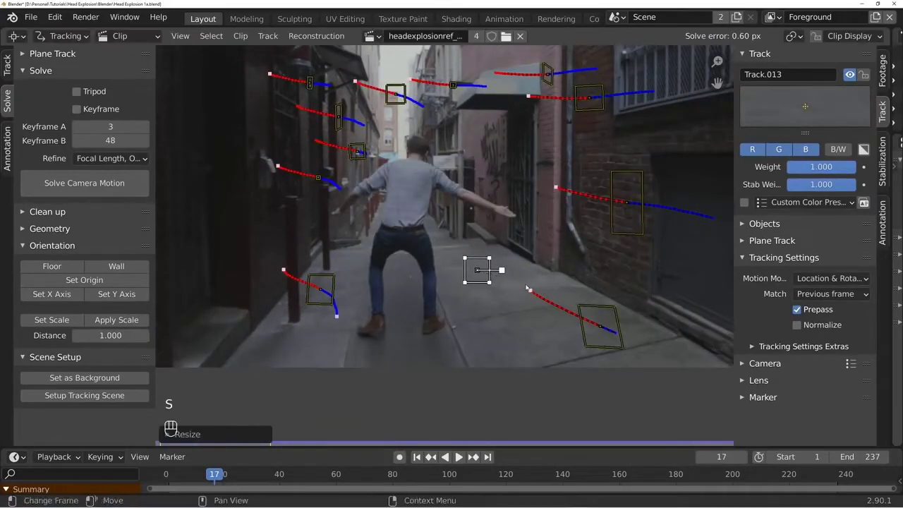
- Track the resized Track.013 pavement marker forward frame by frame and solve the camera motion again
{"action": "key", "text": "alt+Right"}
{"action": "key", "text": "alt+Right"}
{"action": "key", "text": "alt+Right"}
{"action": "key", "text": "alt+Right"}
{"action": "key", "text": "alt+Right"}
{"action": "key", "text": "alt+Right"}
{"action": "key", "text": "alt+Right"}
{"action": "key", "text": "alt+Right"}
{"action": "key", "text": "alt+Right"}
{"action": "key", "text": "alt+Right"}
{"action": "key", "text": "alt+Right"}
{"action": "key", "text": "alt+Right"}
{"action": "key", "text": "alt+Right"}
{"action": "key", "text": "alt+Right"}
{"action": "key", "text": "alt+Right"}
{"action": "key", "text": "alt+Right"}
{"action": "key", "text": "alt+Right"}
{"action": "key", "text": "alt+Right"}
{"action": "key", "text": "alt+Right"}
{"action": "key", "text": "alt+Right"}
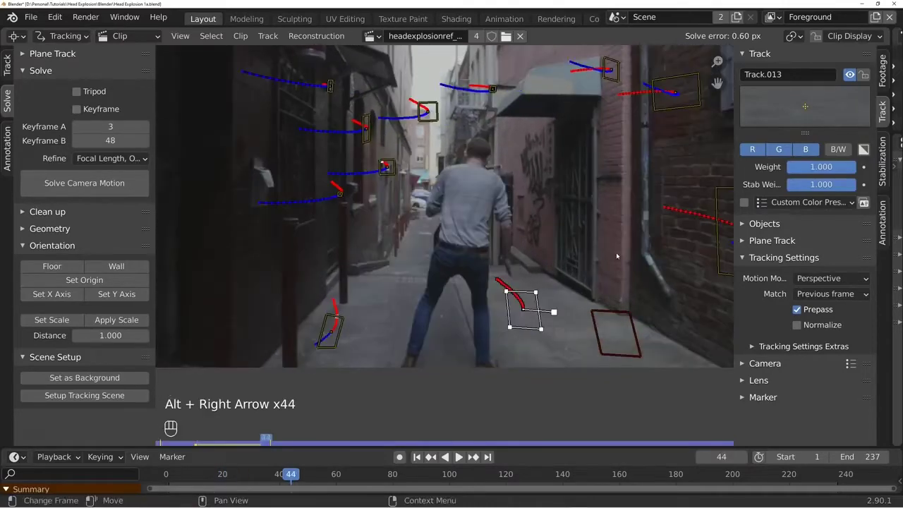
{"action": "left_click", "coordinate": [75, 185]}
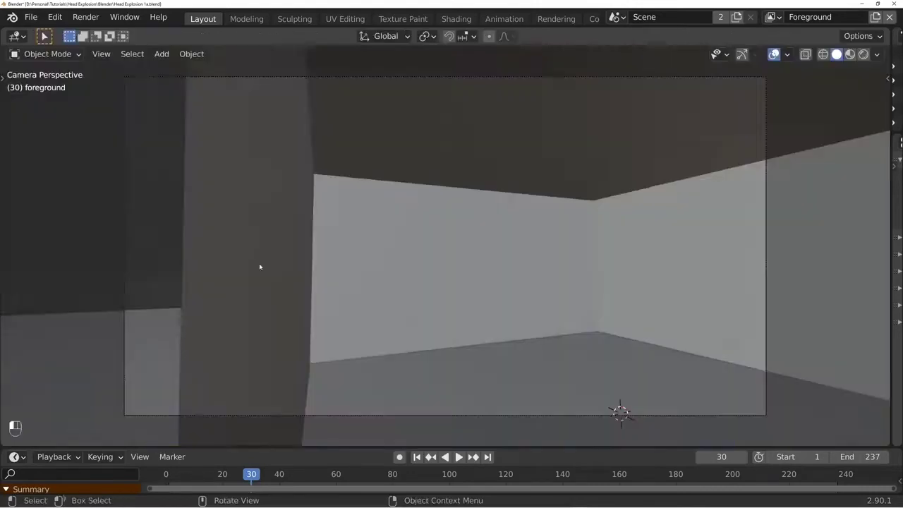
- Delete the cube from the tracking scene in the 3D viewport
{"action": "left_click", "coordinate": [298, 282]}
{"action": "middle_click_drag", "start_coordinate": [298, 282], "coordinate": [436, 266]}
{"action": "key", "text": "x"}
{"action": "left_click", "coordinate": [513, 198]}
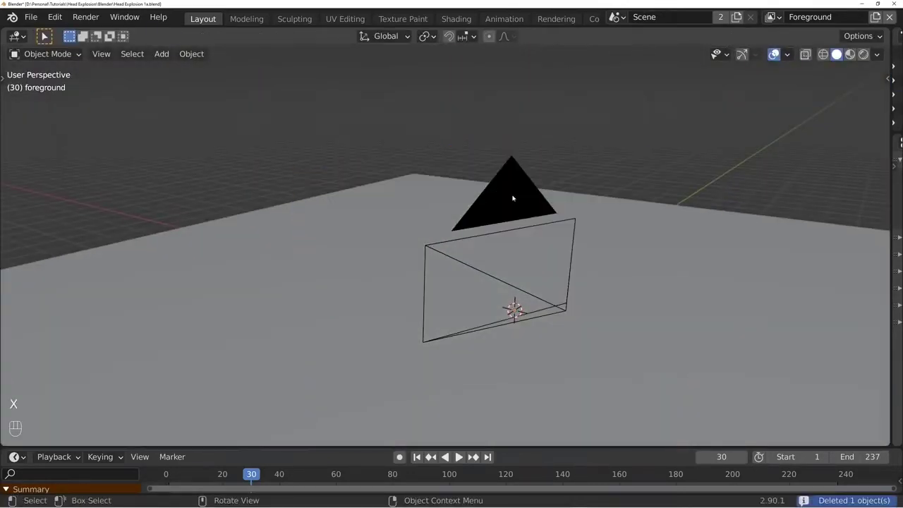
- Play the scene through the camera and switch the viewport to wireframe shading
{"action": "key", "text": "KP_0"}
{"action": "key", "text": "space"}
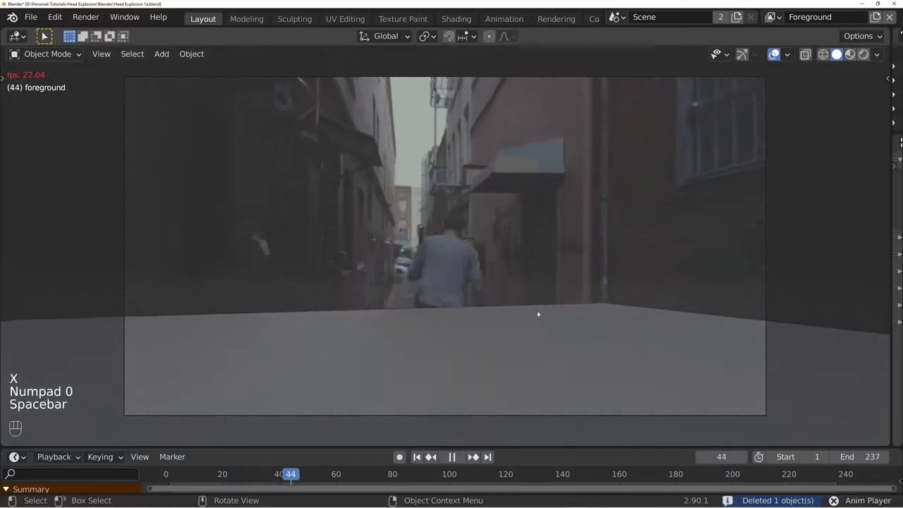
{"action": "key", "text": "z"}
{"action": "left_click", "coordinate": [504, 339]}
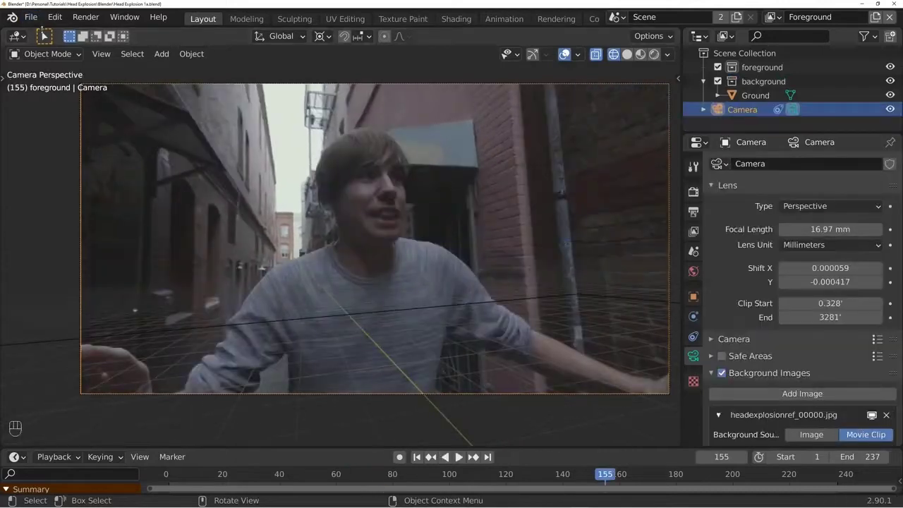
- Import the Maxobj head model as an OBJ file and play the scene through the camera
{"action": "left_click", "coordinate": [31, 16]}
{"action": "mouse_move", "coordinate": [64, 207]}
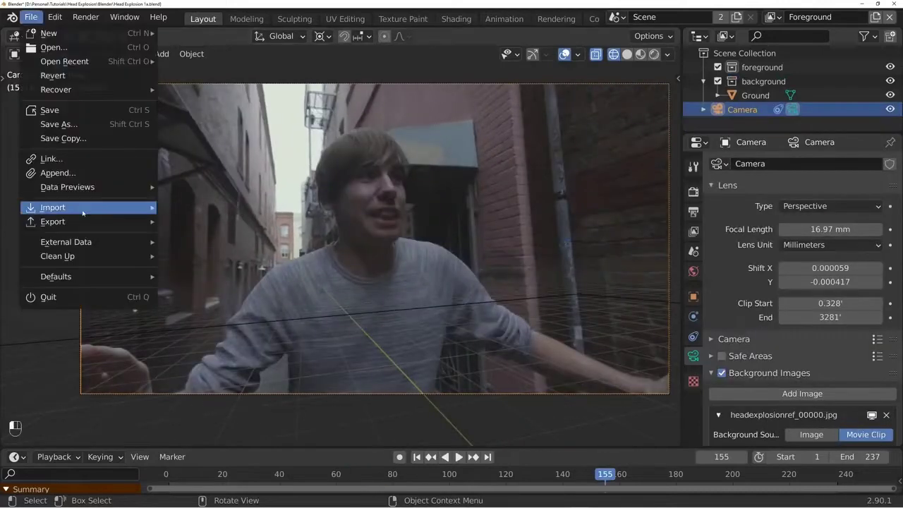
{"action": "left_click", "coordinate": [233, 319]}
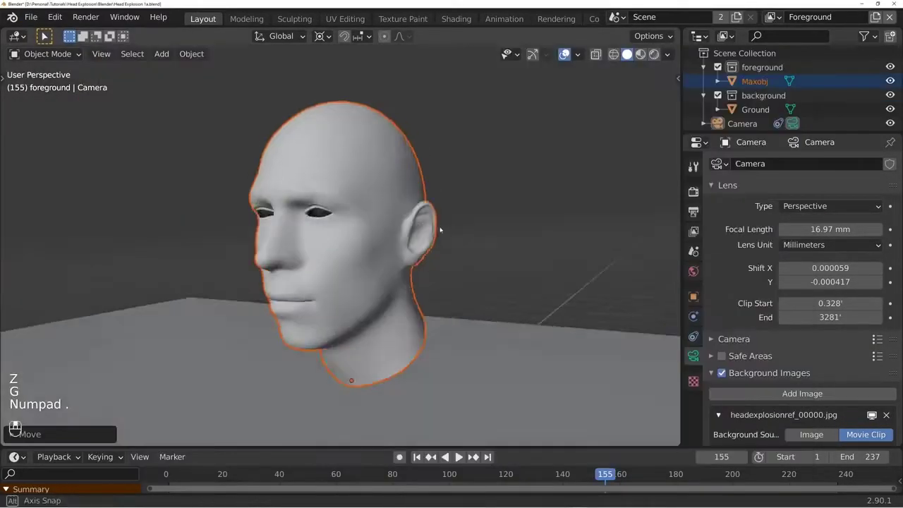
{"action": "middle_click_drag", "start_coordinate": [452, 228], "coordinate": [502, 228]}
{"action": "key", "text": "KP_0"}
{"action": "key", "text": "space"}
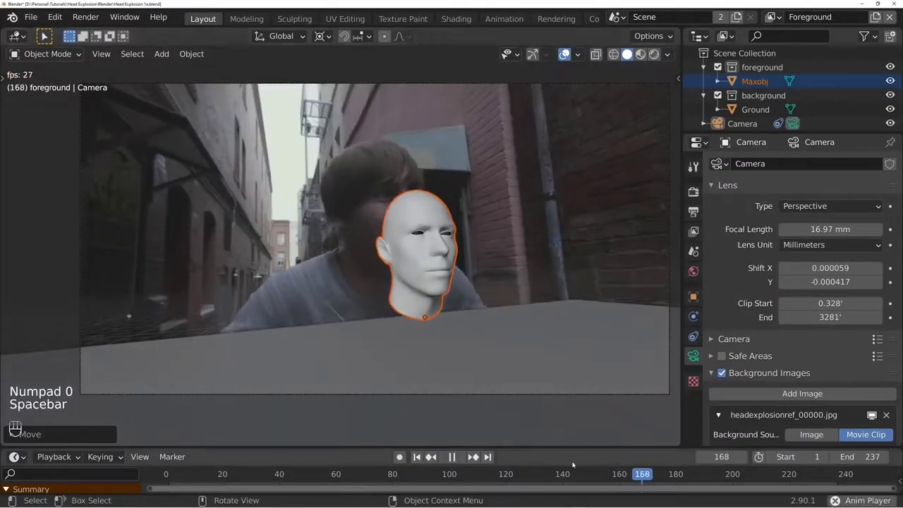
{"action": "key", "text": "space"}
{"action": "key", "text": "space"}
{"action": "key", "text": "space"}
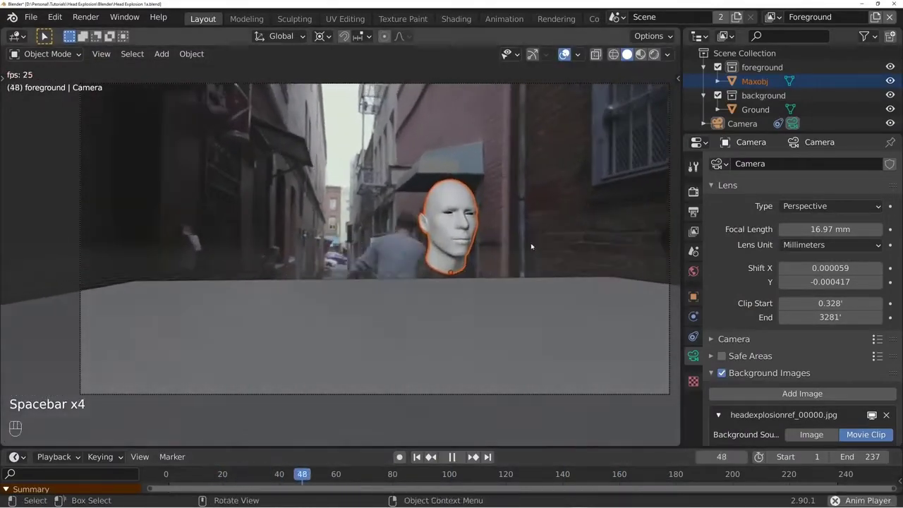
- Move and rescale the Maxobj head in the alley while the scene plays
{"action": "key", "text": "g"}
{"action": "key", "text": "g"}
{"action": "key", "text": "g"}
{"action": "key", "text": "s"}
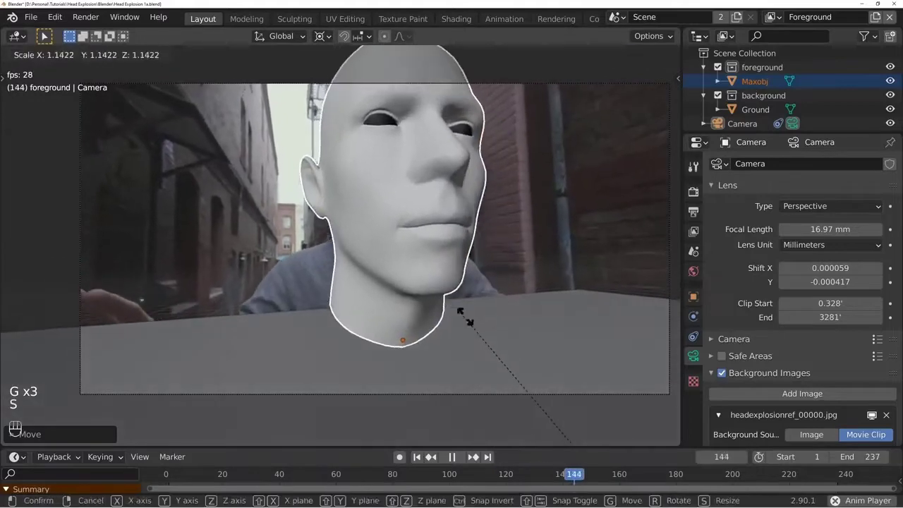
{"action": "left_click", "coordinate": [451, 299]}
{"action": "key", "text": "s"}
- Move the Maxobj head in front of the brick wall on the alley's right side during playback
{"action": "key", "text": "g"}
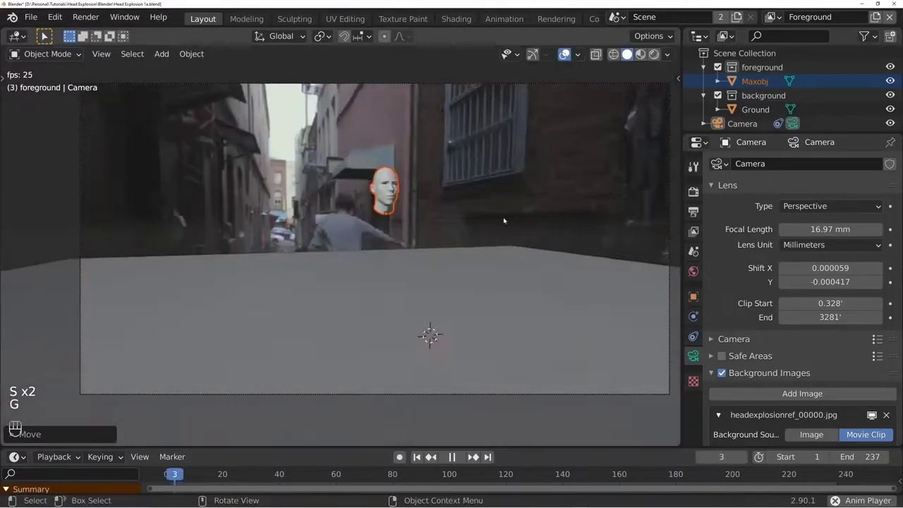
{"action": "key", "text": "g"}
{"action": "left_click", "coordinate": [585, 245]}
{"action": "key", "text": "g"}
{"action": "left_click", "coordinate": [554, 249]}
{"action": "key", "text": "super"}
{"action": "key", "text": "super"}
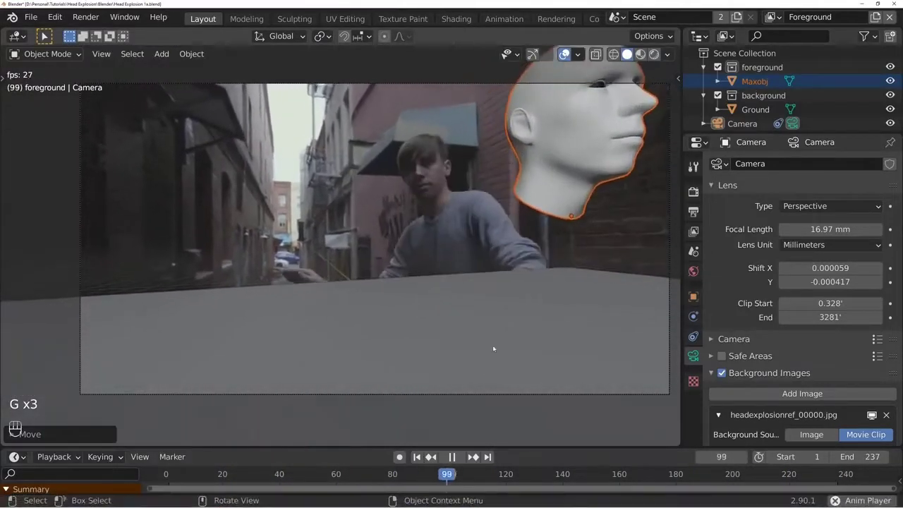
- Stop playback, return to frame 1 and turn the 3D viewport into a maximised Movie Clip Editor
{"action": "key", "text": "space"}
{"action": "left_click", "coordinate": [416, 457]}
{"action": "scroll", "coordinate": [411, 300], "scroll_direction": "down", "scroll_amount": 5}
{"action": "middle_click_drag", "start_coordinate": [398, 310], "coordinate": [68, 74]}
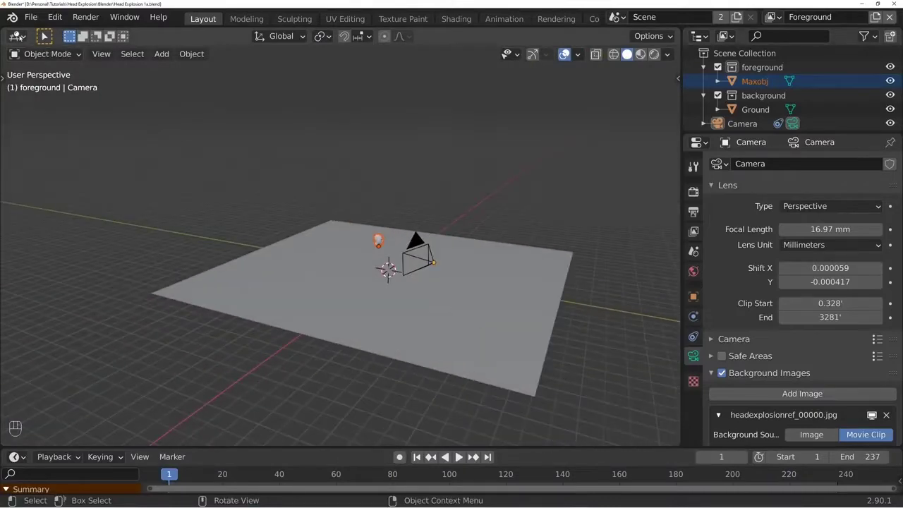
{"action": "left_click", "coordinate": [20, 37]}
{"action": "left_click", "coordinate": [57, 170]}
{"action": "key", "text": "f"}
{"action": "key", "text": "ctrl+space"}
- Convert the tracking markers to a mesh with 3D Markers to Mesh and return to the 3D viewport
{"action": "left_click_drag", "start_coordinate": [310, 492], "coordinate": [273, 492]}
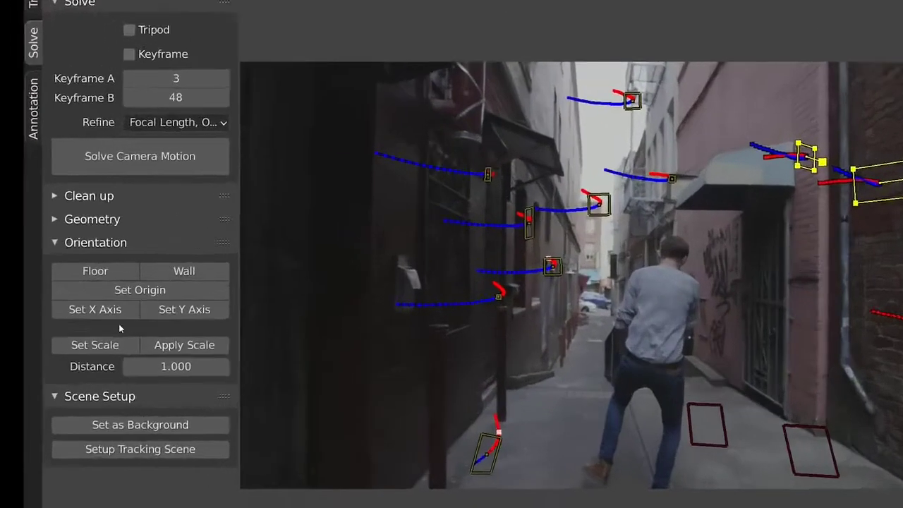
{"action": "left_click", "coordinate": [61, 230]}
{"action": "left_click", "coordinate": [179, 247]}
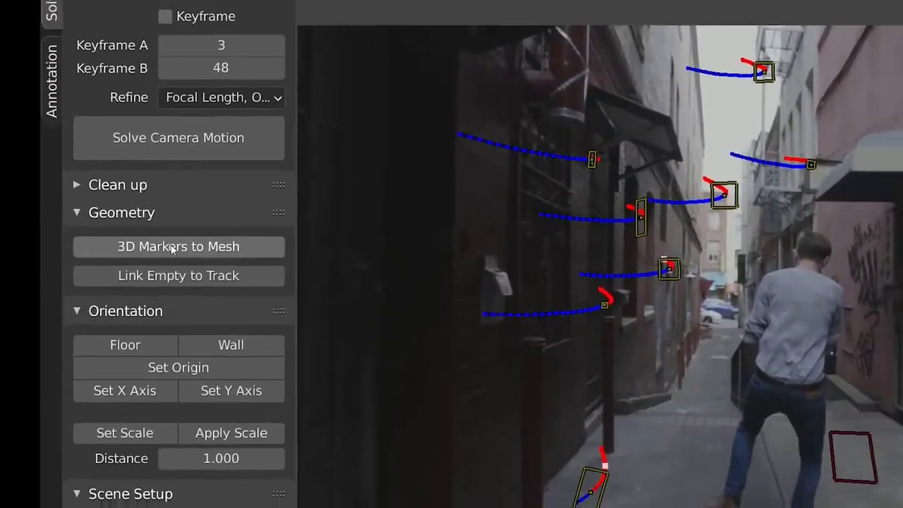
{"action": "key", "text": "shift+F5"}
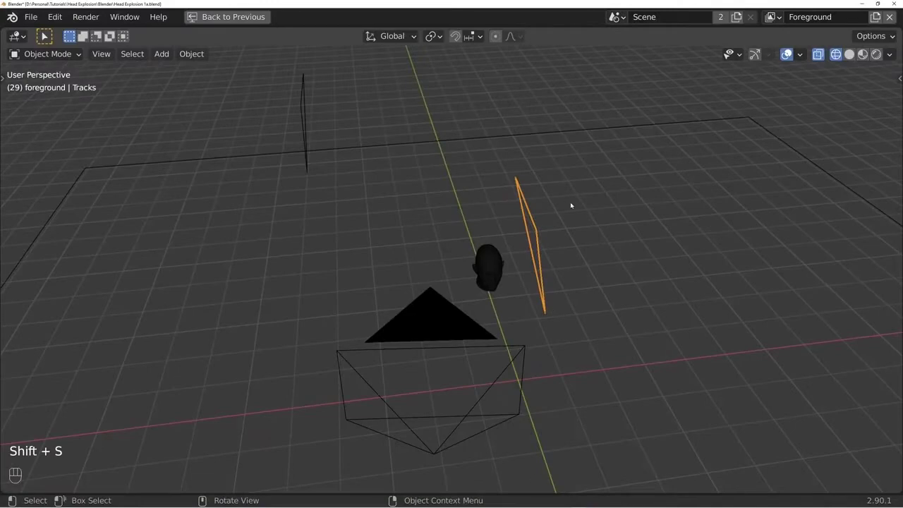
- Add a plane at the centre of the right wall's track mesh and rotate it upright
{"action": "key", "text": "Tab"}
{"action": "key", "text": "shift+s"}
{"action": "key", "text": "Tab"}
{"action": "key", "text": "shift+a"}
{"action": "left_click", "coordinate": [649, 180]}
{"action": "key", "text": "r"}
{"action": "key", "text": "KP_1"}
{"action": "key", "text": "KP_3"}
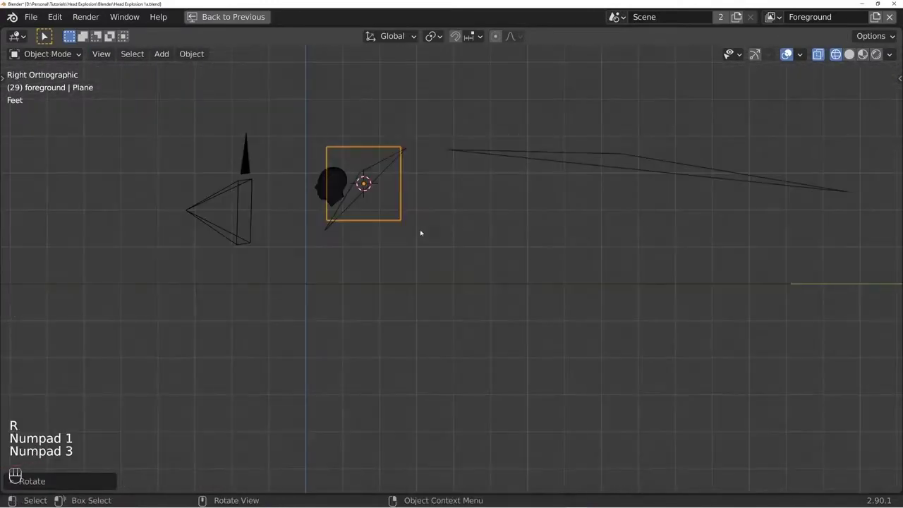
- Scale the upright plane to the wall's size, move it along global Y and play it through the camera
{"action": "left_click", "coordinate": [710, 198]}
{"action": "key", "text": "g"}
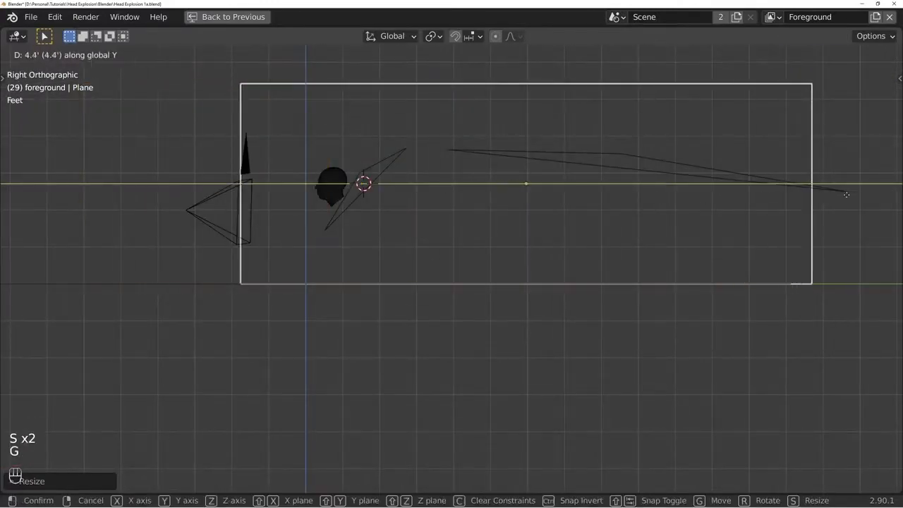
{"action": "left_click", "coordinate": [837, 196]}
{"action": "key", "text": "KP_0"}
{"action": "key", "text": "space"}
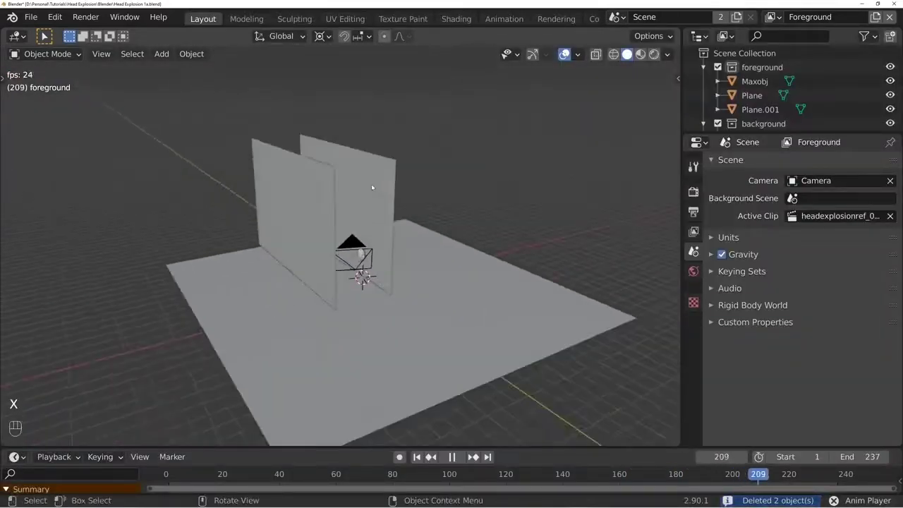
- Enable Backface Culling in the viewport shading options and inspect the two wall planes
{"action": "middle_click_drag", "start_coordinate": [372, 188], "coordinate": [299, 220]}
{"action": "left_click", "coordinate": [359, 193]}
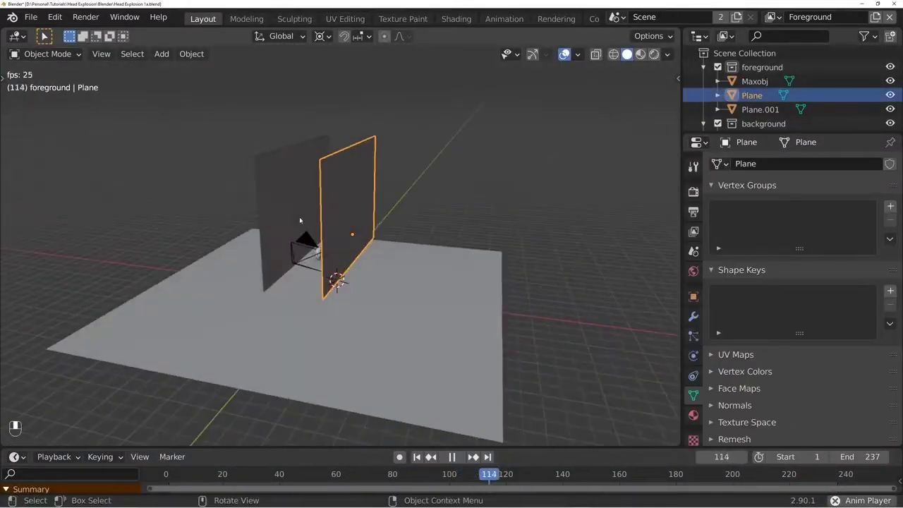
{"action": "left_click", "coordinate": [667, 54]}
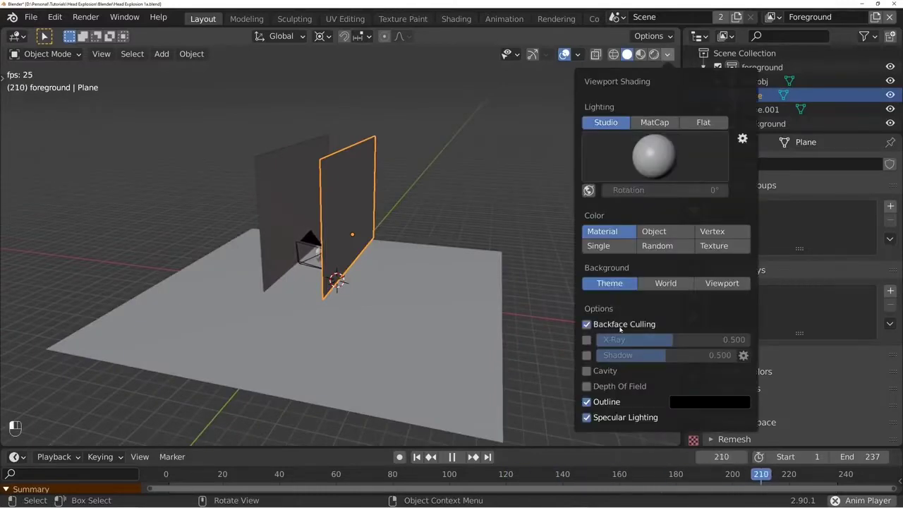
{"action": "mouse_move", "coordinate": [380, 280]}
{"action": "middle_mouse_down"}
{"action": "mouse_move", "coordinate": [468, 274]}
{"action": "mouse_move", "coordinate": [416, 325]}
{"action": "mouse_move", "coordinate": [361, 304]}
{"action": "middle_mouse_up"}
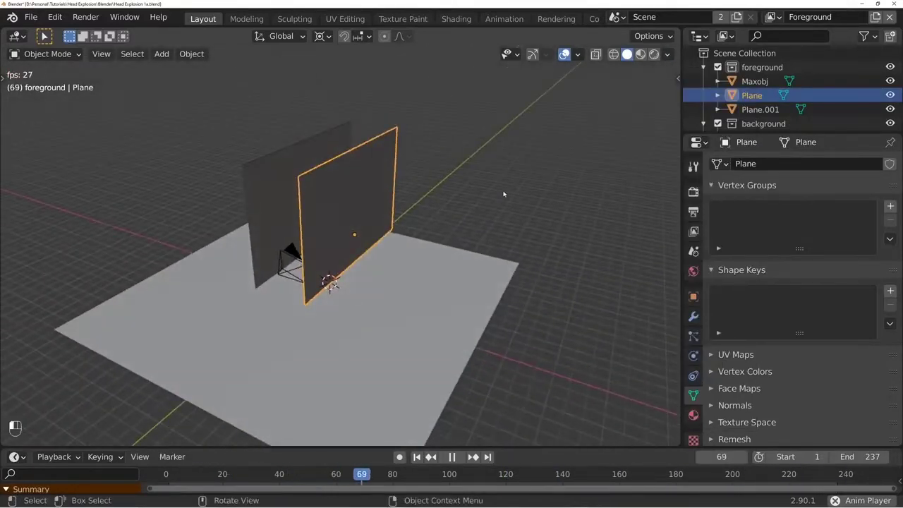
{"action": "left_click", "coordinate": [503, 194]}
{"action": "mouse_move", "coordinate": [503, 194]}
{"action": "middle_mouse_down"}
{"action": "mouse_move", "coordinate": [362, 202]}
{"action": "mouse_move", "coordinate": [457, 200]}
{"action": "mouse_move", "coordinate": [419, 262]}
{"action": "mouse_move", "coordinate": [370, 198]}
{"action": "mouse_move", "coordinate": [380, 171]}
{"action": "mouse_move", "coordinate": [292, 185]}
{"action": "mouse_move", "coordinate": [446, 188]}
{"action": "middle_mouse_up"}
- Flip the right wall plane's normals in Edit Mode and deselect everything in Object Mode
{"action": "left_click", "coordinate": [370, 198]}
{"action": "key", "text": "Tab"}
{"action": "key", "text": "alt+n"}
{"action": "left_click", "coordinate": [427, 178]}
{"action": "key", "text": "Tab"}
{"action": "key", "text": "alt+a"}
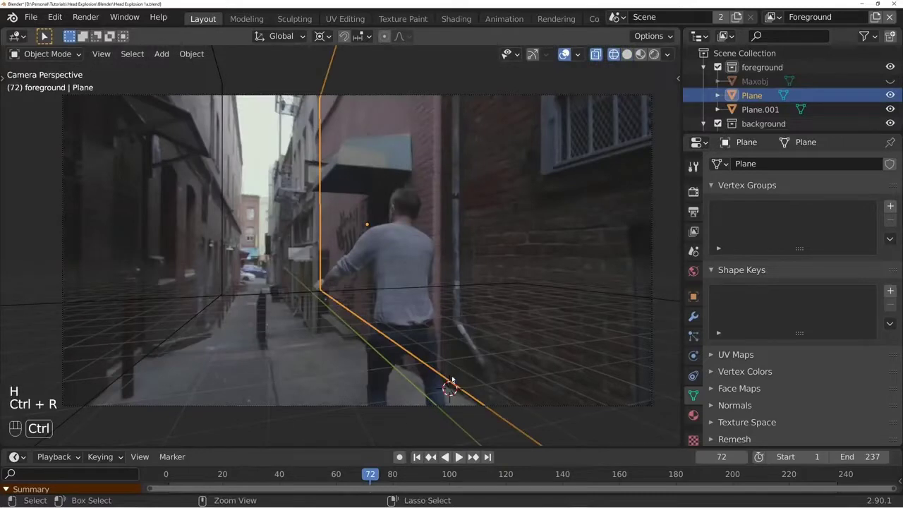
- Add a vertical loop cut to the right wall plane where the brick wall meets the pink wall
{"action": "key", "text": "Tab"}
{"action": "key", "text": "ctrl+r"}
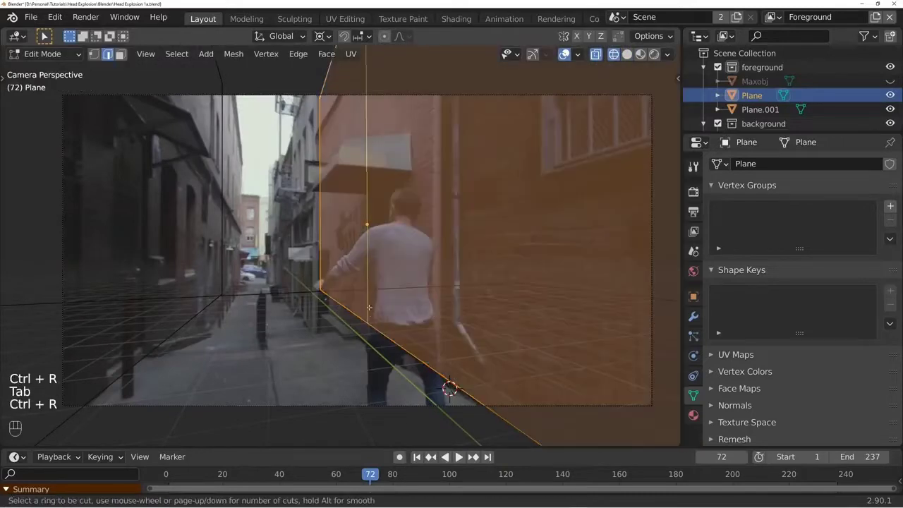
{"action": "left_click", "coordinate": [369, 308]}
{"action": "left_click", "coordinate": [49, 293]}
- Extrude the far face of the right wall plane about 0.125' into the alley and leave Edit Mode
{"action": "key", "text": "3"}
{"action": "left_click", "coordinate": [360, 153]}
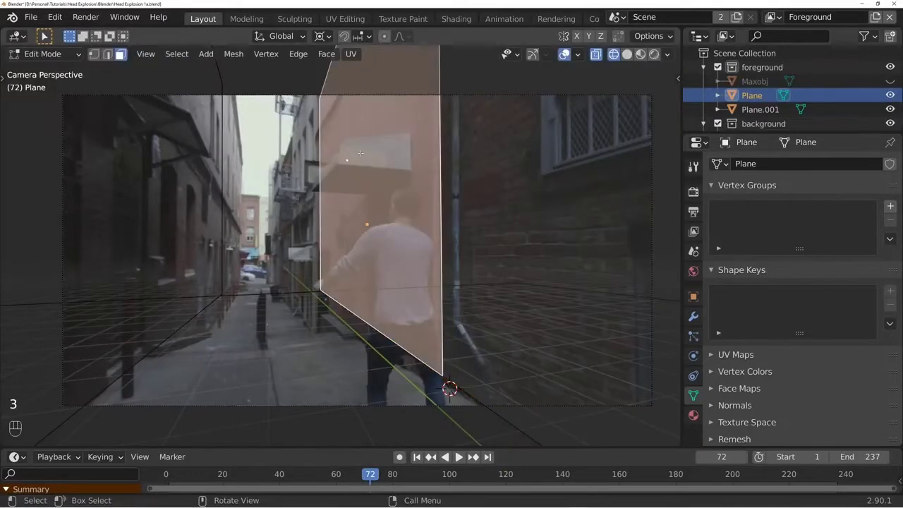
{"action": "key", "text": "e"}
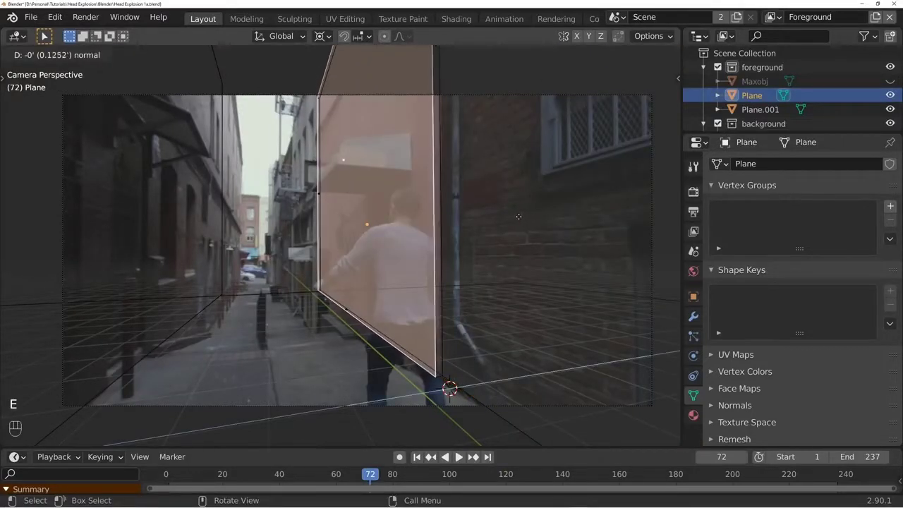
{"action": "left_click", "coordinate": [516, 215]}
{"action": "key", "text": "Tab"}
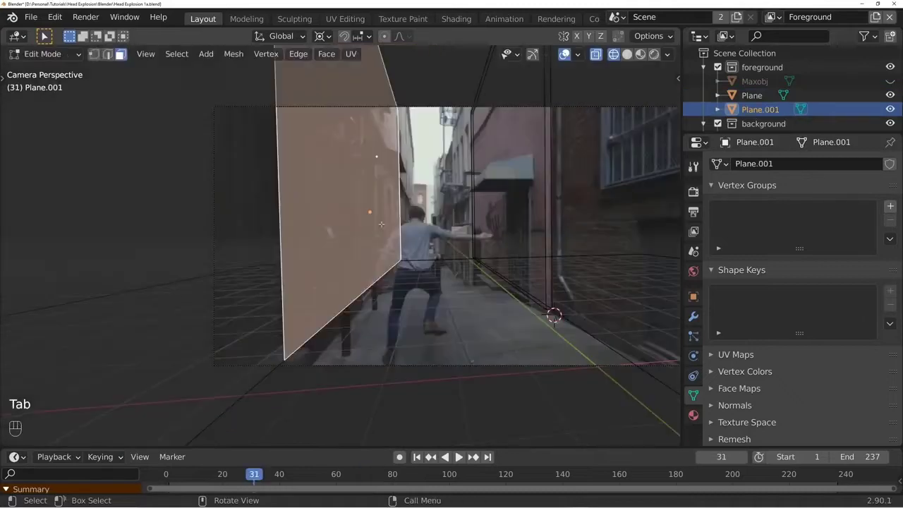
- Extrude the far face of the left wall Plane.001 about 0.46' into the alley and switch to solid shading
{"action": "key", "text": "e"}
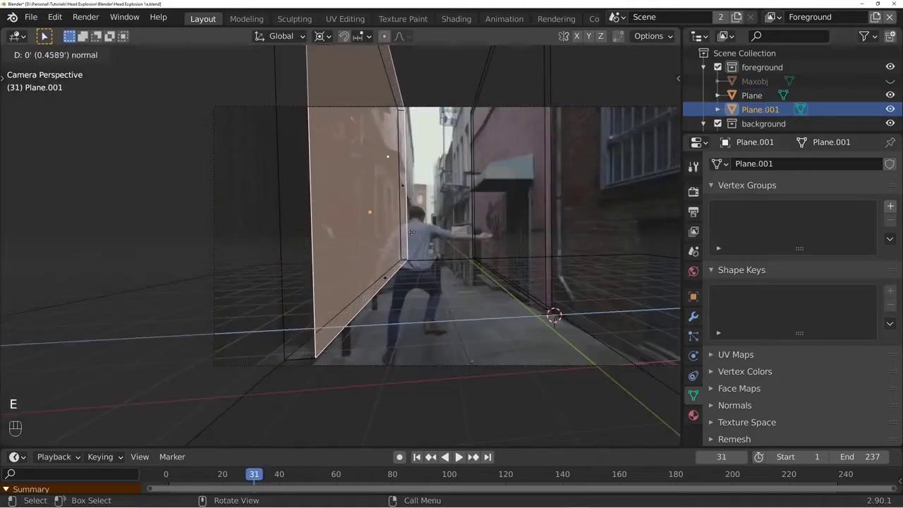
{"action": "key", "text": "Tab"}
{"action": "key", "text": "z"}
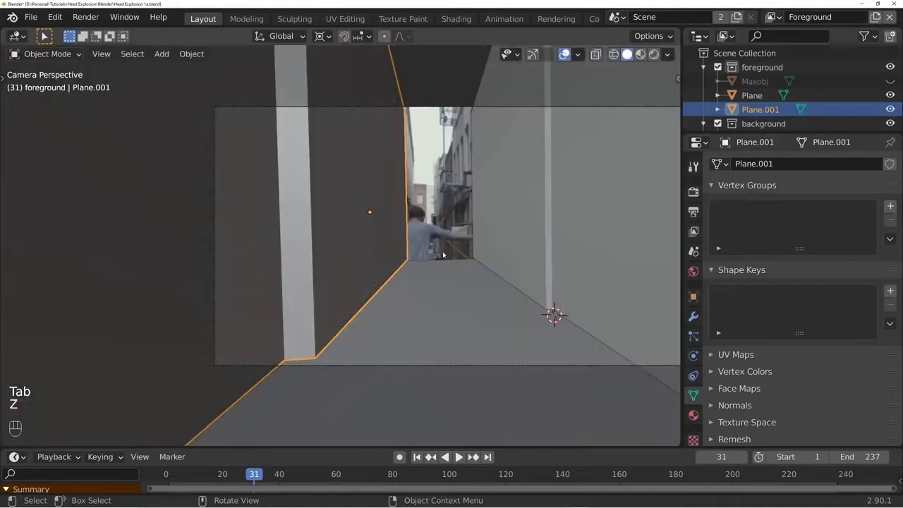
- Play the scene and check the walls against the footage in wireframe and solid shading
{"action": "key", "text": "alt+a"}
{"action": "key", "text": "space"}
{"action": "key", "text": "z"}
{"action": "left_click", "coordinate": [346, 258]}
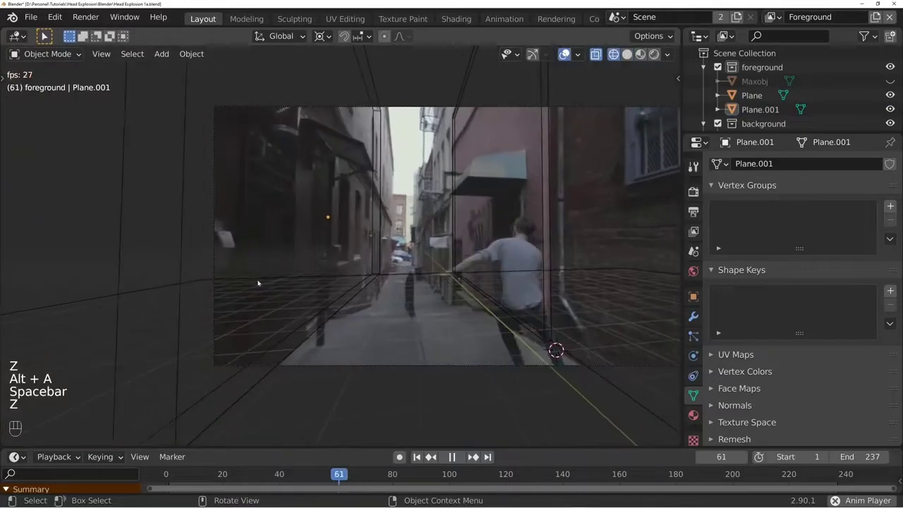
{"action": "key", "text": "z"}
{"action": "left_click", "coordinate": [529, 341]}
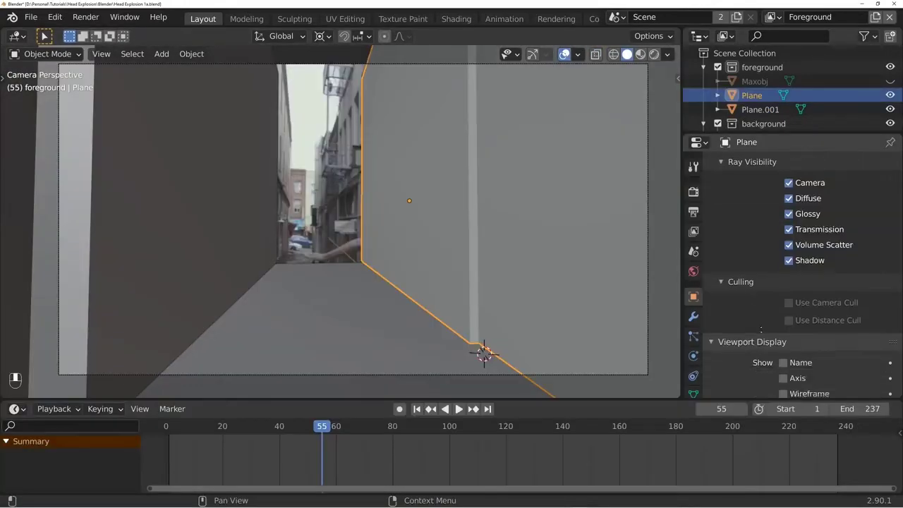
- Set the viewport Display As option of both wall planes, Plane and Plane.001, to Wire
{"action": "scroll", "coordinate": [750, 292], "scroll_direction": "down", "scroll_amount": 4}
{"action": "scroll", "coordinate": [751, 291], "scroll_direction": "down", "scroll_amount": 1}
{"action": "left_click", "coordinate": [797, 350]}
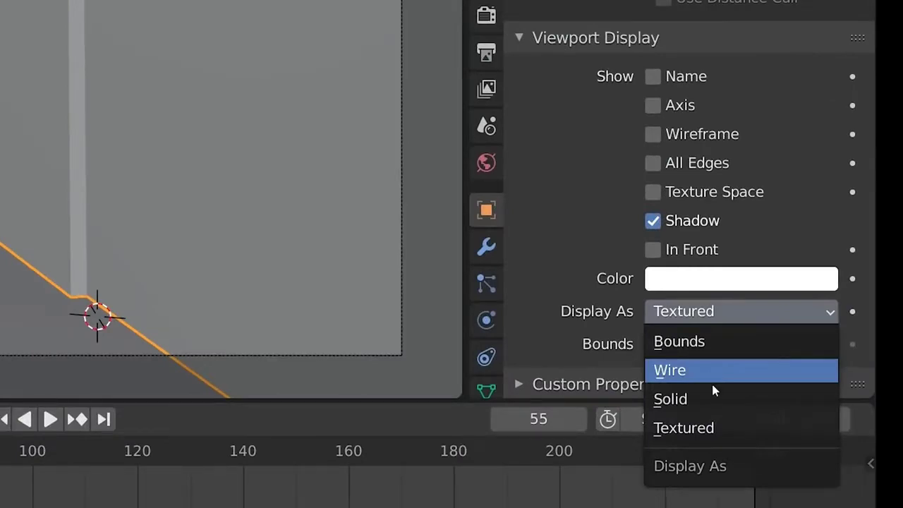
{"action": "left_click", "coordinate": [712, 381]}
{"action": "left_click", "coordinate": [70, 162]}
{"action": "left_click", "coordinate": [765, 316]}
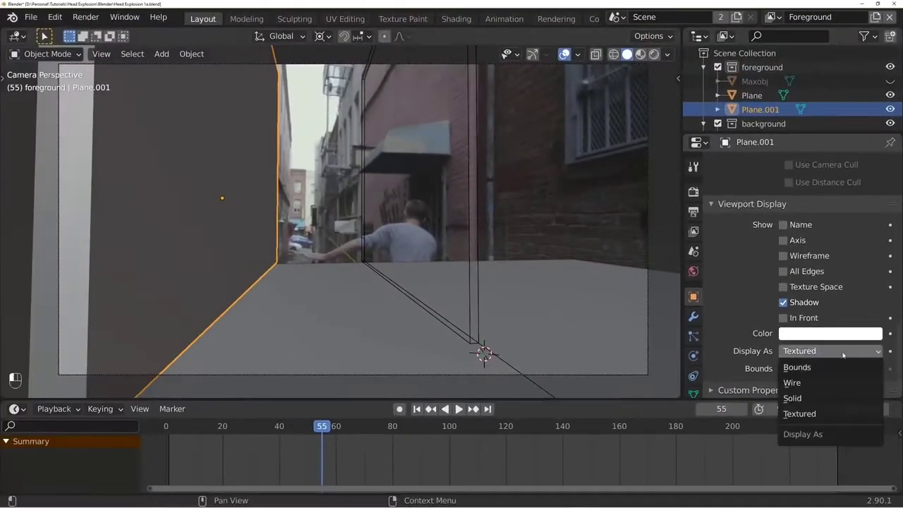
{"action": "left_click", "coordinate": [830, 383]}
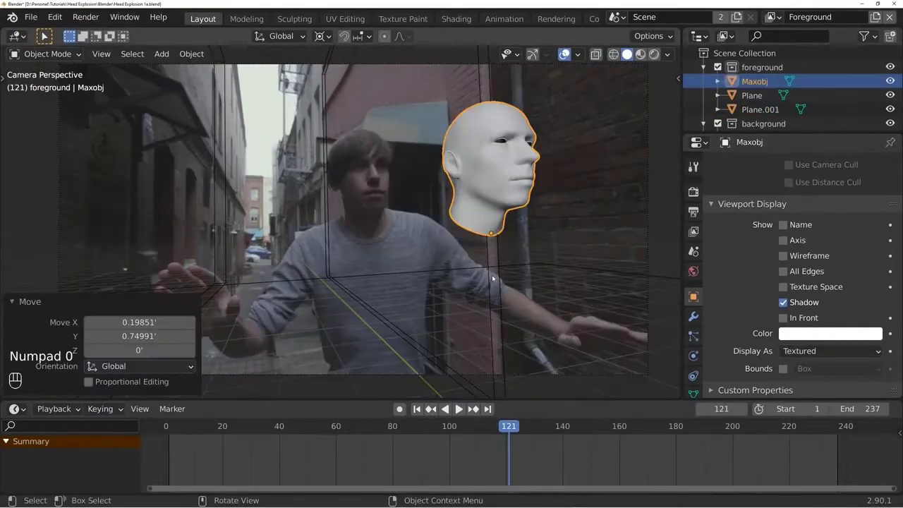
- Move the Maxobj head about -1.05' along X onto the actor's head at frame 121
{"action": "key", "text": "g"}
{"action": "key", "text": "x"}
{"action": "left_click", "coordinate": [367, 273]}
{"action": "key", "text": "s"}
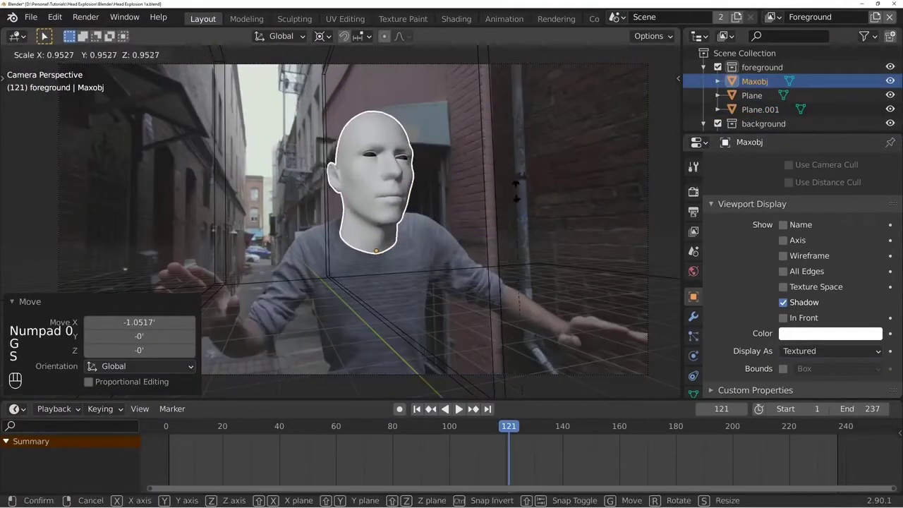
{"action": "right_click", "coordinate": [517, 184]}
- Change the transform pivot point and scale the Maxobj head to about 0.75 to match the actor's head
{"action": "left_click", "coordinate": [323, 36]}
{"action": "left_click", "coordinate": [351, 100]}
{"action": "key", "text": "s"}
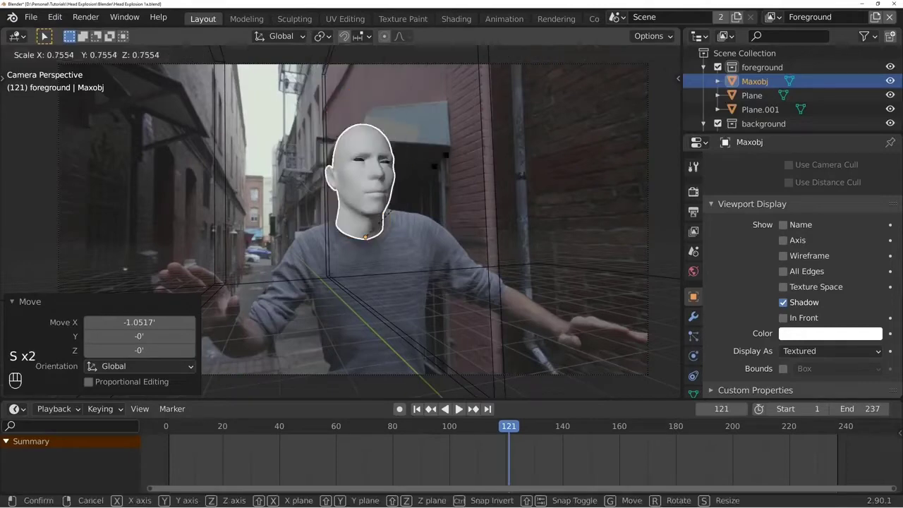
{"action": "left_click", "coordinate": [438, 153]}
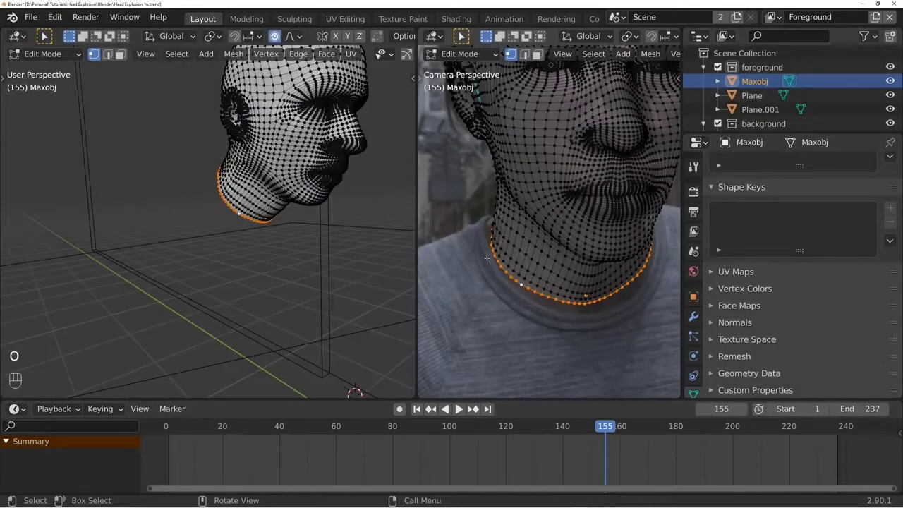
- Scale the head mesh's neck edge with proportional editing and pull a front neck vertex down toward the shirt collar
{"action": "key", "text": "s"}
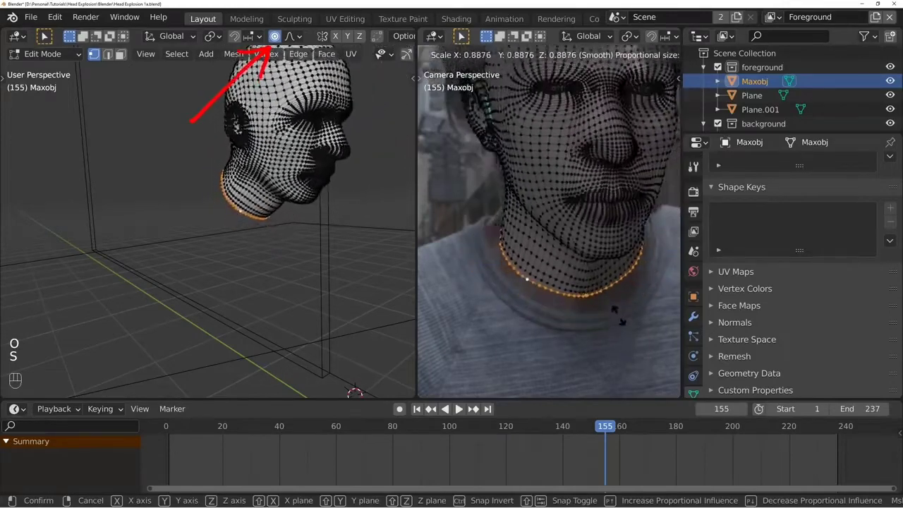
{"action": "scroll", "coordinate": [622, 316], "scroll_direction": "up", "scroll_amount": 20}
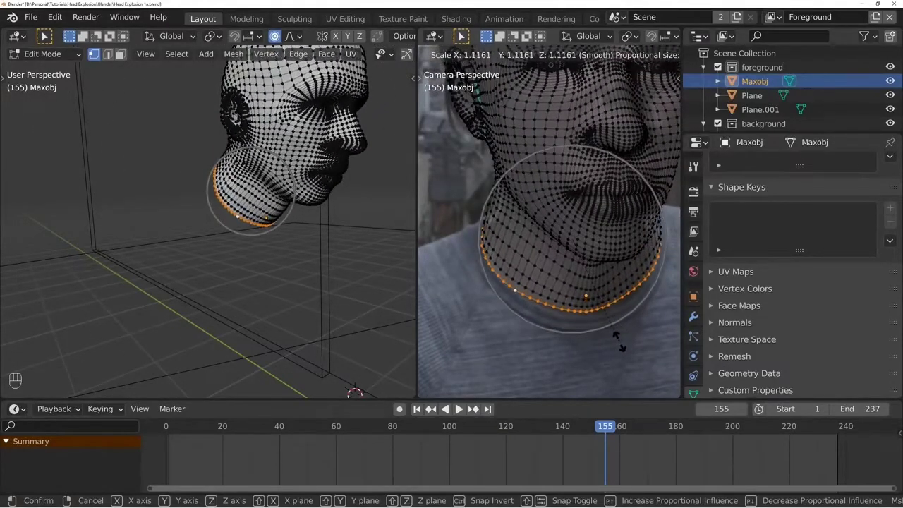
{"action": "right_click", "coordinate": [621, 343]}
{"action": "key", "text": "g"}
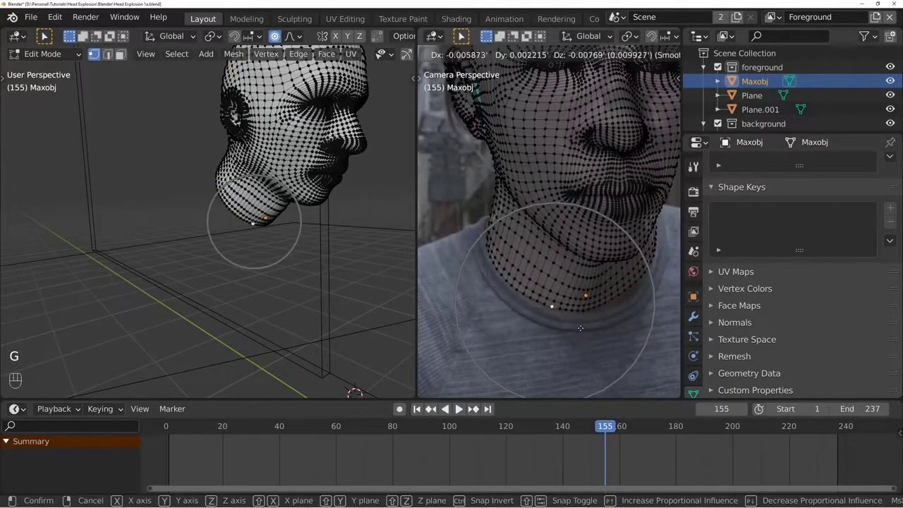
{"action": "left_click", "coordinate": [581, 330]}
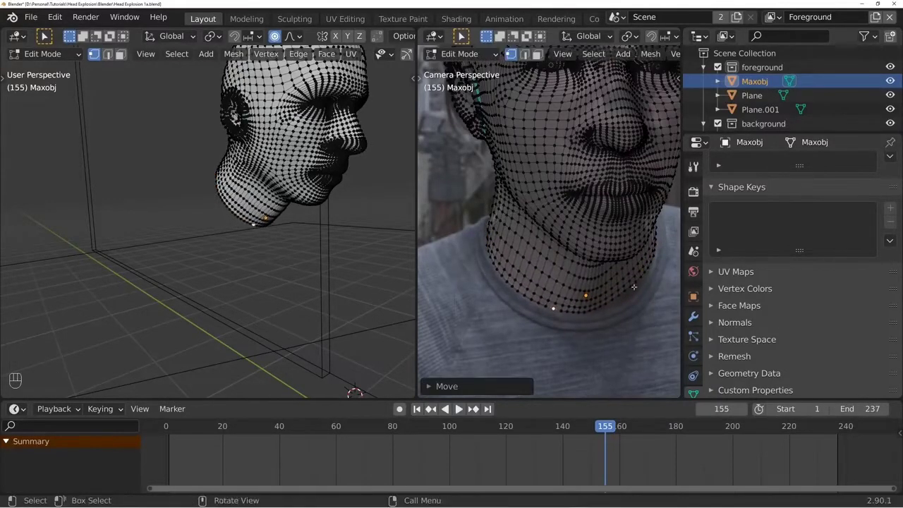
- Move a vertex on the front neck edge about 0.023' down toward the shirt collar with a smaller proportional editing influence
{"action": "key", "text": "g"}
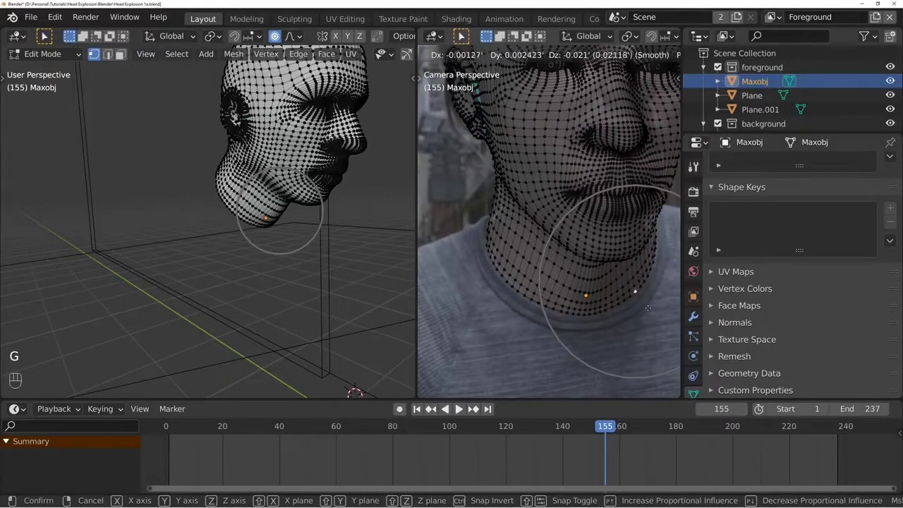
{"action": "scroll", "coordinate": [647, 303], "scroll_direction": "up", "scroll_amount": 2}
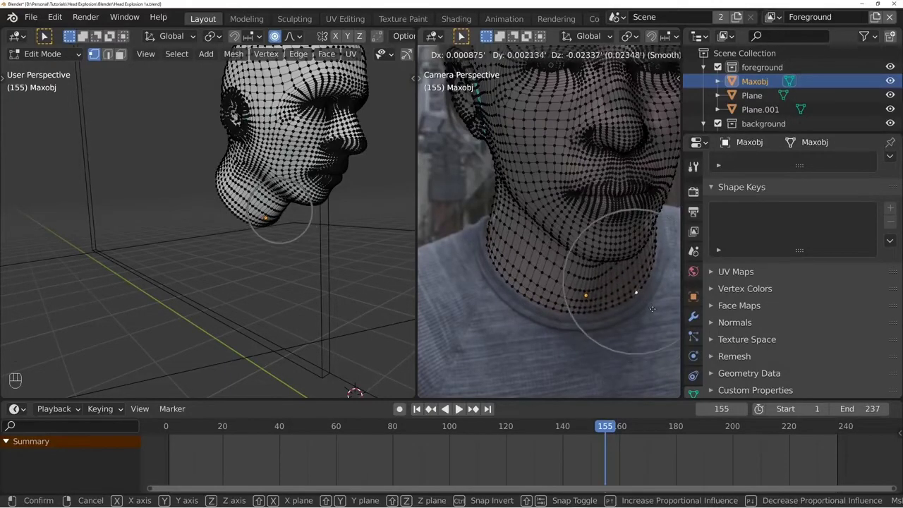
{"action": "left_click", "coordinate": [650, 308]}
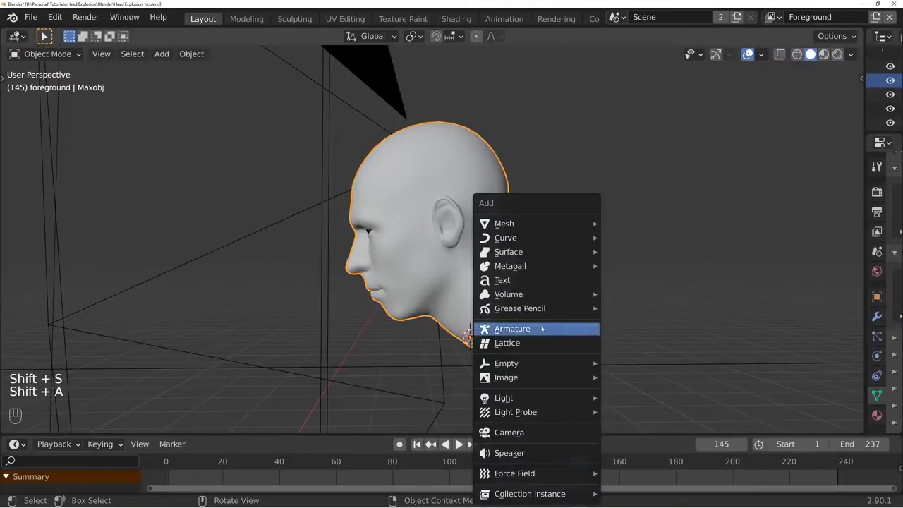
- Add an armature, scale it down, and place its base at the back of the head mesh's neck in right orthographic view
{"action": "left_click", "coordinate": [534, 326]}
{"action": "key", "text": "s"}
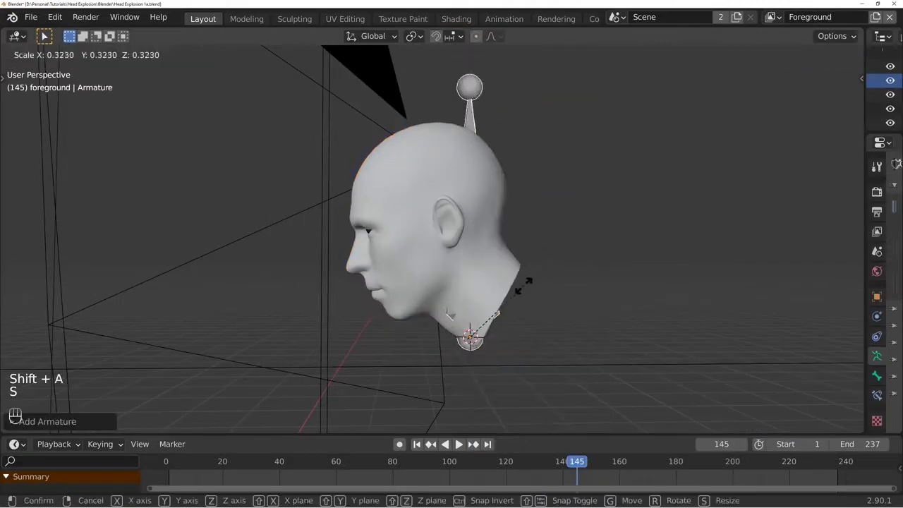
{"action": "left_click", "coordinate": [489, 292]}
{"action": "key", "text": "z"}
{"action": "key", "text": "KP_3"}
{"action": "key", "text": "g"}
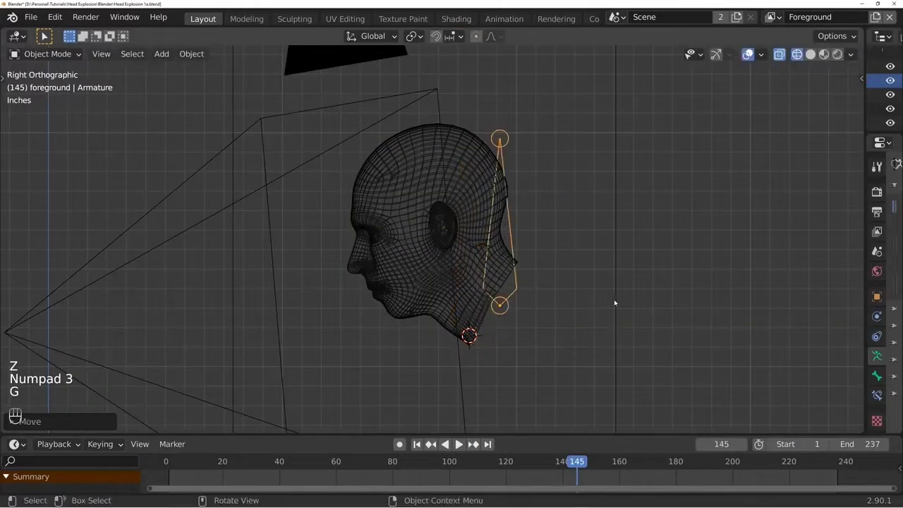
{"action": "key", "text": "s"}
{"action": "left_click", "coordinate": [570, 304]}
- Move the bone's tip forward inside the neck and extrude a second bone about 0.6' up to the forehead
{"action": "key", "text": "Tab"}
{"action": "key", "text": "g"}
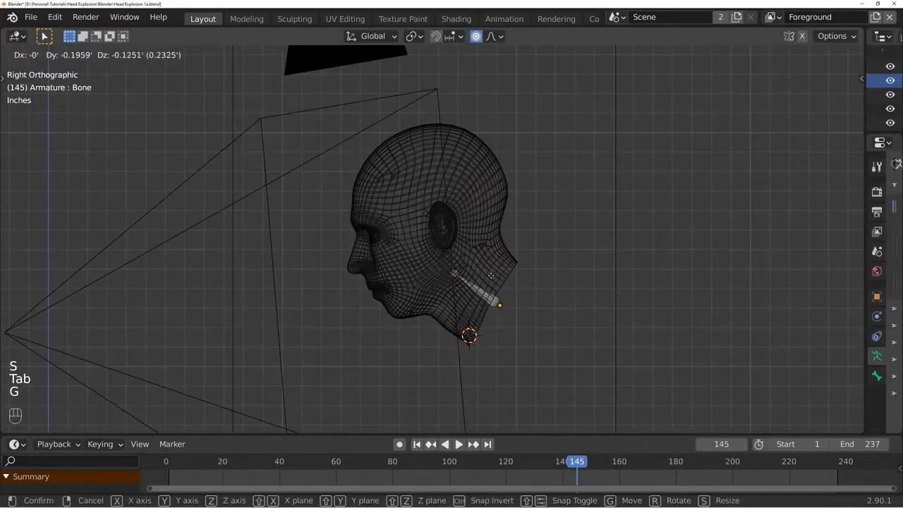
{"action": "left_click", "coordinate": [495, 281]}
{"action": "key", "text": "e"}
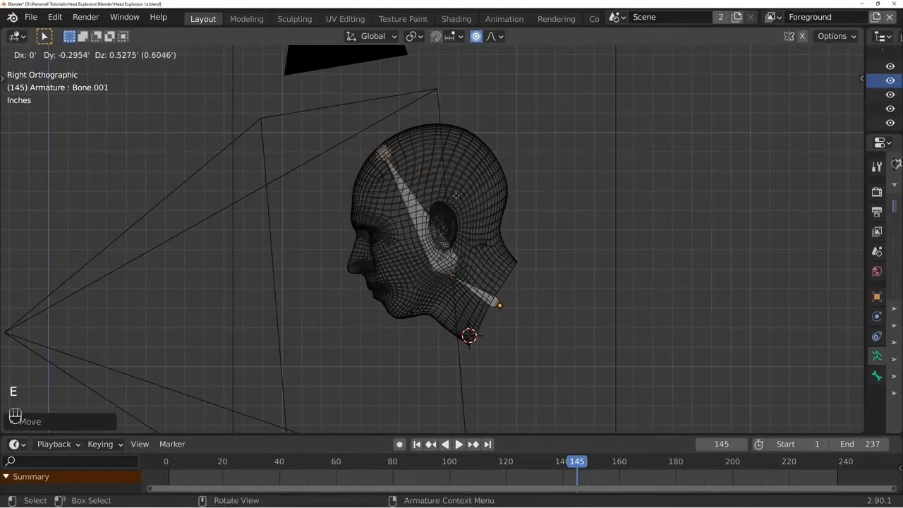
{"action": "left_click", "coordinate": [454, 195]}
- Parent the Maxobj head mesh to the armature with automatic weights
{"action": "key", "text": "Tab"}
{"action": "left_click", "coordinate": [497, 290]}
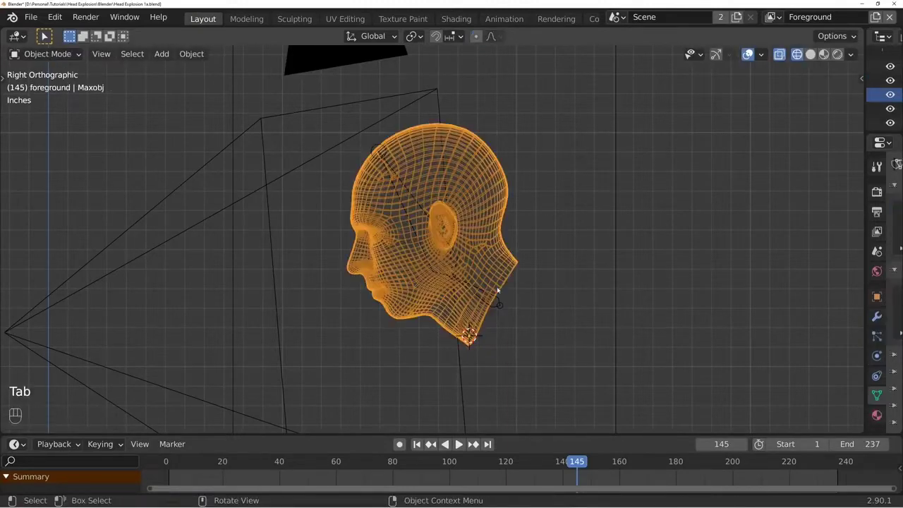
{"action": "left_click", "coordinate": [500, 304], "text": "shift"}
{"action": "key", "text": "ctrl+p"}
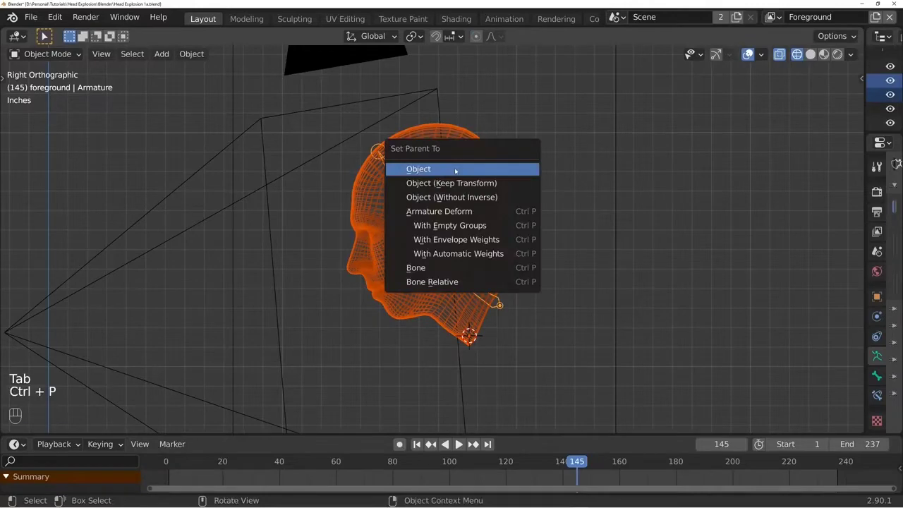
{"action": "left_click", "coordinate": [468, 258]}
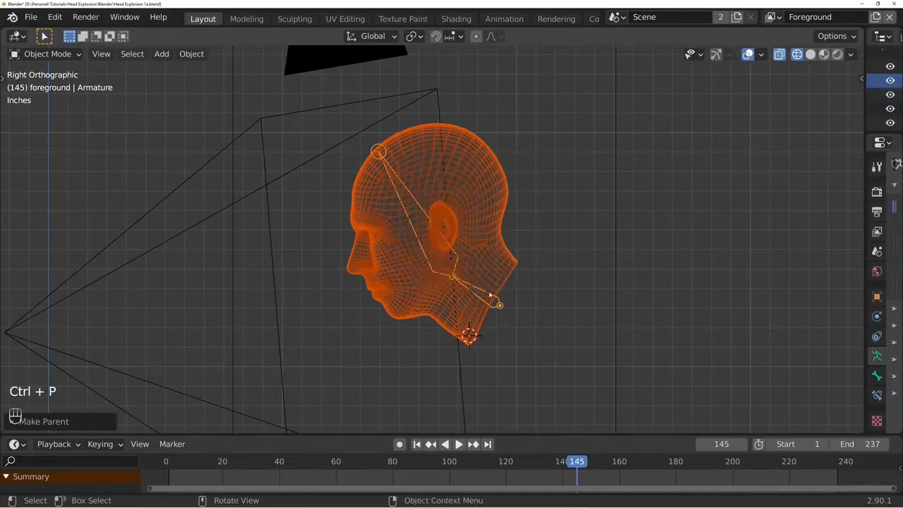
- Test the rig in Pose Mode by rotating the neck bone and the head bone
{"action": "left_click", "coordinate": [495, 302]}
{"action": "key", "text": "ctrl+Tab"}
{"action": "key", "text": "r"}
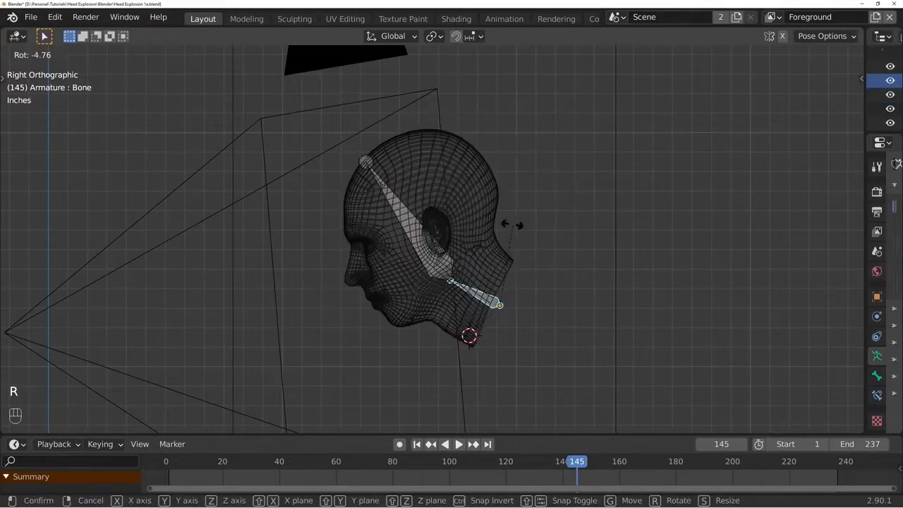
{"action": "right_click", "coordinate": [447, 161]}
{"action": "left_click", "coordinate": [439, 246]}
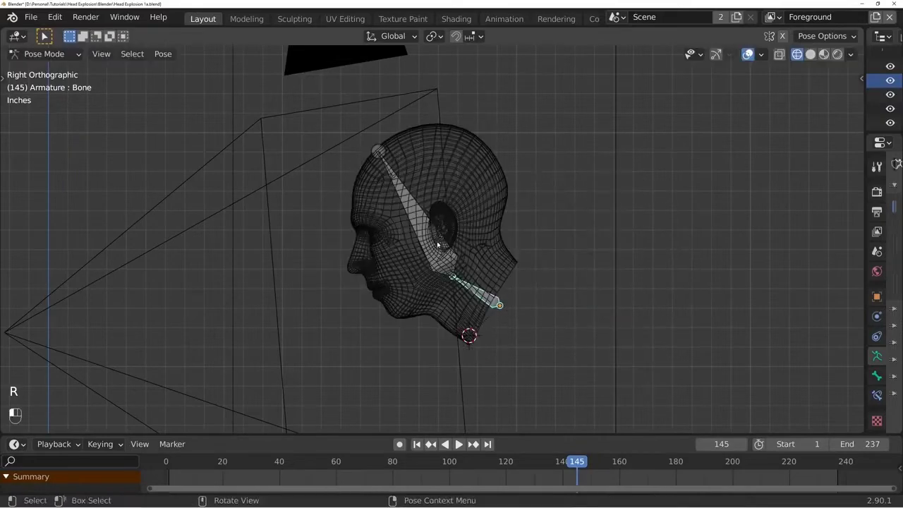
{"action": "key", "text": "r"}
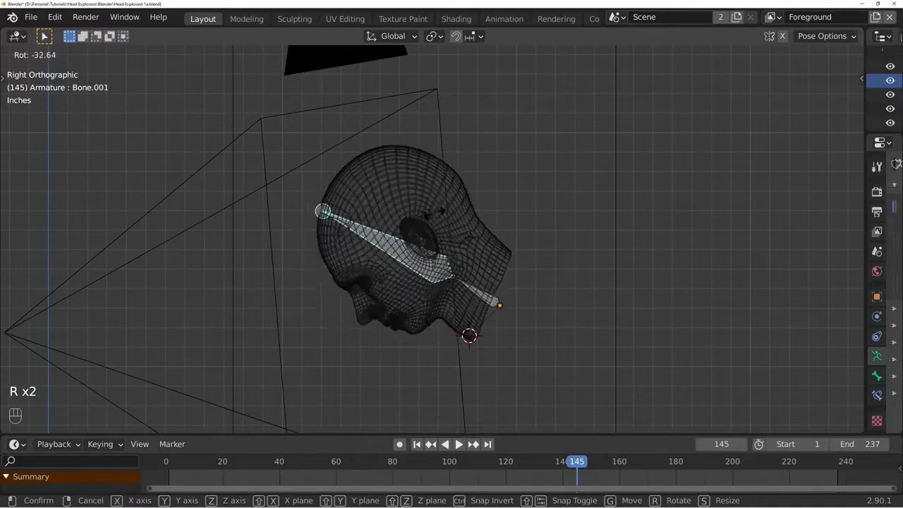
- Move and rotate the neck bone to fit the actor's collar at frame 187 and keyframe it
{"action": "key", "text": "space"}
{"action": "key", "text": "space"}
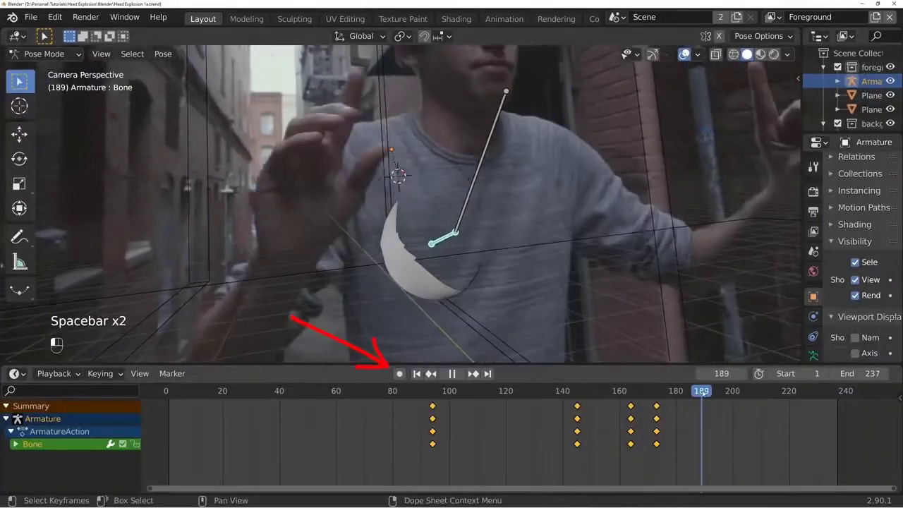
{"action": "key", "text": "g"}
{"action": "key", "text": "r"}
{"action": "key", "text": "r"}
{"action": "key", "text": "g"}
{"action": "key", "text": "g"}
{"action": "key", "text": "r"}
{"action": "key", "text": "g"}
{"action": "key", "text": "g"}
{"action": "key", "text": "g"}
{"action": "key", "text": "g"}
{"action": "key", "text": "g"}
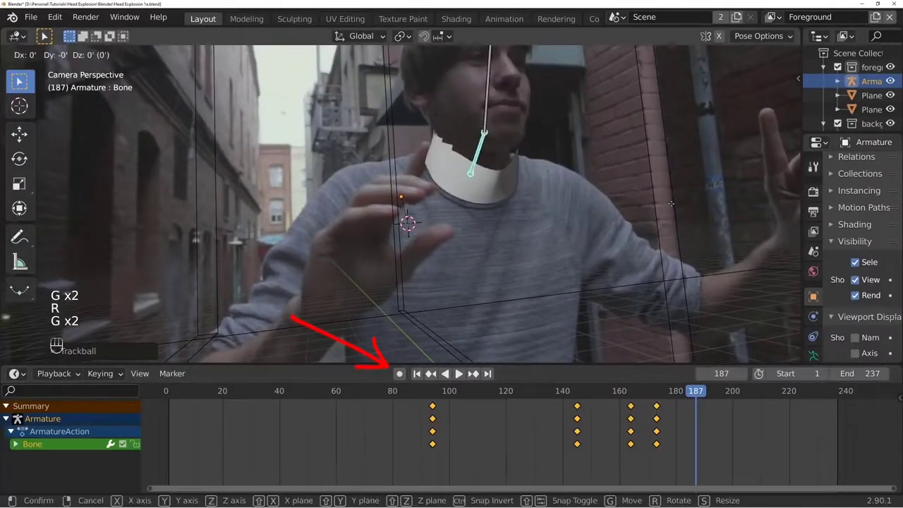
{"action": "left_click", "coordinate": [671, 202]}
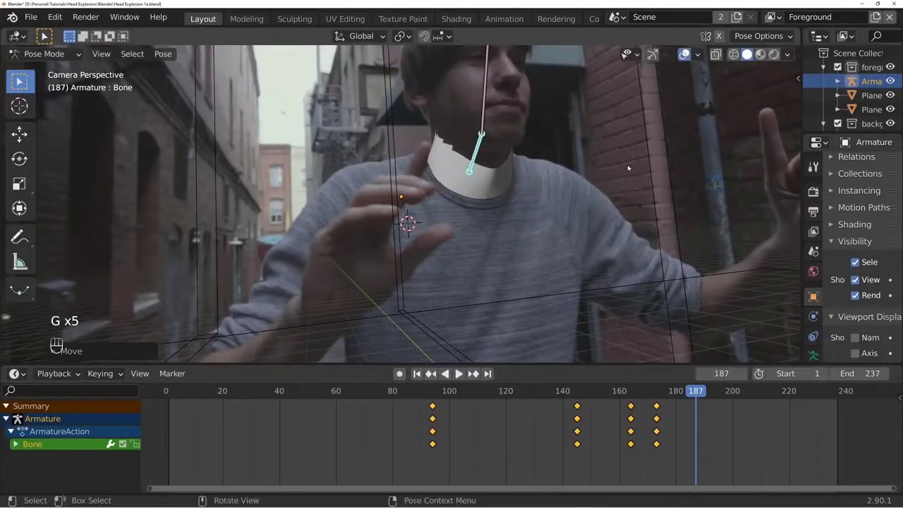
{"action": "key", "text": "i"}
{"action": "middle_click_drag", "start_coordinate": [624, 204], "coordinate": [612, 322]}
{"action": "key", "text": "KP_0"}
- Move and rotate the neck bone to match the actor's neck at frame 195 and insert a keyframe
{"action": "left_click_drag", "start_coordinate": [699, 395], "coordinate": [766, 393]}
{"action": "key", "text": "g"}
{"action": "left_click", "coordinate": [677, 289]}
{"action": "key", "text": "r"}
{"action": "key", "text": "g"}
{"action": "left_click", "coordinate": [668, 289]}
{"action": "key", "text": "r"}
{"action": "key", "text": "r"}
{"action": "key", "text": "g"}
{"action": "left_click", "coordinate": [675, 318]}
{"action": "key", "text": "i"}
{"action": "left_click", "coordinate": [684, 206]}
- Reposition the neck bone at frame 212 and insert a Location & Rotation keyframe
{"action": "key", "text": "g"}
{"action": "left_click", "coordinate": [685, 185]}
{"action": "key", "text": "i"}
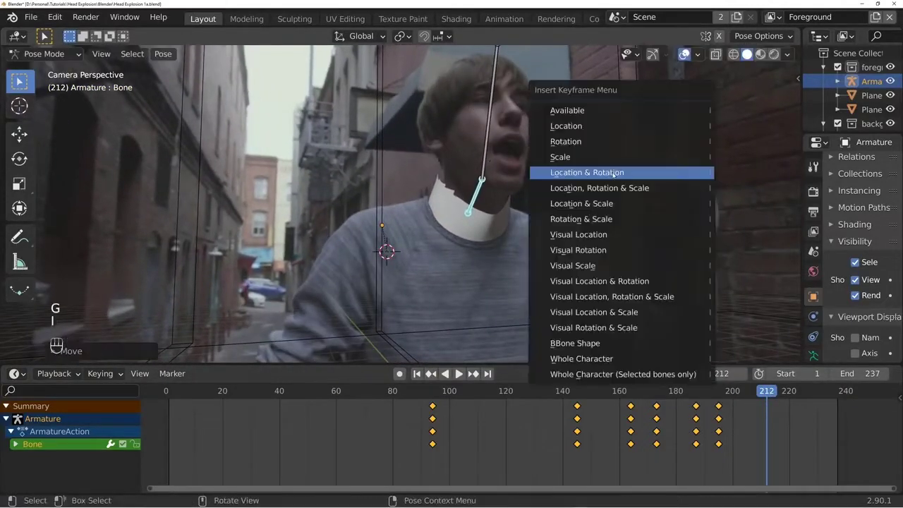
{"action": "left_click", "coordinate": [681, 179]}
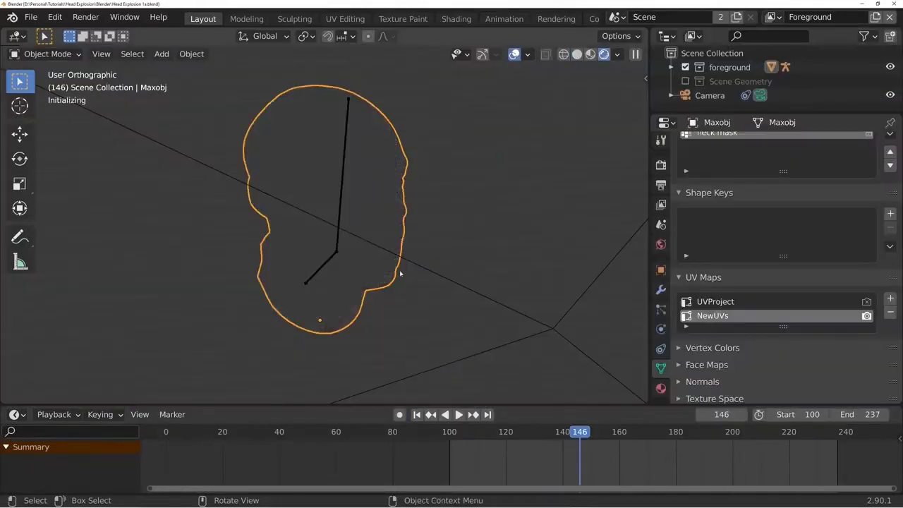
- Examine the open-mouthed head mesh from several angles and against the footage through the camera at frame 146
{"action": "mouse_move", "coordinate": [400, 273]}
{"action": "middle_mouse_down"}
{"action": "mouse_move", "coordinate": [444, 273]}
{"action": "mouse_move", "coordinate": [318, 246]}
{"action": "mouse_move", "coordinate": [370, 269]}
{"action": "mouse_move", "coordinate": [407, 264]}
{"action": "middle_mouse_up"}
{"action": "key", "text": "z"}
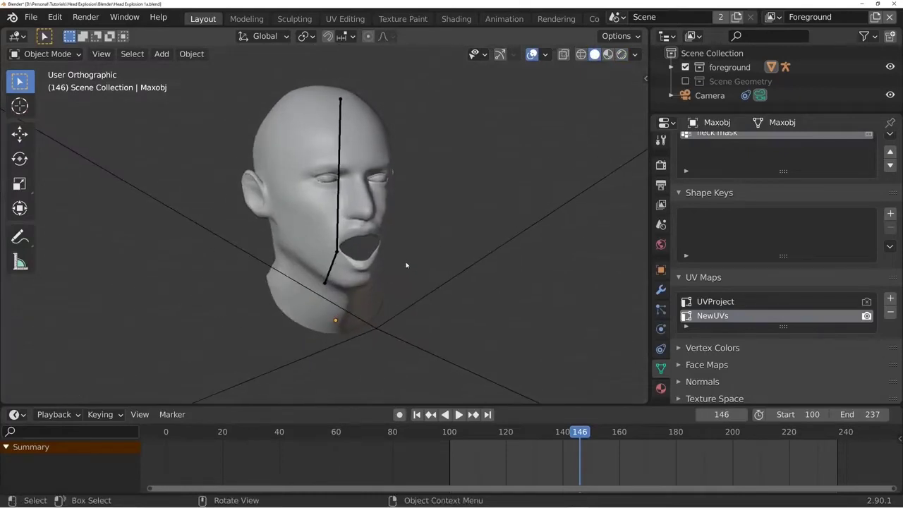
{"action": "key", "text": "KP_0"}
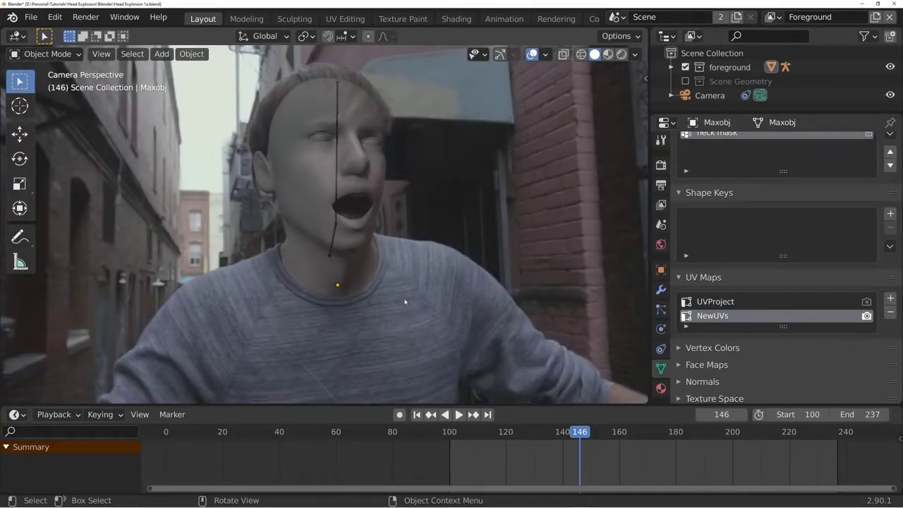
{"action": "middle_click_drag", "start_coordinate": [397, 212], "coordinate": [399, 254]}
{"action": "middle_click_drag", "start_coordinate": [439, 210], "coordinate": [464, 213]}
{"action": "left_click", "coordinate": [337, 212]}
{"action": "mouse_move", "coordinate": [334, 218]}
{"action": "middle_mouse_down"}
{"action": "mouse_move", "coordinate": [377, 225]}
{"action": "mouse_move", "coordinate": [332, 211]}
{"action": "middle_mouse_up"}
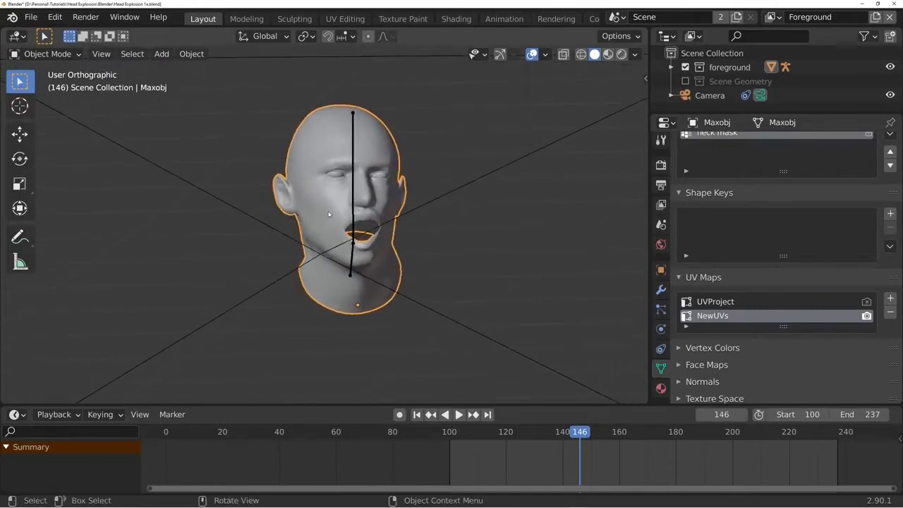
{"action": "key", "text": "KP_0"}
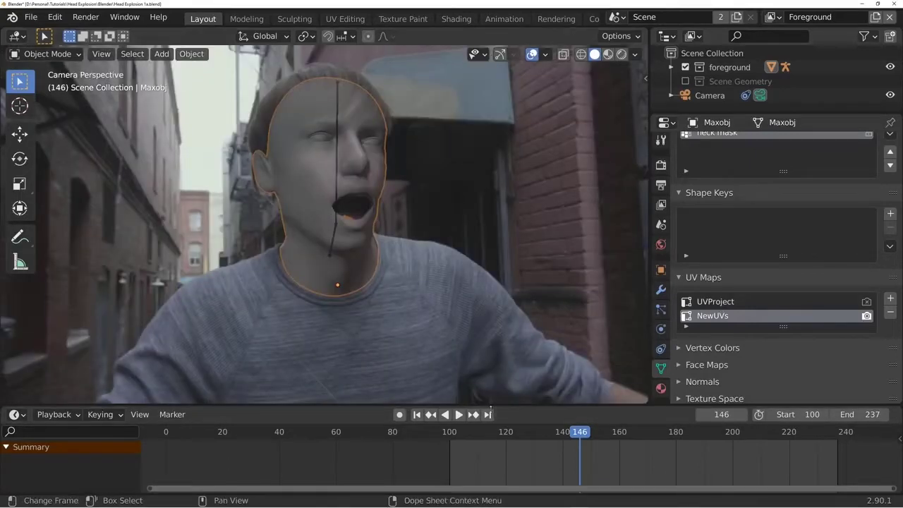
- Split the 3D viewport vertically, show the Shader Editor in the new area, and widen it
{"action": "right_click", "coordinate": [459, 406]}
{"action": "left_click", "coordinate": [458, 405]}
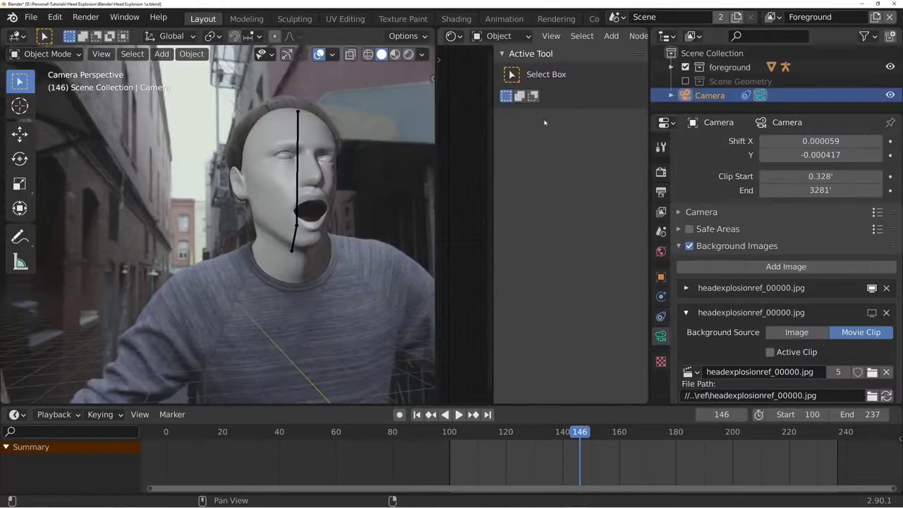
{"action": "key", "text": "n"}
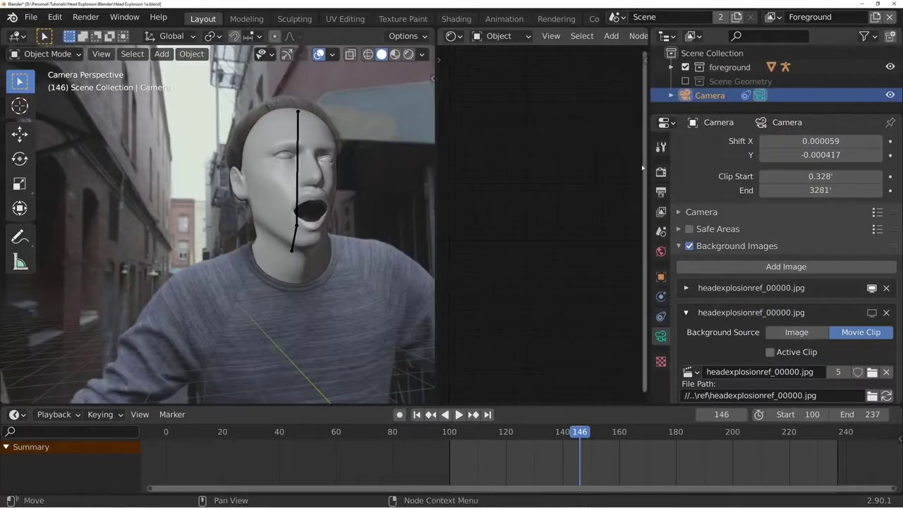
{"action": "left_click_drag", "start_coordinate": [666, 169], "coordinate": [723, 170]}
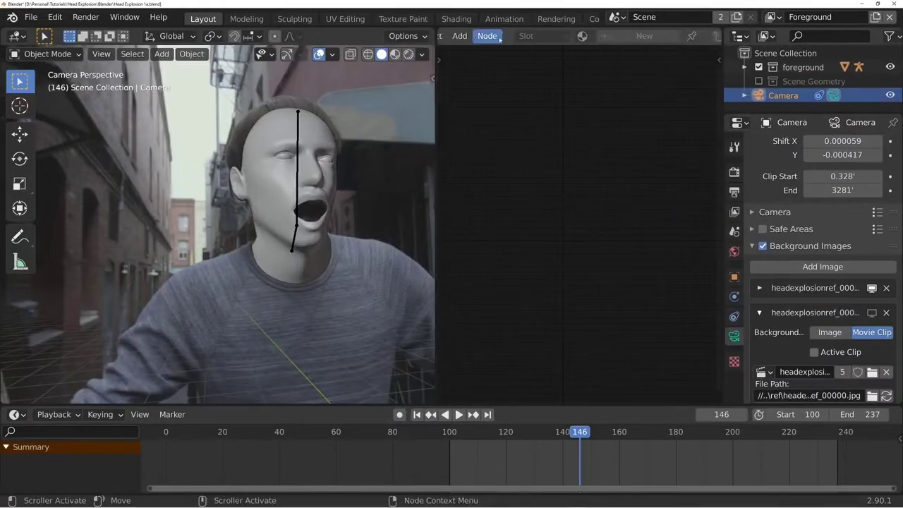
- Create a new material named Skin on the Maxobj head
{"action": "left_click", "coordinate": [321, 133]}
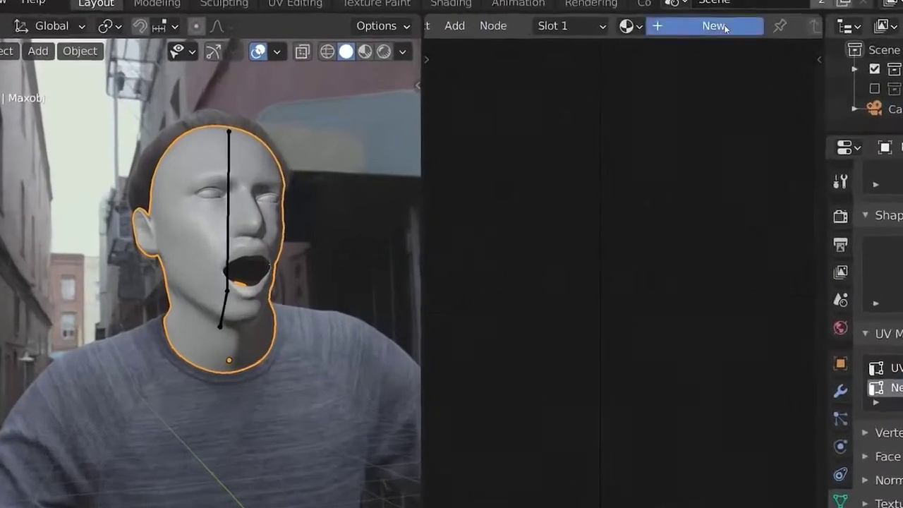
{"action": "left_click", "coordinate": [652, 38]}
{"action": "double_click", "coordinate": [696, 36]}
{"action": "type", "text": "Skin"}
{"action": "key", "text": "Return"}
- Add an Image Texture node with headexplosionref_00146.jpg and link its Color output to the Principled BSDF's Base Color
{"action": "key", "text": "shift+a"}
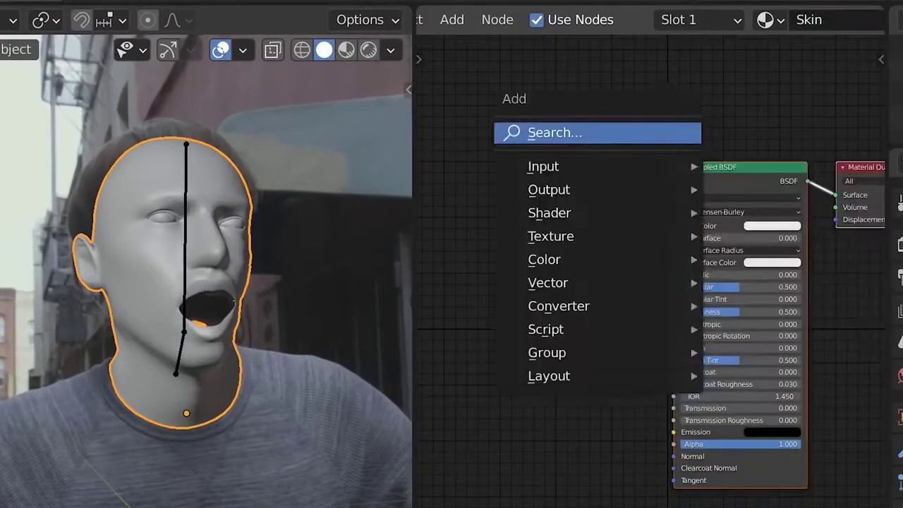
{"action": "left_click", "coordinate": [592, 134]}
{"action": "type", "text": "image"}
{"action": "key", "text": "Return"}
{"action": "left_click", "coordinate": [488, 125]}
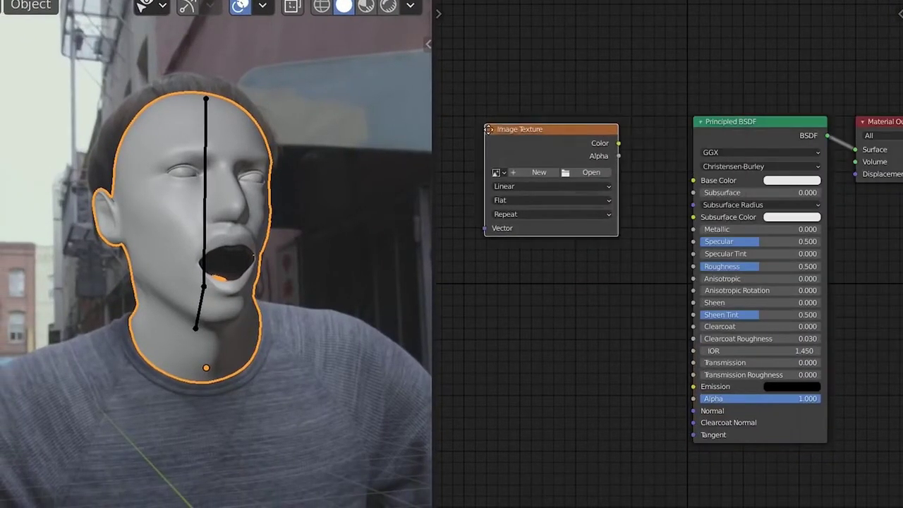
{"action": "left_click", "coordinate": [590, 167]}
{"action": "double_click", "coordinate": [342, 380]}
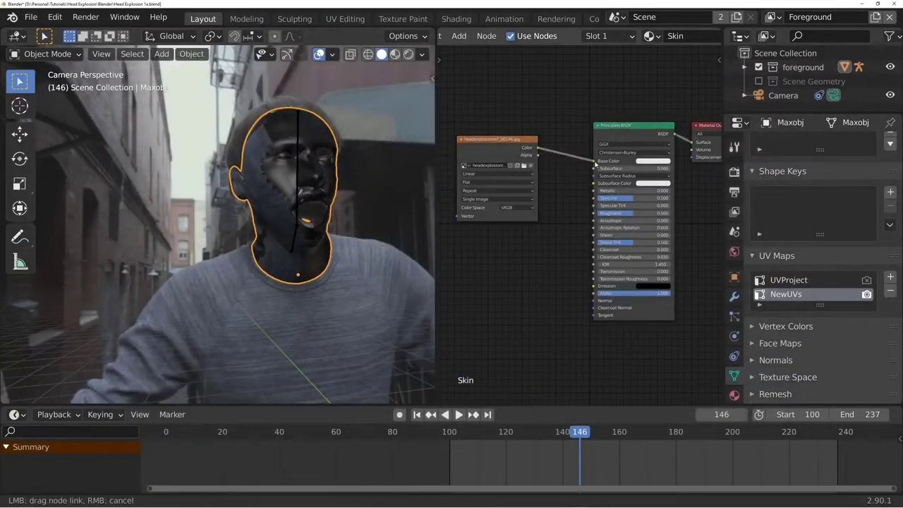
{"action": "left_click_drag", "start_coordinate": [594, 163], "coordinate": [594, 162]}
{"action": "middle_click_drag", "start_coordinate": [595, 164], "coordinate": [778, 154]}
- Add Texture Coordinate and Mapping nodes to the image texture, feed the mapping from the Window output, and switch to Material Preview shading
{"action": "left_click", "coordinate": [664, 137]}
{"action": "key", "text": "ctrl+t"}
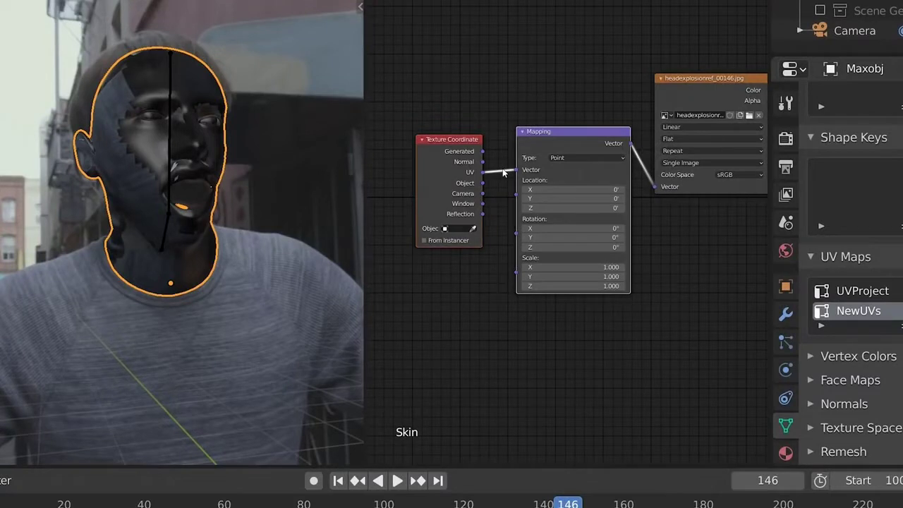
{"action": "left_click", "coordinate": [452, 155]}
{"action": "key", "text": "z"}
- Examine how the window-projected footage sits on the head from the side, the front and the camera view
{"action": "mouse_move", "coordinate": [212, 314]}
{"action": "middle_mouse_down"}
{"action": "mouse_move", "coordinate": [203, 199]}
{"action": "mouse_move", "coordinate": [163, 204]}
{"action": "mouse_move", "coordinate": [298, 155]}
{"action": "mouse_move", "coordinate": [193, 195]}
{"action": "mouse_move", "coordinate": [212, 140]}
{"action": "middle_mouse_up"}
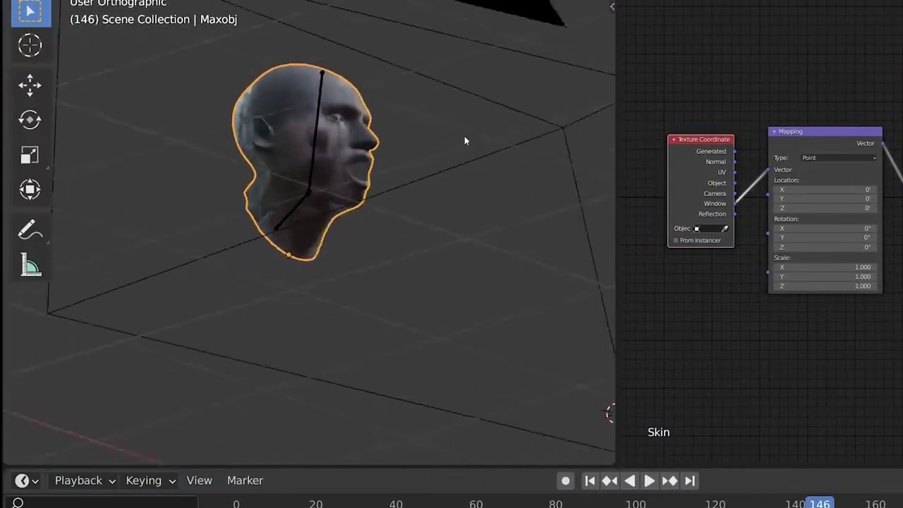
{"action": "middle_click_drag", "start_coordinate": [464, 141], "coordinate": [345, 171]}
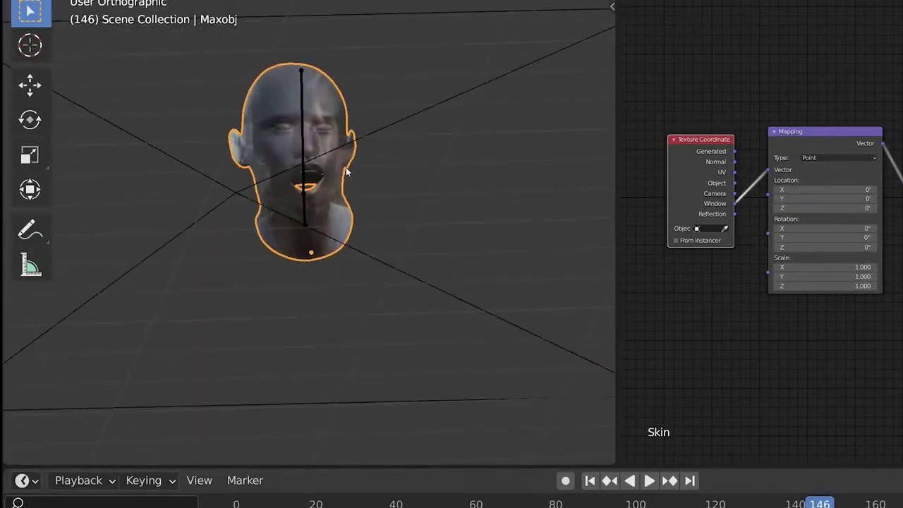
{"action": "key", "text": "KP_0"}
{"action": "middle_click_drag", "start_coordinate": [314, 127], "coordinate": [367, 340]}
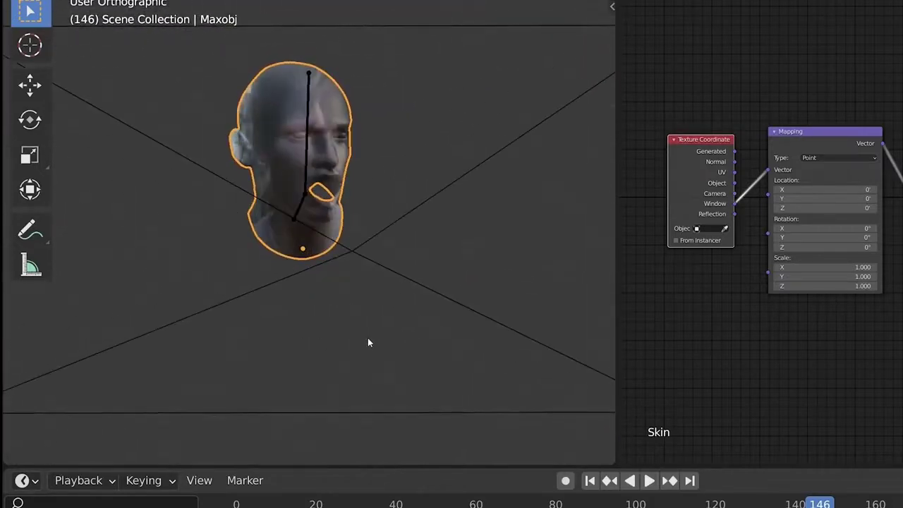
{"action": "key", "text": "KP_0"}
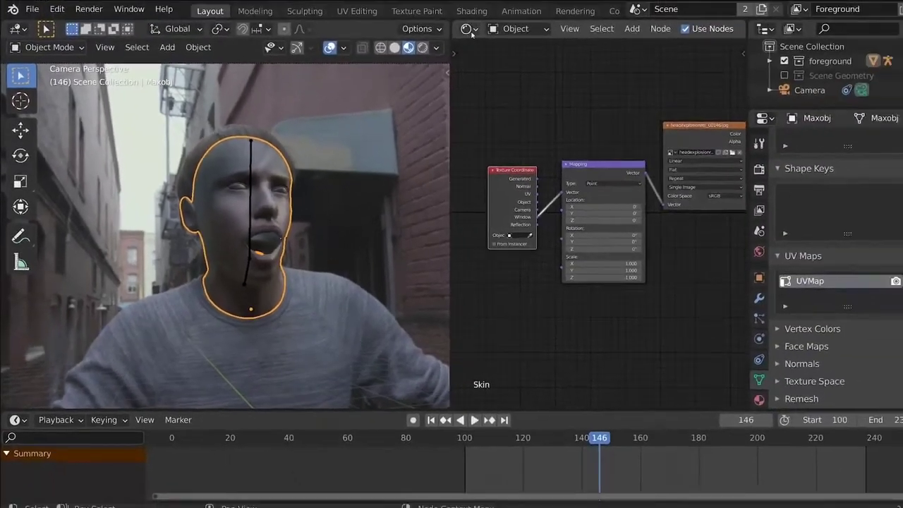
{"action": "scroll", "coordinate": [455, 40], "scroll_direction": "up", "scroll_amount": 1, "text": "ctrl"}
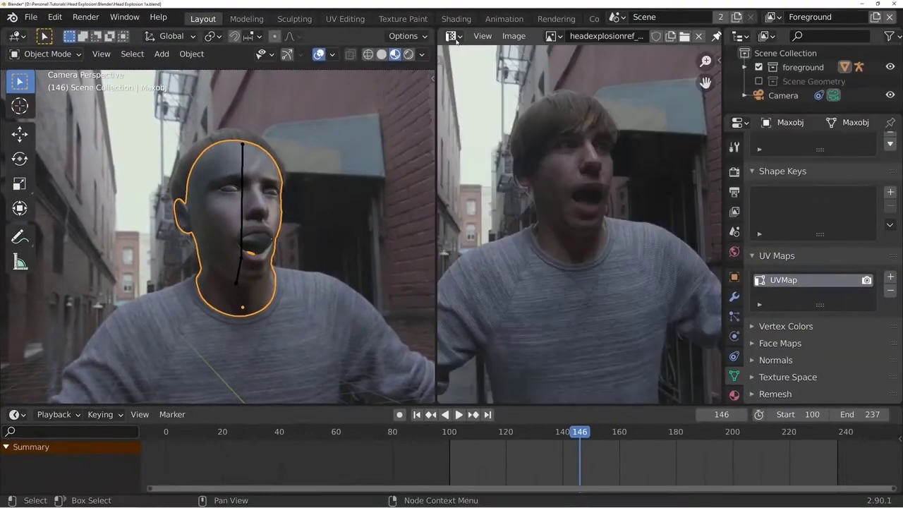
- Create a new blank image named Skin with a width of 2048 px and alpha enabled
{"action": "left_click", "coordinate": [520, 37]}
{"action": "left_click", "coordinate": [533, 62]}
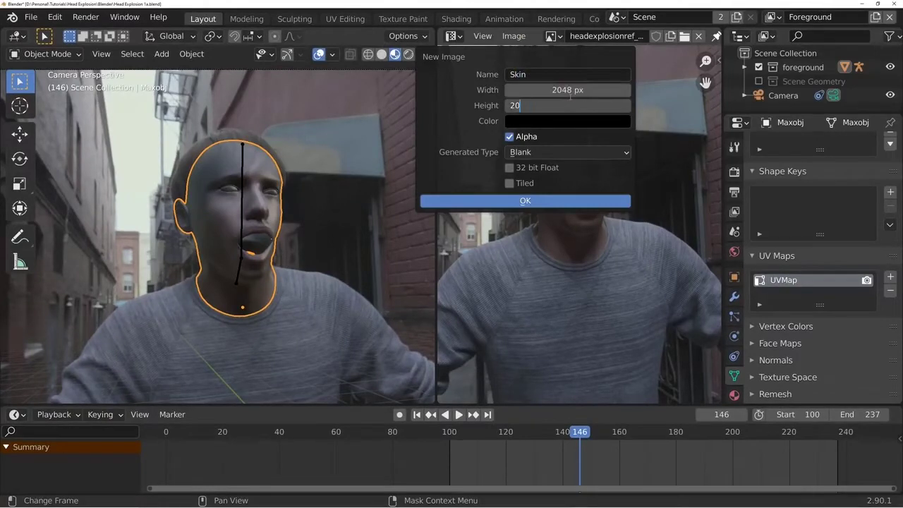
{"action": "left_click", "coordinate": [502, 202]}
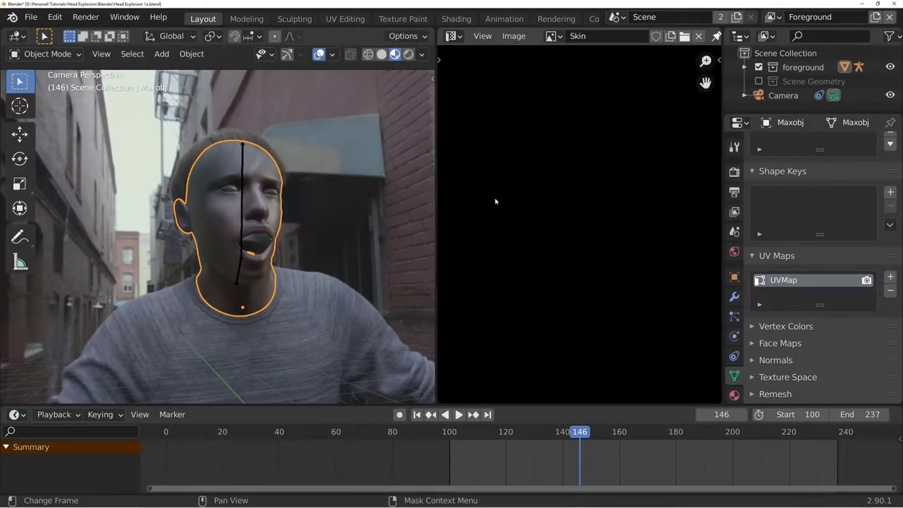
- Unwrap the whole Maxobj head mesh in Edit Mode with Smart UV Project
{"action": "key", "text": "Tab"}
{"action": "scroll", "coordinate": [582, 245], "scroll_direction": "down", "scroll_amount": 6}
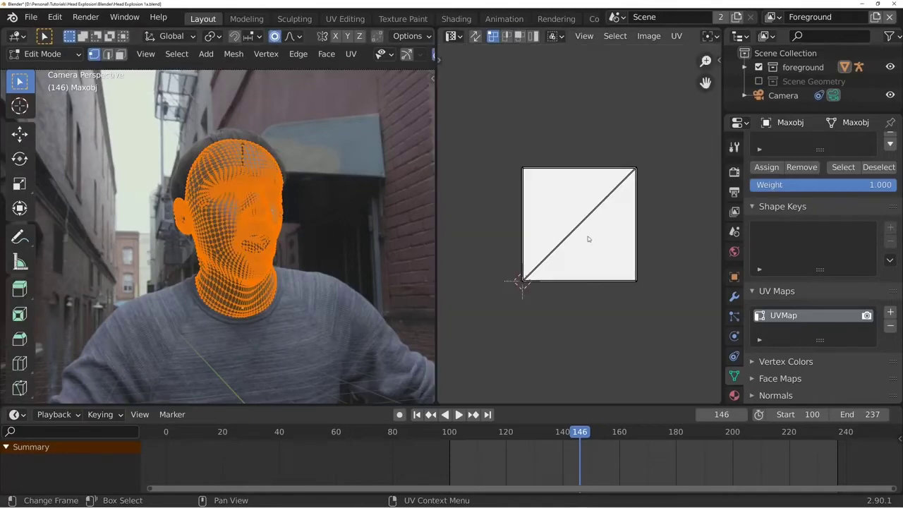
{"action": "scroll", "coordinate": [588, 238], "scroll_direction": "up", "scroll_amount": 3}
{"action": "key", "text": "u"}
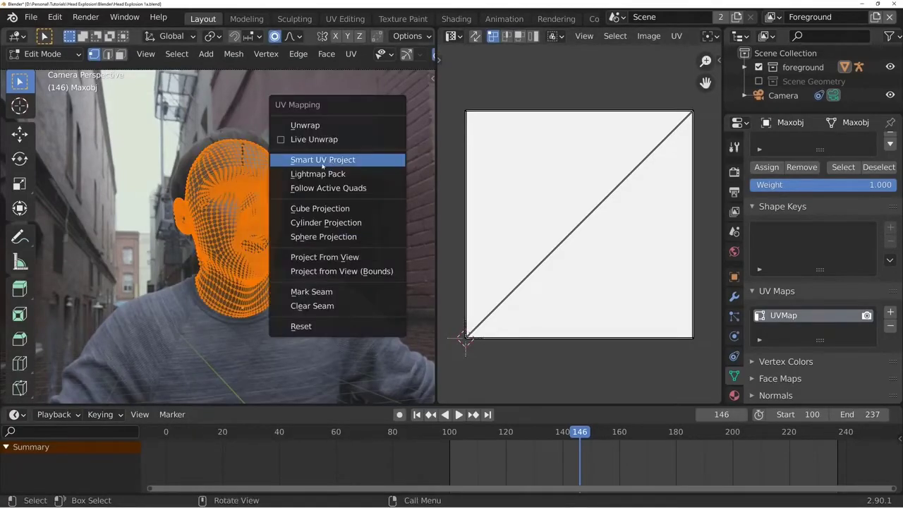
{"action": "left_click", "coordinate": [326, 162]}
{"action": "left_click", "coordinate": [379, 278]}
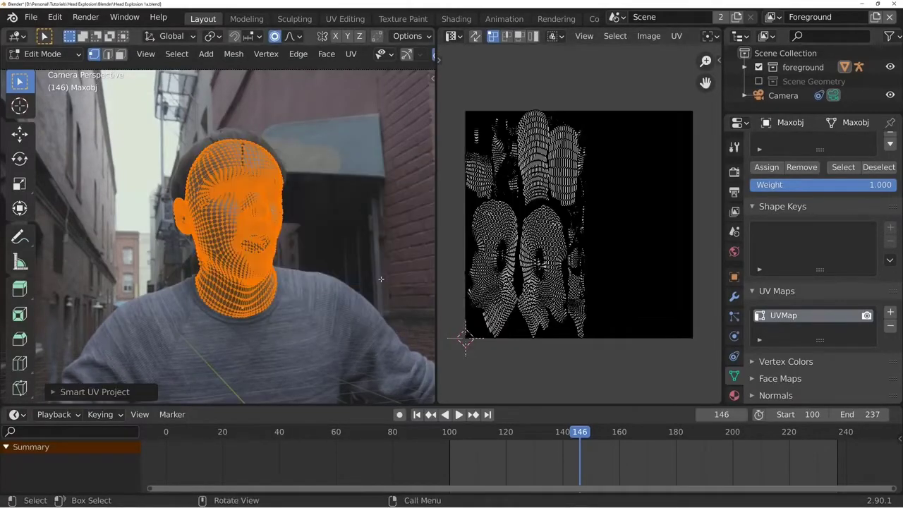
- Scale the head's UV islands by 2 on X, move them along X and shrink them to fit inside the image square
{"action": "key", "text": "Tab"}
{"action": "key", "text": "Tab"}
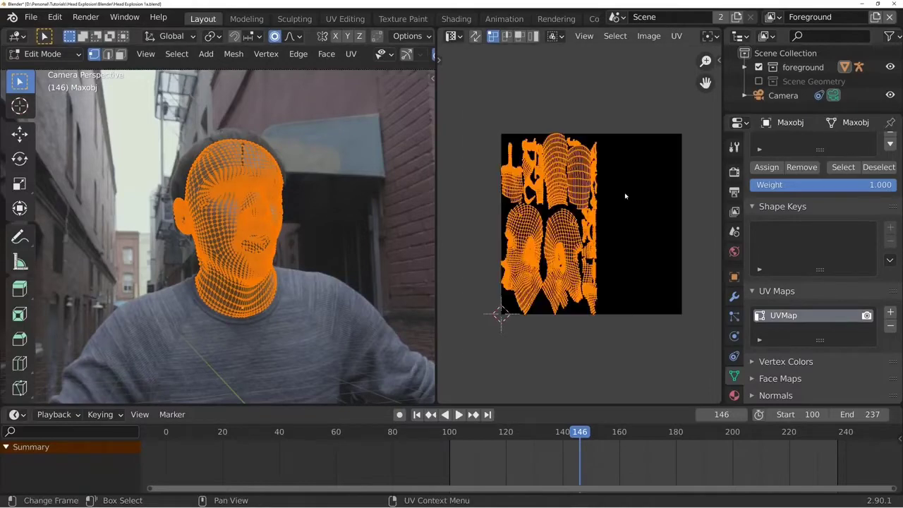
{"action": "type", "text": "sx2"}
{"action": "key", "text": "Return"}
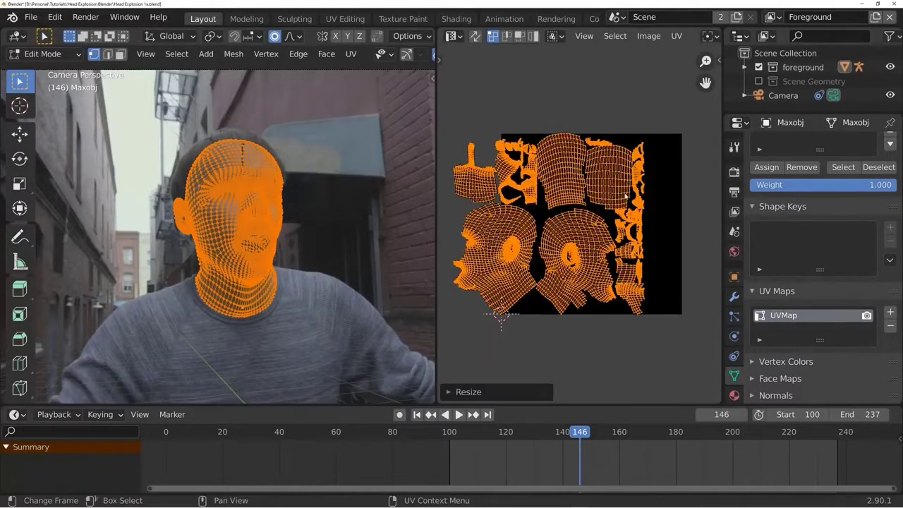
{"action": "key", "text": "g"}
{"action": "key", "text": "x"}
{"action": "left_click", "coordinate": [665, 196]}
{"action": "key", "text": "s"}
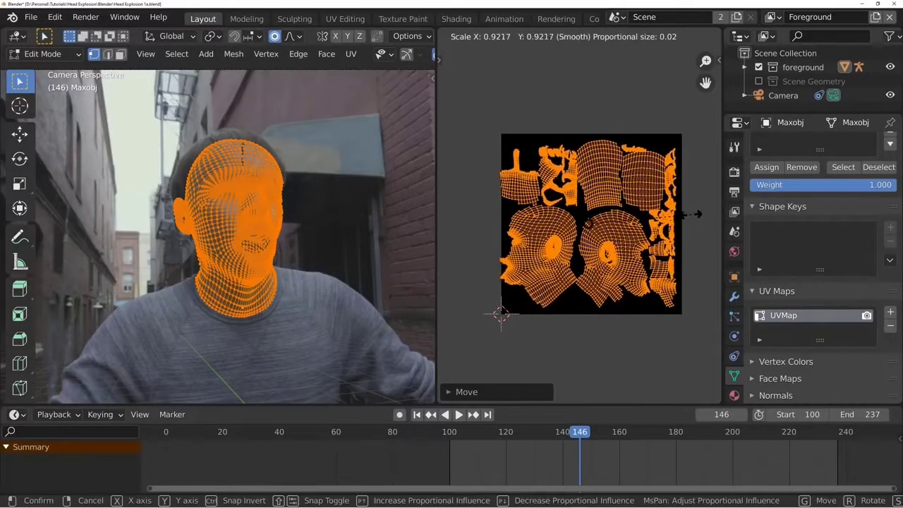
{"action": "left_click", "coordinate": [529, 244]}
{"action": "key", "text": "Tab"}
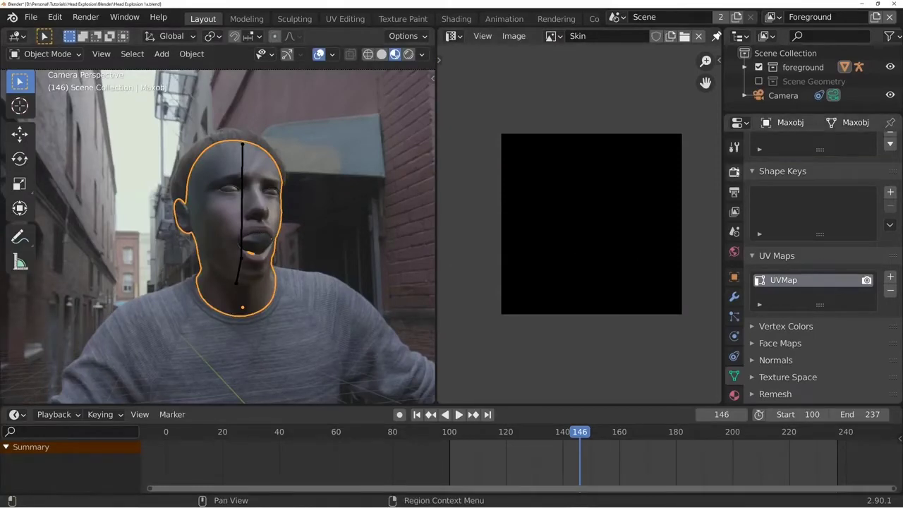
- In the Skin material's node tree, duplicate the footage Image Texture node below the original and assign the Skin image to the copy
{"action": "left_click", "coordinate": [450, 36]}
{"action": "left_click", "coordinate": [451, 170]}
{"action": "scroll", "coordinate": [649, 167], "scroll_direction": "up", "scroll_amount": 3}
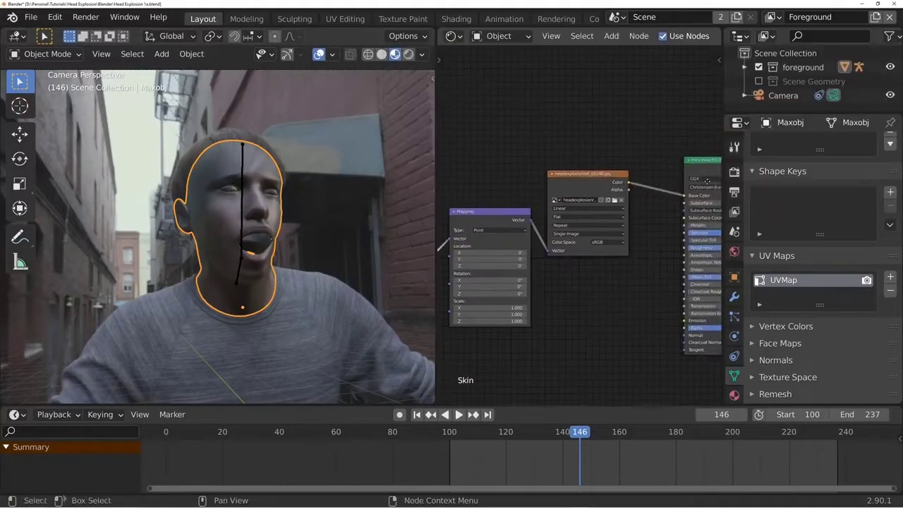
{"action": "middle_click_drag", "start_coordinate": [649, 167], "coordinate": [664, 133]}
{"action": "left_click", "coordinate": [556, 143]}
{"action": "key", "text": "shift+d"}
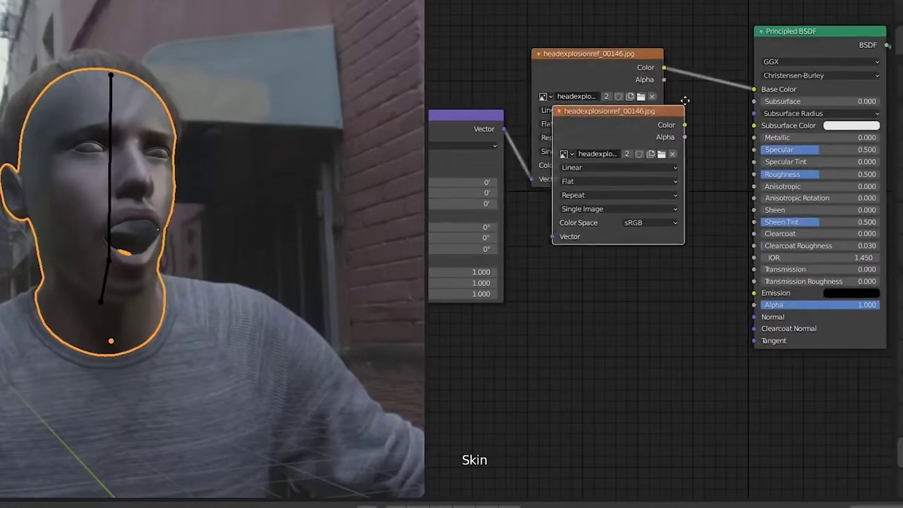
{"action": "left_click", "coordinate": [662, 199]}
{"action": "left_click", "coordinate": [550, 261]}
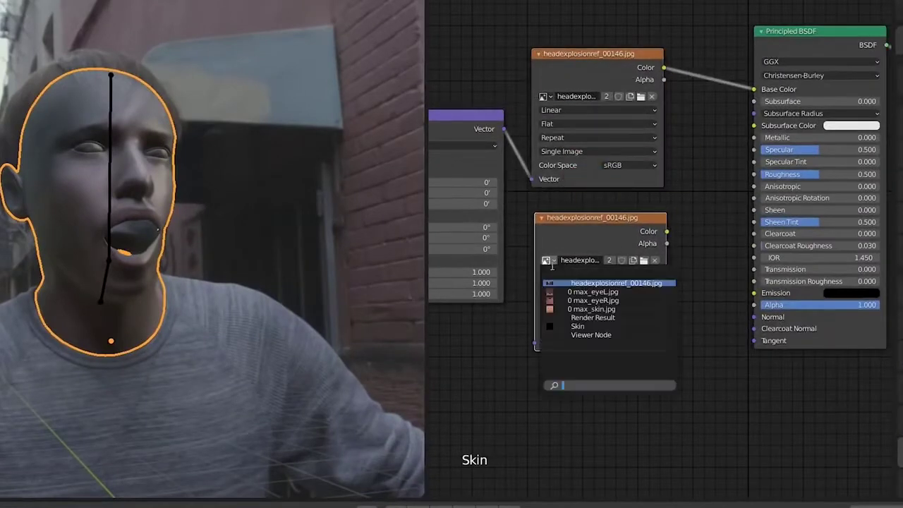
{"action": "left_click", "coordinate": [582, 327]}
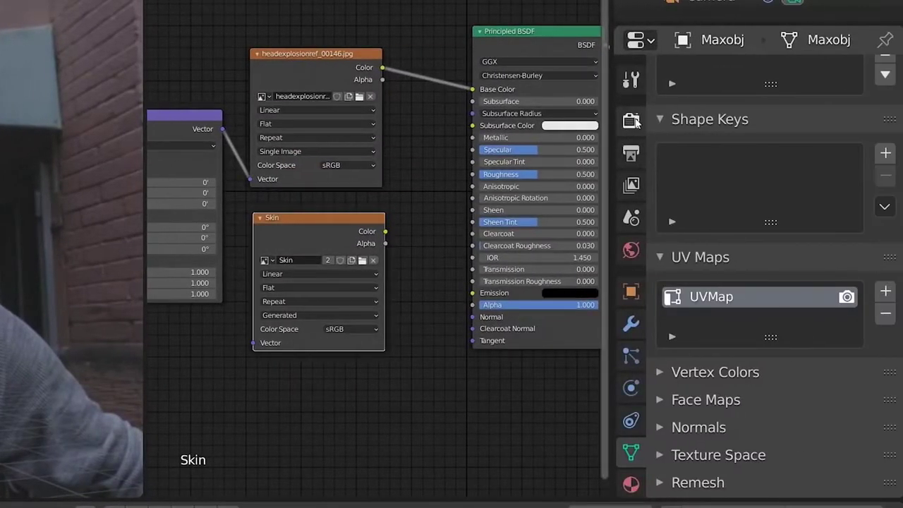
- Bake the head to the Skin image with bake type Diffuse and only the Color contribution enabled
{"action": "left_click", "coordinate": [632, 120]}
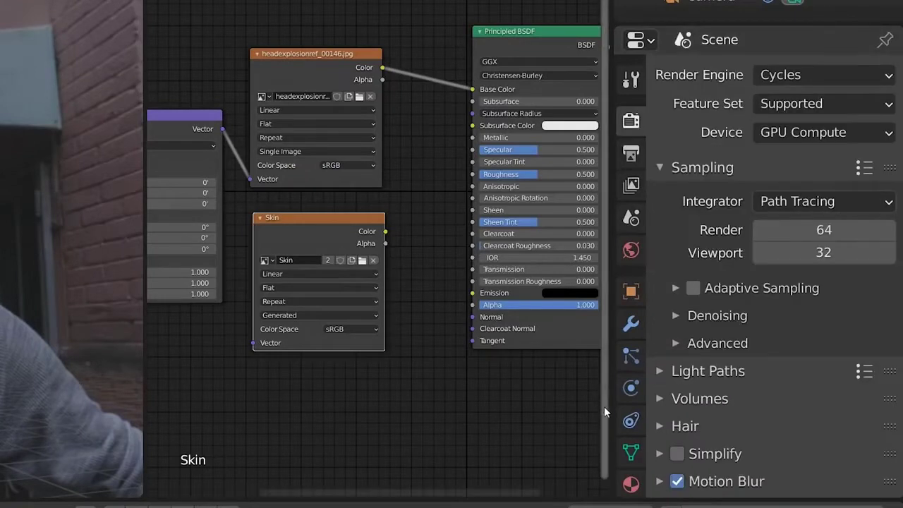
{"action": "scroll", "coordinate": [780, 149], "scroll_direction": "down", "scroll_amount": 5}
{"action": "left_click", "coordinate": [726, 406]}
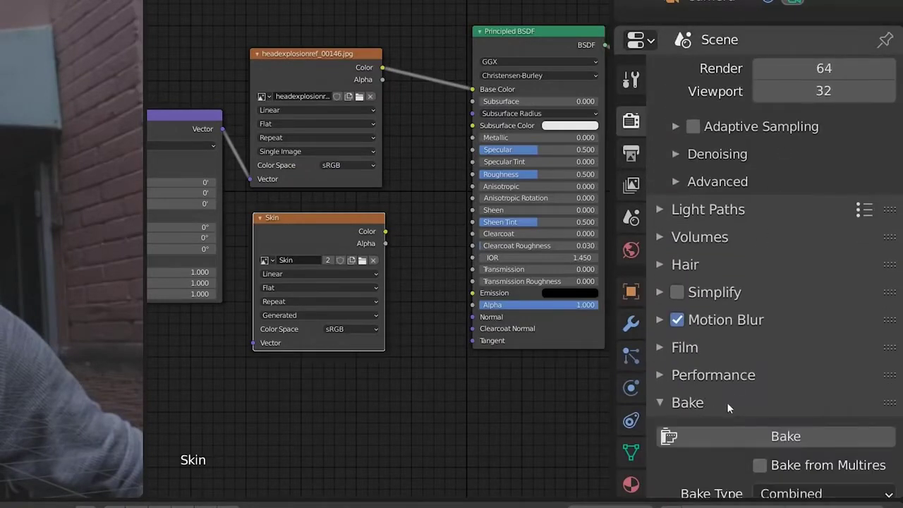
{"action": "scroll", "coordinate": [820, 150], "scroll_direction": "down", "scroll_amount": 11}
{"action": "left_click", "coordinate": [822, 128]}
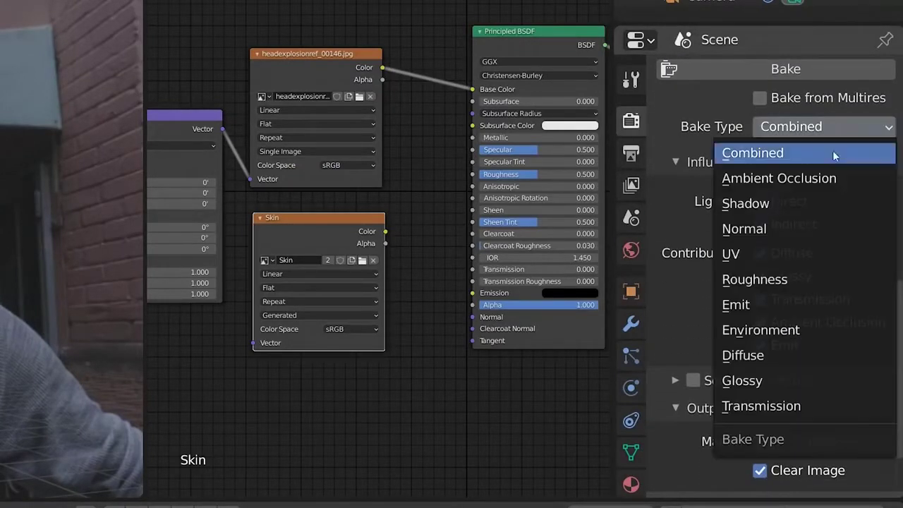
{"action": "left_click", "coordinate": [783, 352]}
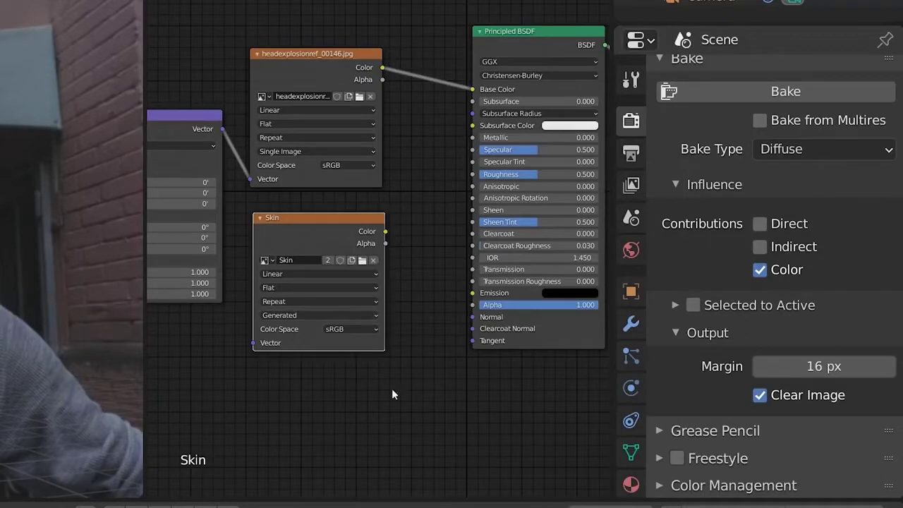
{"action": "left_click", "coordinate": [797, 95]}
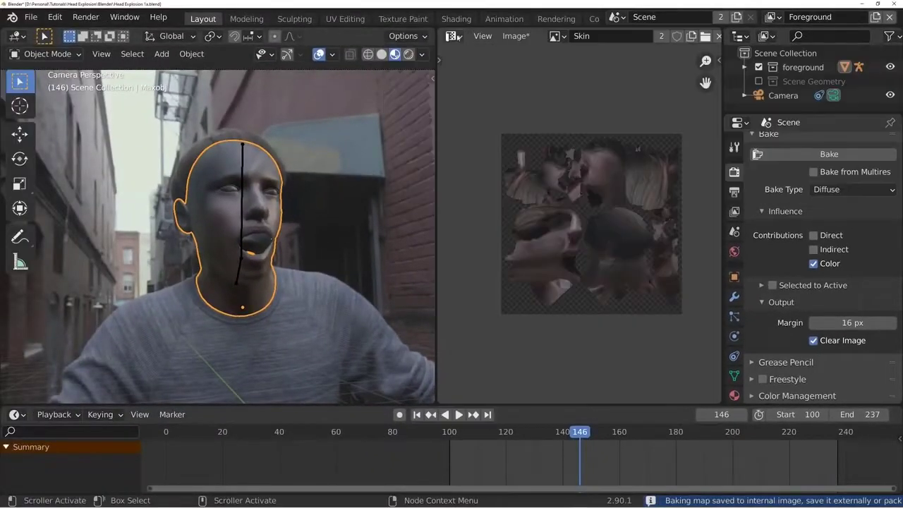
- Save the baked Skin image
{"action": "scroll", "coordinate": [560, 256], "scroll_direction": "up", "scroll_amount": 2}
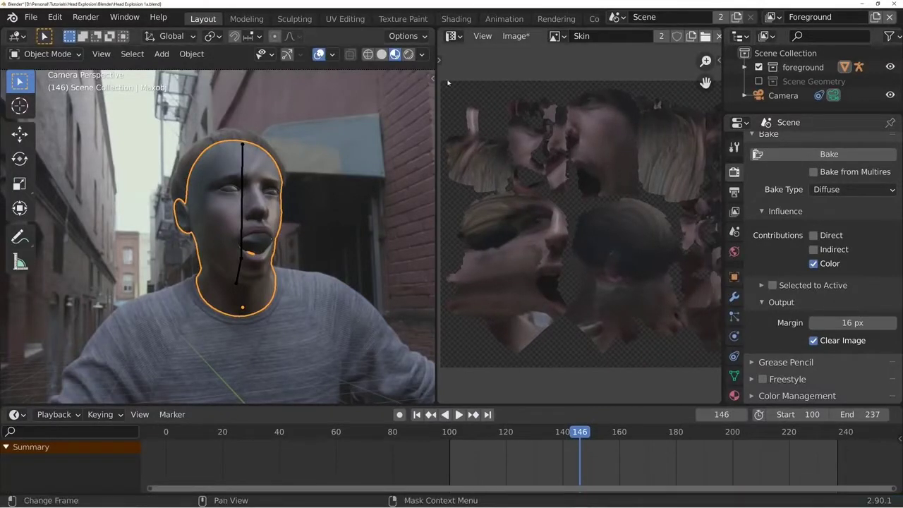
{"action": "left_click", "coordinate": [515, 35]}
{"action": "left_click", "coordinate": [534, 147]}
{"action": "left_click", "coordinate": [555, 36]}
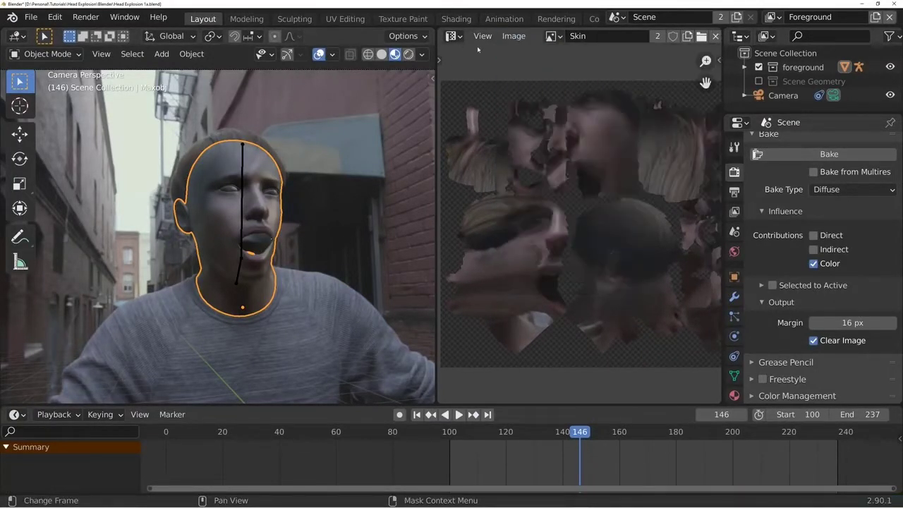
- Link the Skin image texture's Color output to the Principled BSDF's Base Color and check the head from other angles
{"action": "left_click", "coordinate": [452, 35]}
{"action": "key", "text": "Return"}
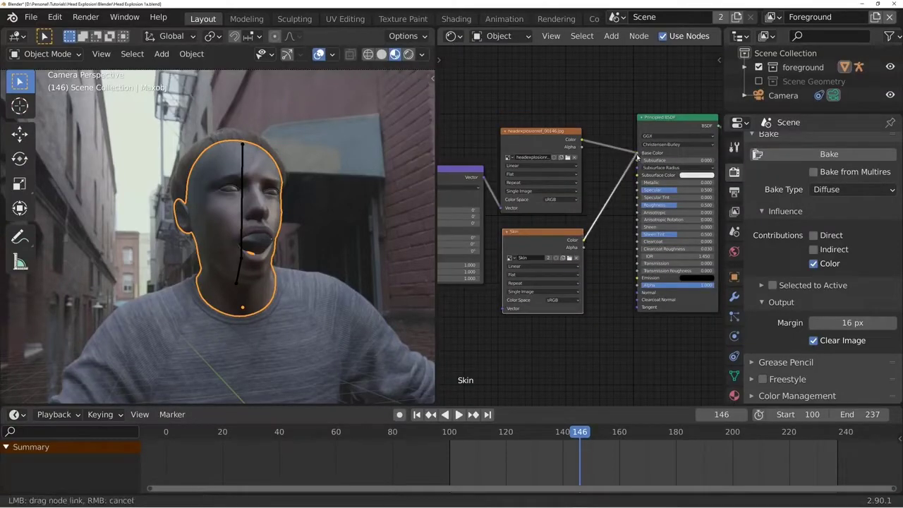
{"action": "middle_click_drag", "start_coordinate": [339, 268], "coordinate": [318, 272]}
{"action": "middle_click_drag", "start_coordinate": [223, 273], "coordinate": [258, 246]}
{"action": "middle_click_drag", "start_coordinate": [379, 260], "coordinate": [264, 232]}
- Display the head in Solid viewport shading with Flat lighting and Texture color
{"action": "left_click", "coordinate": [422, 54]}
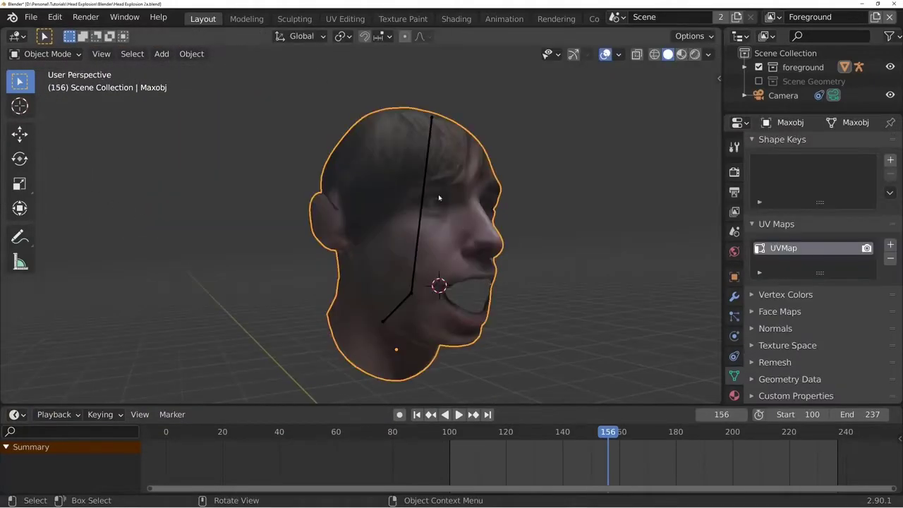
{"action": "left_click", "coordinate": [425, 195]}
{"action": "left_click", "coordinate": [463, 242]}
{"action": "mouse_move", "coordinate": [463, 242]}
{"action": "middle_mouse_down"}
{"action": "mouse_move", "coordinate": [437, 243]}
{"action": "mouse_move", "coordinate": [465, 250]}
{"action": "mouse_move", "coordinate": [461, 259]}
{"action": "middle_mouse_up"}
- Add a particle system to the Maxobj head and set its type to Hair
{"action": "left_click", "coordinate": [735, 316]}
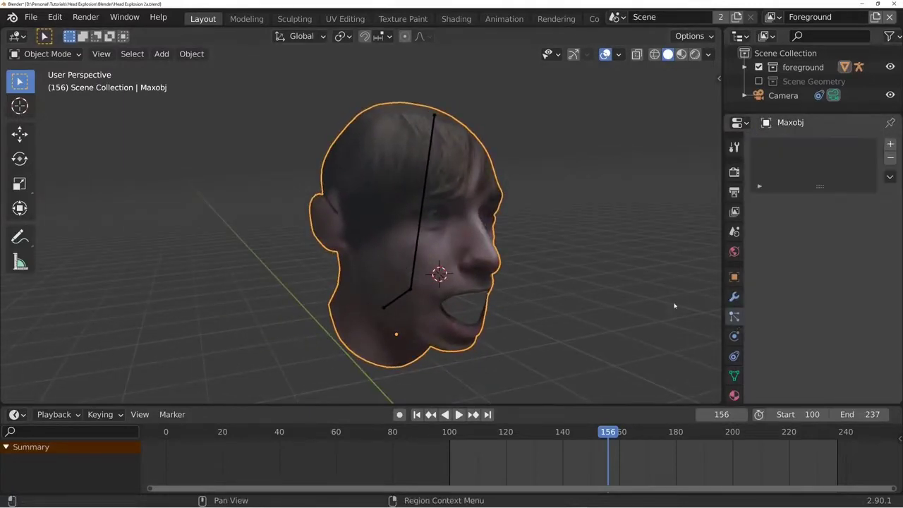
{"action": "middle_click_drag", "start_coordinate": [675, 306], "coordinate": [334, 136]}
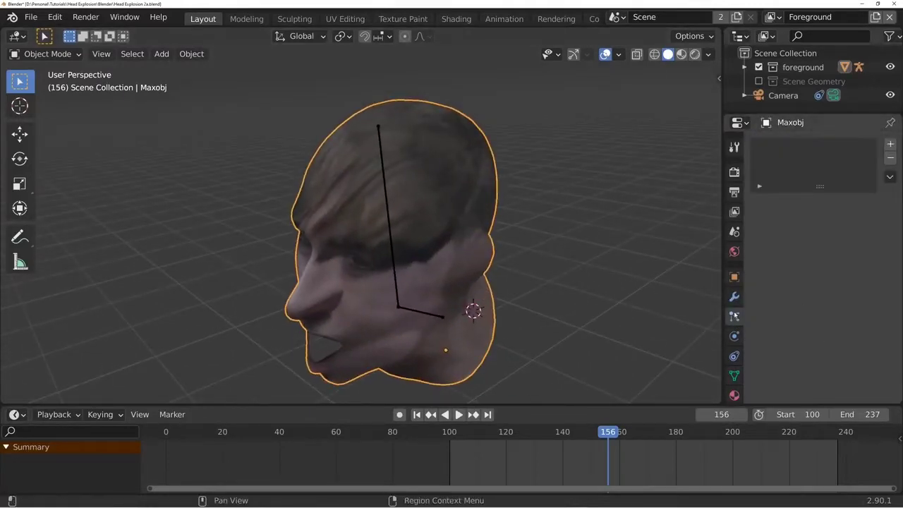
{"action": "left_click", "coordinate": [890, 144]}
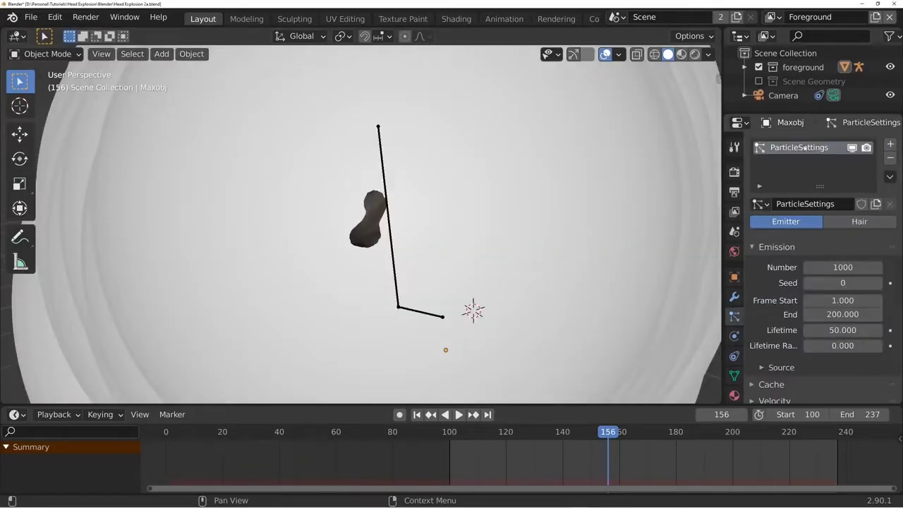
{"action": "left_click", "coordinate": [844, 223]}
{"action": "middle_click_drag", "start_coordinate": [399, 261], "coordinate": [459, 246]}
{"action": "scroll", "coordinate": [459, 246], "scroll_direction": "down", "scroll_amount": 8}
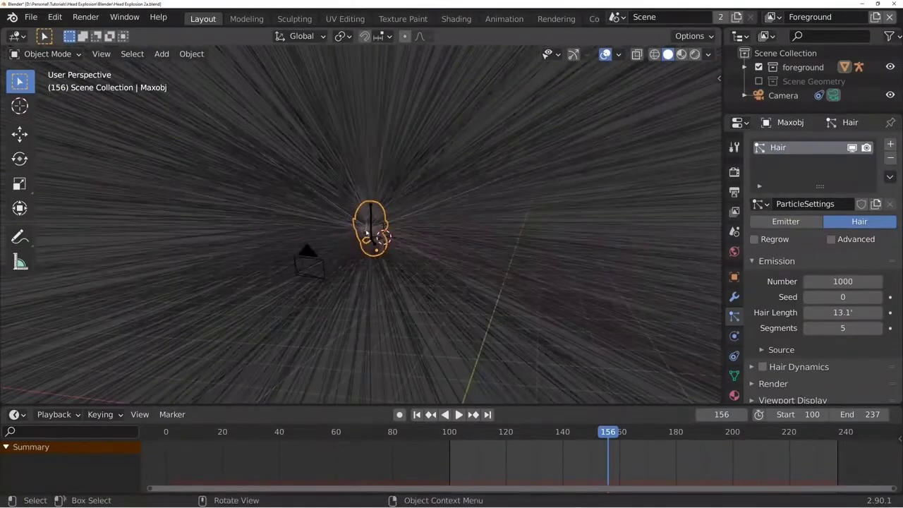
{"action": "middle_click_drag", "start_coordinate": [434, 294], "coordinate": [461, 294]}
- Enter Edit Mode, clear the selection and circle-select the faces on the side of the head in face mode
{"action": "key", "text": "Tab"}
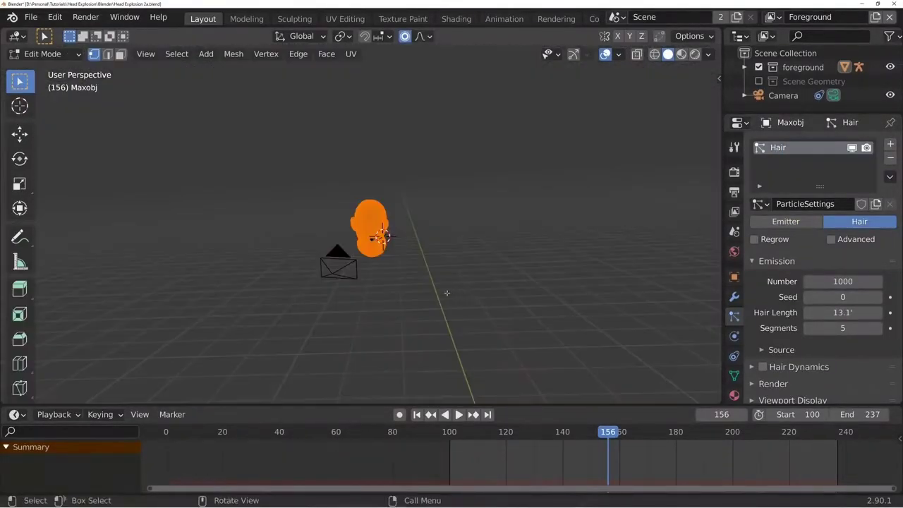
{"action": "scroll", "coordinate": [457, 295], "scroll_direction": "up", "scroll_amount": 4}
{"action": "scroll", "coordinate": [450, 296], "scroll_direction": "up", "scroll_amount": 5}
{"action": "key", "text": "alt+a"}
{"action": "mouse_move", "coordinate": [489, 231]}
{"action": "middle_mouse_down"}
{"action": "mouse_move", "coordinate": [387, 244]}
{"action": "mouse_move", "coordinate": [381, 229]}
{"action": "mouse_move", "coordinate": [423, 210]}
{"action": "mouse_move", "coordinate": [394, 205]}
{"action": "middle_mouse_up"}
{"action": "key", "text": "3"}
{"action": "key", "text": "c"}
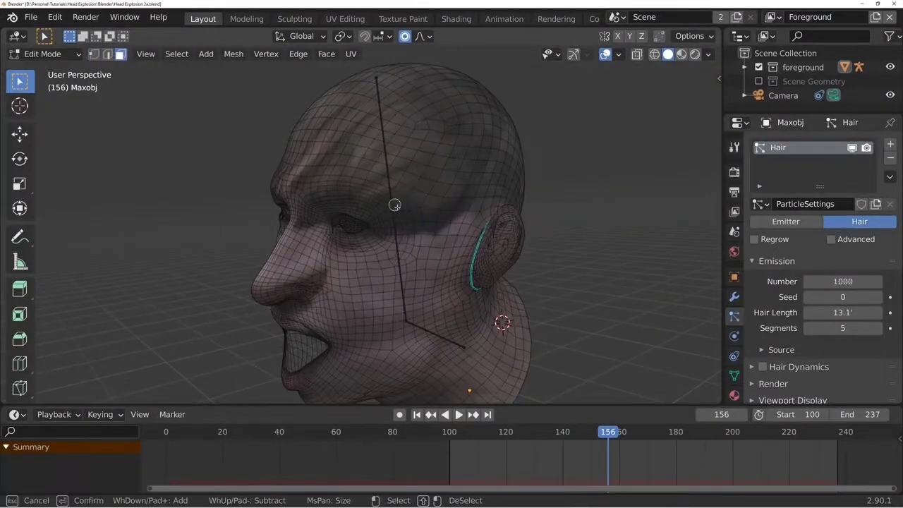
{"action": "scroll", "coordinate": [409, 190], "scroll_direction": "down", "scroll_amount": 4}
{"action": "mouse_move", "coordinate": [413, 184]}
{"action": "left_mouse_down"}
{"action": "mouse_move", "coordinate": [433, 151]}
{"action": "mouse_move", "coordinate": [381, 164]}
{"action": "left_mouse_up"}
{"action": "key", "text": "Escape"}
- Deselect the forehead and temple faces, and extend the face selection over the scalp along the hairline
{"action": "middle_click_drag", "start_coordinate": [427, 205], "coordinate": [479, 241]}
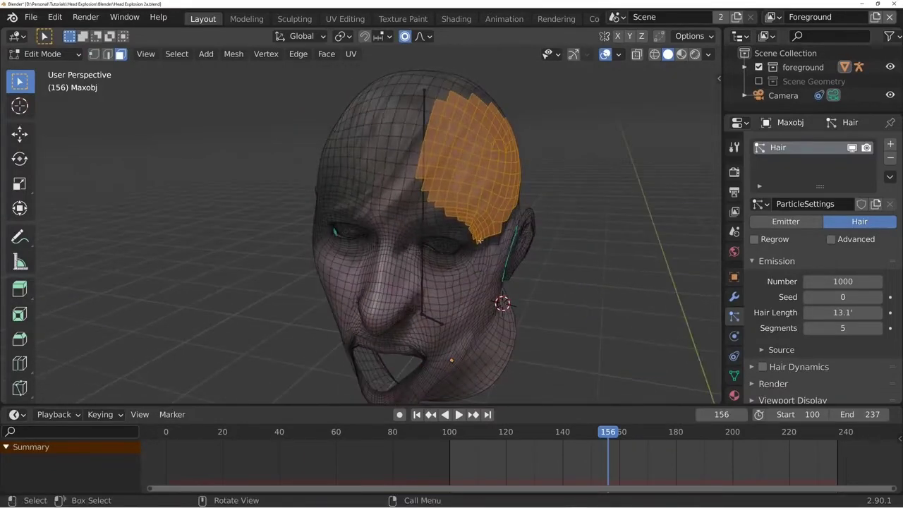
{"action": "key", "text": "c"}
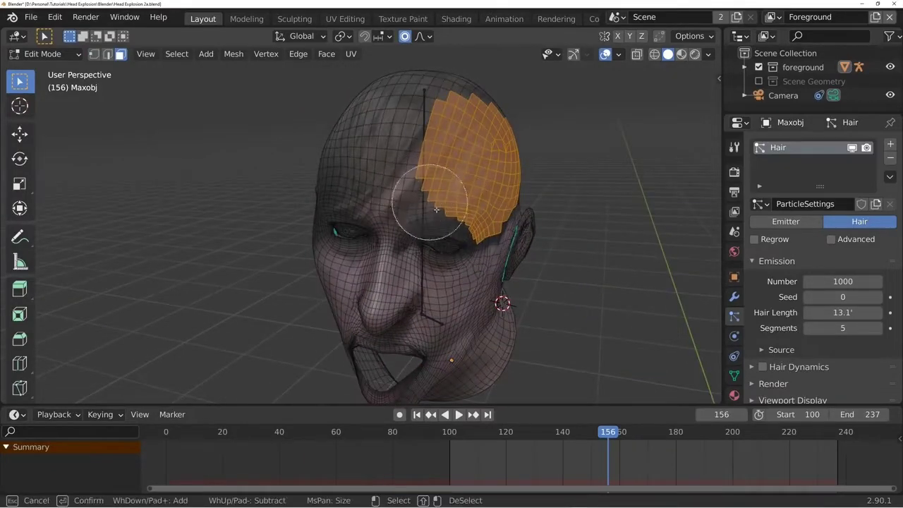
{"action": "left_click_drag", "start_coordinate": [455, 212], "coordinate": [413, 180], "text": "shift"}
{"action": "key", "text": "Escape"}
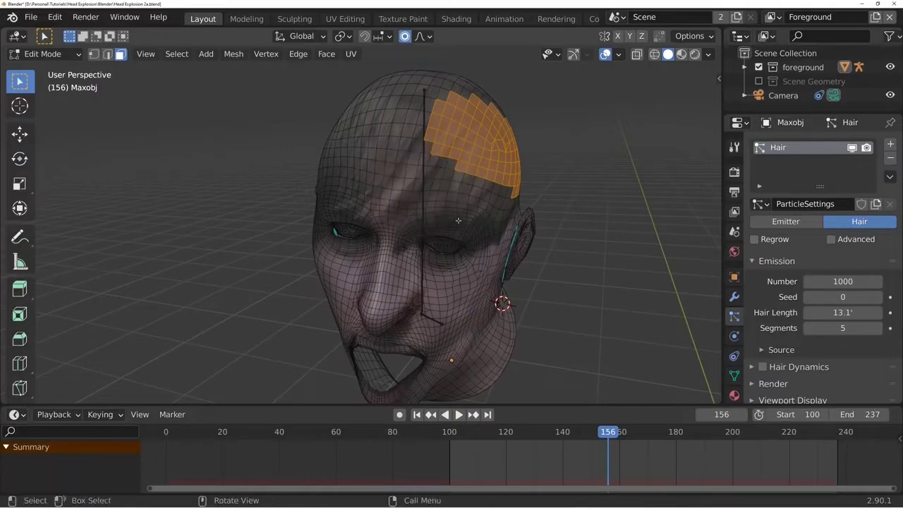
{"action": "mouse_move", "coordinate": [457, 220]}
{"action": "middle_mouse_down"}
{"action": "mouse_move", "coordinate": [369, 206]}
{"action": "mouse_move", "coordinate": [366, 176]}
{"action": "middle_mouse_up"}
{"action": "key", "text": "c"}
- Add a new vertex group named scalp to the head mesh
{"action": "left_click", "coordinate": [733, 376]}
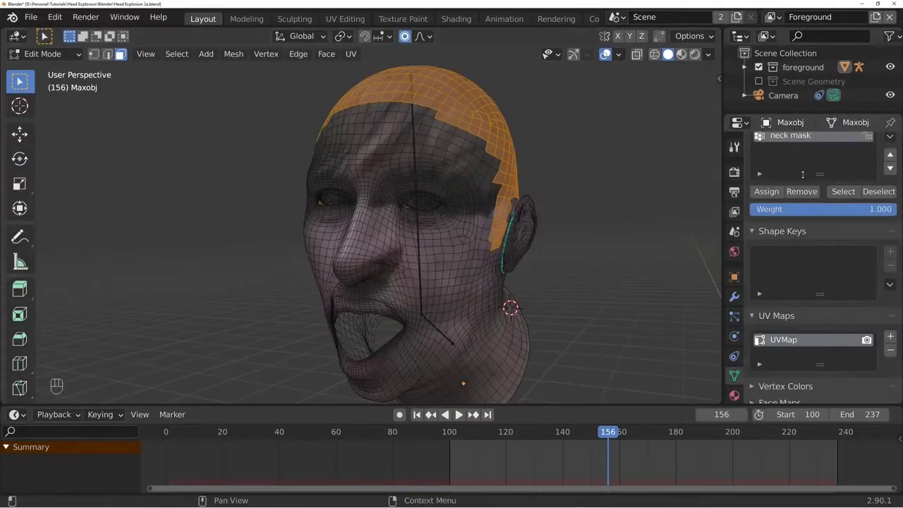
{"action": "scroll", "coordinate": [802, 175], "scroll_direction": "up", "scroll_amount": 3}
{"action": "left_click", "coordinate": [891, 181]}
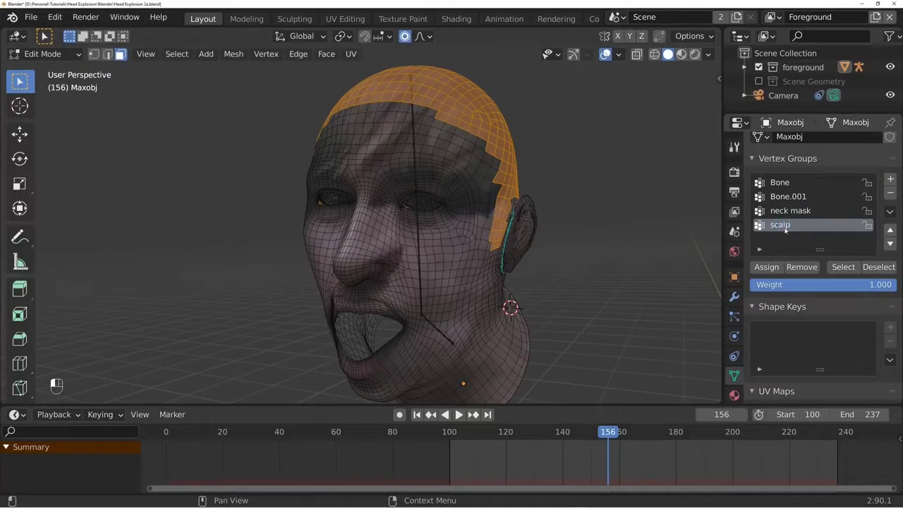
- Leave Edit Mode and use the scalp vertex group as the Density group of the hair particle system
{"action": "left_click", "coordinate": [734, 316]}
{"action": "scroll", "coordinate": [804, 332], "scroll_direction": "down", "scroll_amount": 5}
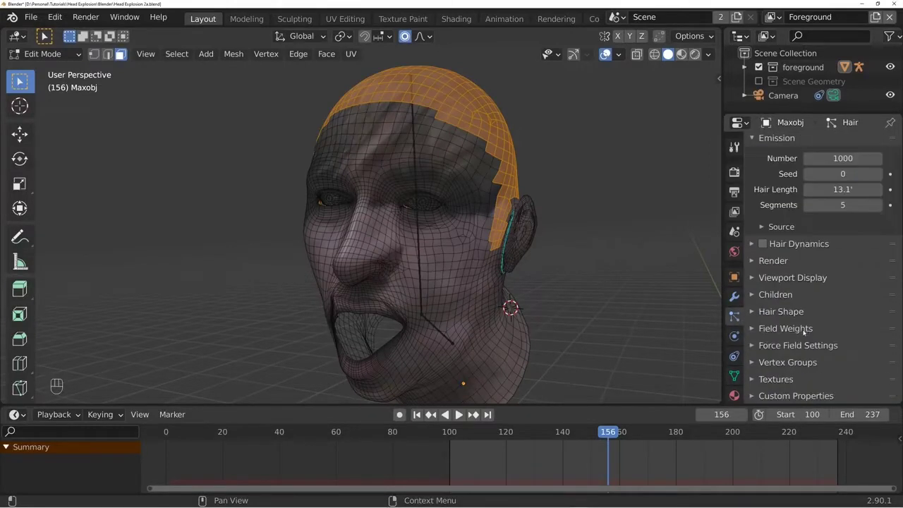
{"action": "left_click", "coordinate": [788, 364]}
{"action": "scroll", "coordinate": [787, 360], "scroll_direction": "down", "scroll_amount": 3}
{"action": "left_click", "coordinate": [834, 300]}
{"action": "left_click", "coordinate": [782, 359]}
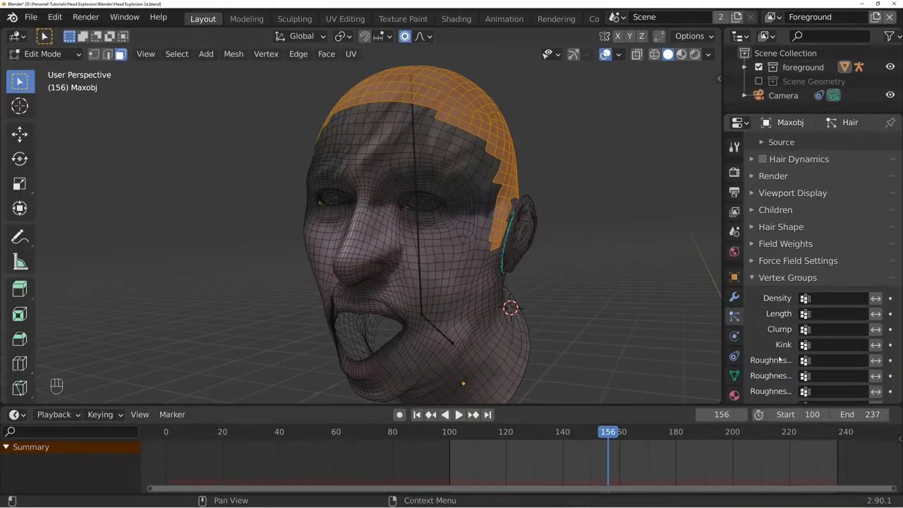
{"action": "left_click", "coordinate": [856, 301]}
{"action": "key", "text": "Escape"}
{"action": "key", "text": "Tab"}
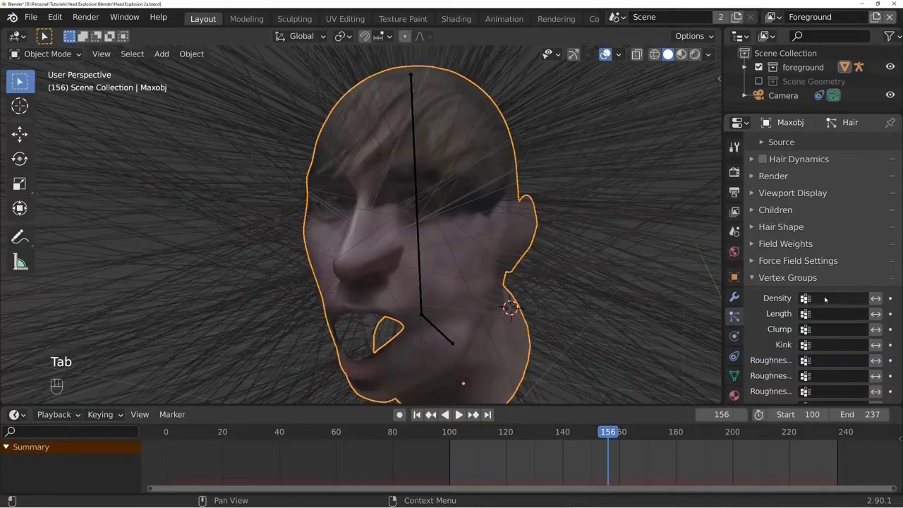
{"action": "left_click", "coordinate": [825, 300]}
{"action": "left_click", "coordinate": [822, 359]}
- Set the hair emission number to 2000 and shorten the hair length to 0.207'
{"action": "middle_click_drag", "start_coordinate": [375, 258], "coordinate": [458, 275]}
{"action": "scroll", "coordinate": [458, 283], "scroll_direction": "down", "scroll_amount": 15}
{"action": "scroll", "coordinate": [446, 279], "scroll_direction": "up", "scroll_amount": 14}
{"action": "scroll", "coordinate": [828, 285], "scroll_direction": "up", "scroll_amount": 3}
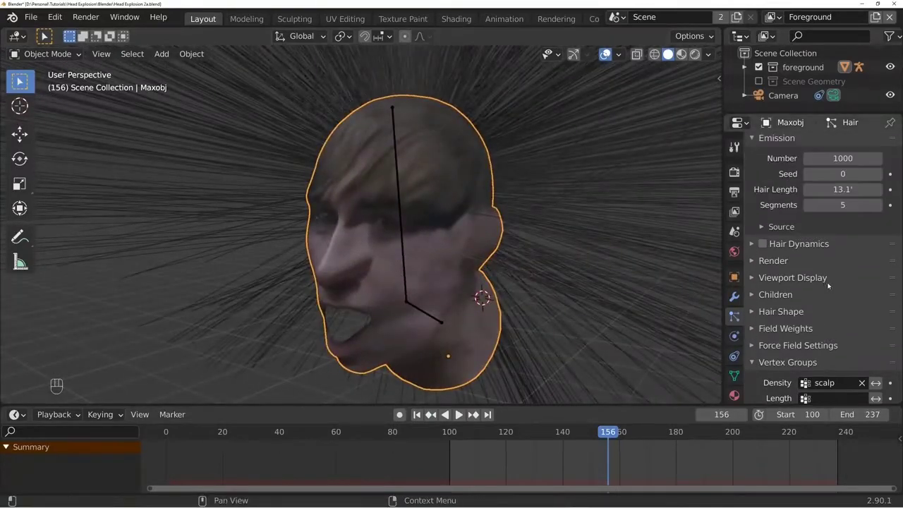
{"action": "scroll", "coordinate": [830, 278], "scroll_direction": "up", "scroll_amount": 3}
{"action": "left_click_drag", "start_coordinate": [843, 288], "coordinate": [829, 287]}
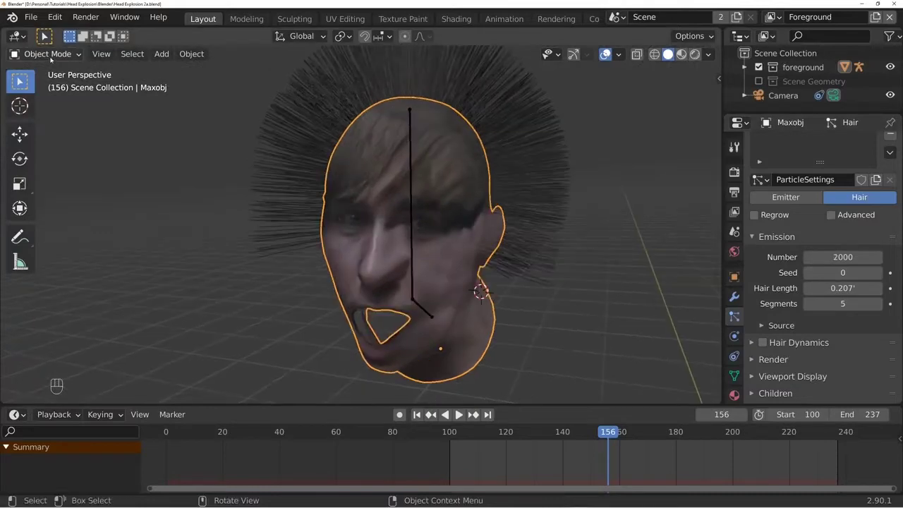
- Switch the head to Particle Edit mode and comb the hair over the crown and one side of the head
{"action": "left_click", "coordinate": [44, 55]}
{"action": "left_click", "coordinate": [52, 164]}
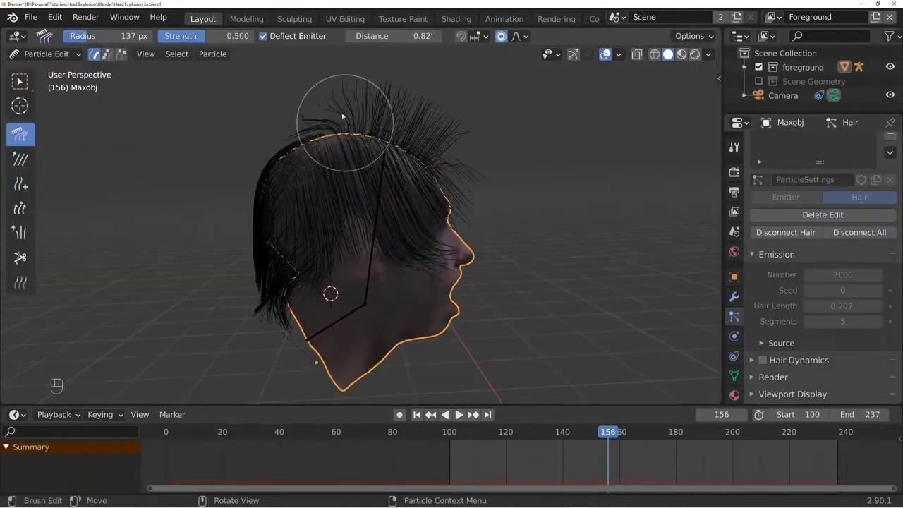
{"action": "mouse_move", "coordinate": [343, 107]}
{"action": "left_mouse_down"}
{"action": "mouse_move", "coordinate": [429, 134]}
{"action": "mouse_move", "coordinate": [430, 124]}
{"action": "left_mouse_up"}
{"action": "mouse_move", "coordinate": [377, 90]}
{"action": "middle_mouse_down"}
{"action": "mouse_move", "coordinate": [324, 189]}
{"action": "mouse_move", "coordinate": [257, 150]}
{"action": "mouse_move", "coordinate": [244, 115]}
{"action": "middle_mouse_up"}
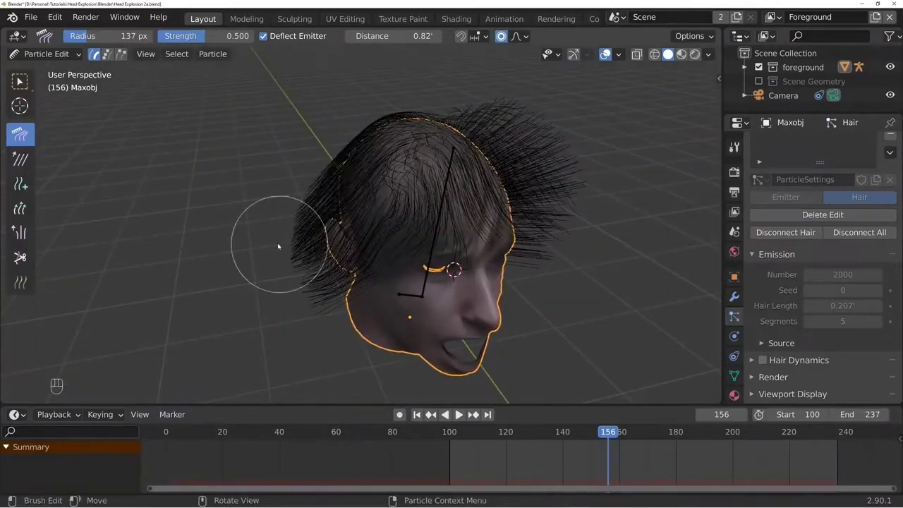
{"action": "middle_click_drag", "start_coordinate": [276, 240], "coordinate": [436, 146]}
{"action": "left_click_drag", "start_coordinate": [452, 120], "coordinate": [371, 205]}
{"action": "mouse_move", "coordinate": [447, 138]}
{"action": "left_mouse_down"}
{"action": "mouse_move", "coordinate": [435, 168]}
{"action": "mouse_move", "coordinate": [358, 202]}
{"action": "left_mouse_up"}
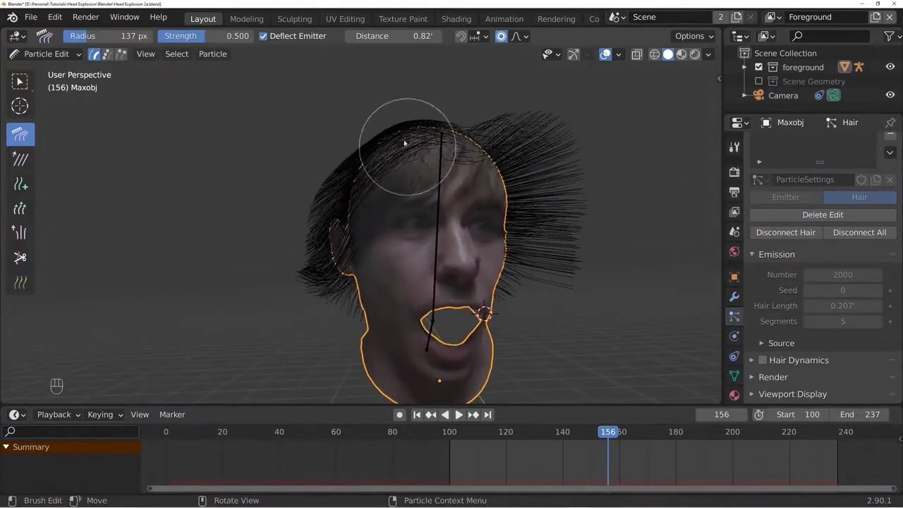
- Comb the fringe, the opposite side and the back of the hair down along the head
{"action": "mouse_move", "coordinate": [405, 143]}
{"action": "left_mouse_down"}
{"action": "mouse_move", "coordinate": [338, 242]}
{"action": "mouse_move", "coordinate": [372, 221]}
{"action": "left_mouse_up"}
{"action": "middle_click_drag", "start_coordinate": [401, 232], "coordinate": [338, 282]}
{"action": "left_click_drag", "start_coordinate": [482, 89], "coordinate": [533, 261]}
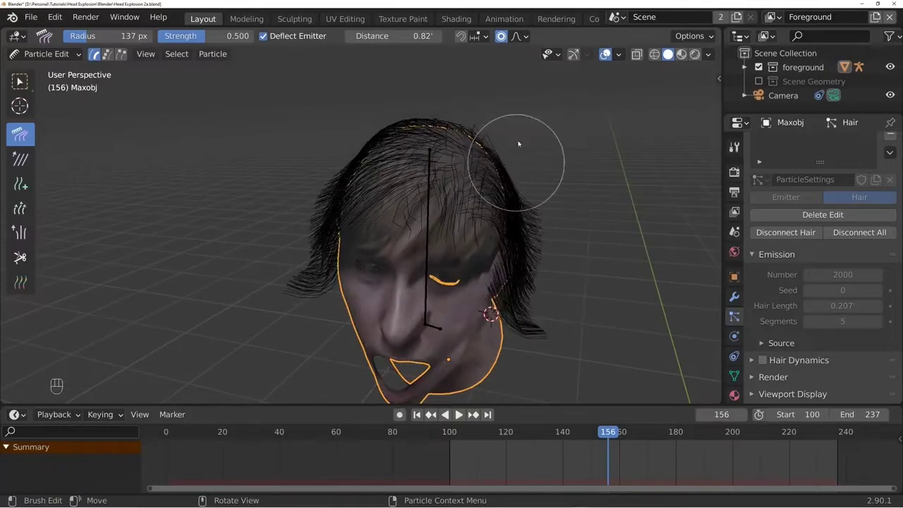
{"action": "left_click_drag", "start_coordinate": [517, 145], "coordinate": [504, 342]}
{"action": "mouse_move", "coordinate": [505, 342]}
{"action": "middle_mouse_down"}
{"action": "mouse_move", "coordinate": [397, 312]}
{"action": "mouse_move", "coordinate": [379, 191]}
{"action": "middle_mouse_up"}
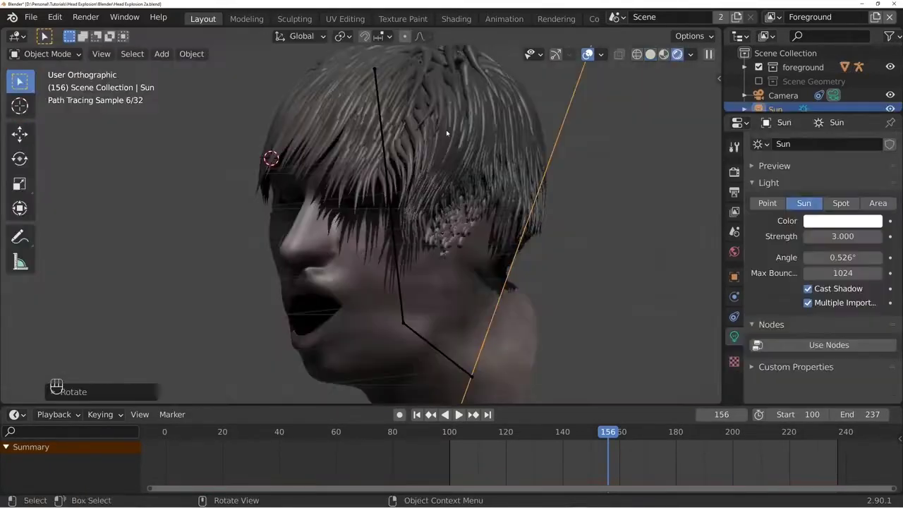
{"action": "left_click", "coordinate": [395, 211]}
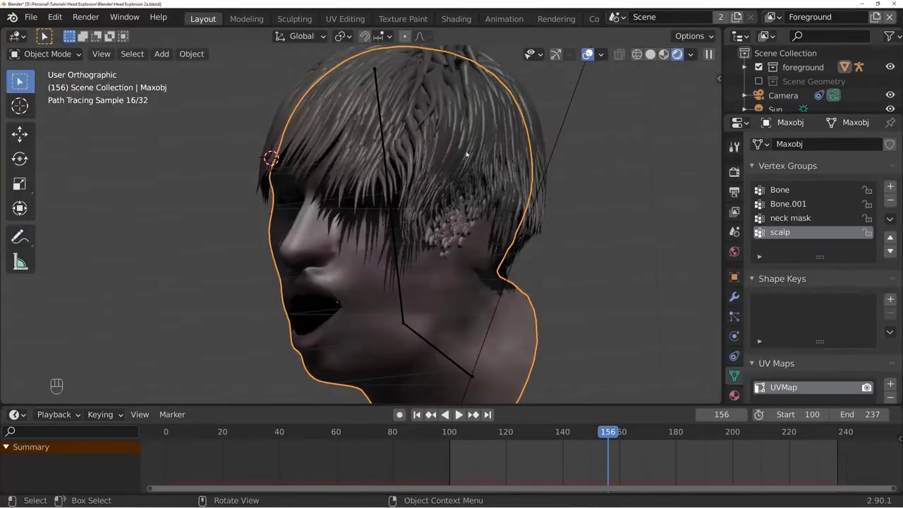
- Set the root diameter in the particle system's hair shape to 0.1' for thinner strands
{"action": "left_click", "coordinate": [735, 319]}
{"action": "scroll", "coordinate": [778, 344], "scroll_direction": "down", "scroll_amount": 10}
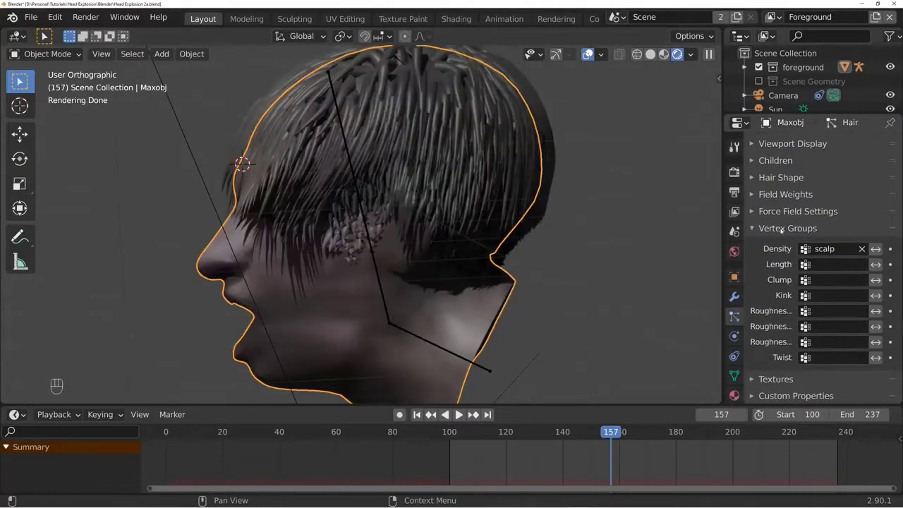
{"action": "left_click", "coordinate": [780, 229]}
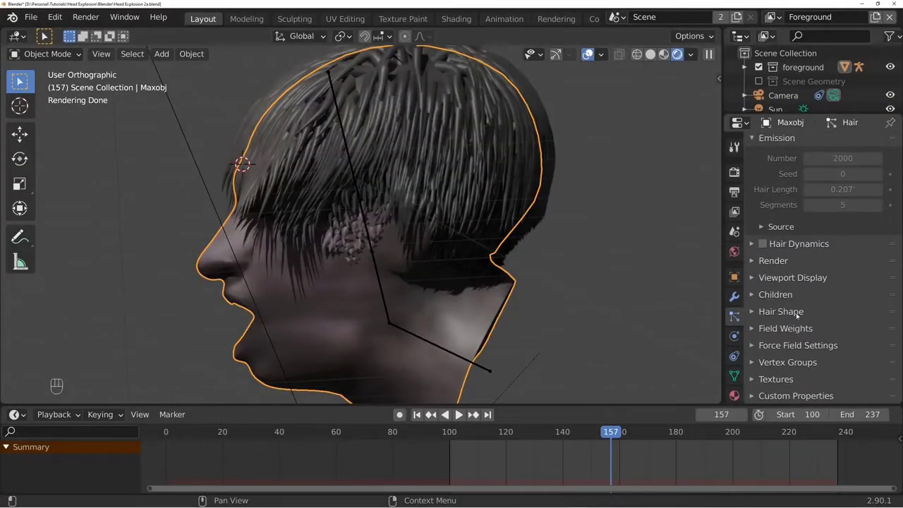
{"action": "left_click", "coordinate": [780, 311]}
{"action": "scroll", "coordinate": [811, 297], "scroll_direction": "down", "scroll_amount": 3}
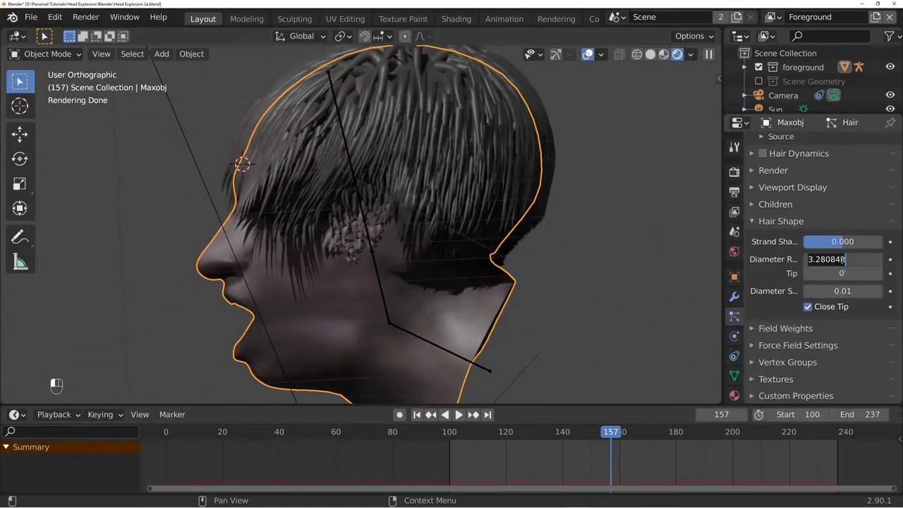
{"action": "key", "text": "Return"}
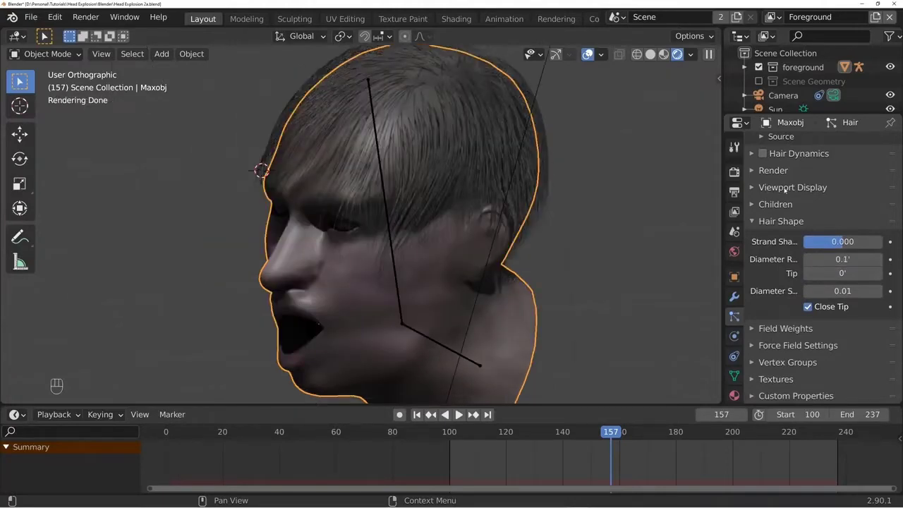
- Give the hair interpolated children with a uniform roughness of 0.014 and a roughness size of 0.213
{"action": "left_click", "coordinate": [775, 204]}
{"action": "left_click", "coordinate": [802, 248]}
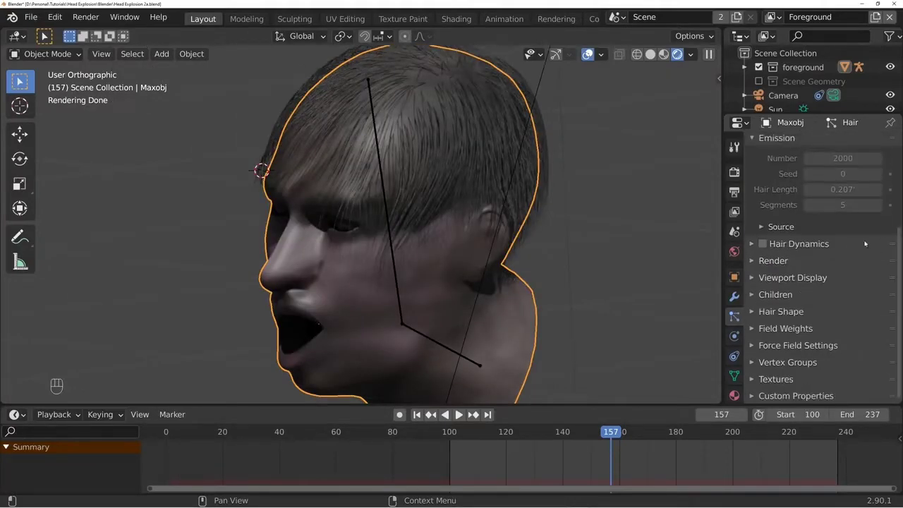
{"action": "left_click", "coordinate": [775, 294]}
{"action": "left_click", "coordinate": [871, 315]}
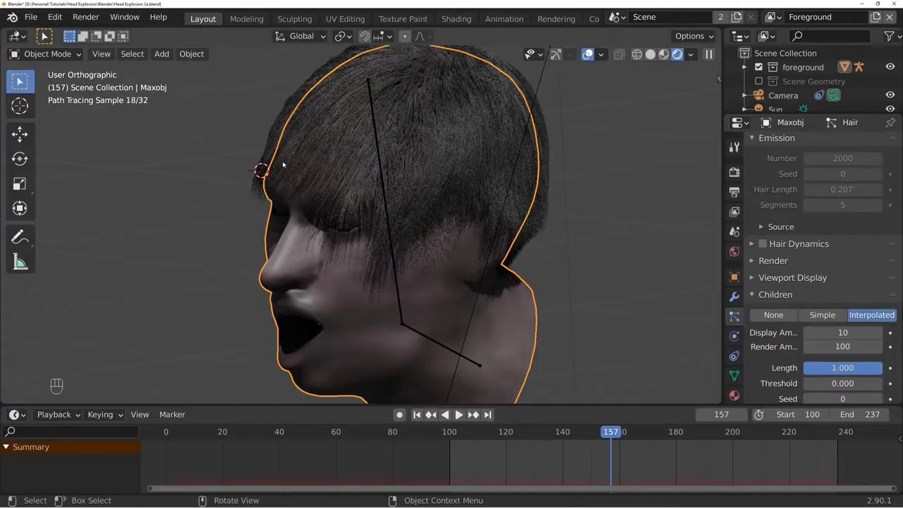
{"action": "middle_click_drag", "start_coordinate": [283, 165], "coordinate": [534, 232]}
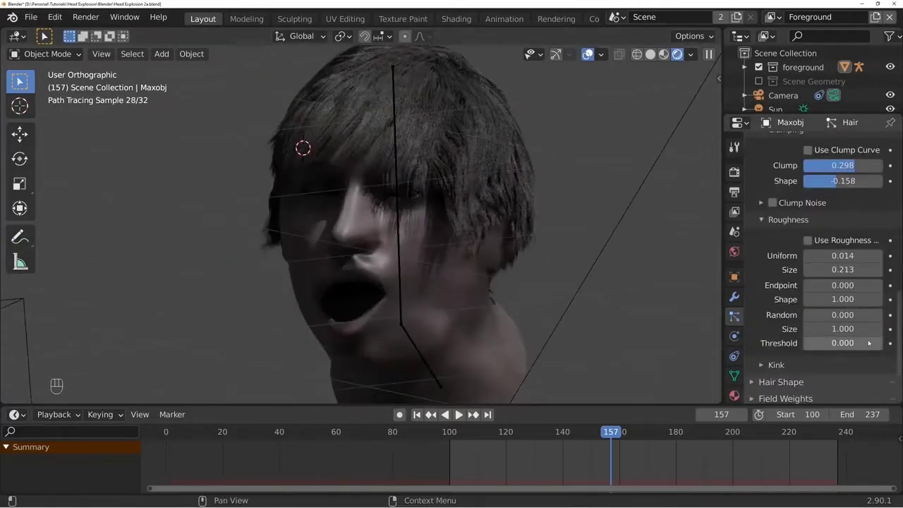
{"action": "scroll", "coordinate": [776, 323], "scroll_direction": "down", "scroll_amount": 5}
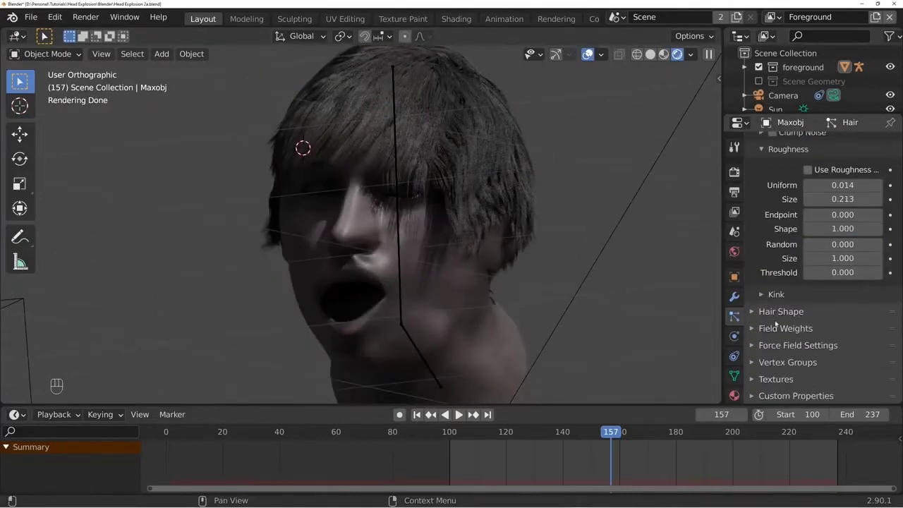
- Add a second material named Hair to the head and set its surface shader to Principled Hair BSDF
{"action": "left_click", "coordinate": [734, 396]}
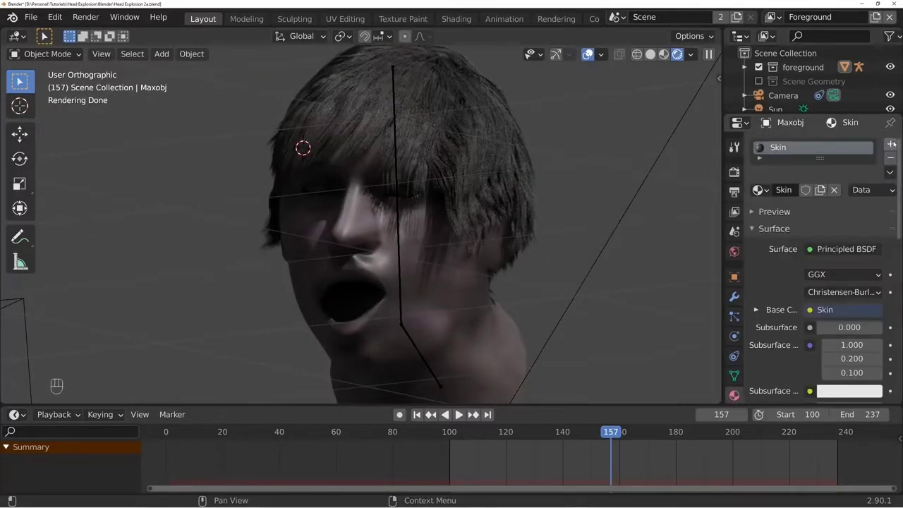
{"action": "left_click", "coordinate": [892, 146]}
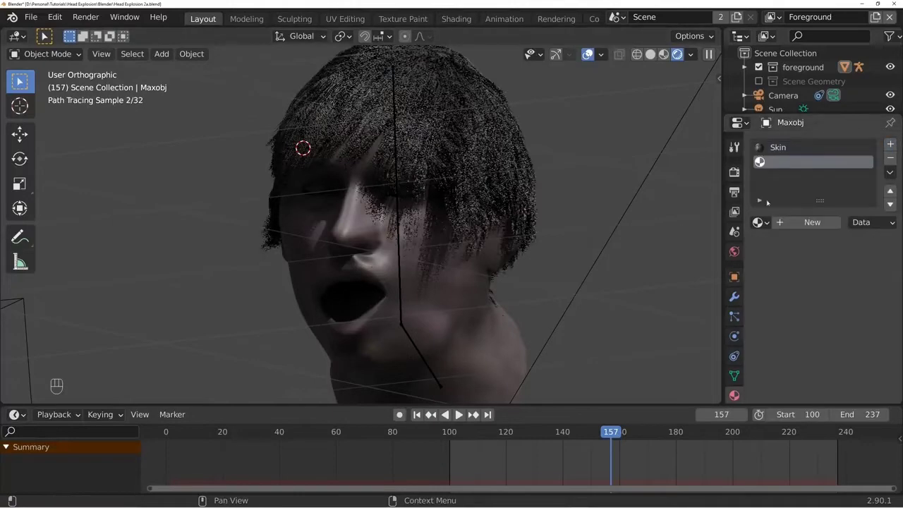
{"action": "left_click", "coordinate": [816, 221]}
{"action": "left_click", "coordinate": [794, 222]}
{"action": "type", "text": "Ha"}
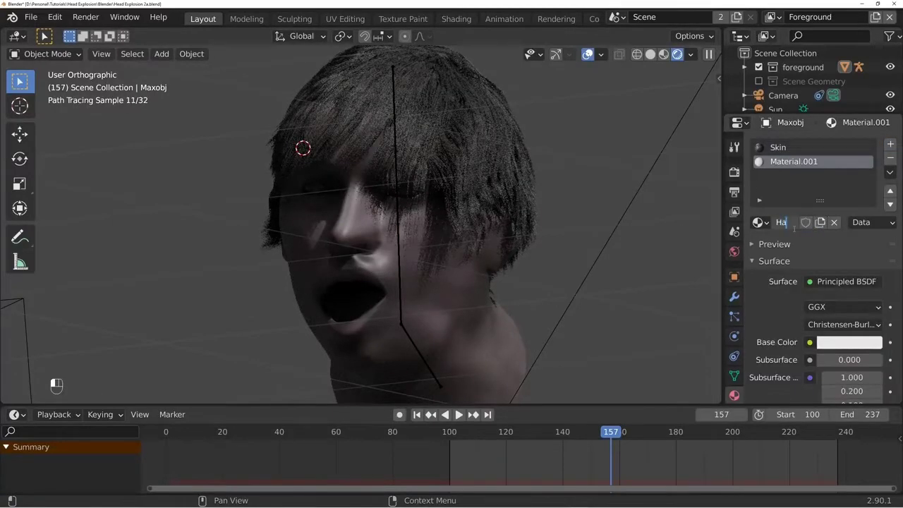
{"action": "type", "text": "ir"}
{"action": "key", "text": "Return"}
{"action": "left_click", "coordinate": [844, 285]}
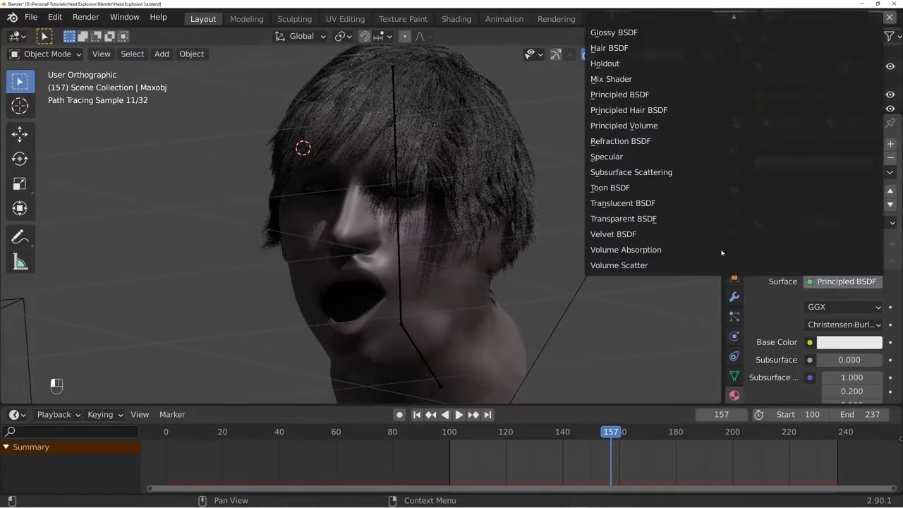
{"action": "left_click", "coordinate": [628, 111]}
- Assign the Hair material to the particle system's render settings
{"action": "left_click", "coordinate": [734, 316]}
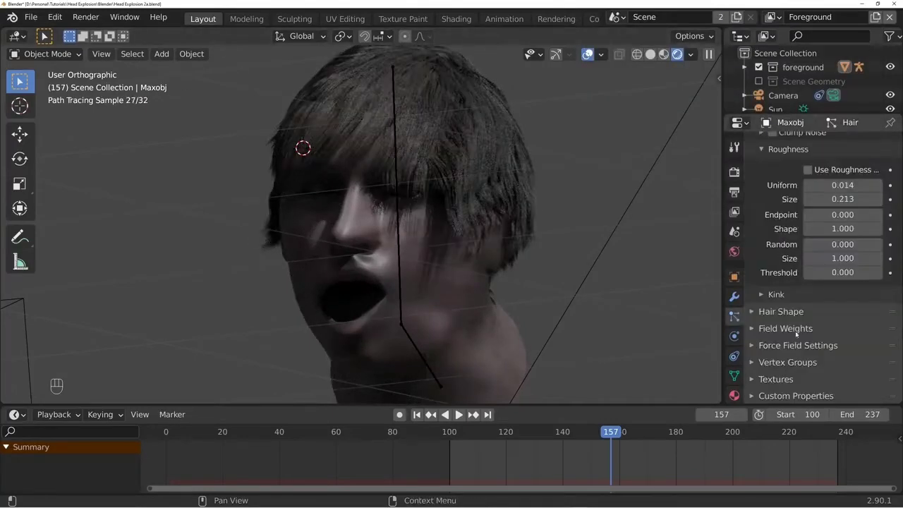
{"action": "scroll", "coordinate": [795, 332], "scroll_direction": "up", "scroll_amount": 12}
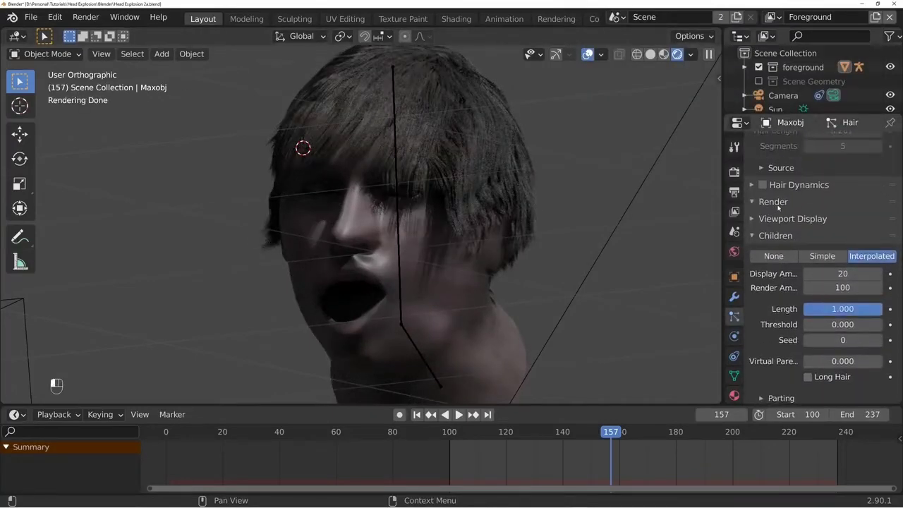
{"action": "left_click", "coordinate": [776, 203]}
{"action": "left_click", "coordinate": [846, 241]}
{"action": "left_click", "coordinate": [822, 271]}
- Shift the Hair material's color to a hue of 0.114 and reduce its saturation for a duller brown
{"action": "left_click", "coordinate": [735, 394]}
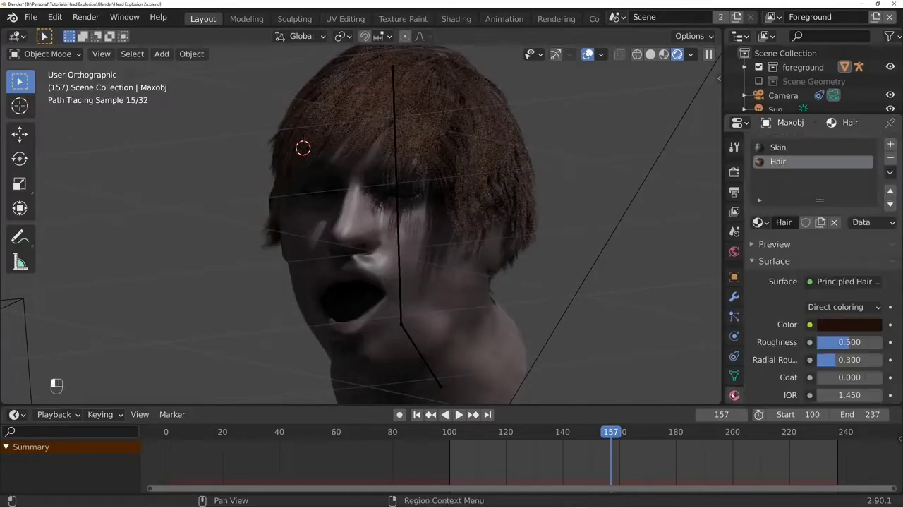
{"action": "left_click", "coordinate": [839, 325]}
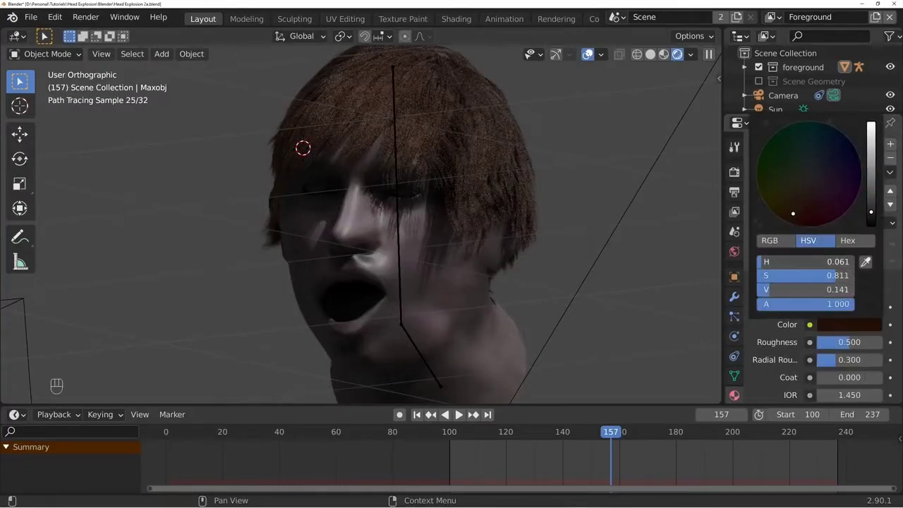
{"action": "left_click_drag", "start_coordinate": [762, 262], "coordinate": [768, 262]}
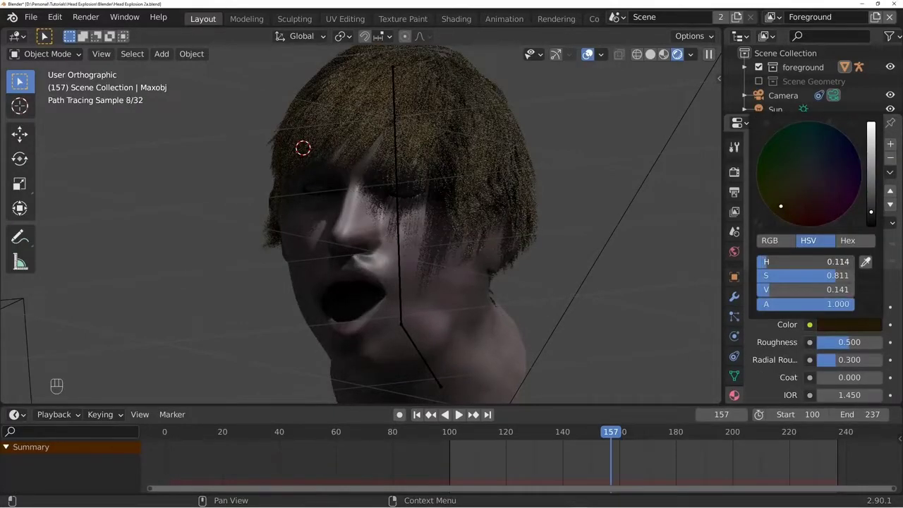
{"action": "left_click", "coordinate": [802, 185]}
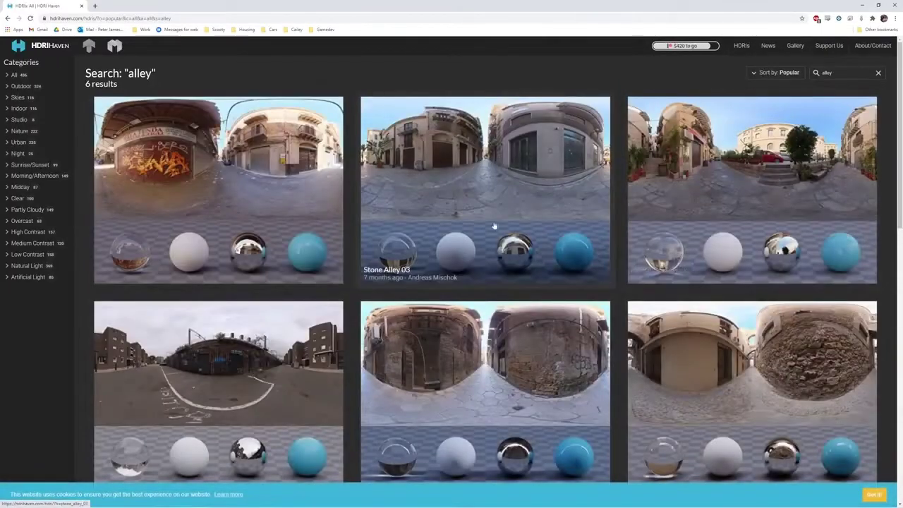
- In the browser, open the Stone Alley HDRI from HDRI Haven's alley results and view its download sizes
{"action": "scroll", "coordinate": [477, 232], "scroll_direction": "down", "scroll_amount": 2}
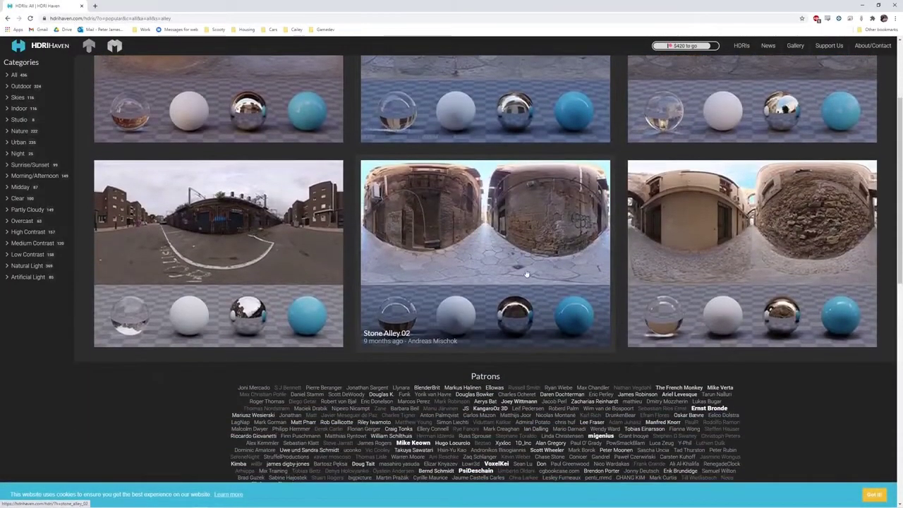
{"action": "left_click", "coordinate": [695, 232]}
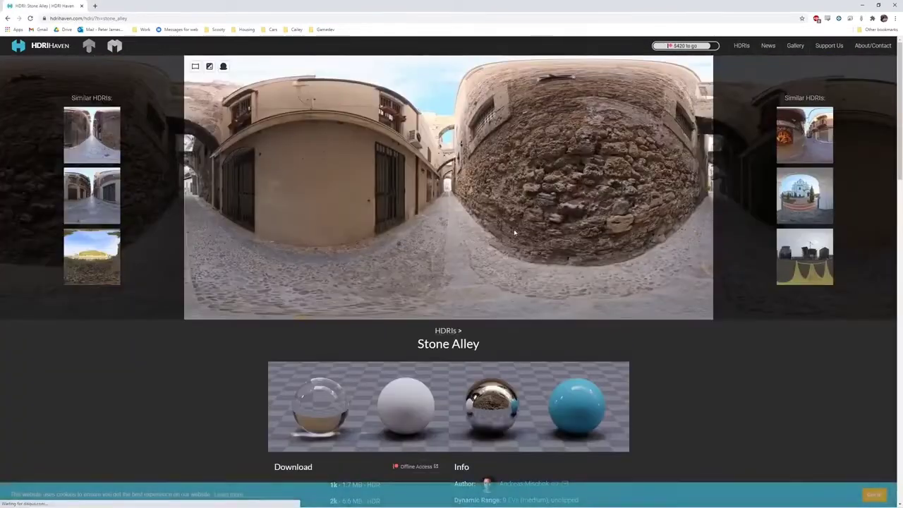
{"action": "scroll", "coordinate": [525, 196], "scroll_direction": "down", "scroll_amount": 3}
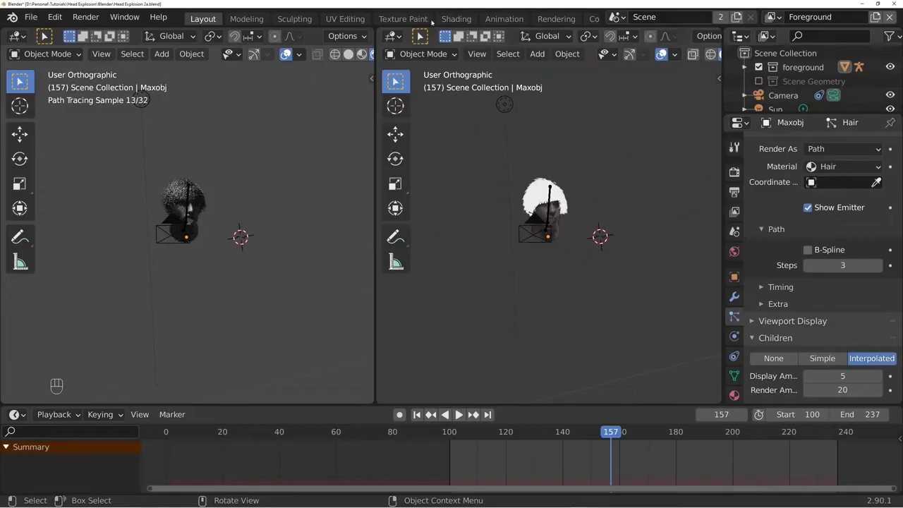
- Back in Blender, change the second 3D viewport to the Shader Editor and show the World nodes
{"action": "left_click", "coordinate": [390, 35]}
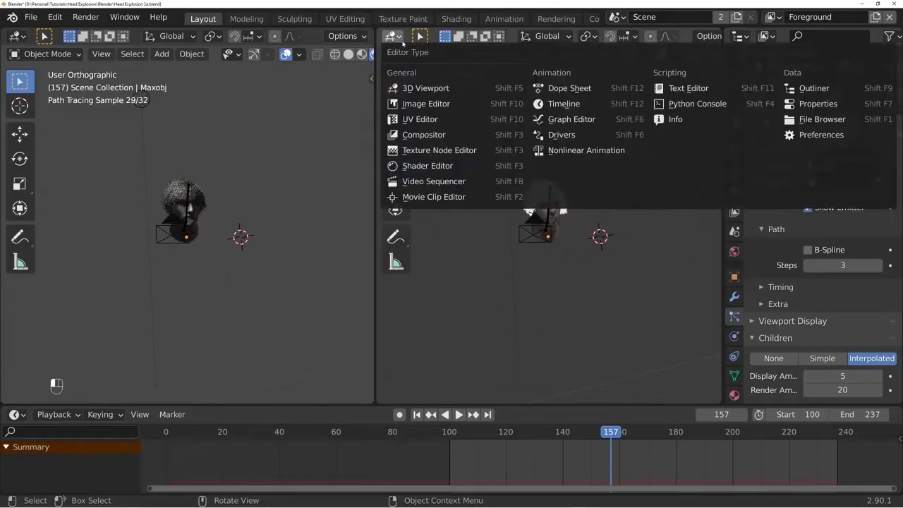
{"action": "left_click", "coordinate": [423, 165]}
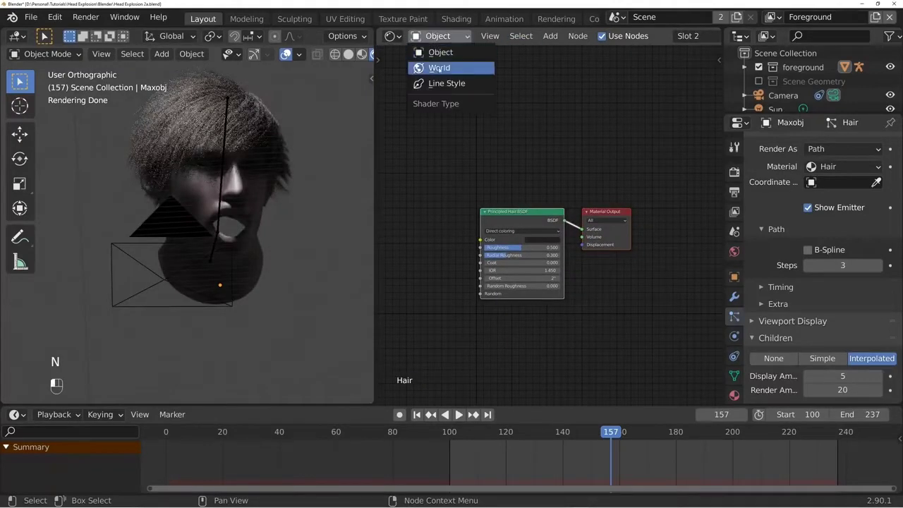
{"action": "left_click", "coordinate": [438, 69]}
- Add an Environment Texture node to the World shader and place it in front of the Background node
{"action": "key", "text": "shift+a"}
{"action": "type", "text": "env"}
{"action": "key", "text": "Return"}
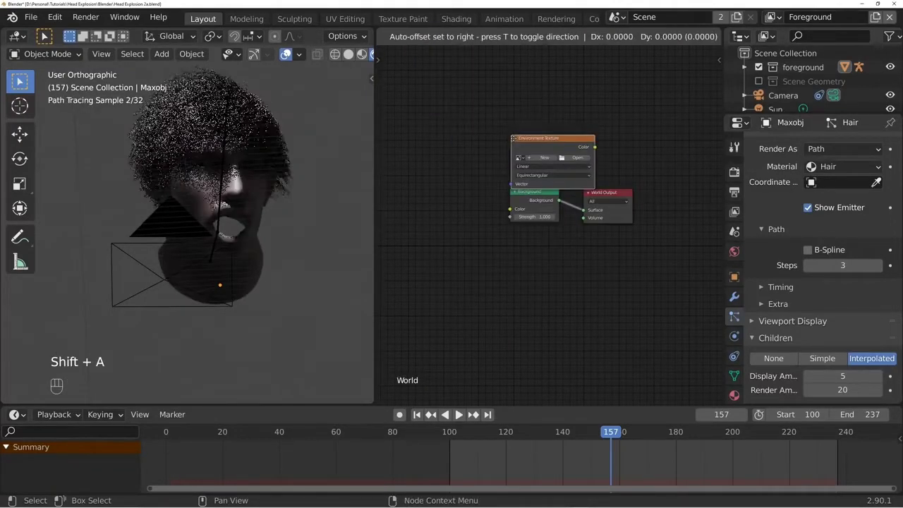
{"action": "left_click", "coordinate": [391, 201]}
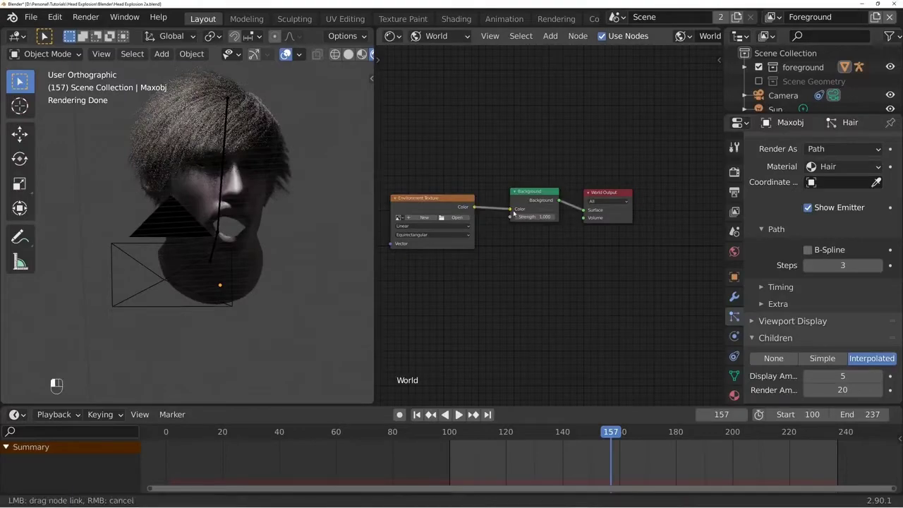
- Link the Environment Texture's color to the Background node, load the stone_alley 4K HDR image, and check the head against it
{"action": "left_click_drag", "start_coordinate": [513, 212], "coordinate": [510, 210]}
{"action": "left_click", "coordinate": [457, 217]}
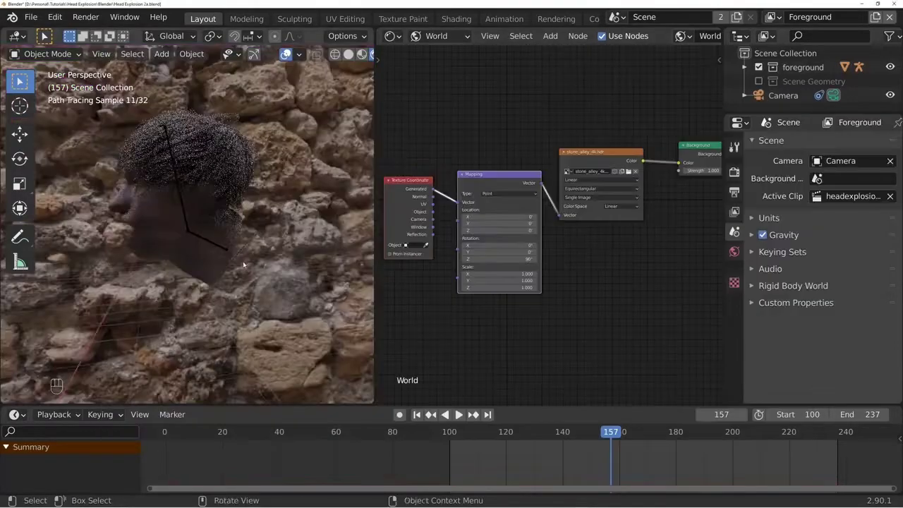
{"action": "middle_click_drag", "start_coordinate": [242, 261], "coordinate": [367, 257]}
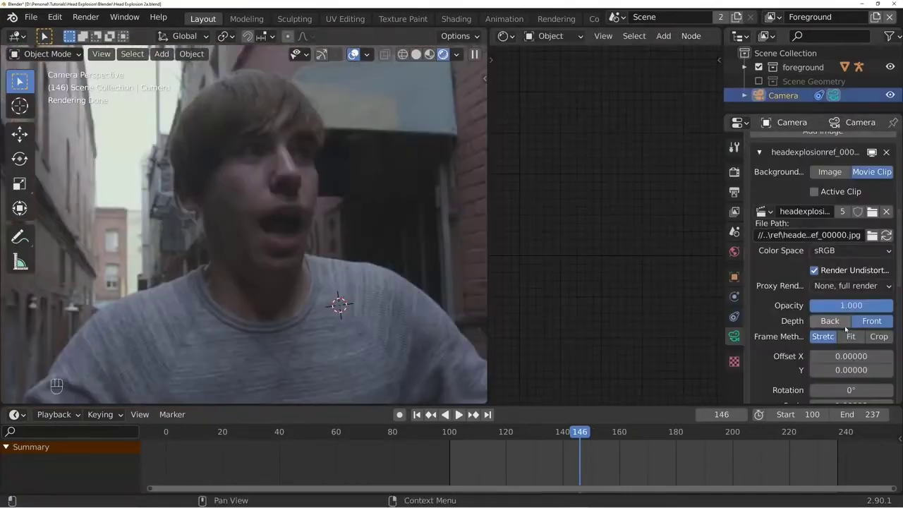
- Compare the rendered head with the original footage by switching the camera background clip's depth repeatedly between Back and Front
{"action": "left_click", "coordinate": [846, 326]}
{"action": "left_click", "coordinate": [869, 322]}
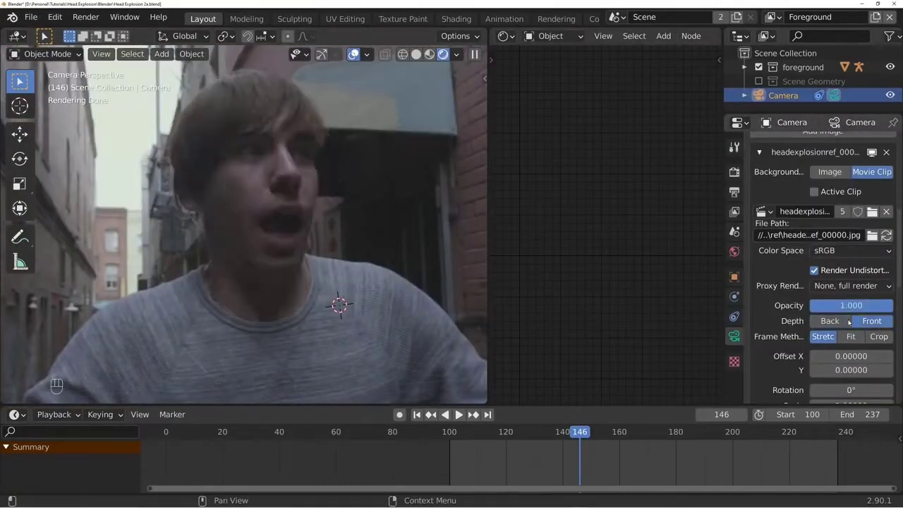
{"action": "left_click", "coordinate": [830, 321]}
{"action": "left_click", "coordinate": [860, 321]}
{"action": "left_click", "coordinate": [831, 320]}
{"action": "left_click", "coordinate": [869, 321]}
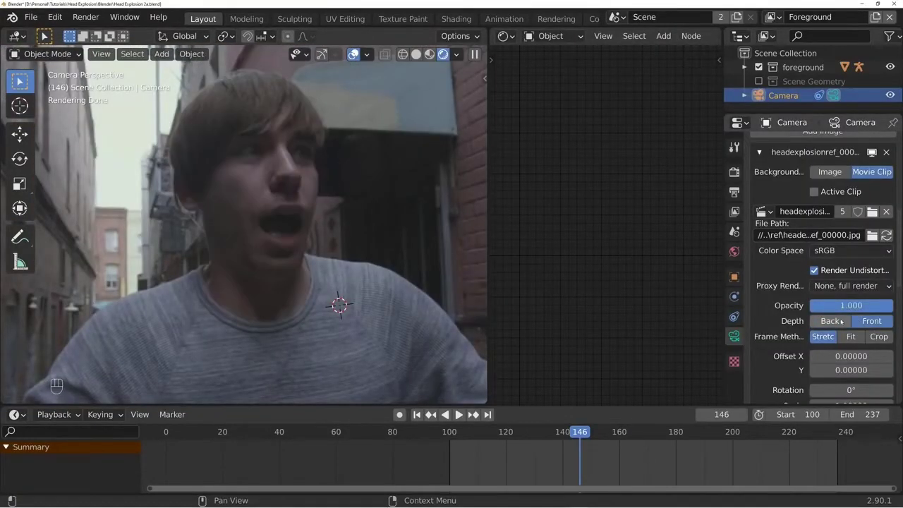
{"action": "left_click", "coordinate": [831, 321]}
{"action": "left_click", "coordinate": [860, 321]}
{"action": "left_click", "coordinate": [830, 321]}
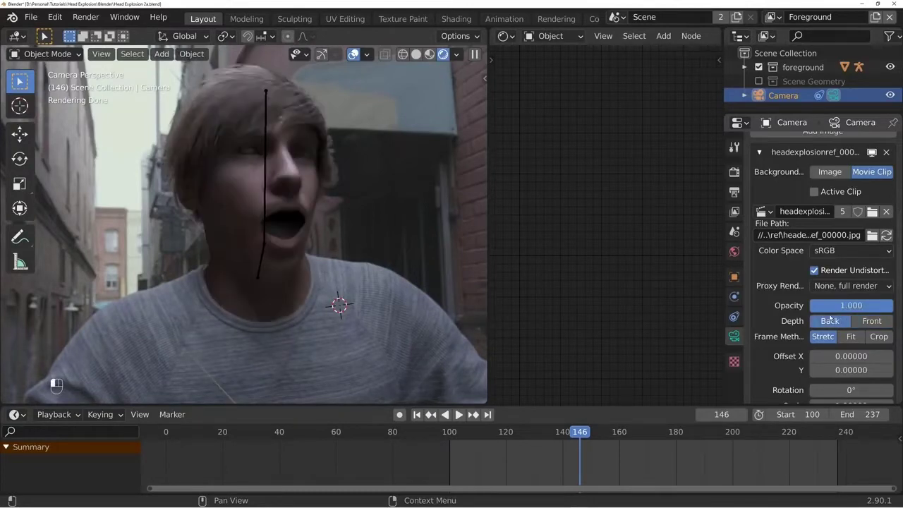
{"action": "left_click", "coordinate": [854, 321]}
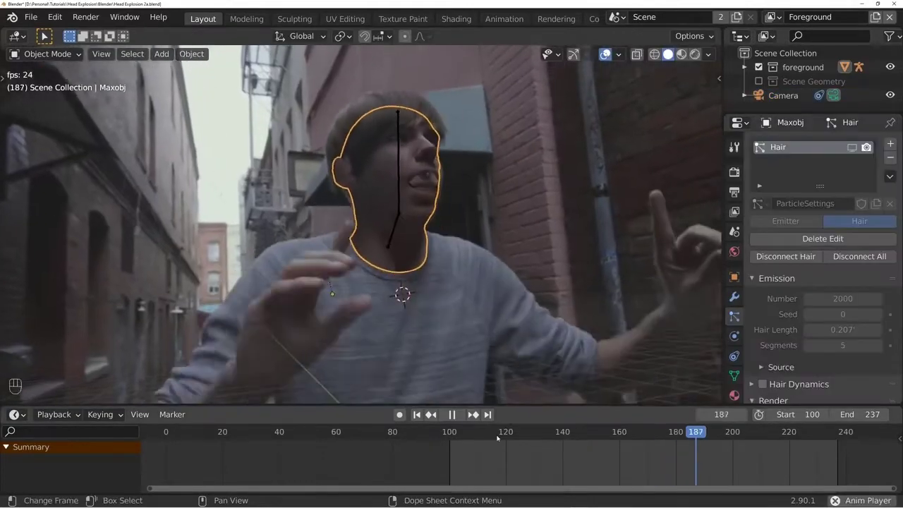
- Replay the animation from about frame 120 to review how the head model follows the footage
{"action": "key", "text": "space"}
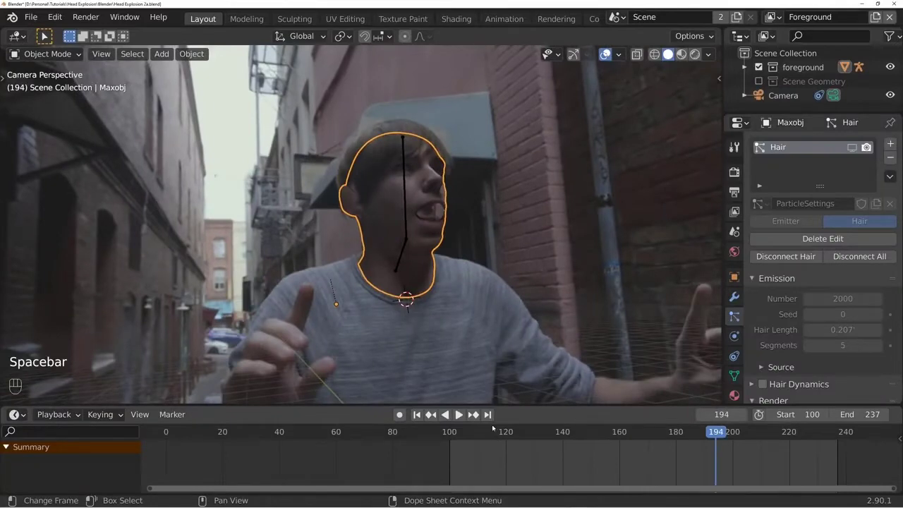
{"action": "left_click", "coordinate": [503, 431]}
{"action": "key", "text": "space"}
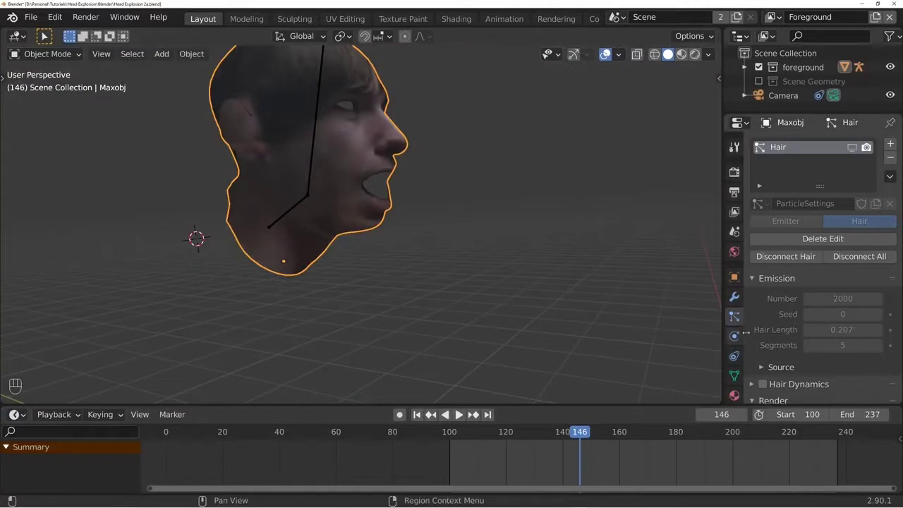
- Add Cloth physics to the head and set its cache to simulate from frame 146 to 240
{"action": "left_click", "coordinate": [734, 336]}
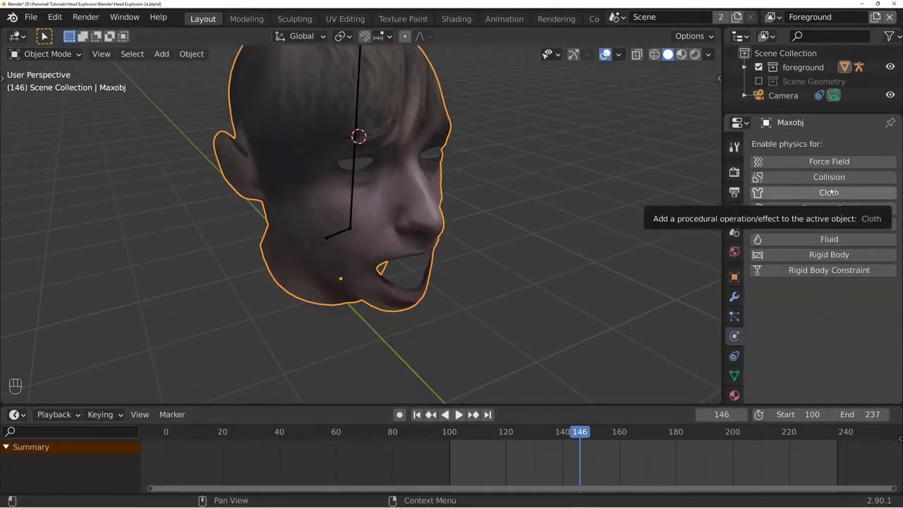
{"action": "left_click", "coordinate": [830, 193]}
{"action": "scroll", "coordinate": [830, 192], "scroll_direction": "down", "scroll_amount": 10}
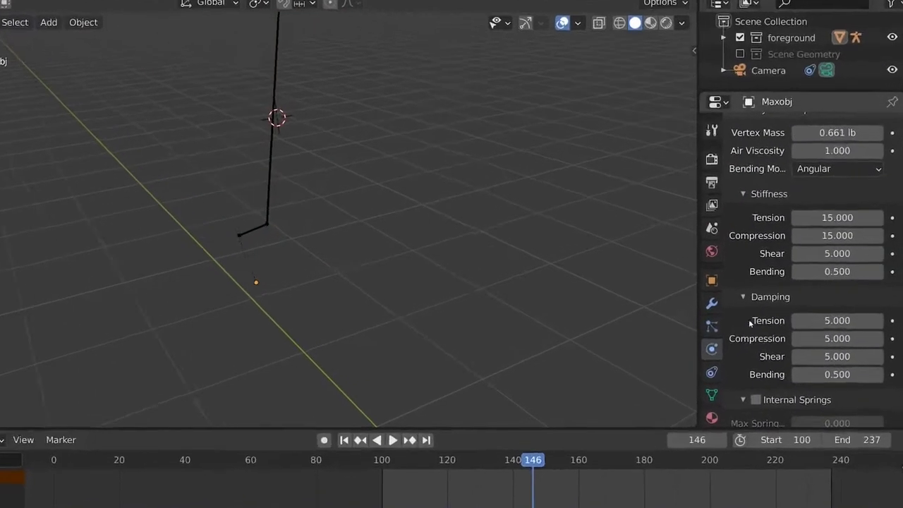
{"action": "scroll", "coordinate": [843, 330], "scroll_direction": "down", "scroll_amount": 1}
{"action": "scroll", "coordinate": [827, 369], "scroll_direction": "down", "scroll_amount": 15}
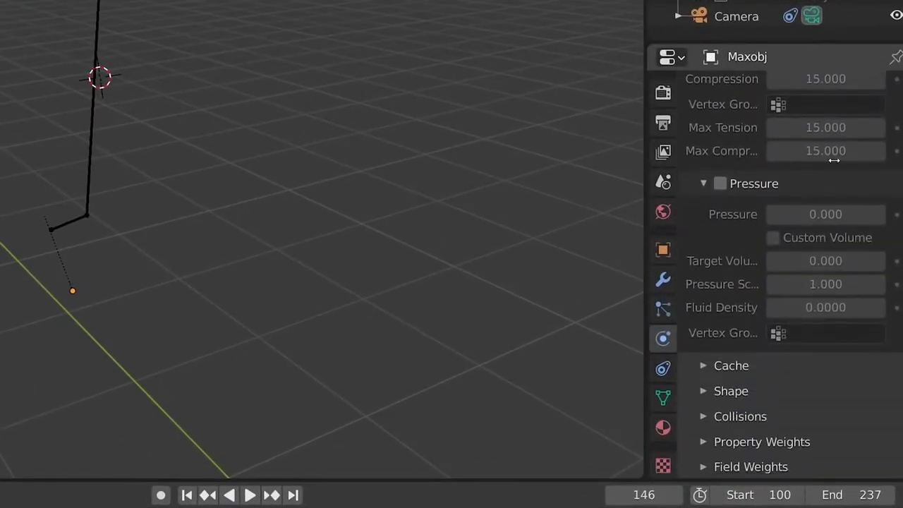
{"action": "left_click", "coordinate": [730, 365]}
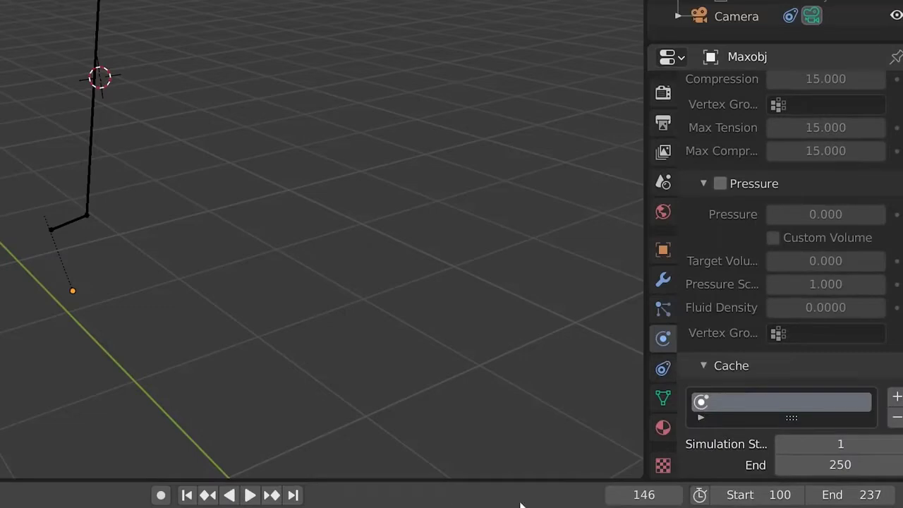
{"action": "scroll", "coordinate": [846, 324], "scroll_direction": "down", "scroll_amount": 5}
{"action": "left_click", "coordinate": [851, 316]}
{"action": "type", "text": "146"}
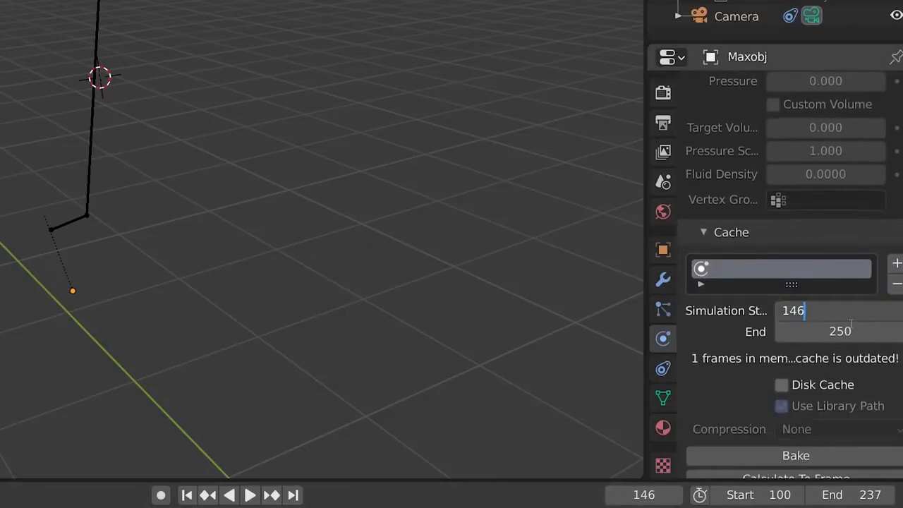
{"action": "key", "text": "Return"}
- Play the cloth simulation and watch the unpinned head's motion from above
{"action": "key", "text": "space"}
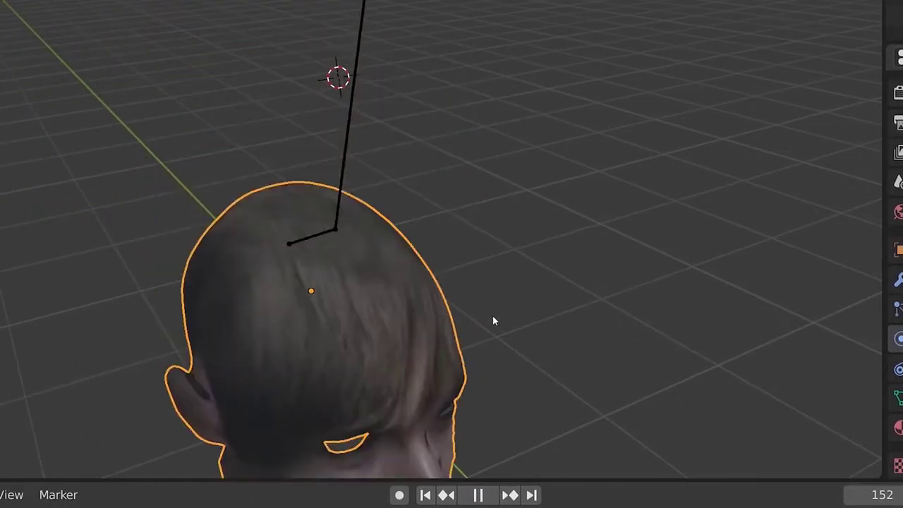
{"action": "key", "text": "space"}
{"action": "middle_click_drag", "start_coordinate": [479, 336], "coordinate": [503, 376]}
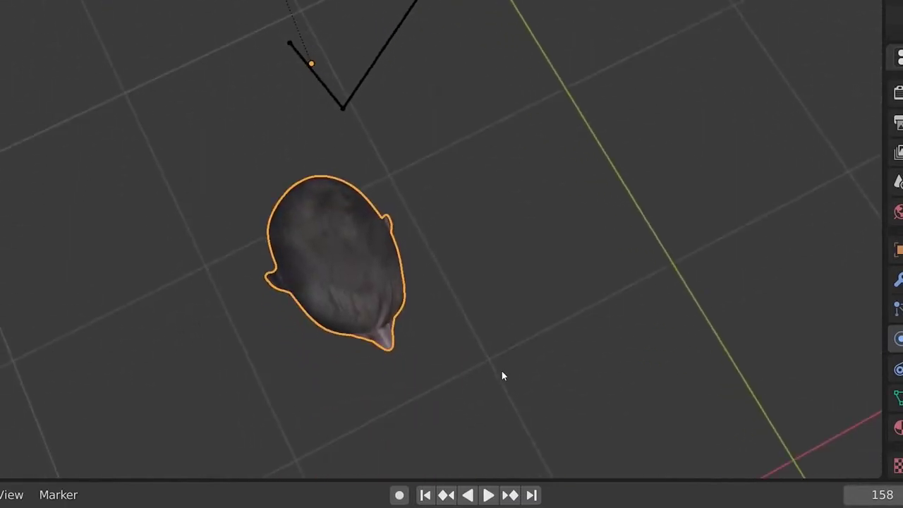
{"action": "key", "text": "space"}
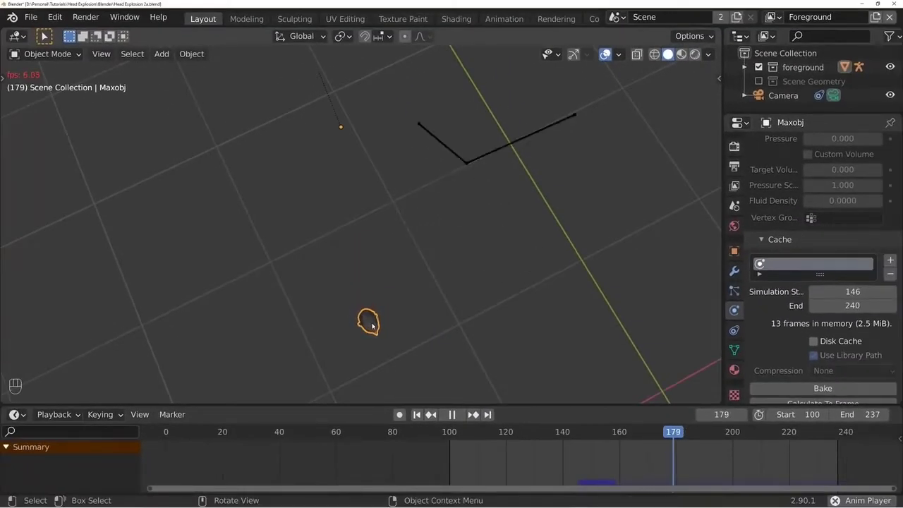
{"action": "key", "text": "space"}
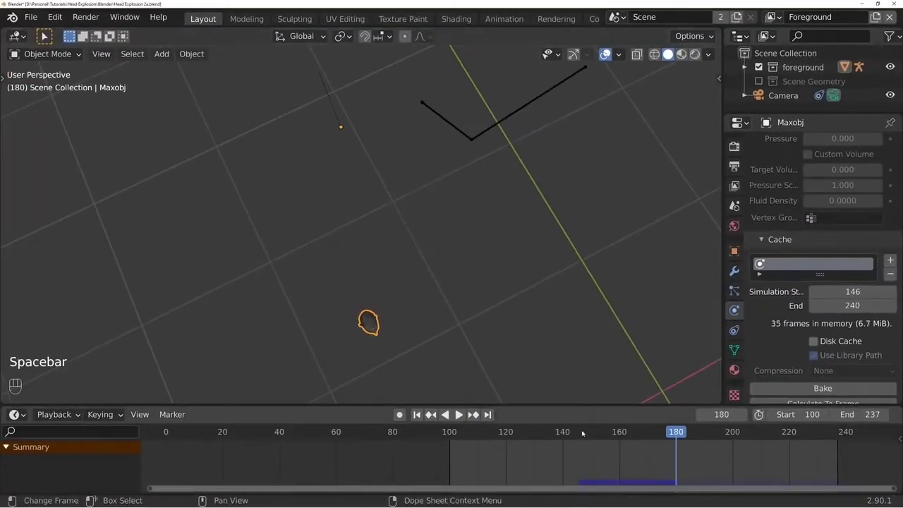
- At frame 145, select the head mesh's neck, lower jaw and ear-area vertices in wireframe Edit Mode
{"action": "mouse_move", "coordinate": [582, 433]}
{"action": "left_mouse_down"}
{"action": "mouse_move", "coordinate": [569, 431]}
{"action": "mouse_move", "coordinate": [577, 431]}
{"action": "left_mouse_up"}
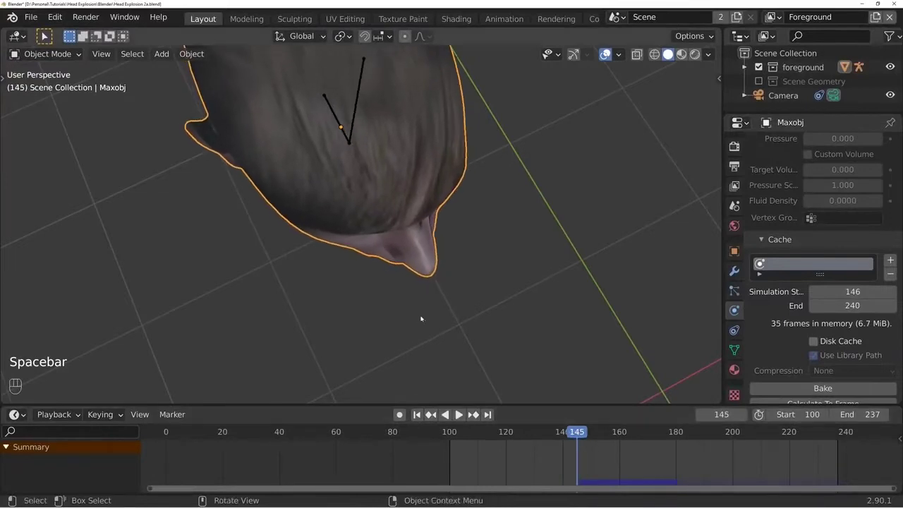
{"action": "middle_click_drag", "start_coordinate": [421, 318], "coordinate": [426, 209]}
{"action": "key", "text": "Tab"}
{"action": "key", "text": "z"}
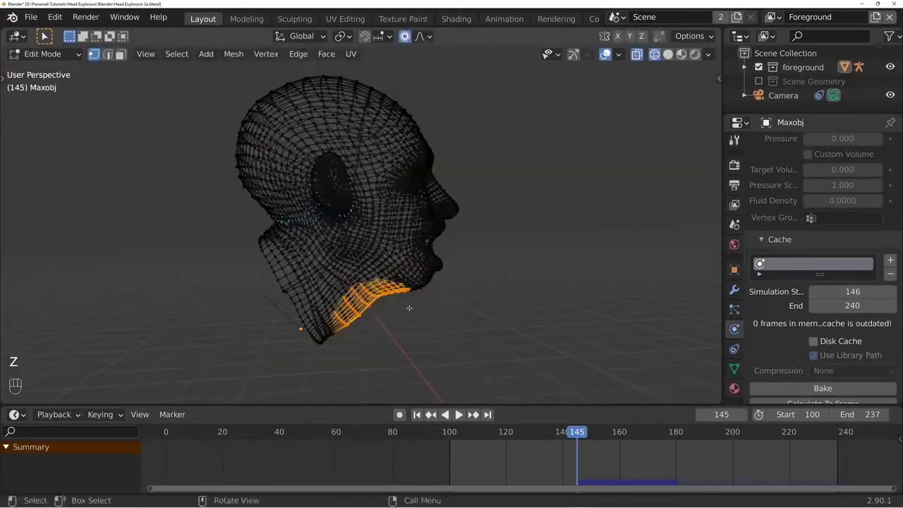
{"action": "key", "text": "c"}
{"action": "mouse_move", "coordinate": [410, 319]}
{"action": "left_mouse_down"}
{"action": "mouse_move", "coordinate": [289, 268]}
{"action": "mouse_move", "coordinate": [305, 302]}
{"action": "mouse_move", "coordinate": [296, 280]}
{"action": "left_mouse_up"}
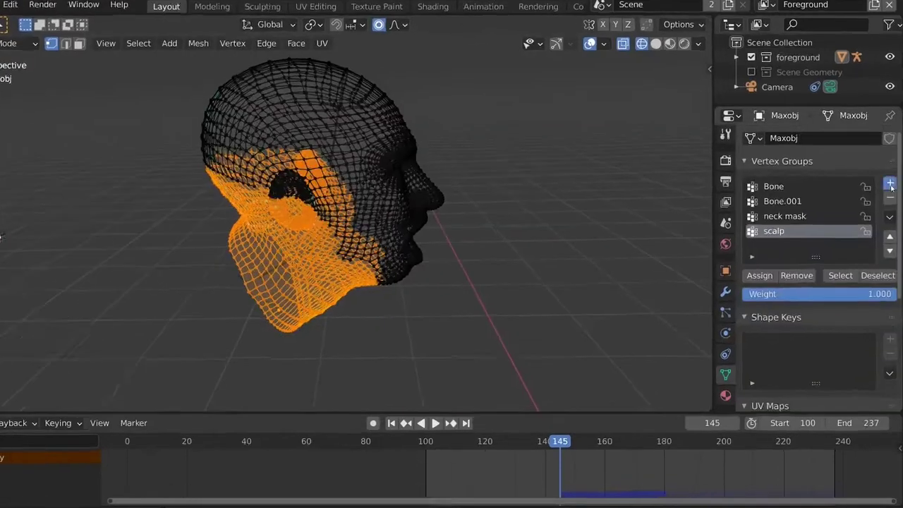
- Create a vertex group named CLOTH PIN and assign the selected neck and lower head vertices to it
{"action": "left_click", "coordinate": [889, 185]}
{"action": "double_click", "coordinate": [740, 237]}
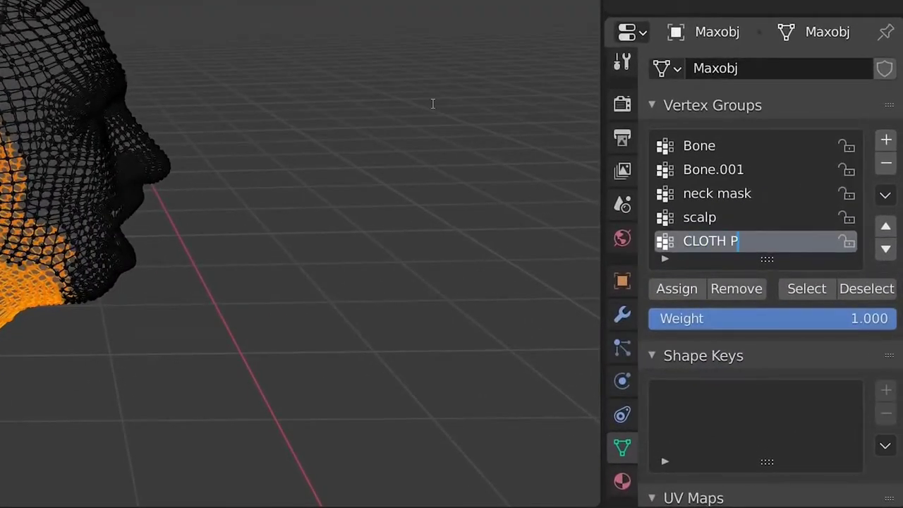
{"action": "key", "text": "Return"}
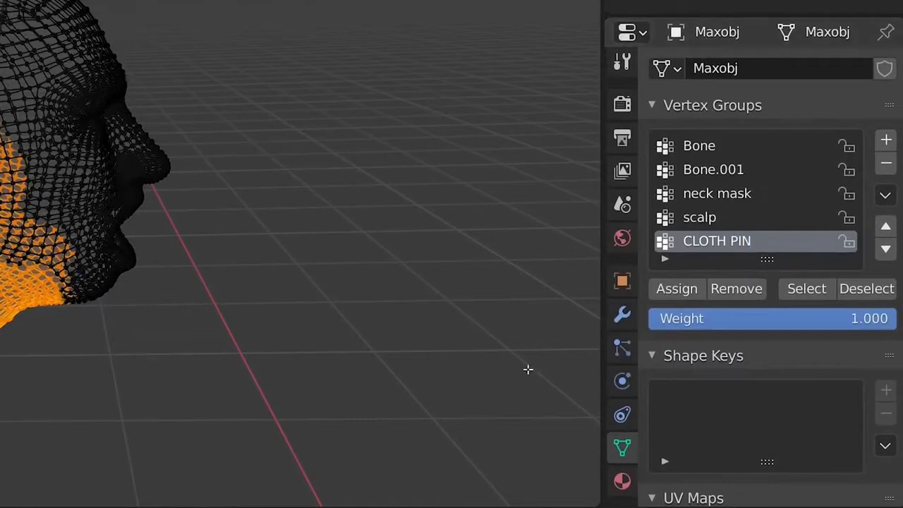
{"action": "left_click", "coordinate": [676, 289]}
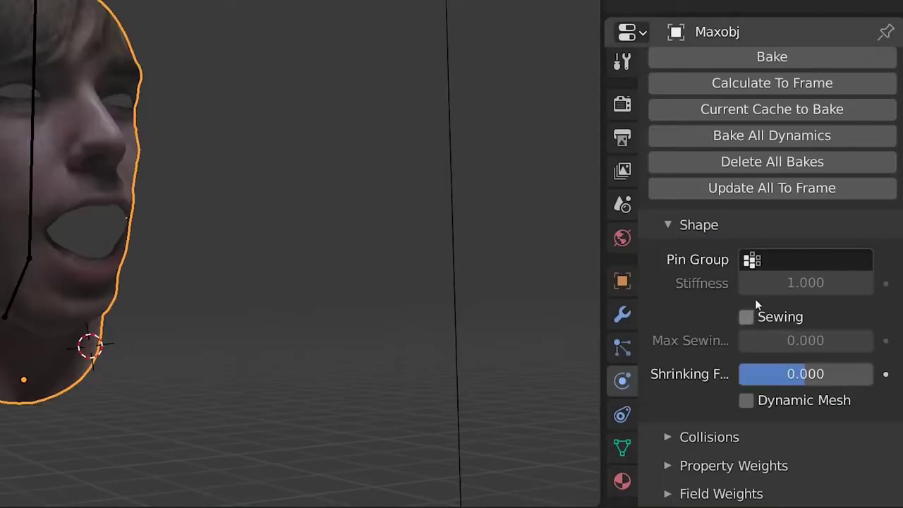
- Set CLOTH PIN as the cloth's pin group and play the simulation to check the pinned head
{"action": "left_click", "coordinate": [803, 264]}
{"action": "key", "text": "Escape"}
{"action": "left_click", "coordinate": [818, 260]}
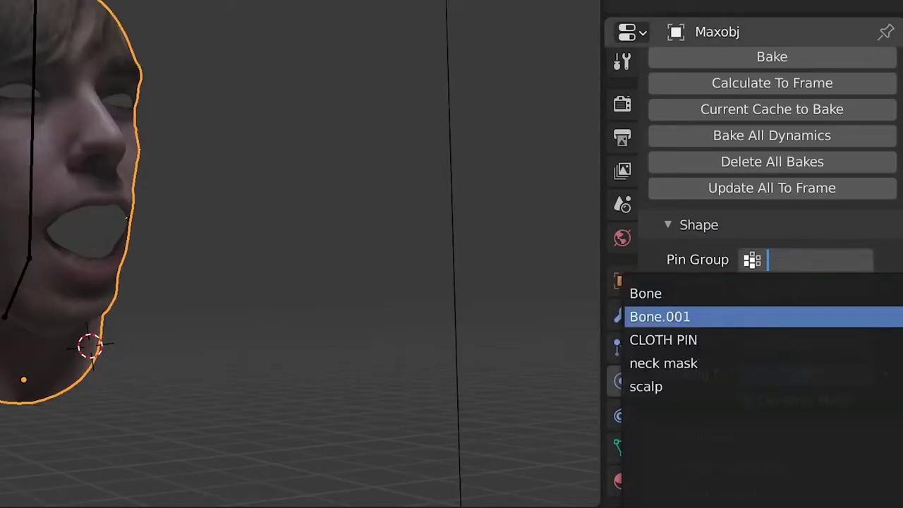
{"action": "left_click", "coordinate": [736, 342]}
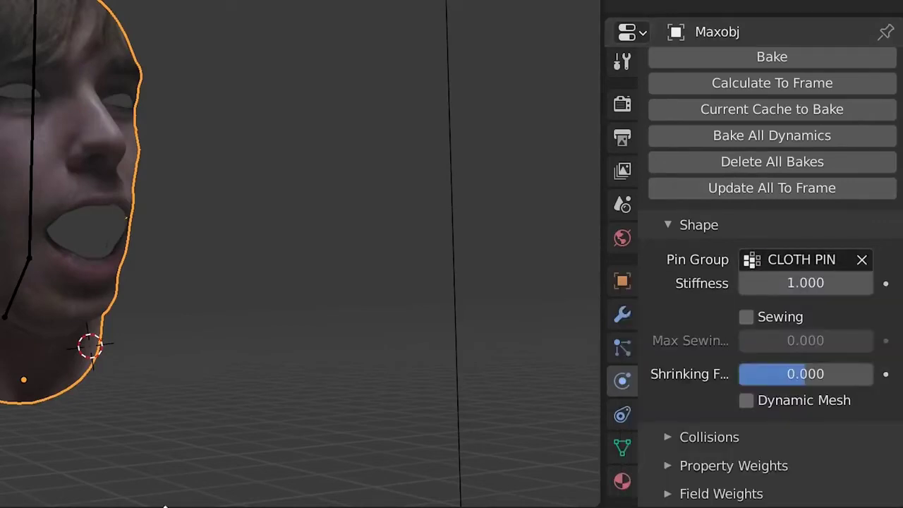
{"action": "key", "text": "space"}
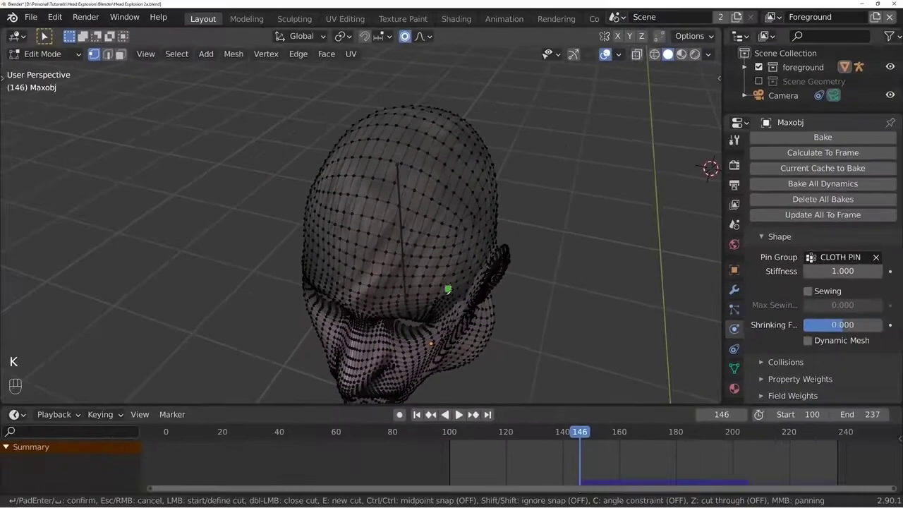
{"action": "middle_click_drag", "start_coordinate": [442, 308], "coordinate": [431, 286]}
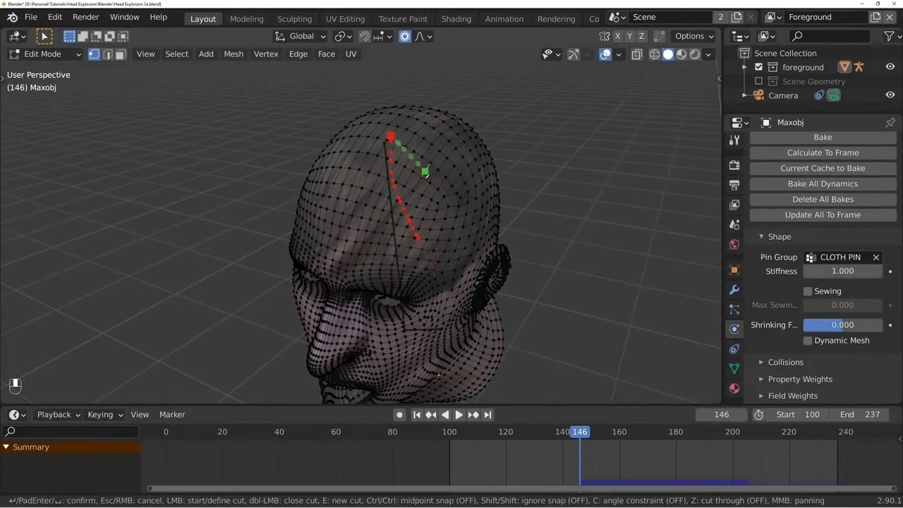
- Cut jagged tear lines across the forehead, top and back of the head mesh with the Knife tool
{"action": "middle_click_drag", "start_coordinate": [419, 165], "coordinate": [363, 222]}
{"action": "key", "text": "Return"}
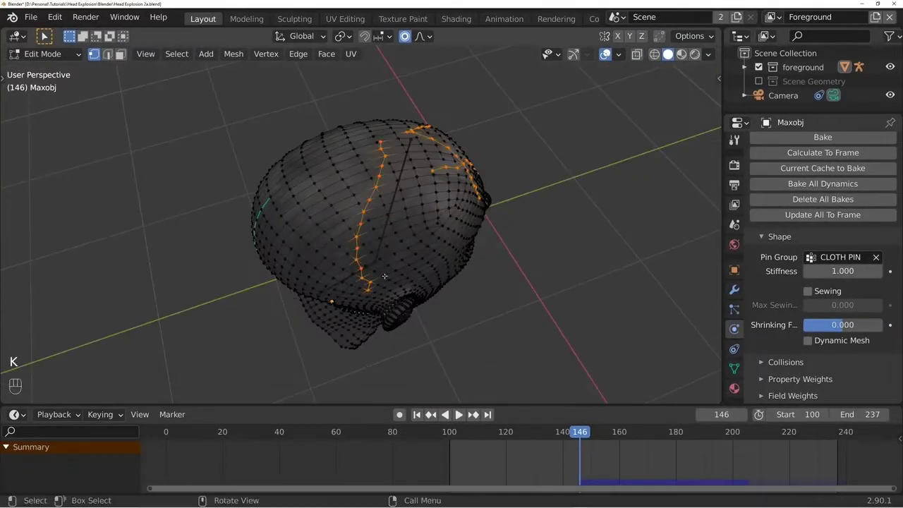
{"action": "middle_click_drag", "start_coordinate": [367, 290], "coordinate": [337, 276]}
{"action": "key", "text": "k"}
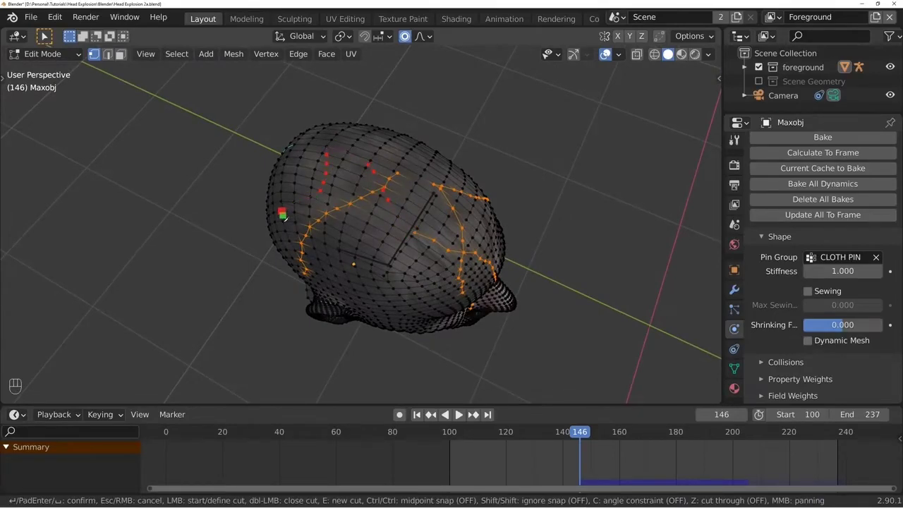
{"action": "key", "text": "Return"}
- Return to Object Mode and play the cloth simulation to inspect how the cut head deforms
{"action": "key", "text": "Tab"}
{"action": "key", "text": "space"}
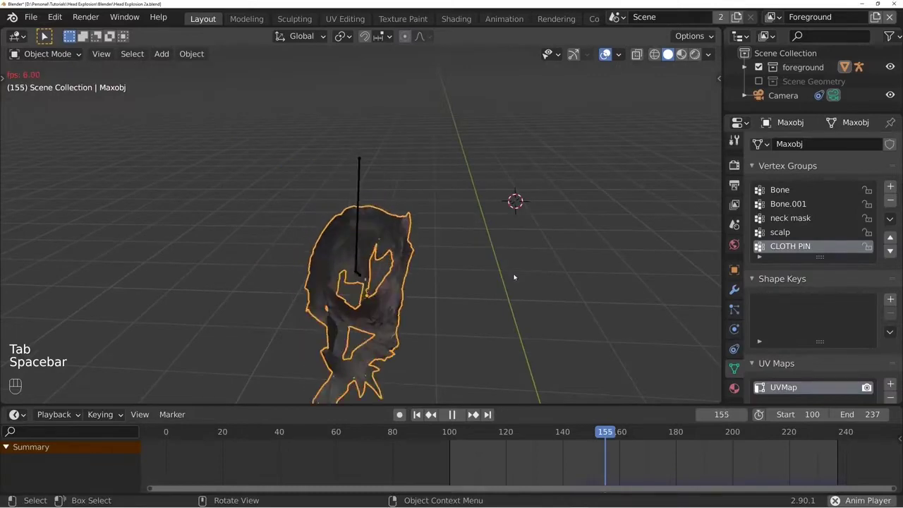
{"action": "middle_click_drag", "start_coordinate": [514, 275], "coordinate": [520, 268]}
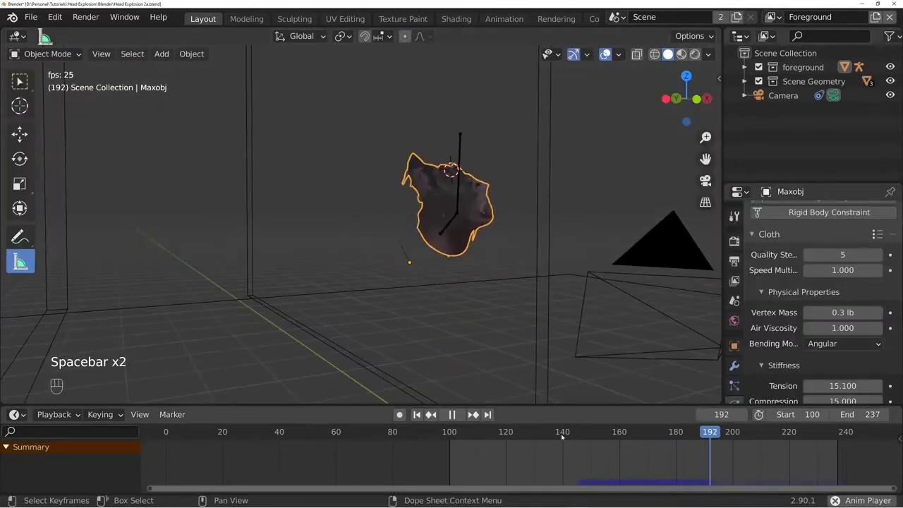
- Stop playback near frame 139, add a Force type force field, and position it inside the head
{"action": "left_click", "coordinate": [560, 435]}
{"action": "key", "text": "space"}
{"action": "key", "text": "shift+a"}
{"action": "mouse_move", "coordinate": [484, 293]}
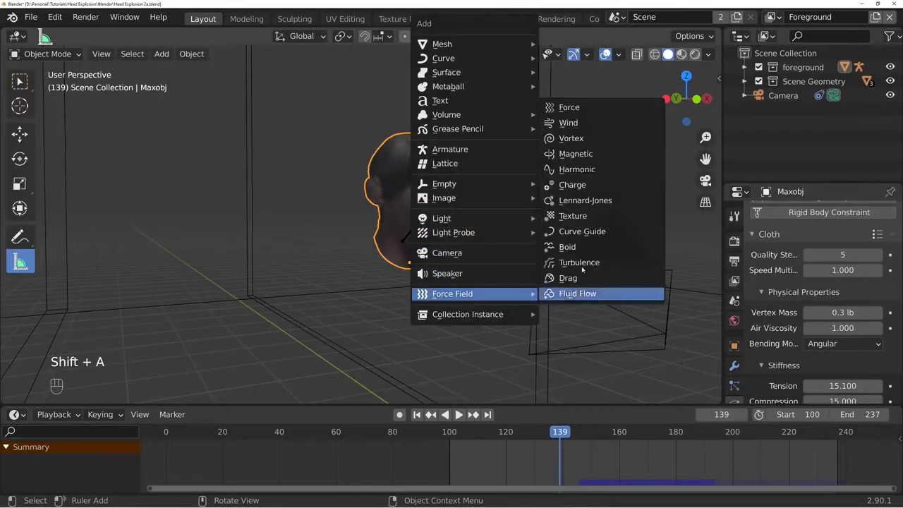
{"action": "left_click", "coordinate": [584, 107]}
{"action": "key", "text": "g"}
{"action": "key", "text": "Escape"}
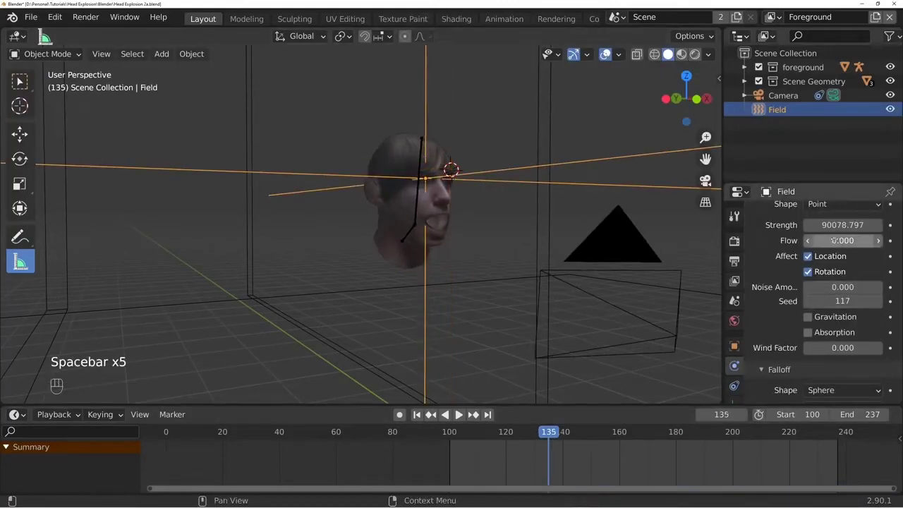
- Set the force field's strength to 900708.812 and play the simulation to test the explosion
{"action": "left_click", "coordinate": [839, 224]}
{"action": "key", "text": "Return"}
{"action": "key", "text": "space"}
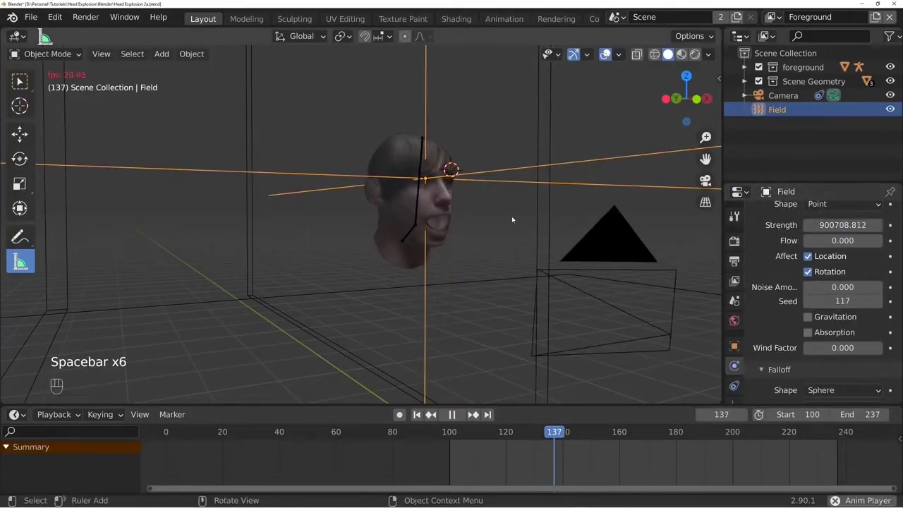
{"action": "key", "text": "space"}
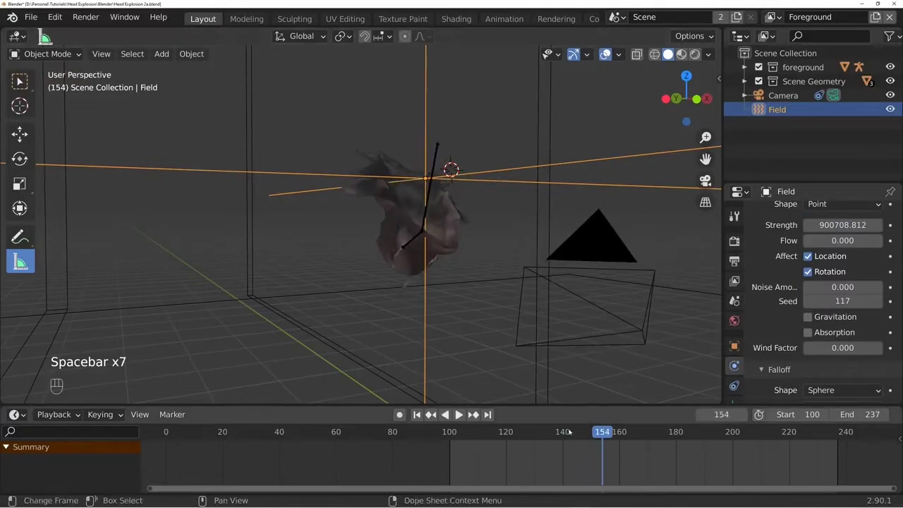
- Rewind the timeline to about frame 136 and replay the force field explosion of the head
{"action": "left_click", "coordinate": [556, 439]}
{"action": "key", "text": "space"}
{"action": "key", "text": "space"}
{"action": "left_click", "coordinate": [550, 439]}
{"action": "key", "text": "space"}
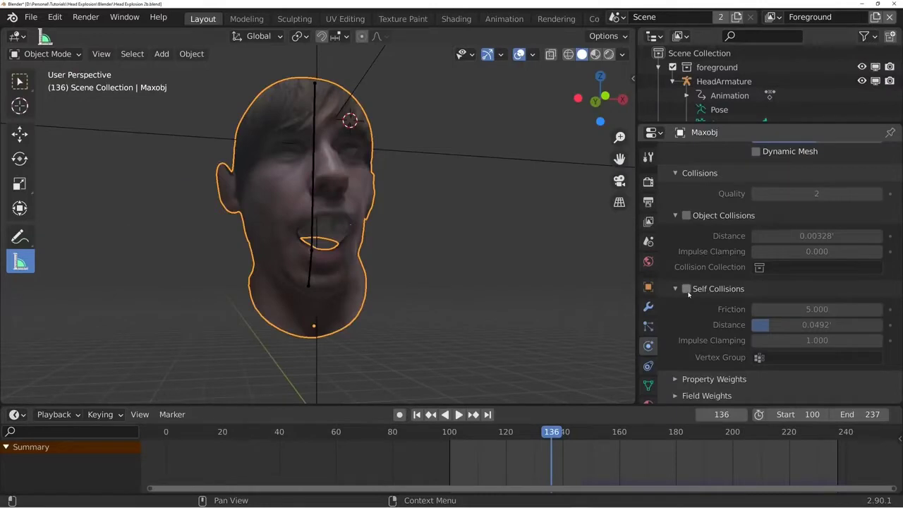
- Enable self collisions on the head's cloth, set its shrinking factor to -1, and play the simulation
{"action": "left_click", "coordinate": [686, 288]}
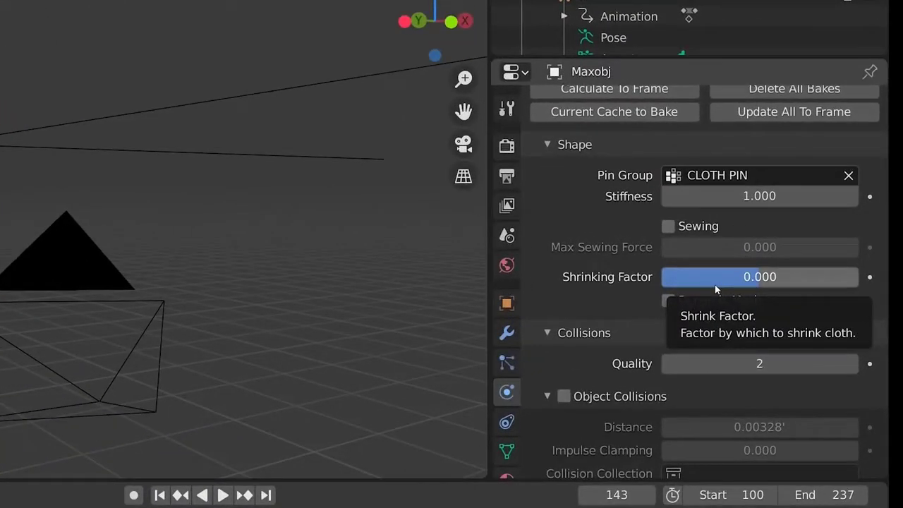
{"action": "left_click", "coordinate": [714, 284]}
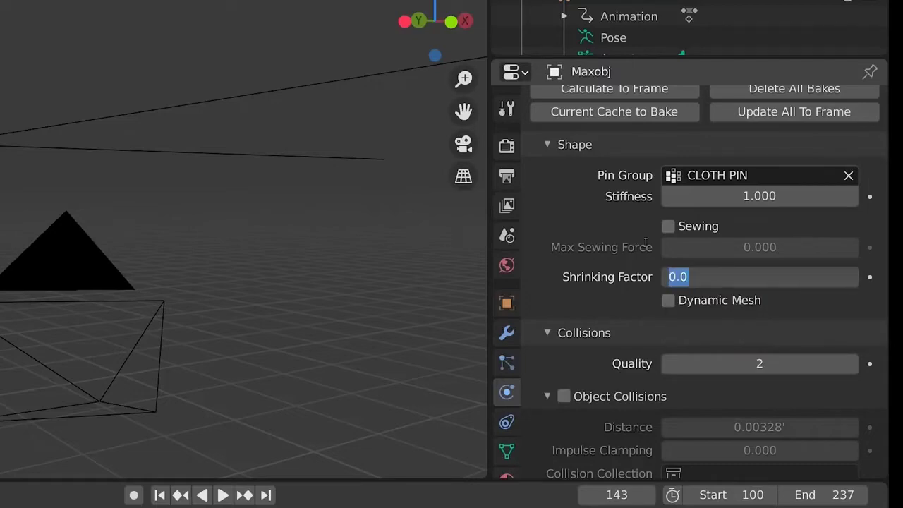
{"action": "type", "text": "-1"}
{"action": "key", "text": "Return"}
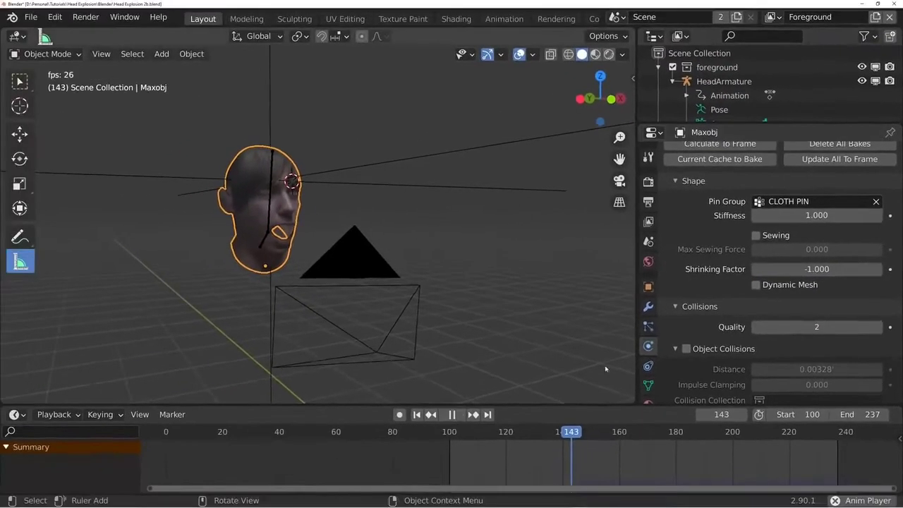
{"action": "key", "text": "space"}
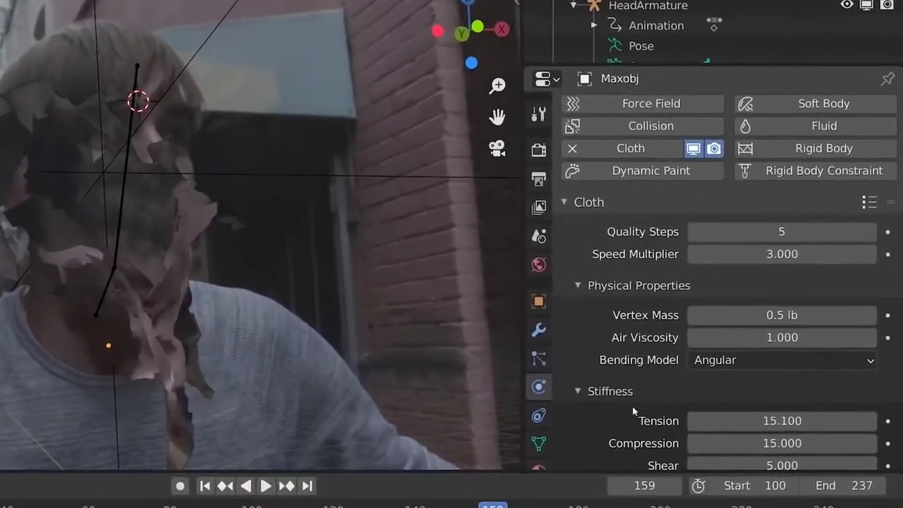
- Bake the head's cloth simulation cache
{"action": "scroll", "coordinate": [638, 381], "scroll_direction": "down", "scroll_amount": 15}
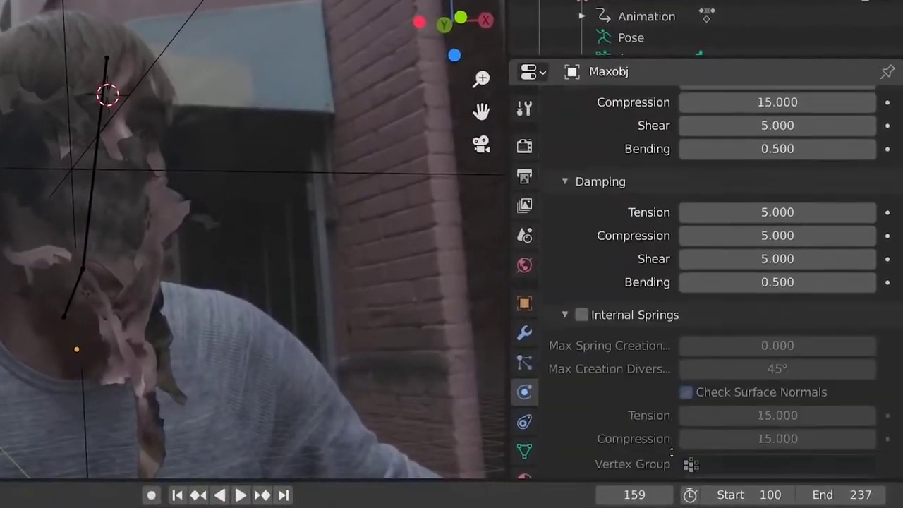
{"action": "scroll", "coordinate": [633, 359], "scroll_direction": "up", "scroll_amount": 2}
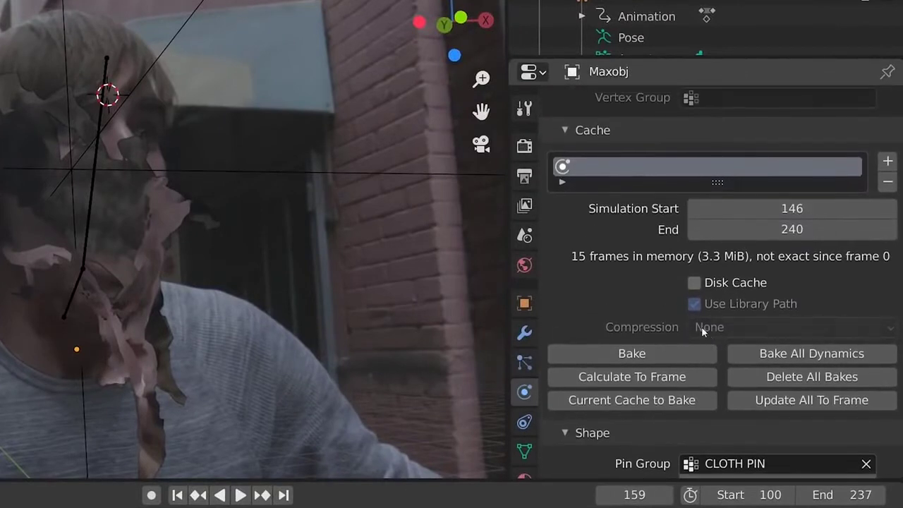
{"action": "left_click", "coordinate": [633, 354]}
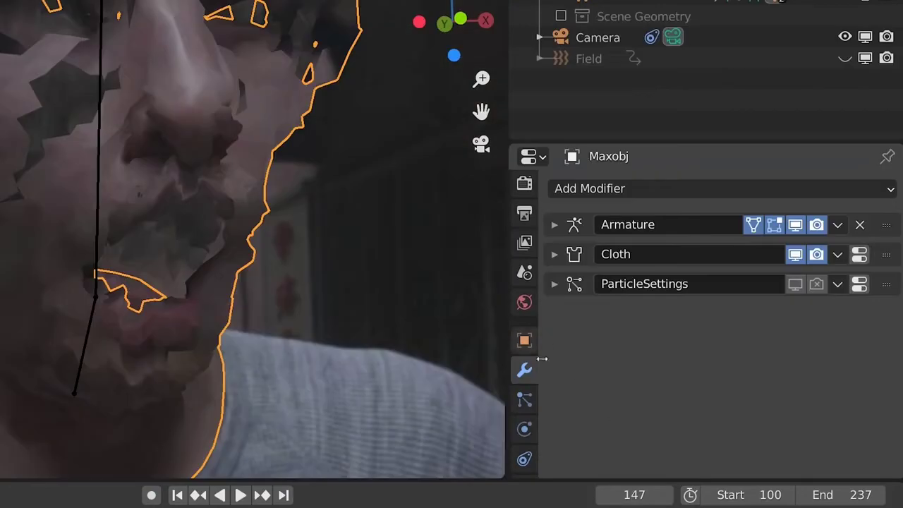
- Add a Smooth modifier to the head and raise its factor to 1.815
{"action": "left_click", "coordinate": [524, 340]}
{"action": "left_click", "coordinate": [633, 342]}
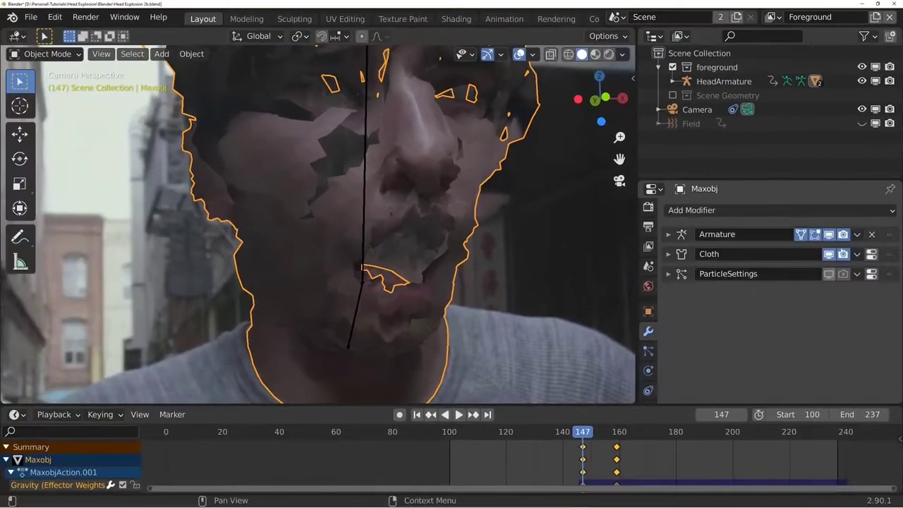
{"action": "left_click", "coordinate": [706, 149]}
{"action": "left_click", "coordinate": [677, 333]}
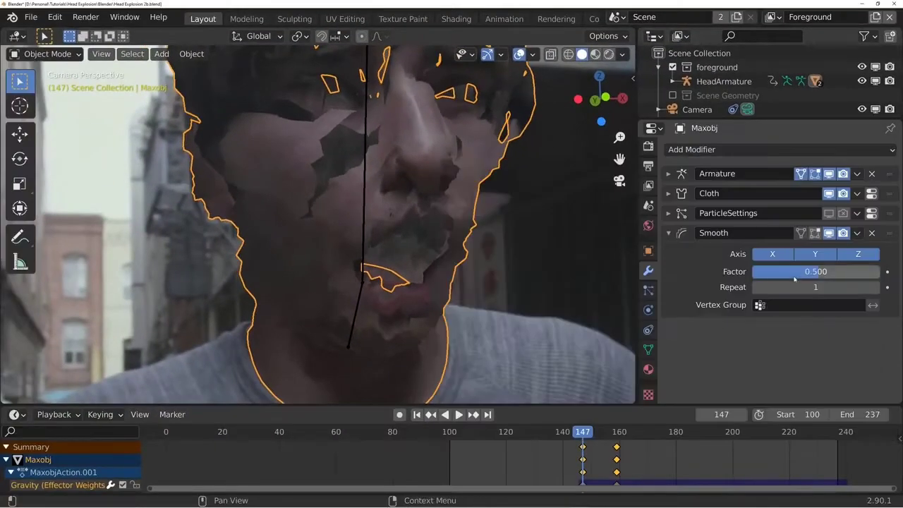
{"action": "left_click_drag", "start_coordinate": [799, 275], "coordinate": [822, 274]}
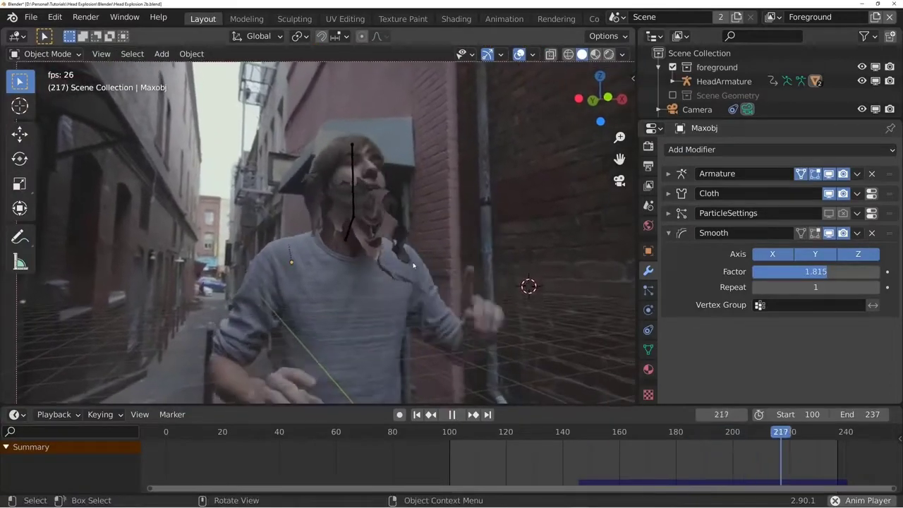
- Play the baked explosion through the camera and preview frame 158 in rendered shading
{"action": "key", "text": "space"}
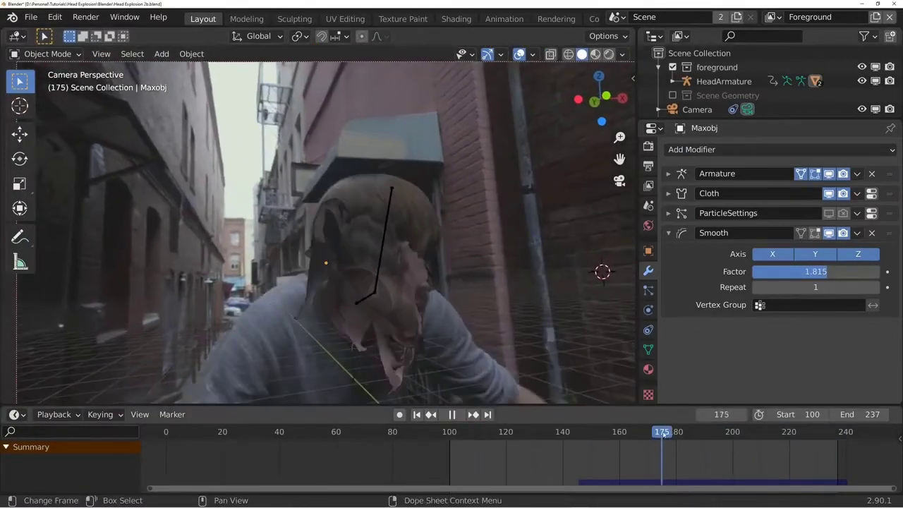
{"action": "key", "text": "space"}
{"action": "key", "text": "z"}
{"action": "left_click", "coordinate": [462, 240]}
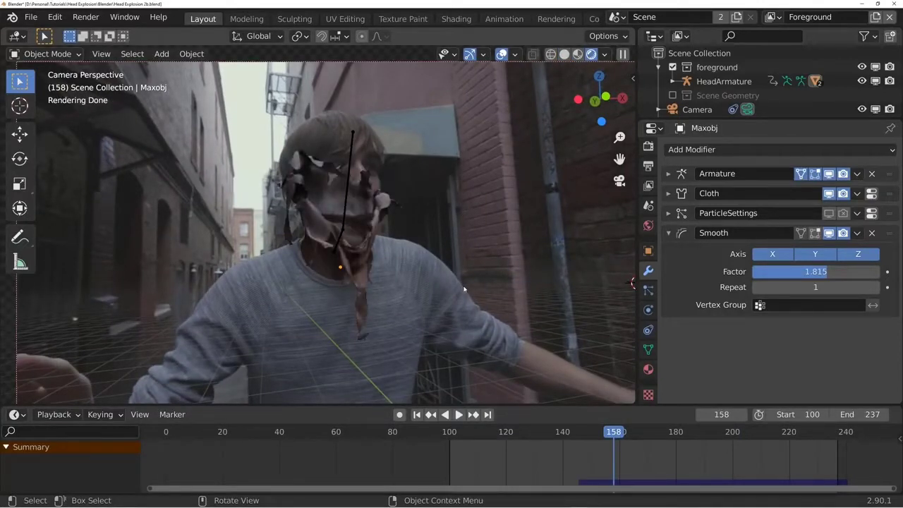
- Return to solid shading and add a Solidify modifier with a thickness of 0.009808 ft to the torn head mesh
{"action": "key", "text": "z"}
{"action": "left_click", "coordinate": [392, 266]}
{"action": "mouse_move", "coordinate": [392, 266]}
{"action": "middle_mouse_down"}
{"action": "mouse_move", "coordinate": [444, 283]}
{"action": "mouse_move", "coordinate": [415, 294]}
{"action": "mouse_move", "coordinate": [381, 250]}
{"action": "mouse_move", "coordinate": [395, 294]}
{"action": "middle_mouse_up"}
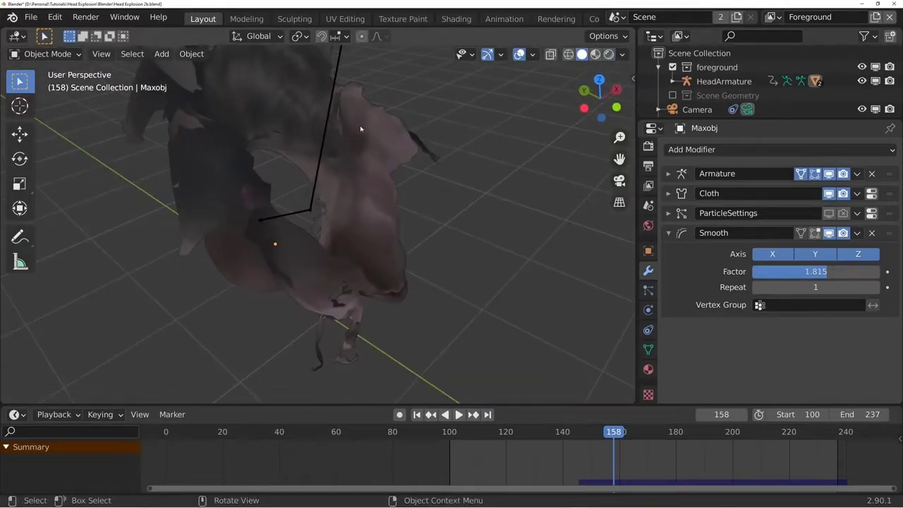
{"action": "left_click", "coordinate": [370, 173]}
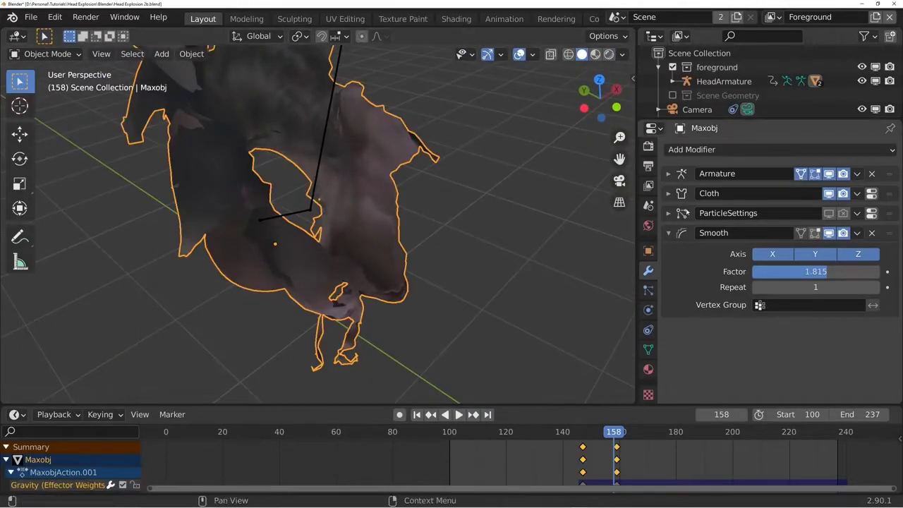
{"action": "left_click", "coordinate": [688, 150]}
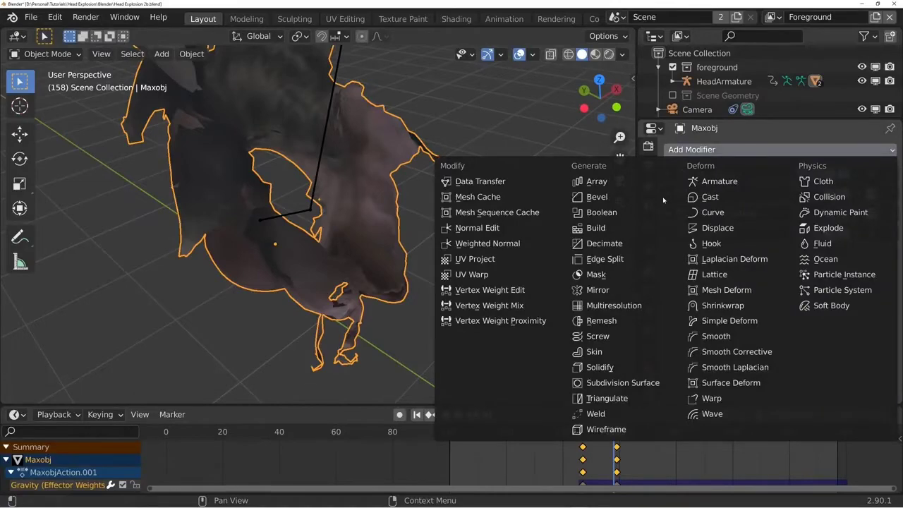
{"action": "left_click", "coordinate": [603, 369]}
{"action": "middle_click_drag", "start_coordinate": [598, 358], "coordinate": [592, 276]}
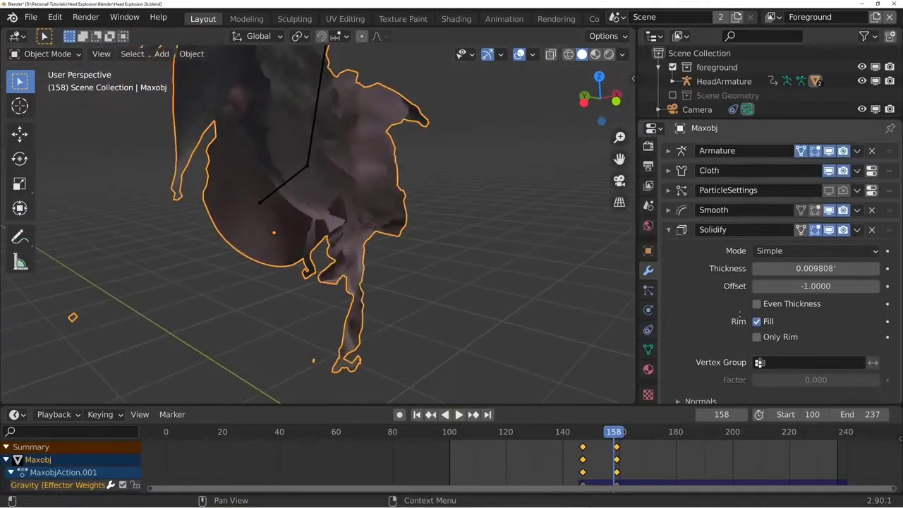
- Expand the Solidify material settings and add a third material slot to the head with a new material named Skin_Inside
{"action": "scroll", "coordinate": [739, 313], "scroll_direction": "down", "scroll_amount": 3}
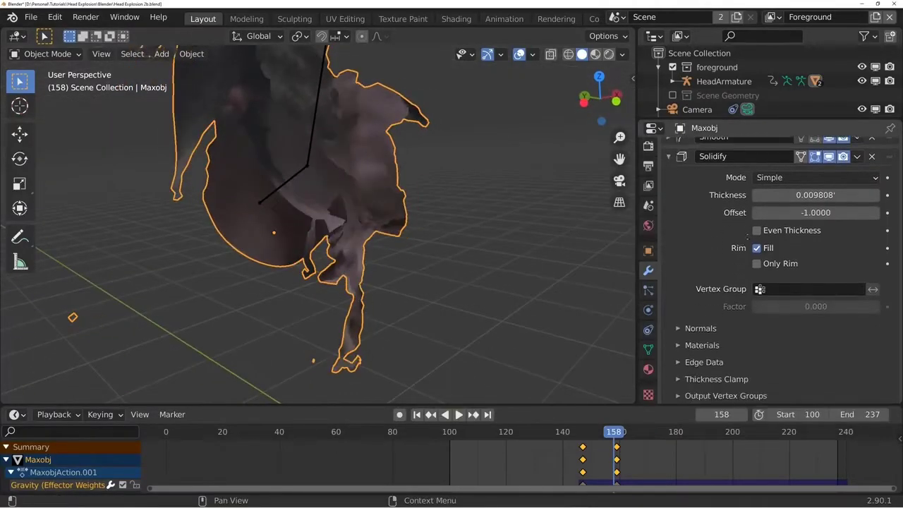
{"action": "left_click", "coordinate": [714, 345]}
{"action": "scroll", "coordinate": [726, 297], "scroll_direction": "down", "scroll_amount": 2}
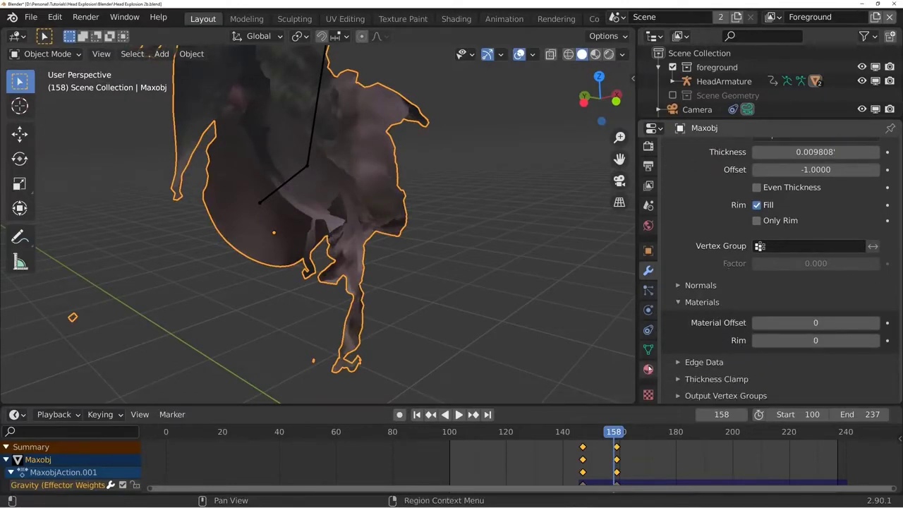
{"action": "left_click", "coordinate": [648, 369]}
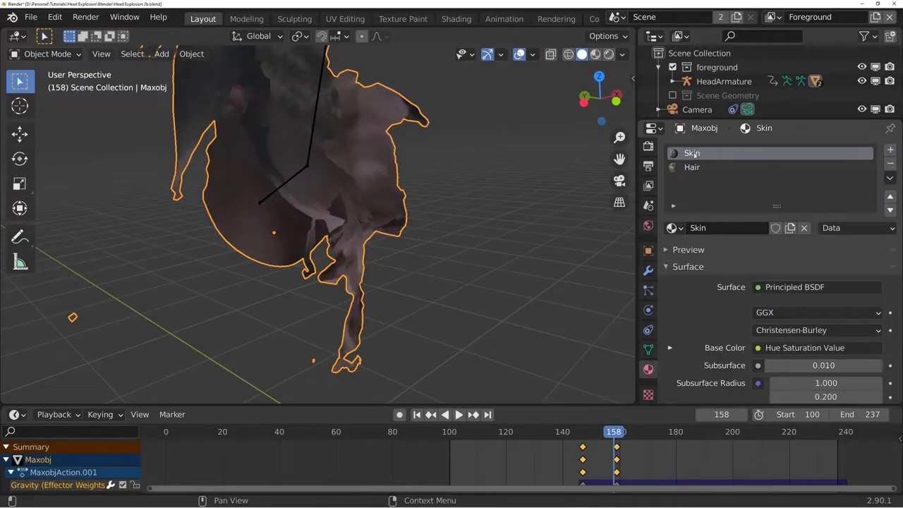
{"action": "left_click", "coordinate": [649, 270]}
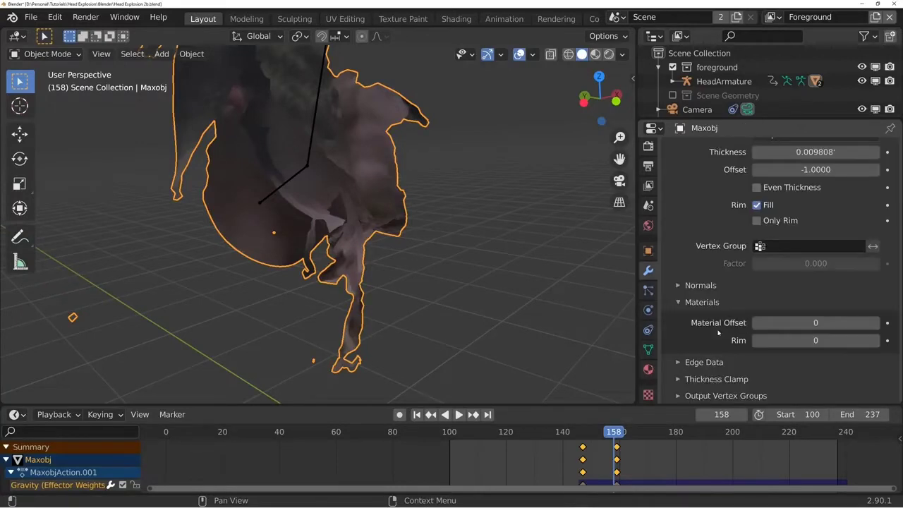
{"action": "left_click", "coordinate": [648, 369]}
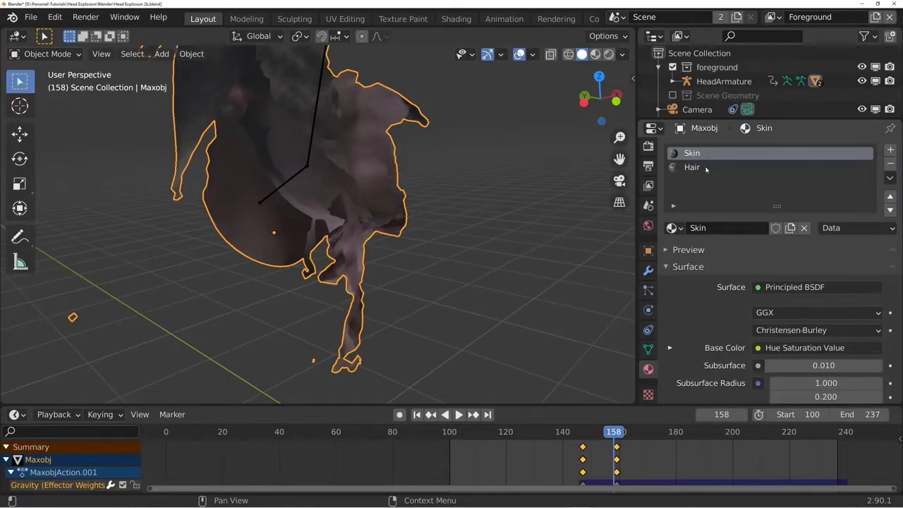
{"action": "left_click", "coordinate": [890, 150]}
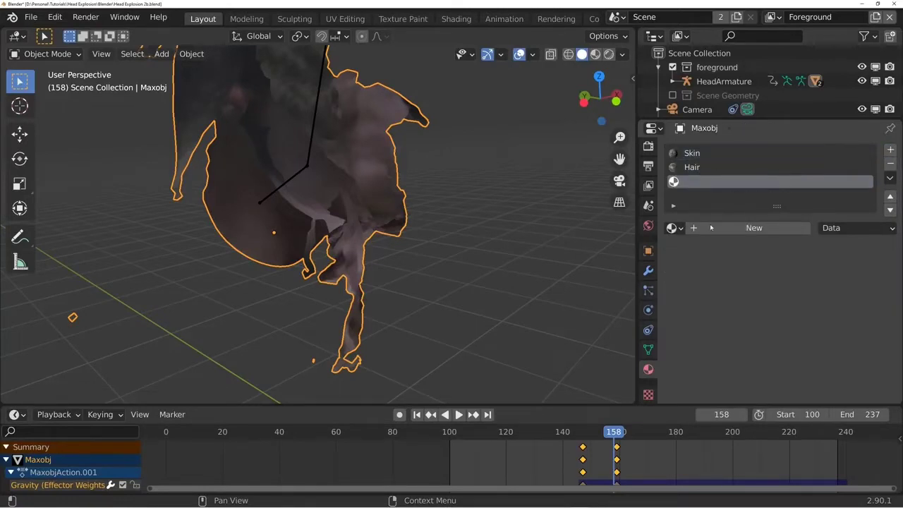
{"action": "left_click", "coordinate": [730, 228]}
{"action": "double_click", "coordinate": [723, 227]}
{"action": "type", "text": "Skin"}
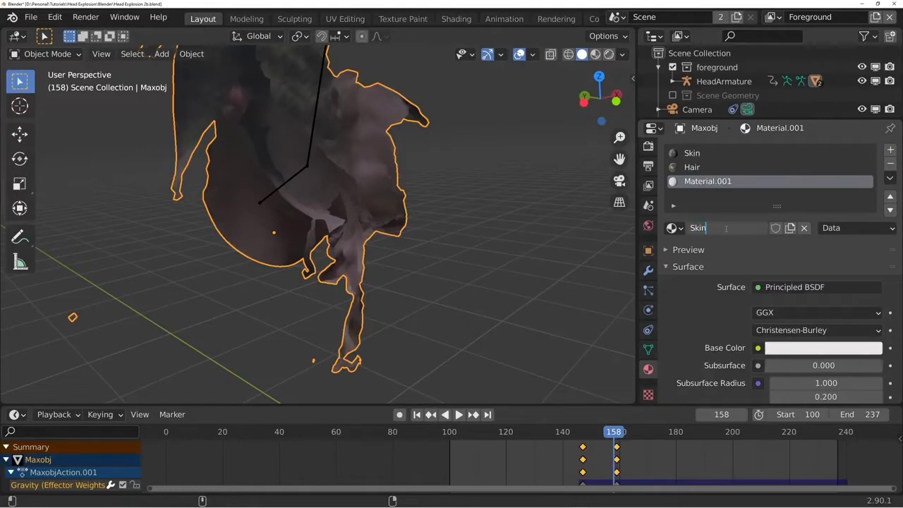
{"action": "type", "text": "_Inside"}
{"action": "key", "text": "Return"}
- Set the Solidify modifier's material offset and rim to 2, and view the head through the camera
{"action": "left_click", "coordinate": [647, 270]}
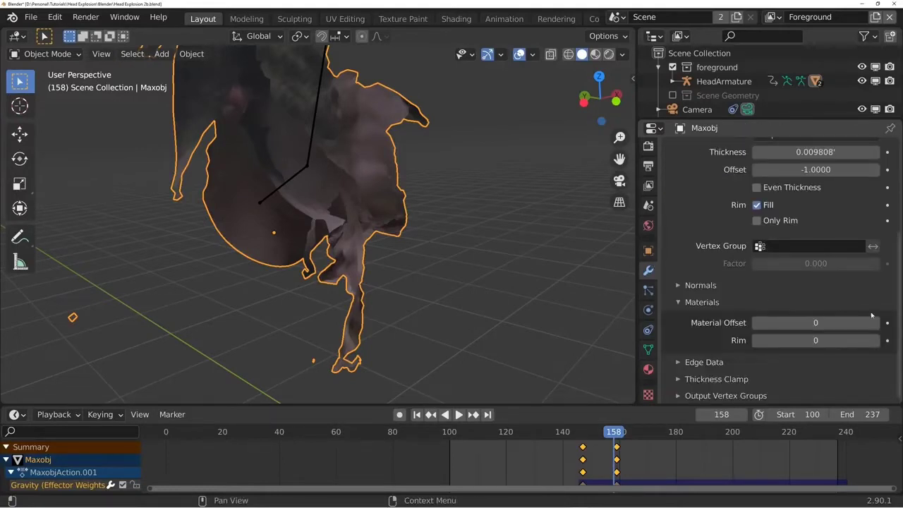
{"action": "left_click", "coordinate": [876, 322]}
{"action": "left_click", "coordinate": [876, 322]}
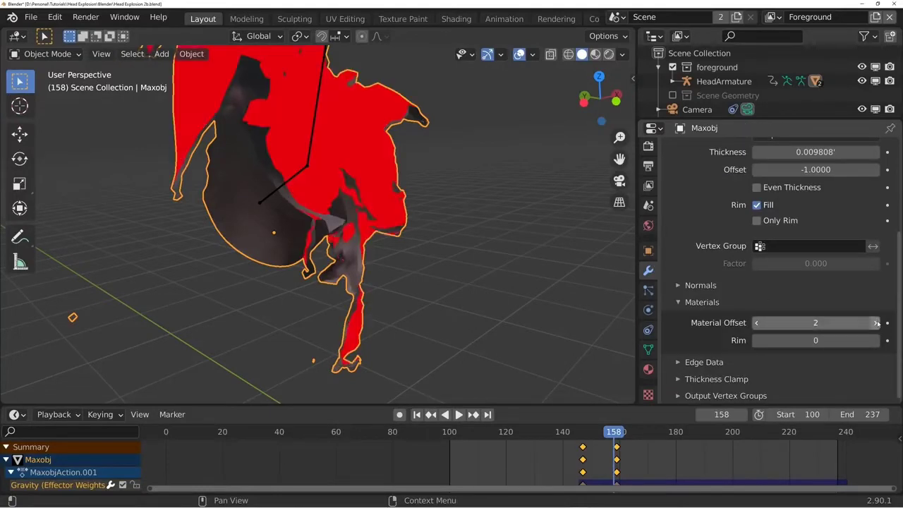
{"action": "scroll", "coordinate": [371, 216], "scroll_direction": "up", "scroll_amount": 5}
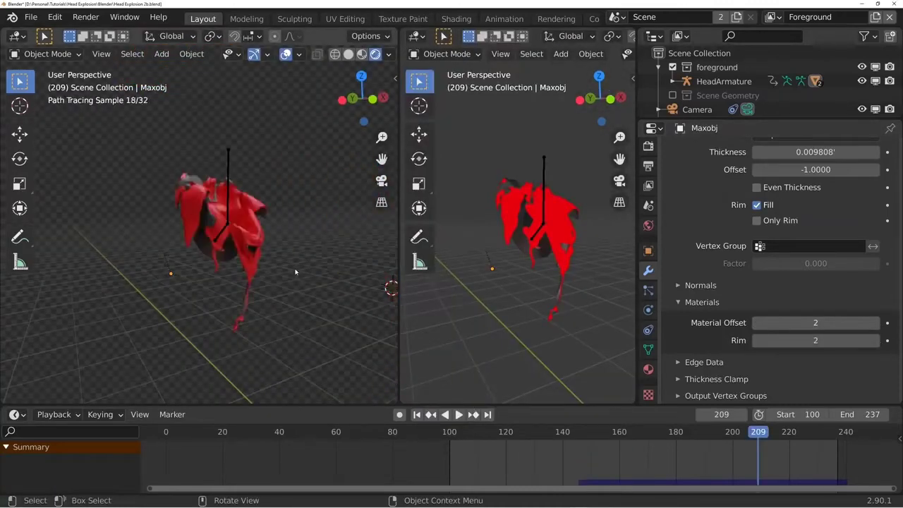
{"action": "key", "text": "KP_0"}
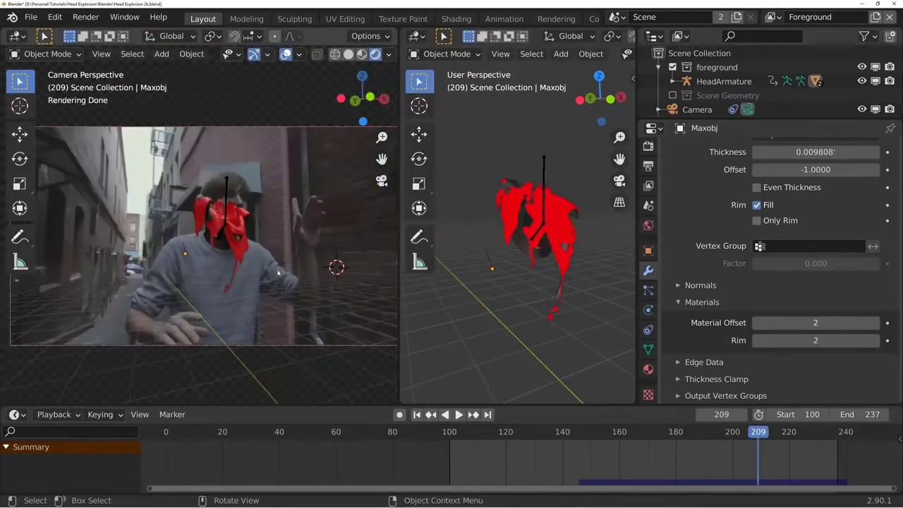
- Turn the second viewport into a widened Shader Editor showing the Skin_Inside material's nodes
{"action": "scroll", "coordinate": [295, 272], "scroll_direction": "up", "scroll_amount": 3}
{"action": "left_click", "coordinate": [414, 36]}
{"action": "left_click", "coordinate": [430, 166]}
{"action": "left_click_drag", "start_coordinate": [636, 197], "coordinate": [813, 197]}
{"action": "middle_click_drag", "start_coordinate": [599, 200], "coordinate": [586, 191]}
{"action": "key", "text": "n"}
{"action": "left_click", "coordinate": [467, 36]}
{"action": "left_click", "coordinate": [478, 52]}
{"action": "scroll", "coordinate": [603, 169], "scroll_direction": "up", "scroll_amount": 2}
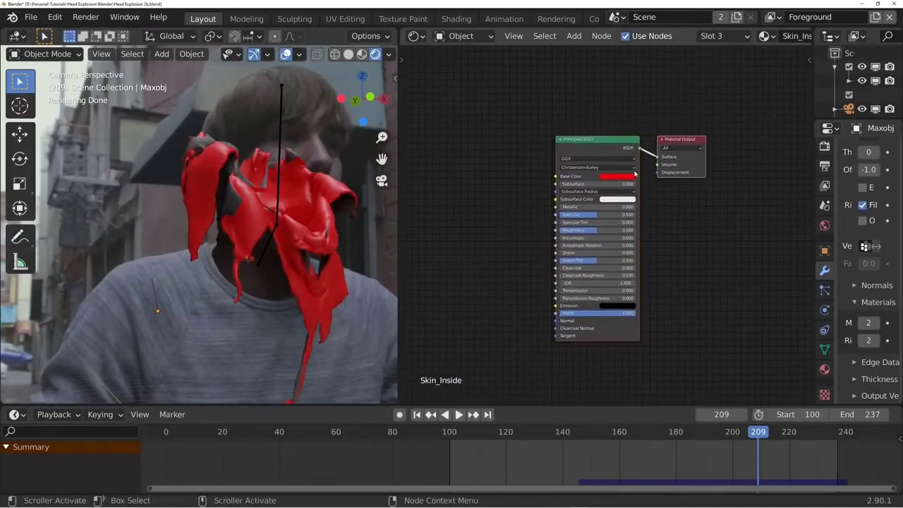
- Add a Noise Texture with scale 19.3 and distortion 0.65, feeding its Fac into the Principled BSDF base color
{"action": "middle_click_drag", "start_coordinate": [603, 170], "coordinate": [649, 173]}
{"action": "key", "text": "shift+a"}
{"action": "type", "text": "snoise"}
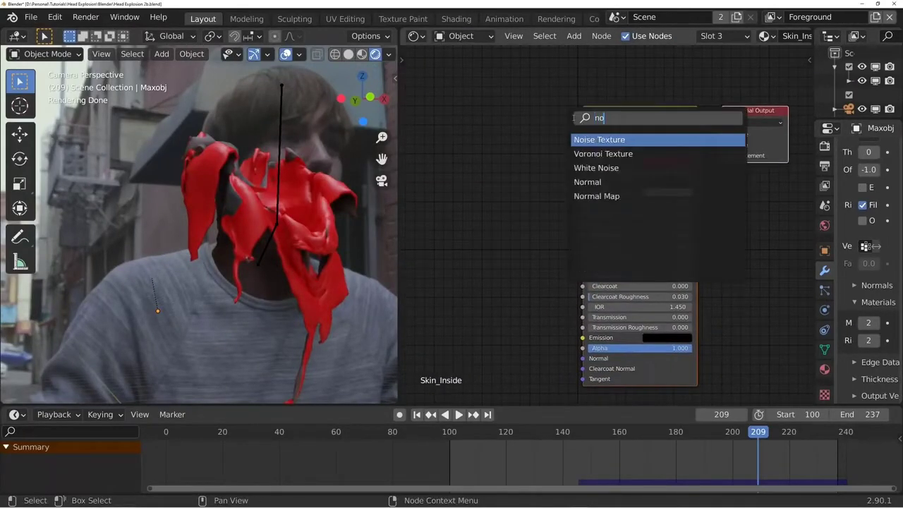
{"action": "key", "text": "Return"}
{"action": "left_click", "coordinate": [518, 119]}
{"action": "left_click_drag", "start_coordinate": [520, 108], "coordinate": [583, 161]}
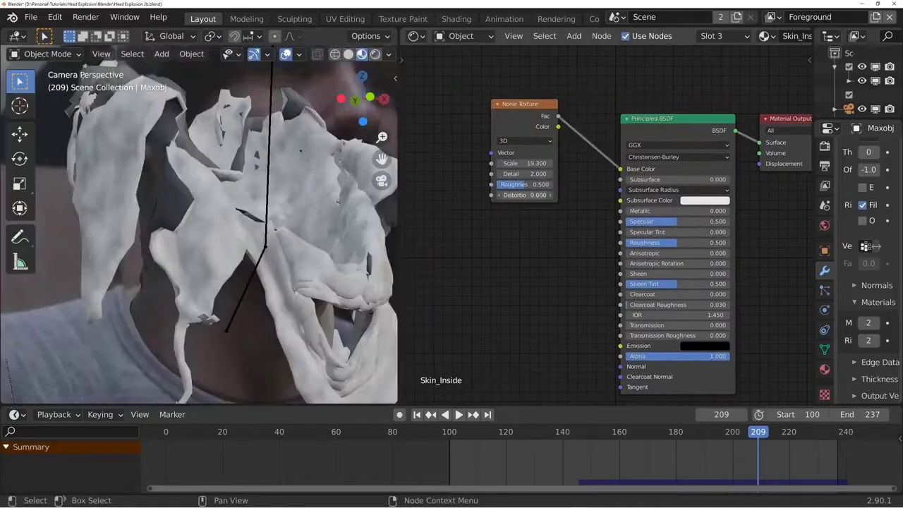
{"action": "middle_click_drag", "start_coordinate": [520, 122], "coordinate": [562, 136]}
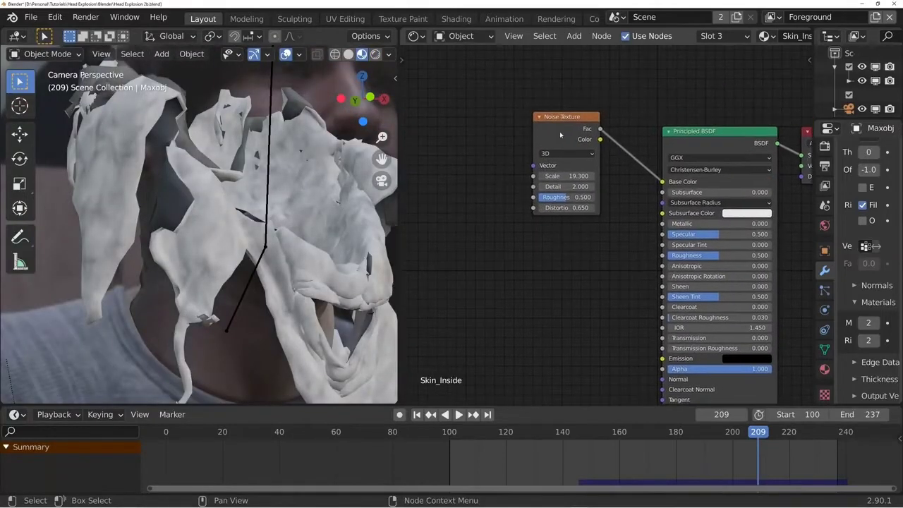
- Insert a ColorRamp node between the Noise Texture and the Principled BSDF base color
{"action": "left_click_drag", "start_coordinate": [563, 135], "coordinate": [462, 146]}
{"action": "key", "text": "shift+a"}
{"action": "type", "text": "scolorr"}
{"action": "key", "text": "Return"}
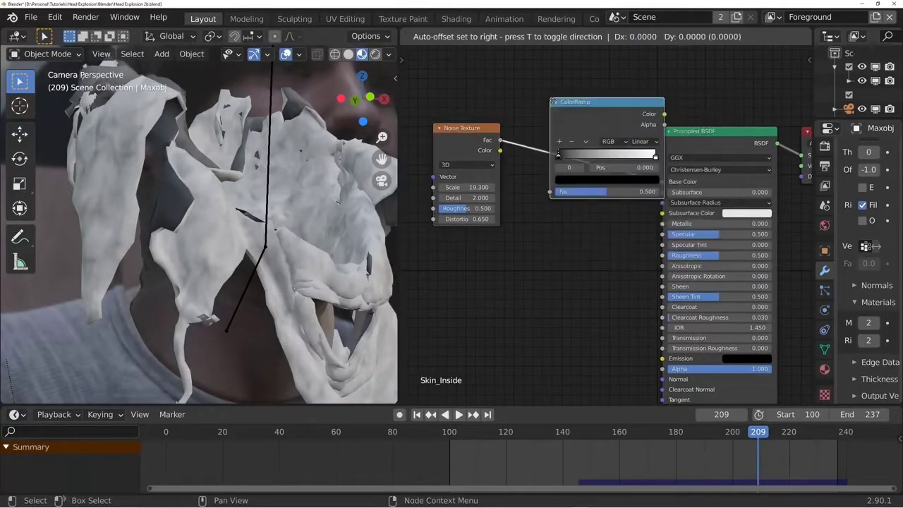
{"action": "left_click", "coordinate": [542, 114]}
{"action": "middle_click_drag", "start_coordinate": [601, 188], "coordinate": [576, 189]}
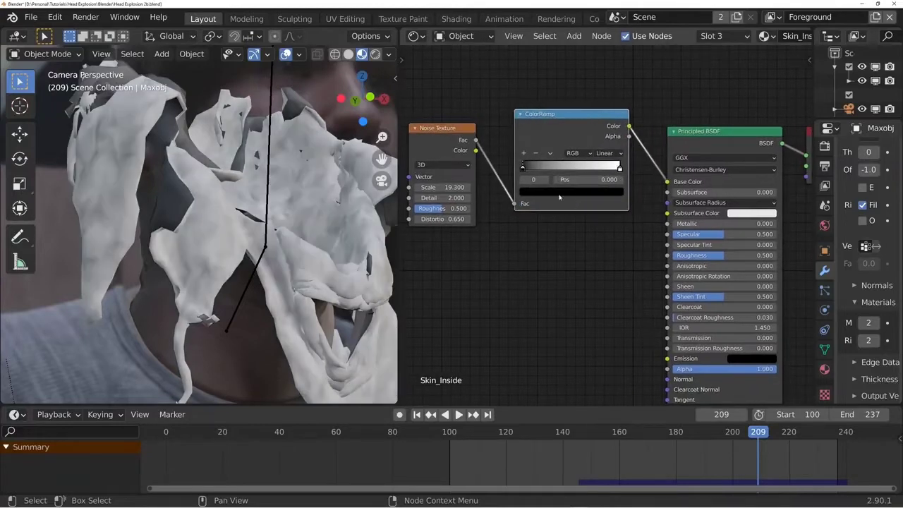
- Recolor the ColorRamp with dark red and reddish-brown stops for a fleshy interior
{"action": "left_click", "coordinate": [561, 193]}
{"action": "left_click_drag", "start_coordinate": [560, 89], "coordinate": [557, 120]}
{"action": "left_click_drag", "start_coordinate": [560, 89], "coordinate": [556, 122]}
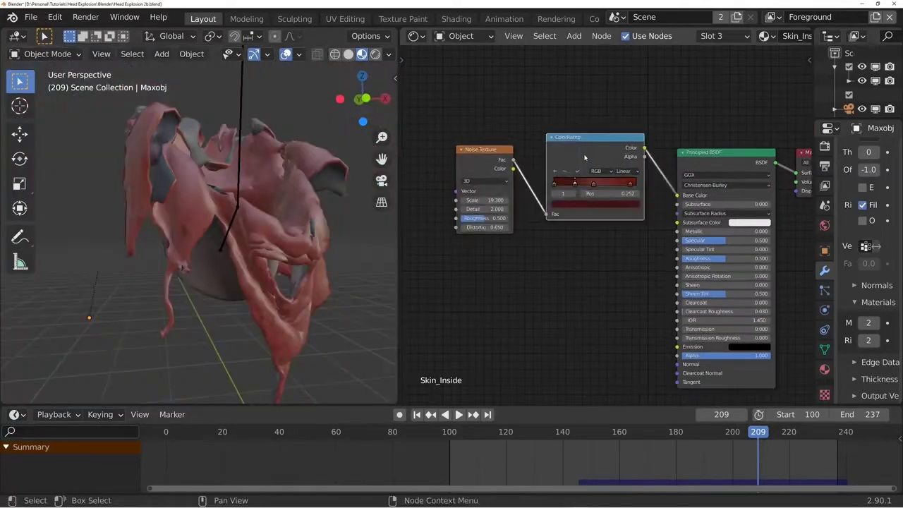
- Link the red ColorRamp's color to the Principled BSDF roughness and insert a second ColorRamp node on that link
{"action": "middle_click_drag", "start_coordinate": [592, 251], "coordinate": [511, 248]}
{"action": "left_click_drag", "start_coordinate": [563, 125], "coordinate": [681, 230]}
{"action": "middle_click_drag", "start_coordinate": [627, 246], "coordinate": [603, 249]}
{"action": "key", "text": "shift+a"}
{"action": "type", "text": "scolo"}
{"action": "left_click", "coordinate": [589, 143]}
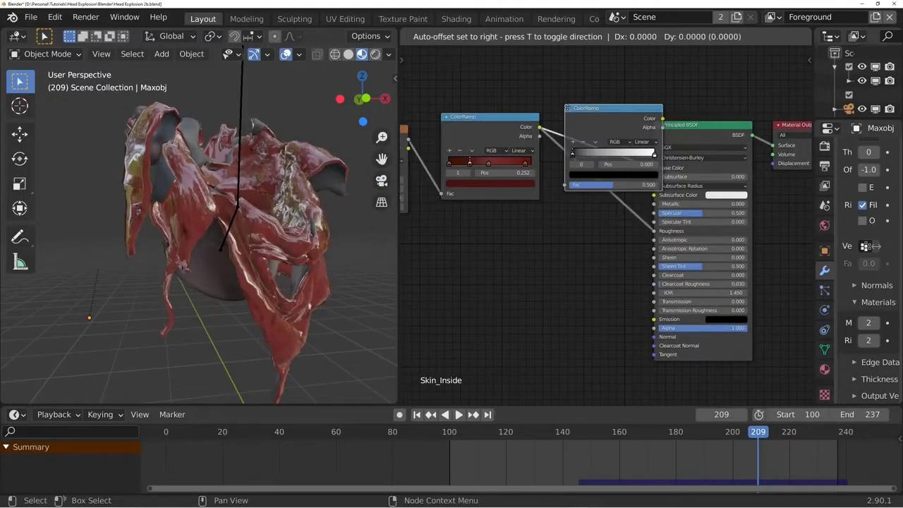
{"action": "left_click", "coordinate": [611, 189]}
- Move the roughness ColorRamp's white stop to about position 0.209 and inspect the shine on the inner skin
{"action": "scroll", "coordinate": [611, 189], "scroll_direction": "up", "scroll_amount": 2}
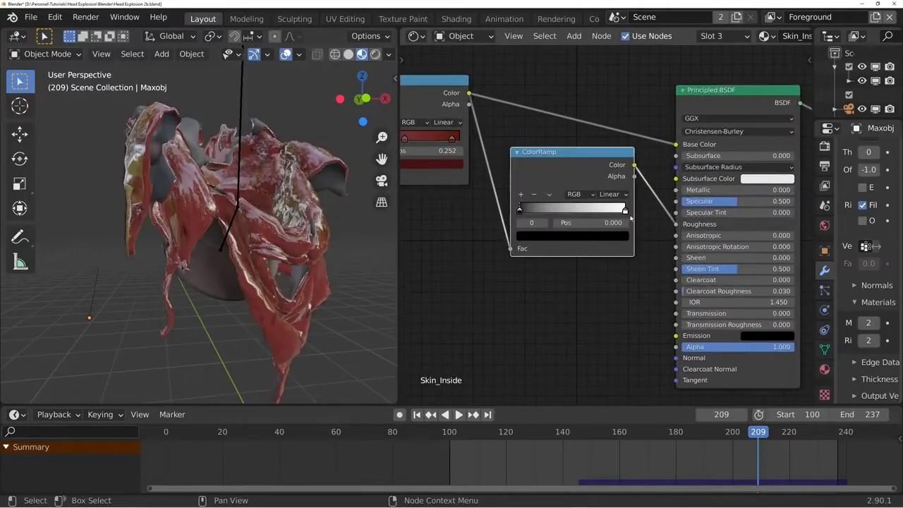
{"action": "left_click_drag", "start_coordinate": [624, 210], "coordinate": [533, 215]}
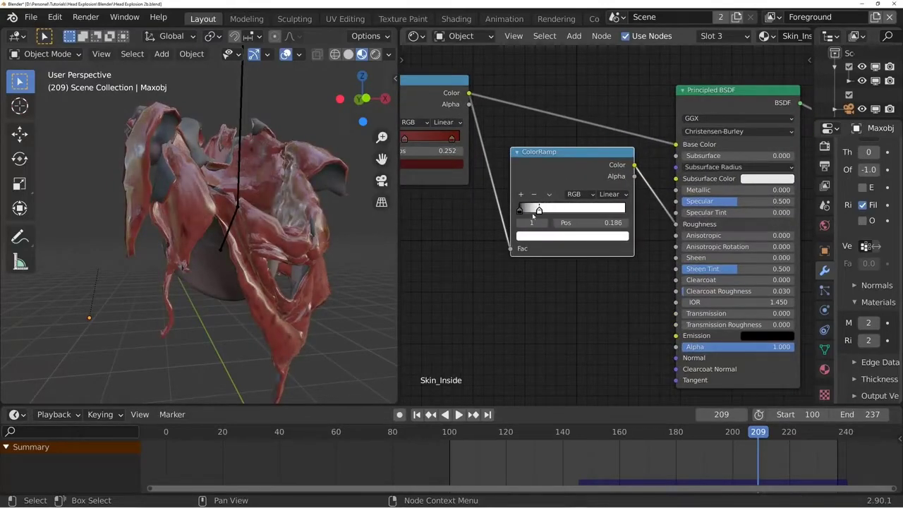
{"action": "middle_click_drag", "start_coordinate": [310, 219], "coordinate": [237, 221]}
{"action": "scroll", "coordinate": [236, 221], "scroll_direction": "up", "scroll_amount": 4}
{"action": "left_click", "coordinate": [484, 194]}
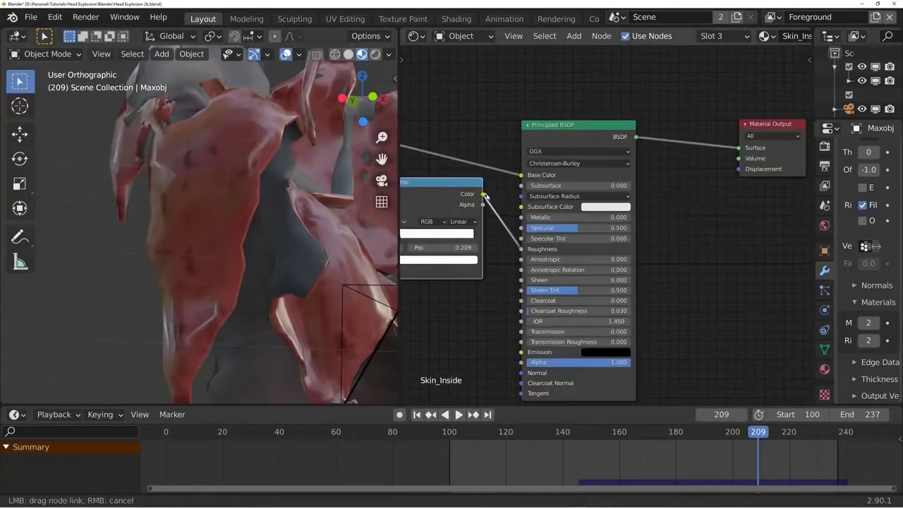
- Link the red ColorRamp's color through a new Displacement node's Height input to the Material Output's displacement
{"action": "scroll", "coordinate": [481, 227], "scroll_direction": "down", "scroll_amount": 4}
{"action": "middle_click_drag", "start_coordinate": [481, 226], "coordinate": [535, 237]}
{"action": "left_click_drag", "start_coordinate": [456, 164], "coordinate": [760, 197]}
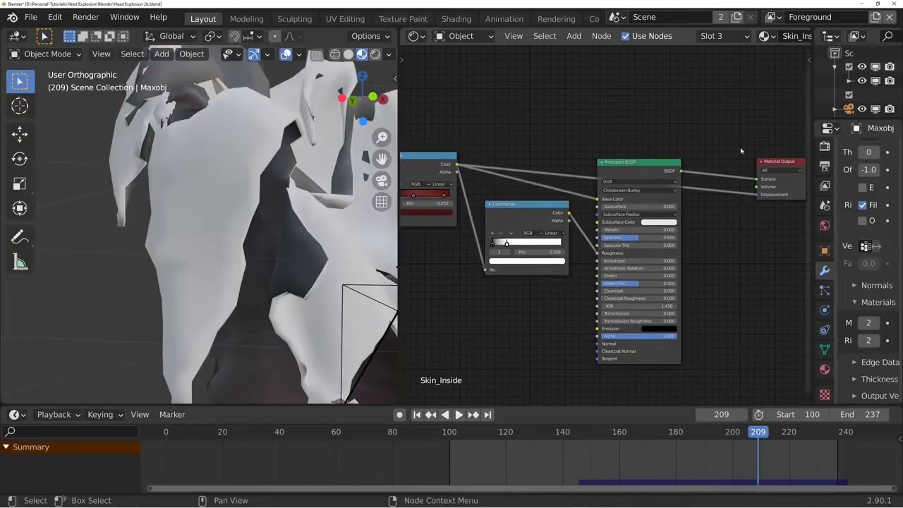
{"action": "key", "text": "shift+a"}
{"action": "left_click", "coordinate": [723, 122]}
{"action": "type", "text": "disp"}
{"action": "key", "text": "Return"}
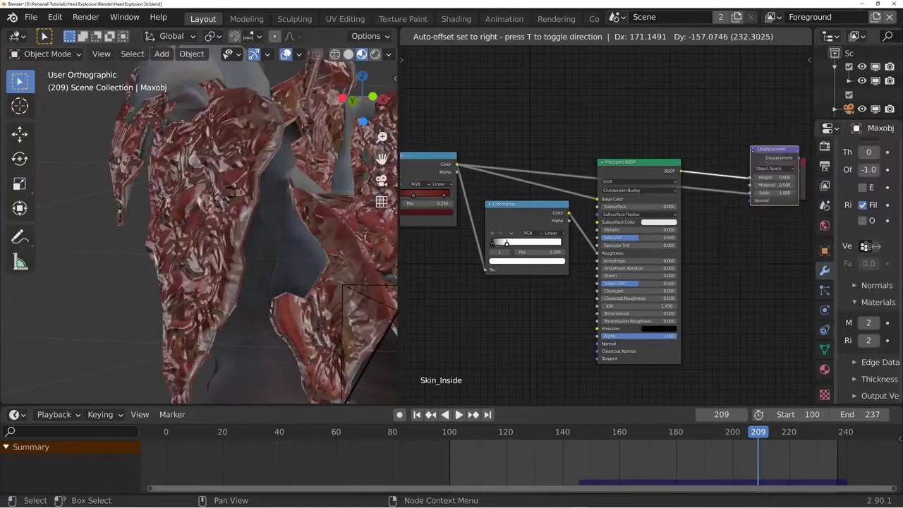
{"action": "left_click", "coordinate": [684, 184]}
{"action": "middle_click_drag", "start_coordinate": [783, 134], "coordinate": [623, 125]}
{"action": "left_click_drag", "start_coordinate": [665, 117], "coordinate": [555, 222]}
{"action": "key", "text": "g"}
{"action": "left_click", "coordinate": [652, 206]}
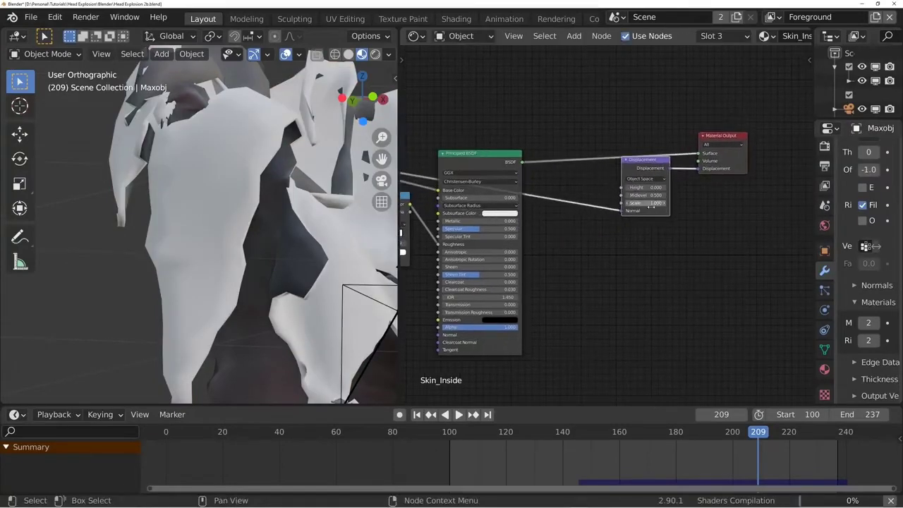
{"action": "left_click_drag", "start_coordinate": [621, 213], "coordinate": [622, 189]}
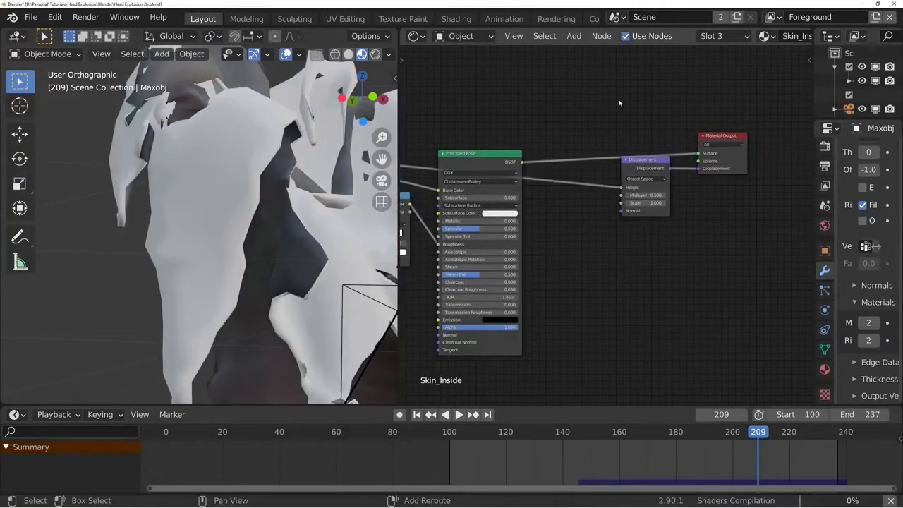
- Insert a Math node set to Multiply with value 0.020 before the Displacement height, and set the Midlevel to 0
{"action": "key", "text": "shift+a"}
{"action": "left_click", "coordinate": [623, 103]}
{"action": "type", "text": "math"}
{"action": "key", "text": "Return"}
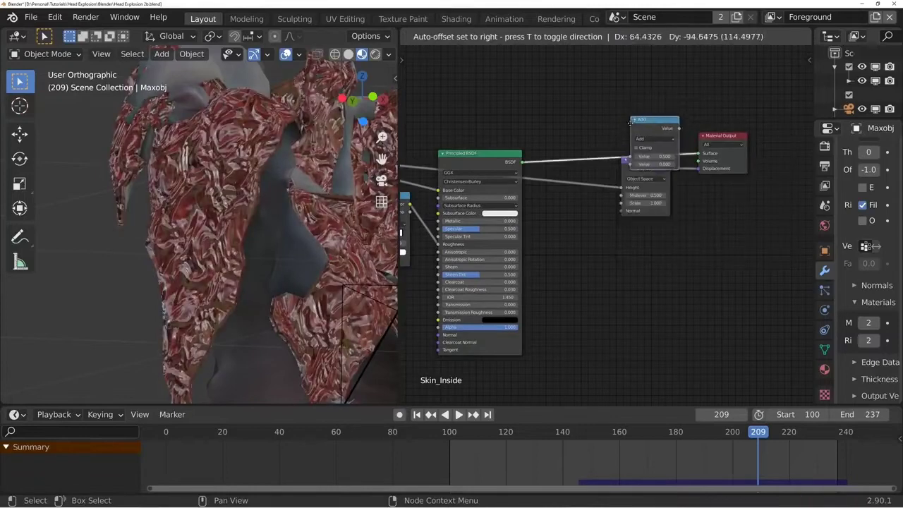
{"action": "left_click", "coordinate": [568, 204]}
{"action": "scroll", "coordinate": [570, 215], "scroll_direction": "up", "scroll_amount": 3}
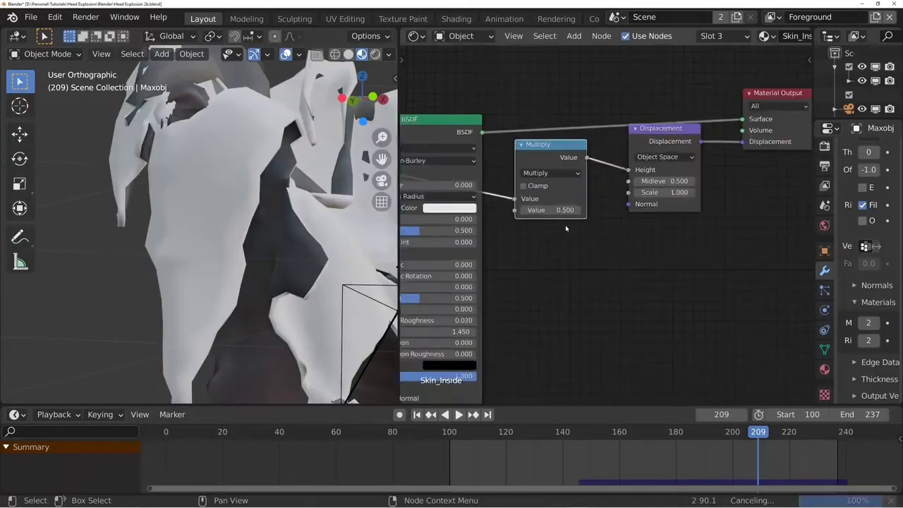
{"action": "left_click_drag", "start_coordinate": [593, 223], "coordinate": [563, 223], "text": "shift"}
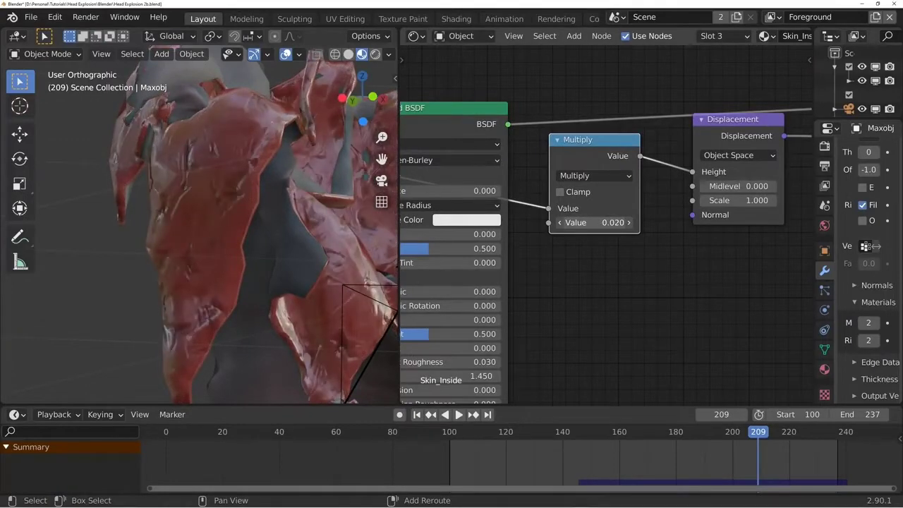
- Try different subsurface amounts on the Principled BSDF and settle on 0.05
{"action": "mouse_move", "coordinate": [482, 273]}
{"action": "middle_mouse_down"}
{"action": "mouse_move", "coordinate": [690, 275]}
{"action": "mouse_move", "coordinate": [746, 286]}
{"action": "middle_mouse_up"}
{"action": "left_click_drag", "start_coordinate": [705, 203], "coordinate": [713, 202]}
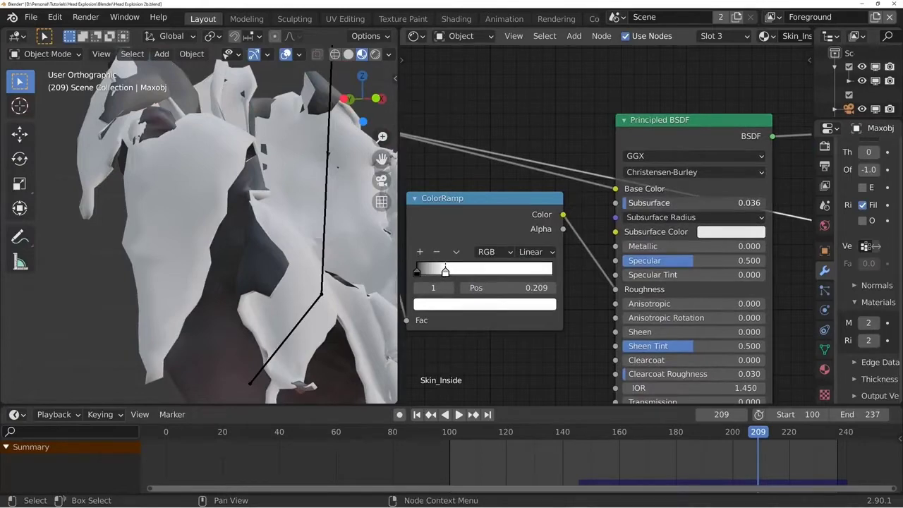
{"action": "left_click_drag", "start_coordinate": [712, 203], "coordinate": [705, 202]}
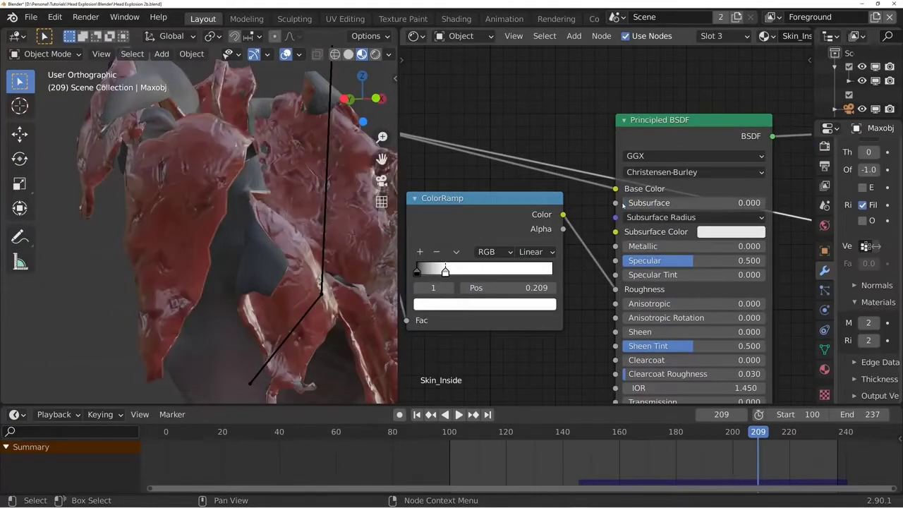
{"action": "left_click", "coordinate": [666, 204]}
{"action": "type", "text": "0.01"}
{"action": "key", "text": "Return"}
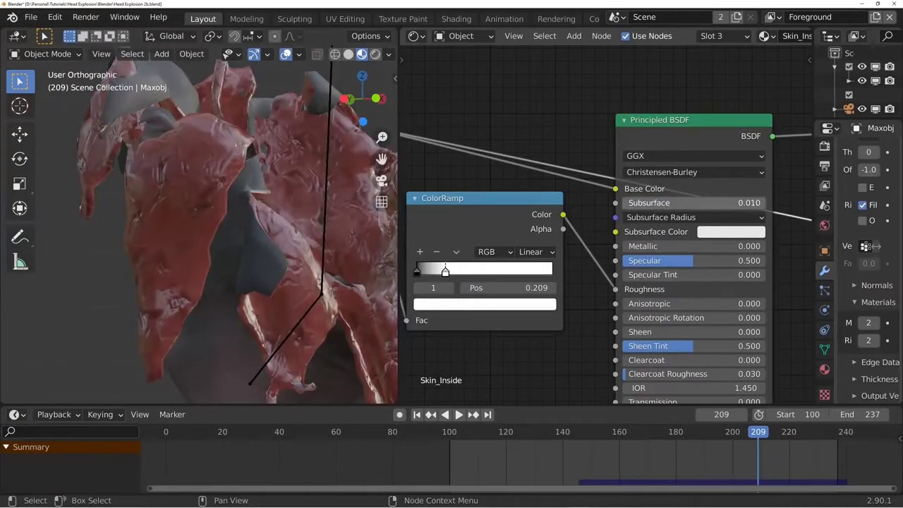
{"action": "left_click", "coordinate": [665, 204]}
{"action": "type", "text": ".05"}
{"action": "key", "text": "Return"}
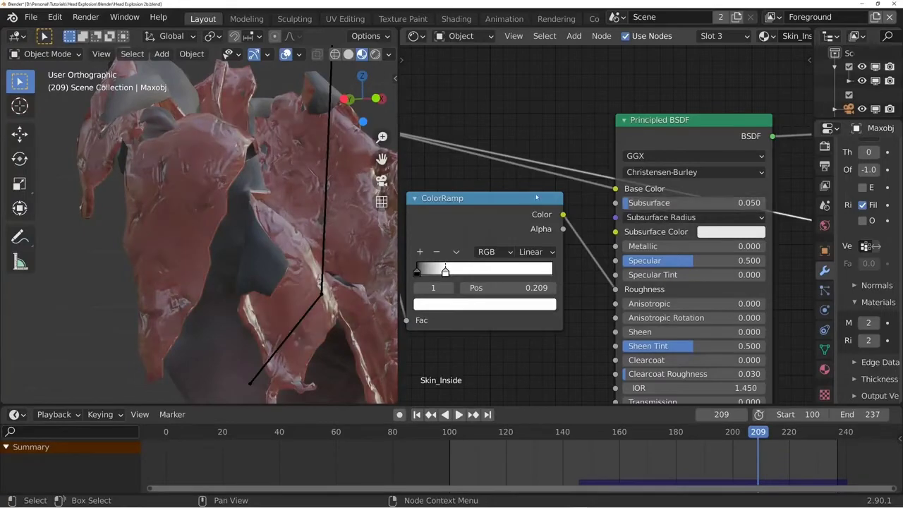
- Feed the red ColorRamp's color into the Subsurface Color input and review the rendered flesh in the 3D viewport
{"action": "scroll", "coordinate": [534, 210], "scroll_direction": "down", "scroll_amount": 1}
{"action": "scroll", "coordinate": [548, 212], "scroll_direction": "down", "scroll_amount": 1}
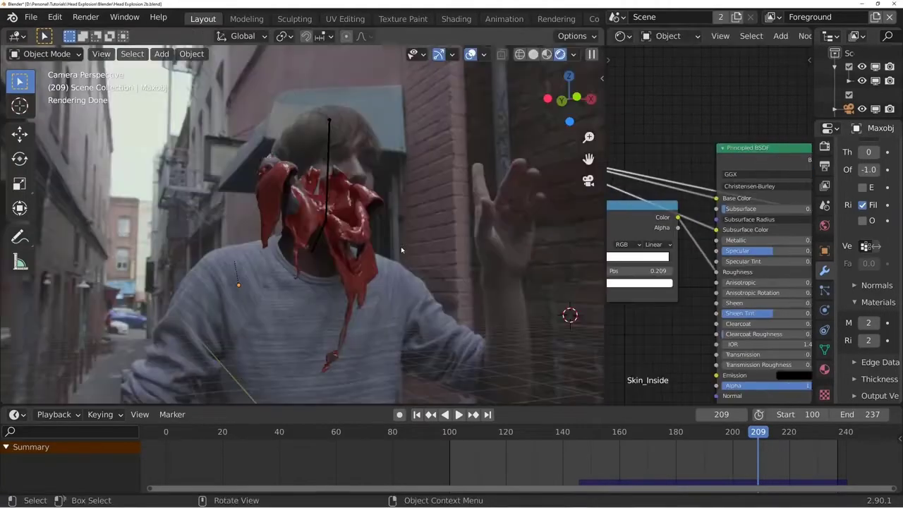
{"action": "scroll", "coordinate": [349, 256], "scroll_direction": "up", "scroll_amount": 2}
{"action": "middle_click_drag", "start_coordinate": [654, 240], "coordinate": [882, 242]}
{"action": "scroll", "coordinate": [737, 364], "scroll_direction": "down", "scroll_amount": 6}
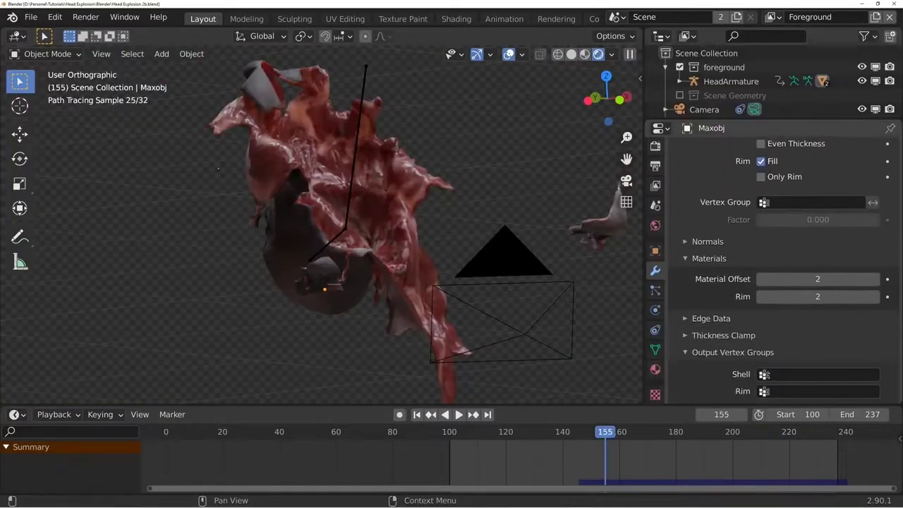
- Expand the Solidify modifier's Output Vertex Groups and check which existing groups are available for Shell
{"action": "left_click", "coordinate": [740, 352]}
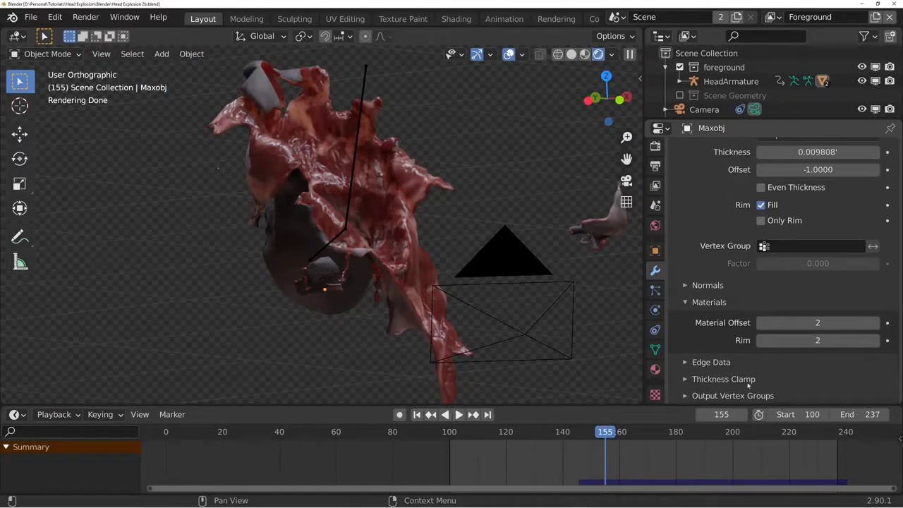
{"action": "scroll", "coordinate": [723, 383], "scroll_direction": "down", "scroll_amount": 2}
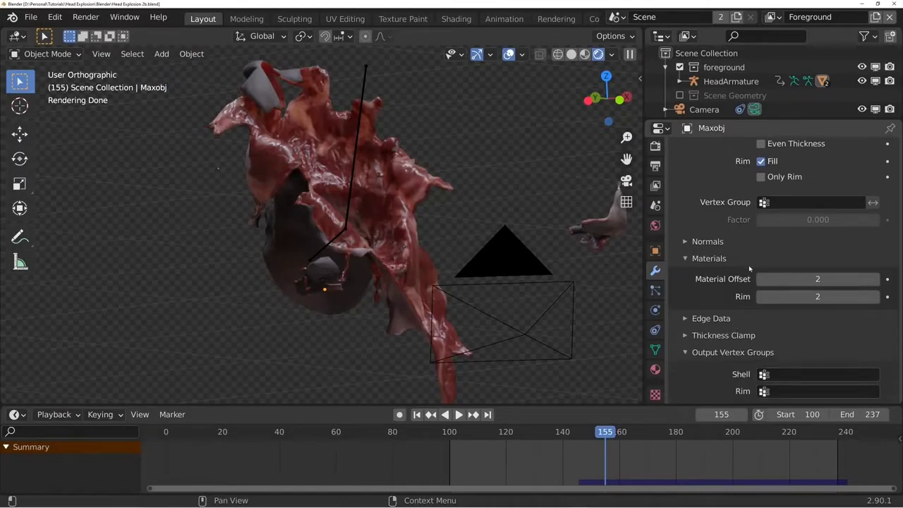
{"action": "left_click", "coordinate": [779, 381]}
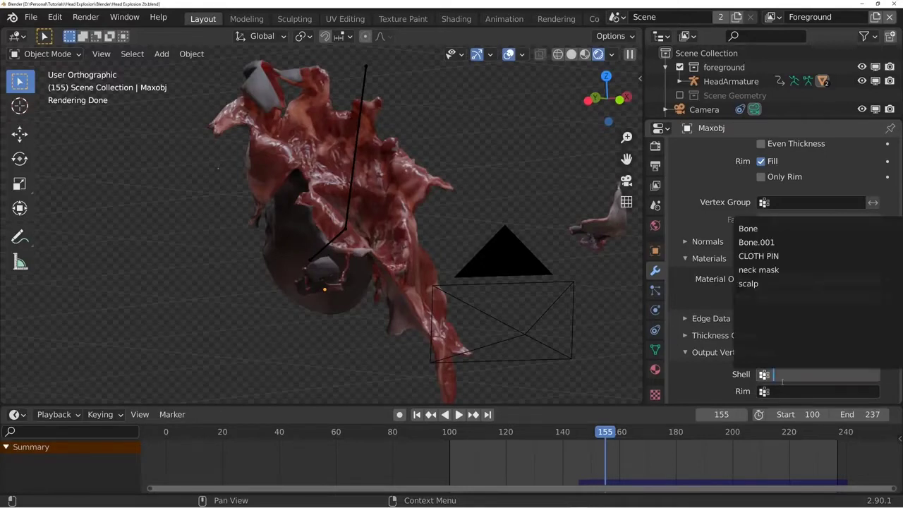
{"action": "left_click", "coordinate": [697, 364]}
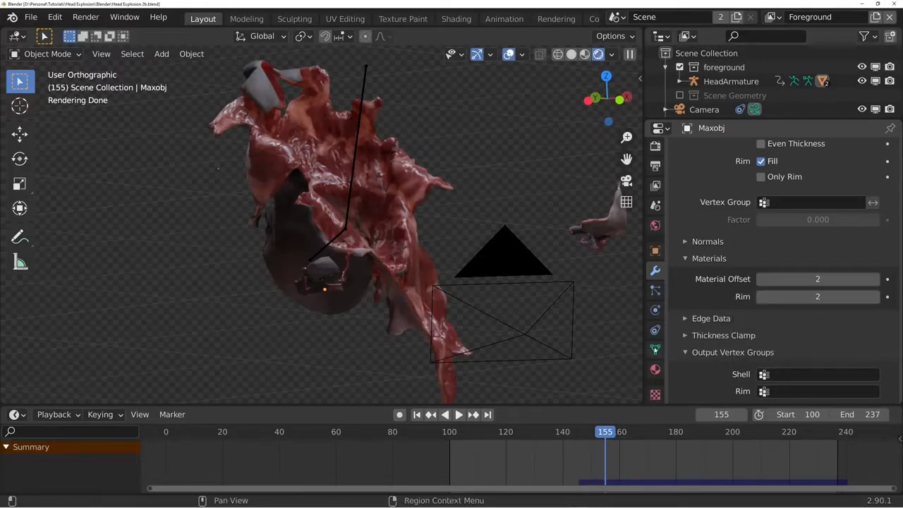
- Add a new vertex group to the head mesh and name it Solidify Shell
{"action": "left_click", "coordinate": [655, 351]}
{"action": "left_click", "coordinate": [890, 192]}
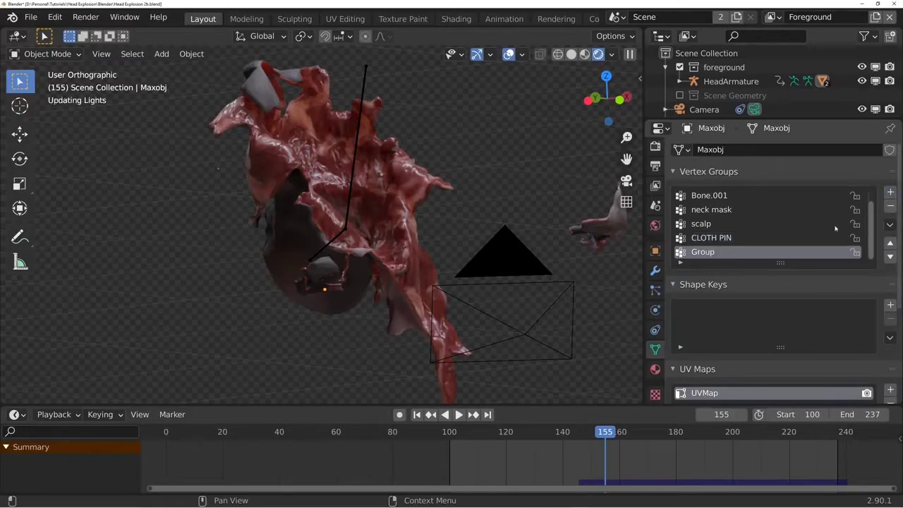
{"action": "double_click", "coordinate": [706, 252]}
{"action": "type", "text": "Solidify Shell"}
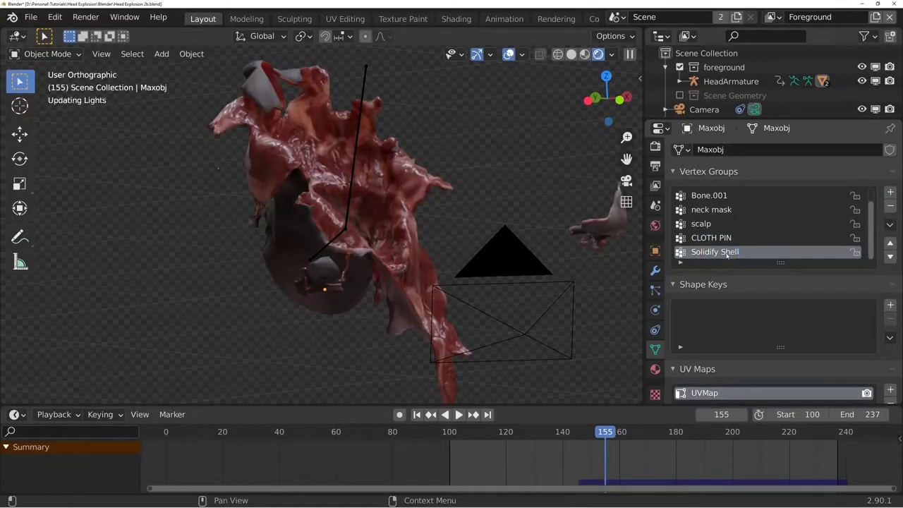
- Assign the Solidify Shell vertex group as the Solidify modifier's Shell output group
{"action": "left_click", "coordinate": [655, 270]}
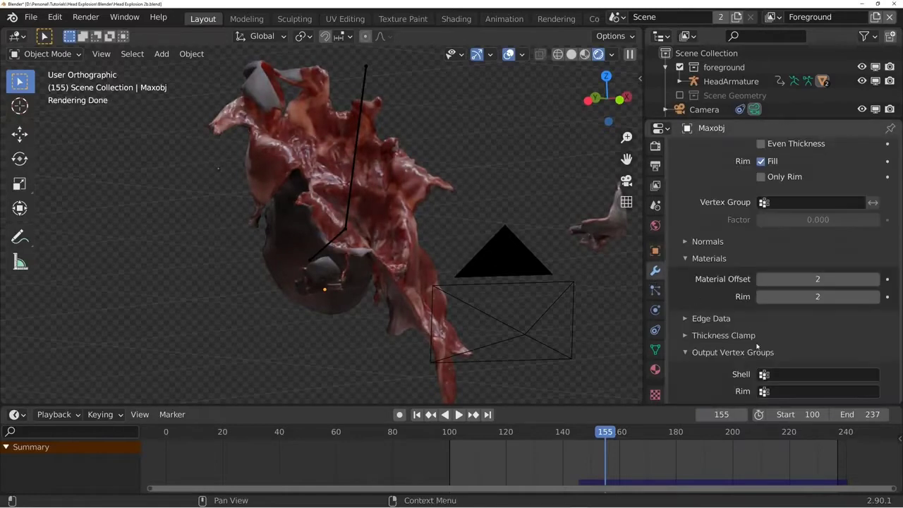
{"action": "left_click", "coordinate": [782, 374]}
{"action": "left_click", "coordinate": [766, 297]}
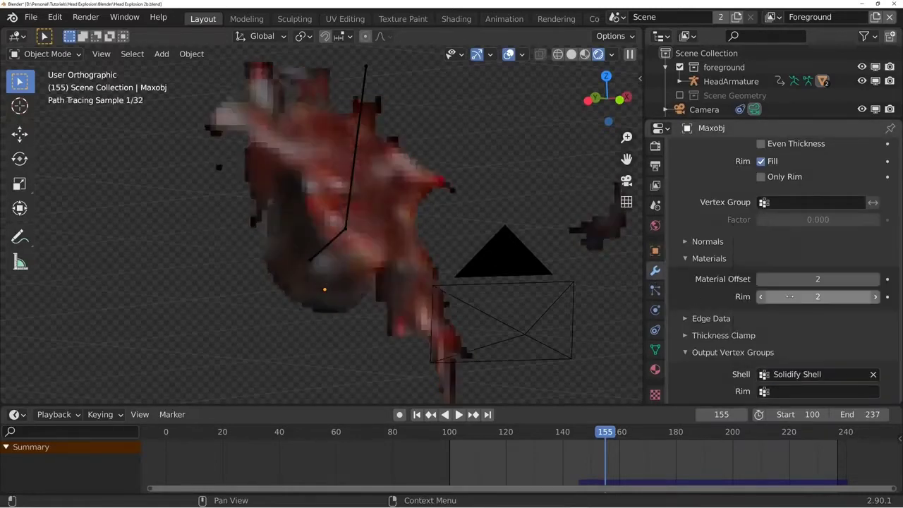
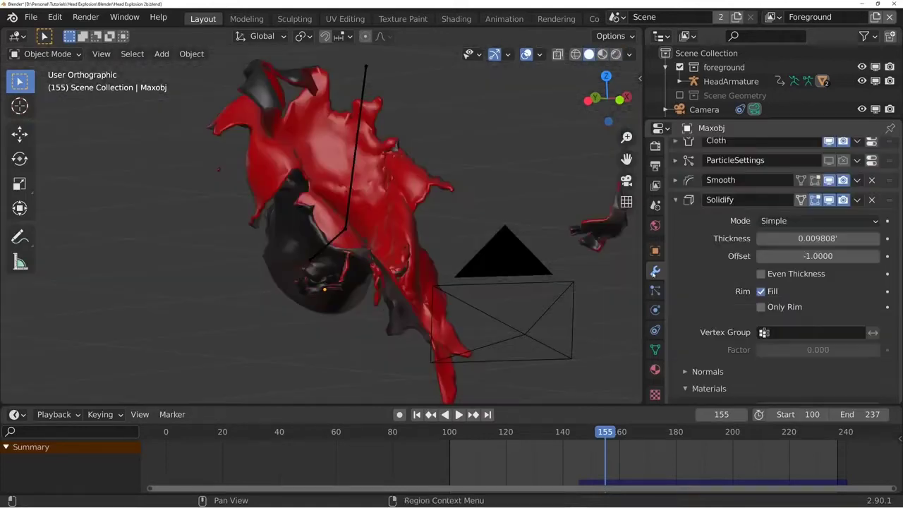
- Add a Displace modifier to the head mesh and create a new texture for it
{"action": "left_click", "coordinate": [675, 200]}
{"action": "left_click", "coordinate": [733, 152]}
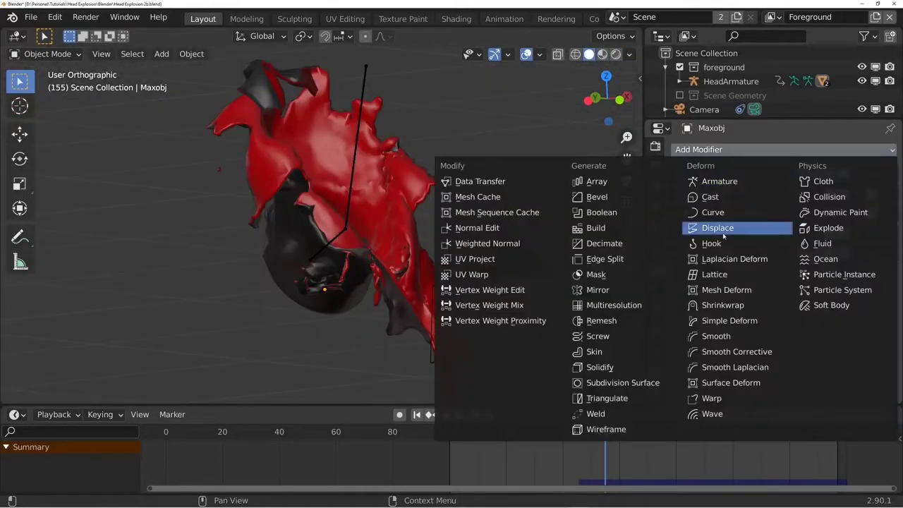
{"action": "left_click", "coordinate": [716, 225]}
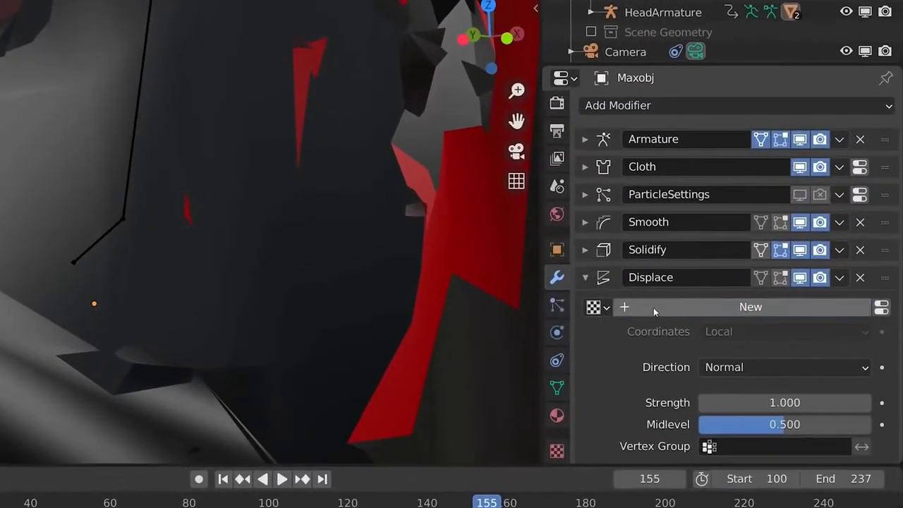
{"action": "left_click", "coordinate": [720, 292]}
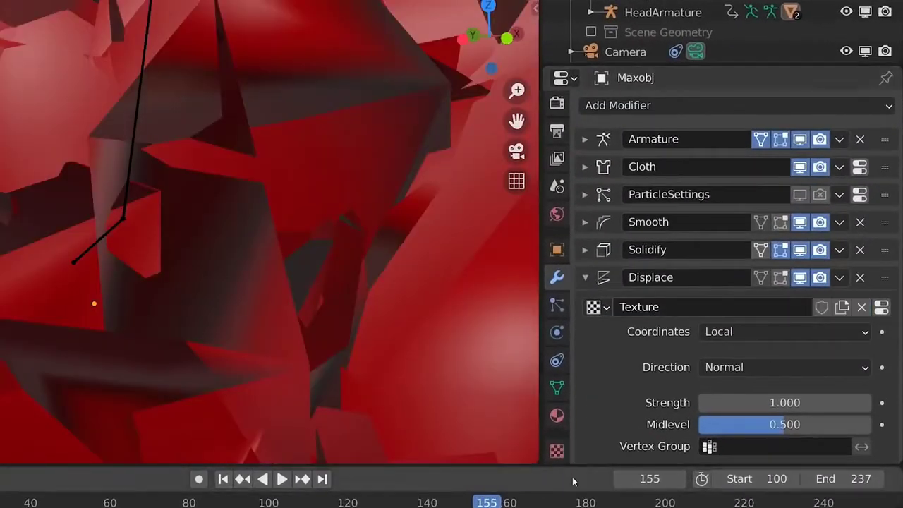
- Limit the Displace modifier to the Solidify Shell vertex group and set its Strength to 0.09
{"action": "left_click", "coordinate": [708, 446]}
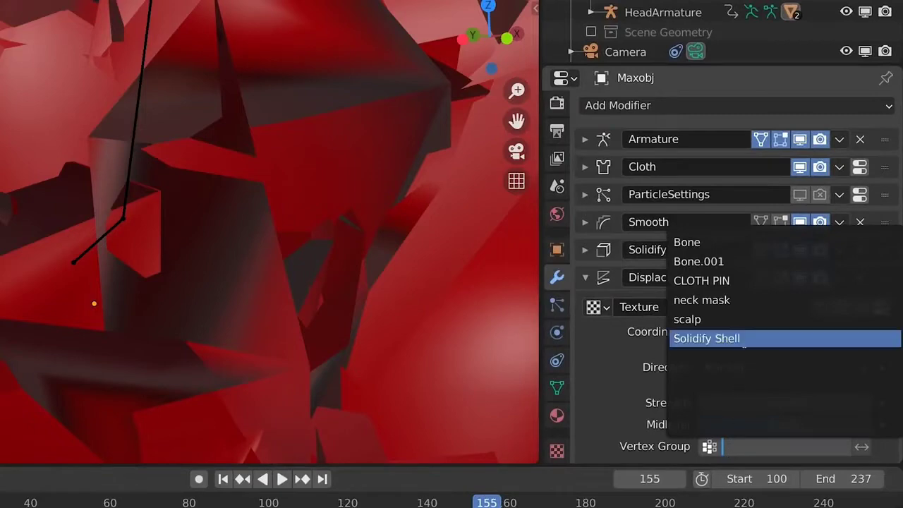
{"action": "left_click", "coordinate": [737, 338]}
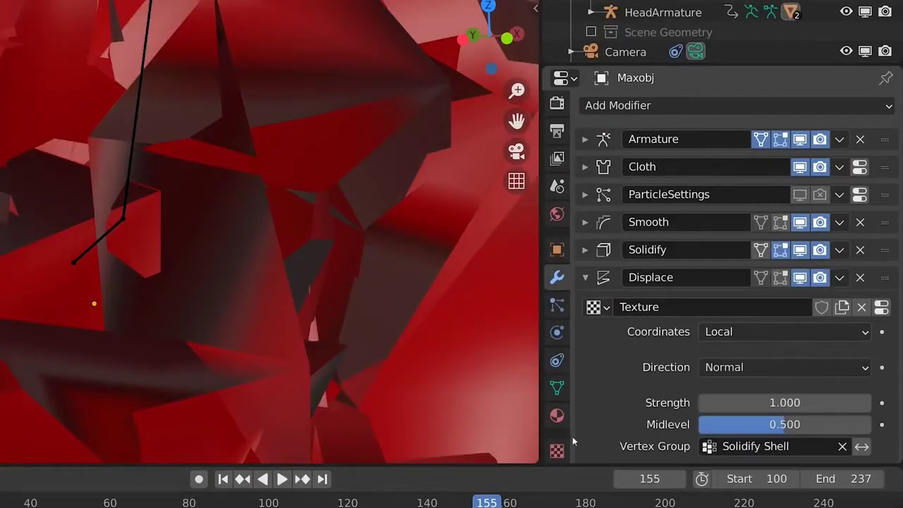
{"action": "left_click_drag", "start_coordinate": [784, 402], "coordinate": [726, 402]}
- Rename the displacement texture Flesh Displace and make it a Clouds texture with a size of 0.01
{"action": "left_click", "coordinate": [557, 450]}
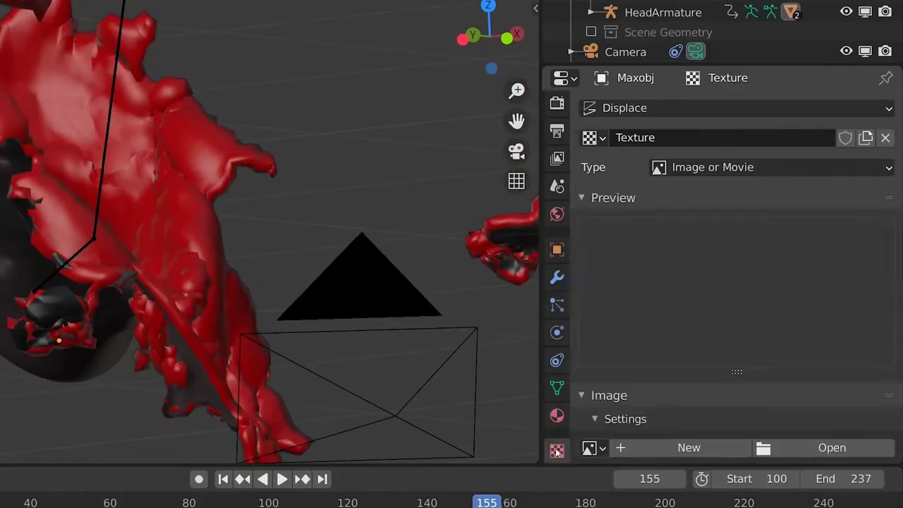
{"action": "double_click", "coordinate": [701, 137]}
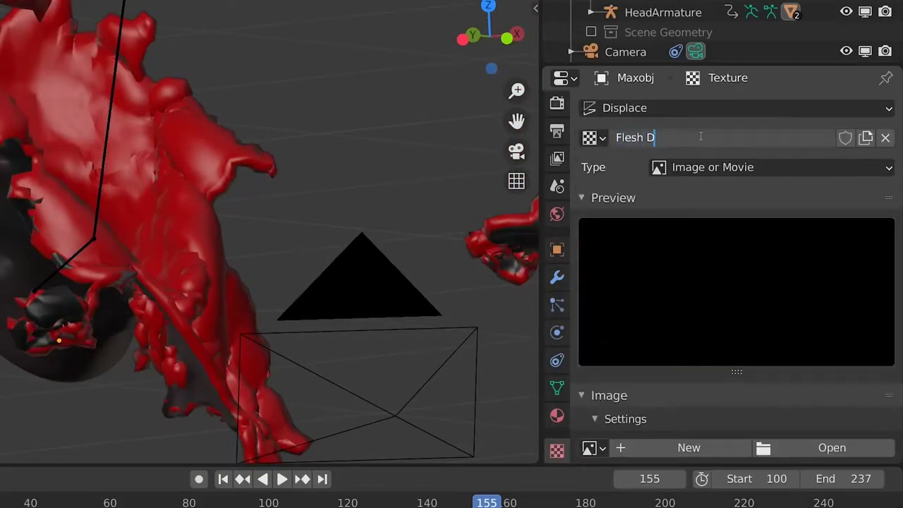
{"action": "key", "text": "Return"}
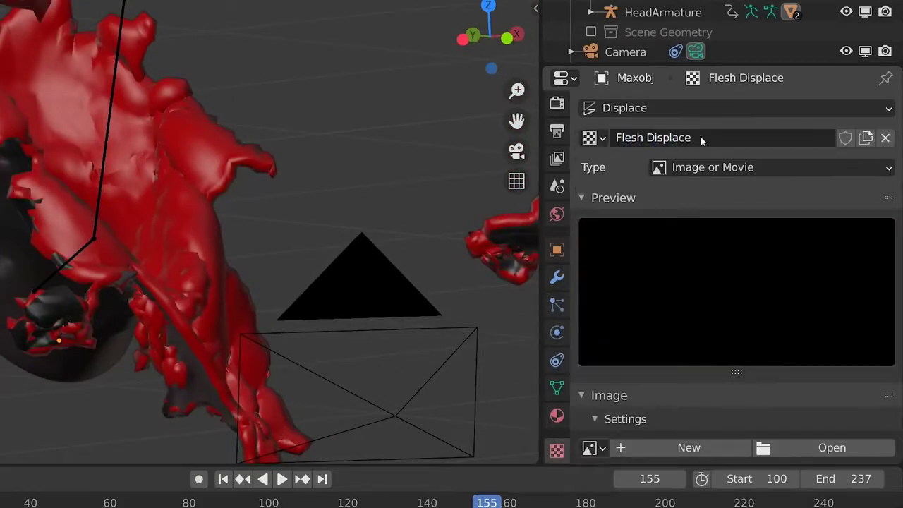
{"action": "left_click", "coordinate": [709, 168]}
{"action": "left_click", "coordinate": [735, 235]}
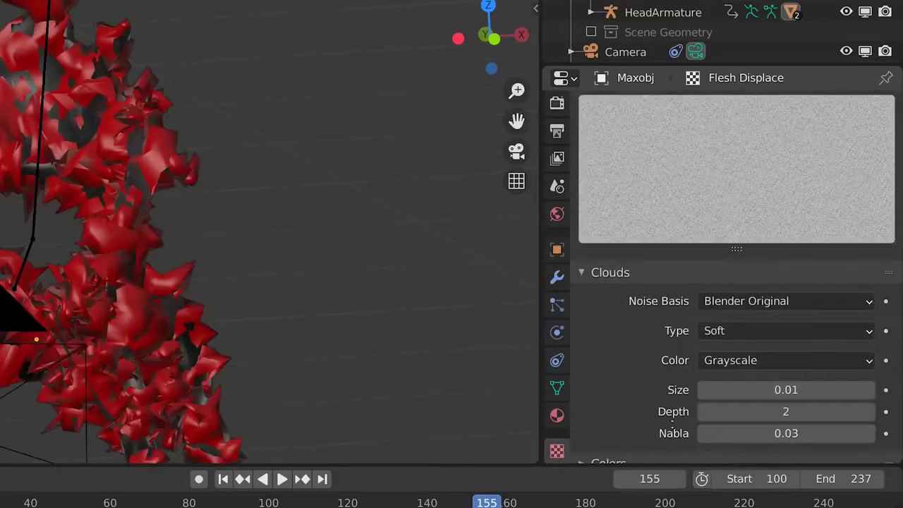
- Enable the Flesh Displace texture's color ramp, add a stop at 0.5 and remove the black stop at 0
{"action": "scroll", "coordinate": [692, 205], "scroll_direction": "down", "scroll_amount": 1}
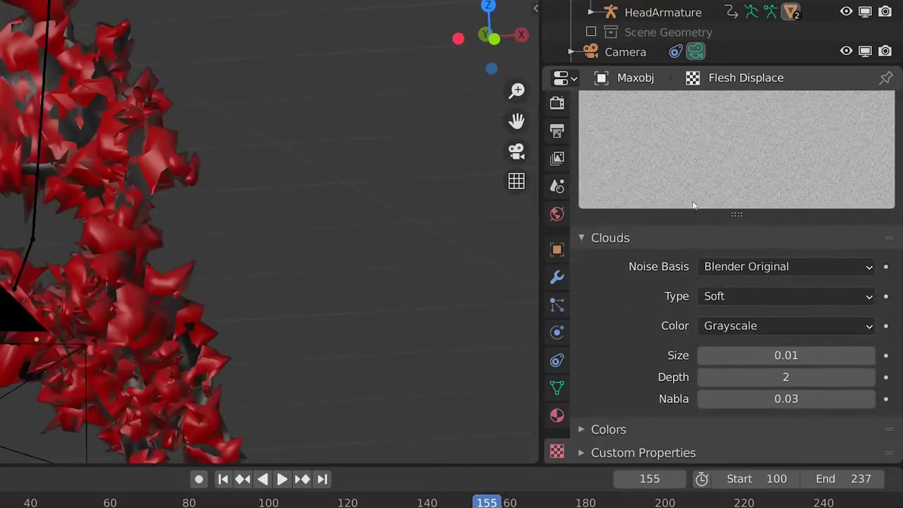
{"action": "left_click", "coordinate": [639, 429]}
{"action": "scroll", "coordinate": [741, 161], "scroll_direction": "down", "scroll_amount": 6}
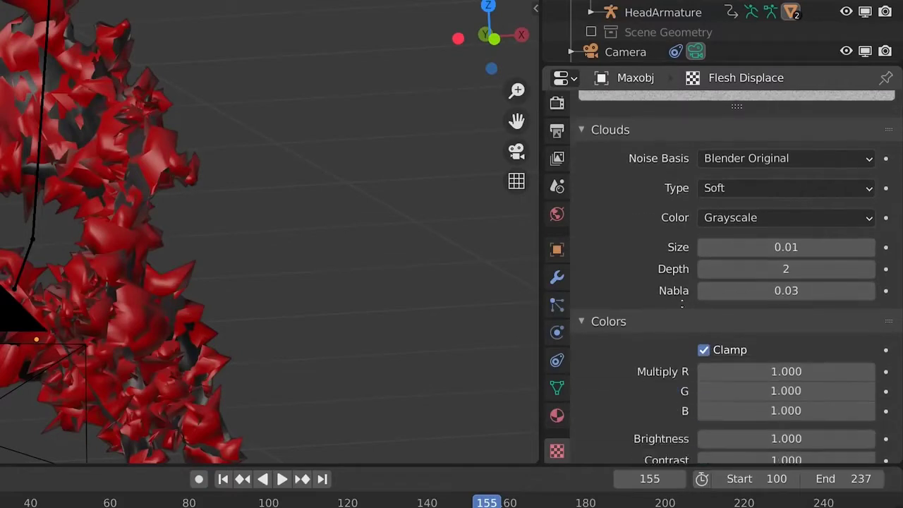
{"action": "left_click", "coordinate": [629, 430]}
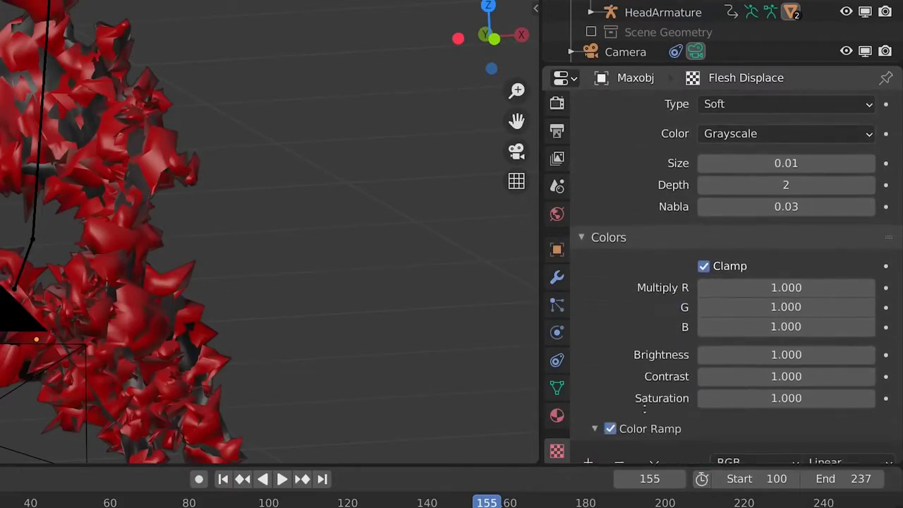
{"action": "scroll", "coordinate": [670, 227], "scroll_direction": "down", "scroll_amount": 3}
{"action": "left_click", "coordinate": [588, 369]}
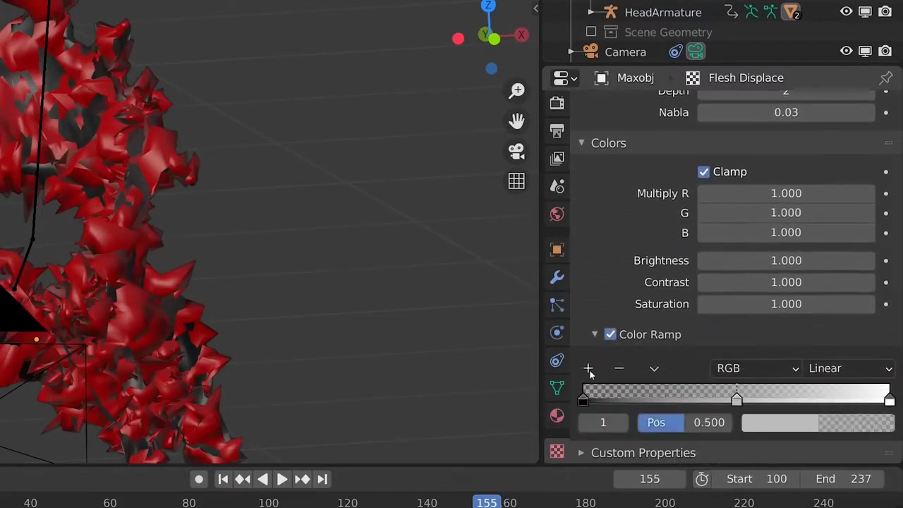
{"action": "left_click", "coordinate": [614, 400]}
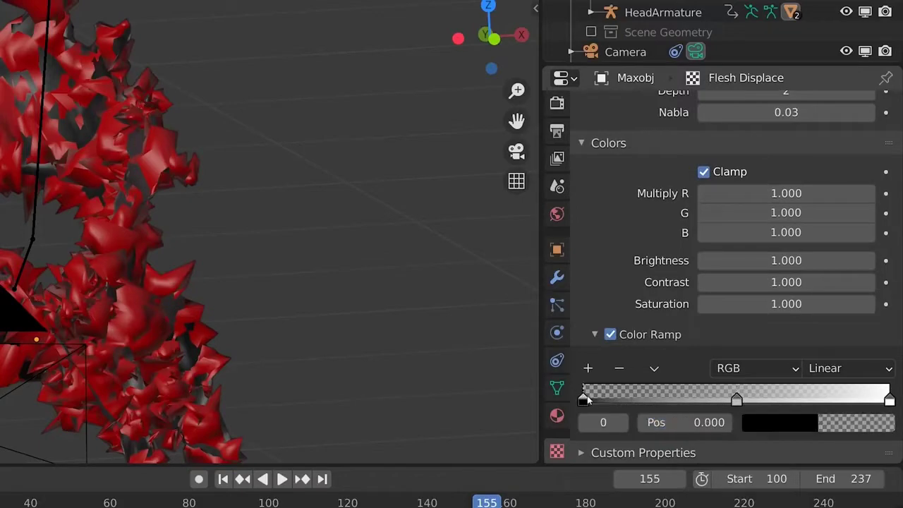
{"action": "left_click", "coordinate": [618, 368]}
{"action": "middle_click_drag", "start_coordinate": [162, 311], "coordinate": [211, 321]}
- Add a Subdivision Surface modifier to the head mesh and place it between Solidify and Displace in the stack
{"action": "left_click", "coordinate": [556, 277]}
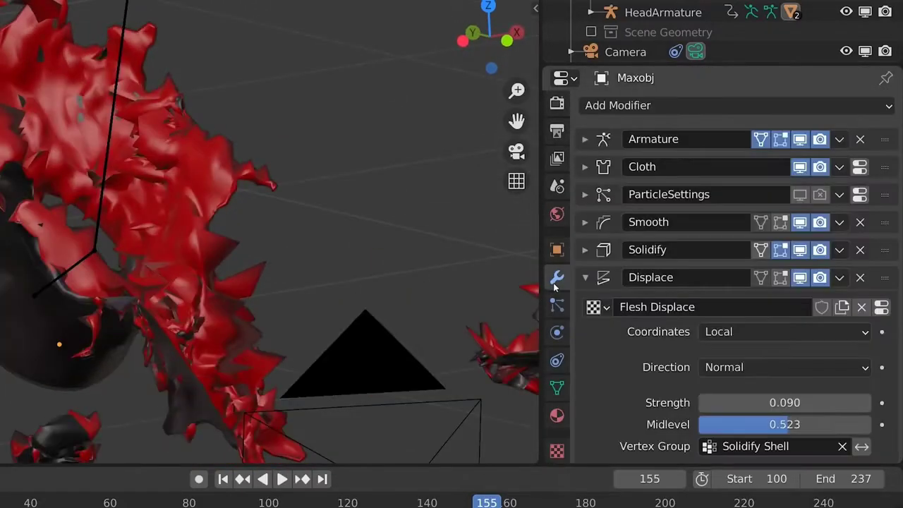
{"action": "left_click", "coordinate": [587, 278]}
{"action": "left_click", "coordinate": [600, 109]}
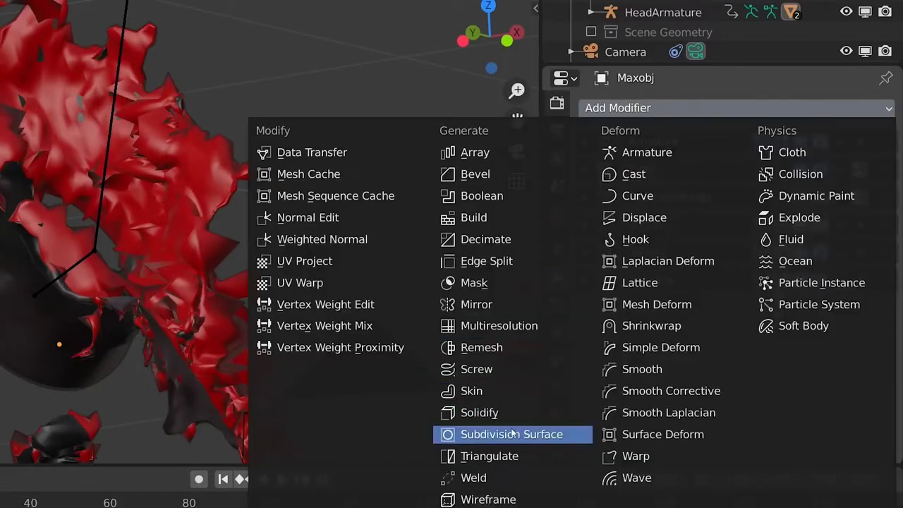
{"action": "left_click", "coordinate": [511, 433]}
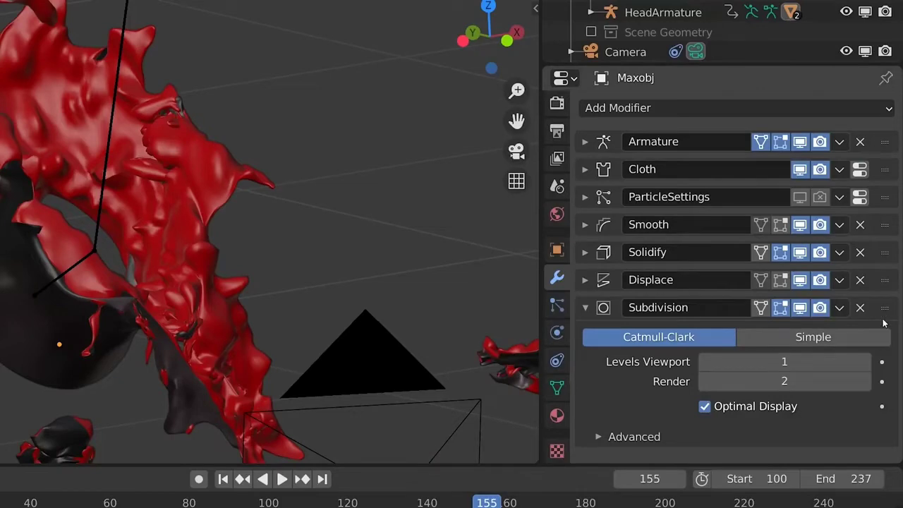
{"action": "left_click_drag", "start_coordinate": [885, 310], "coordinate": [883, 277]}
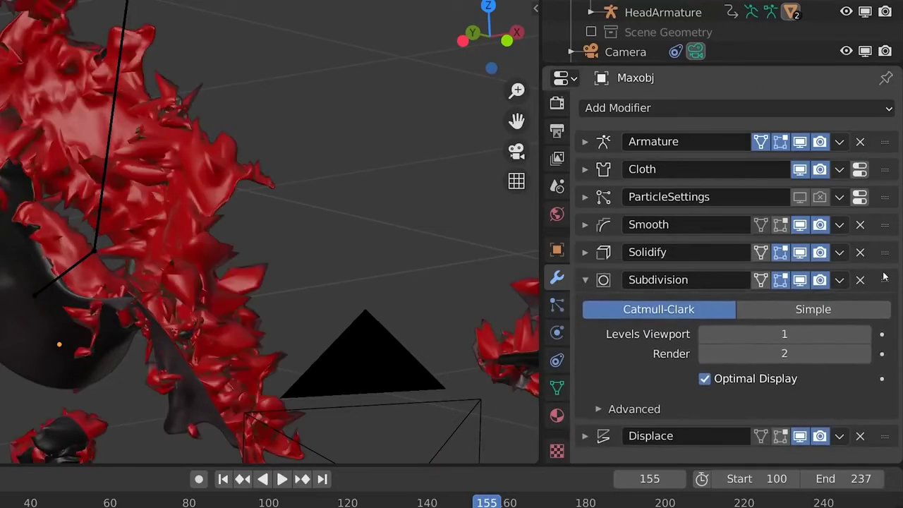
- Set the Clouds size of the Flesh Displace texture to 0.04
{"action": "middle_click_drag", "start_coordinate": [187, 255], "coordinate": [171, 258]}
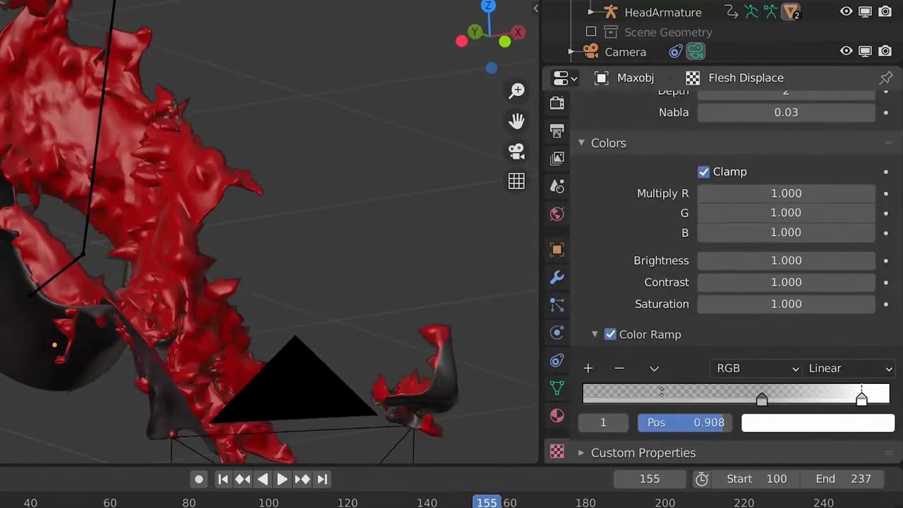
{"action": "middle_click_drag", "start_coordinate": [661, 393], "coordinate": [643, 483]}
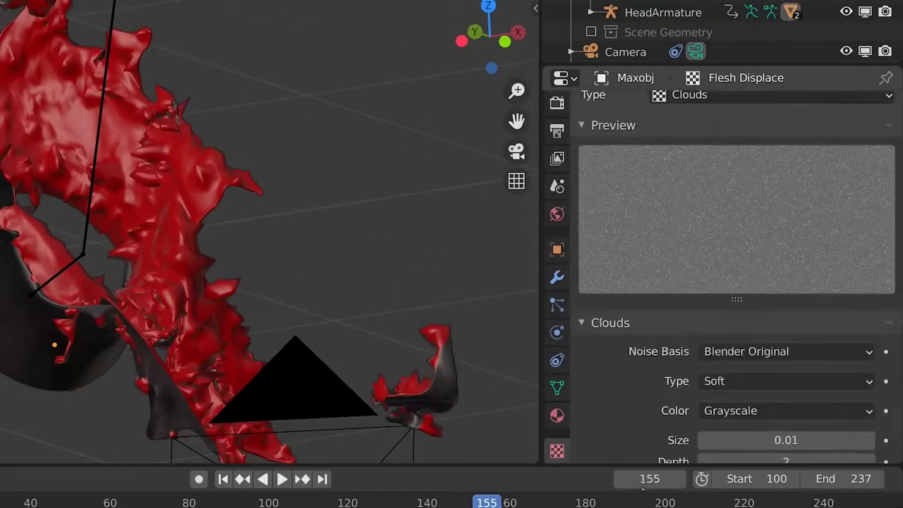
{"action": "scroll", "coordinate": [780, 300], "scroll_direction": "down", "scroll_amount": 5}
{"action": "left_click_drag", "start_coordinate": [783, 305], "coordinate": [803, 304]}
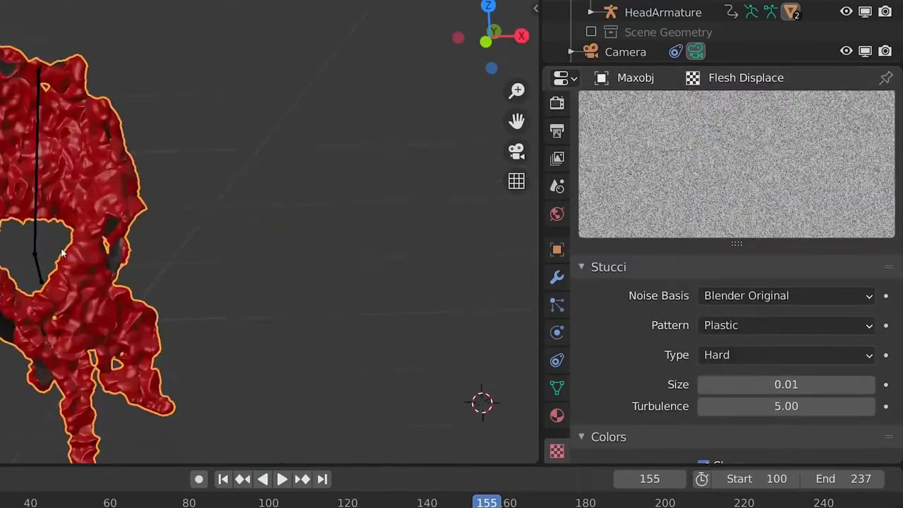
- Switch the texture to Stucci with Plastic pattern, Hard type and size 0.01, and change the viewport shading to inspect the flesh
{"action": "scroll", "coordinate": [112, 213], "scroll_direction": "up", "scroll_amount": 3}
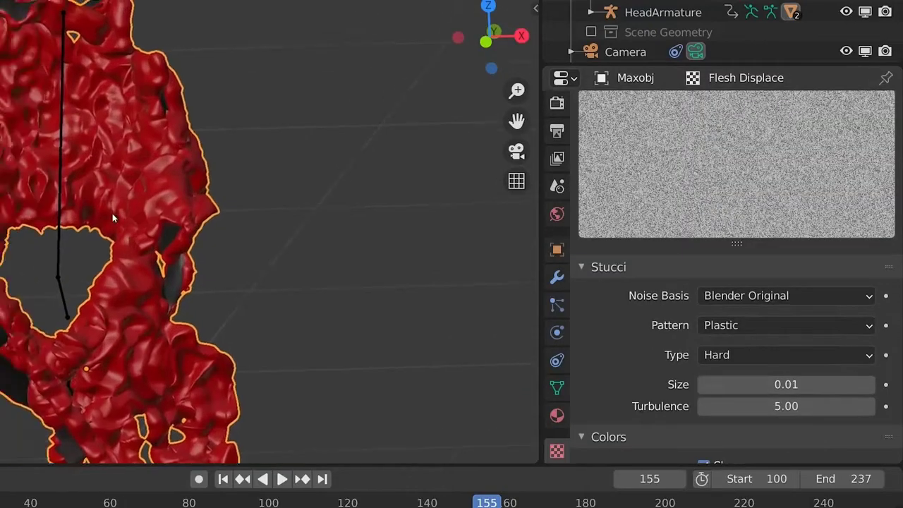
{"action": "middle_click_drag", "start_coordinate": [112, 213], "coordinate": [196, 203]}
{"action": "key", "text": "z"}
{"action": "left_click", "coordinate": [162, 154]}
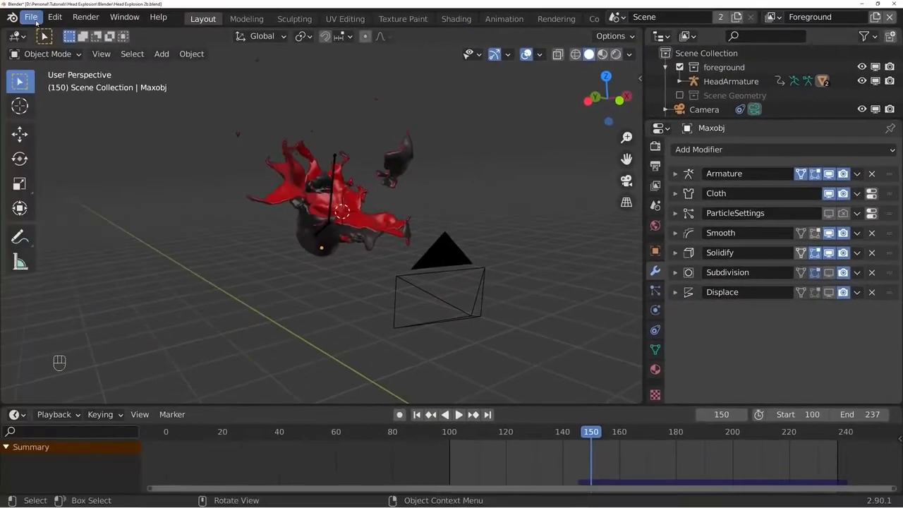
- Import the 12140_Skull_v3_L2 OBJ model, then scale, rotate and move it to fit inside the head
{"action": "left_click", "coordinate": [31, 16]}
{"action": "mouse_move", "coordinate": [73, 207]}
{"action": "left_click", "coordinate": [277, 326]}
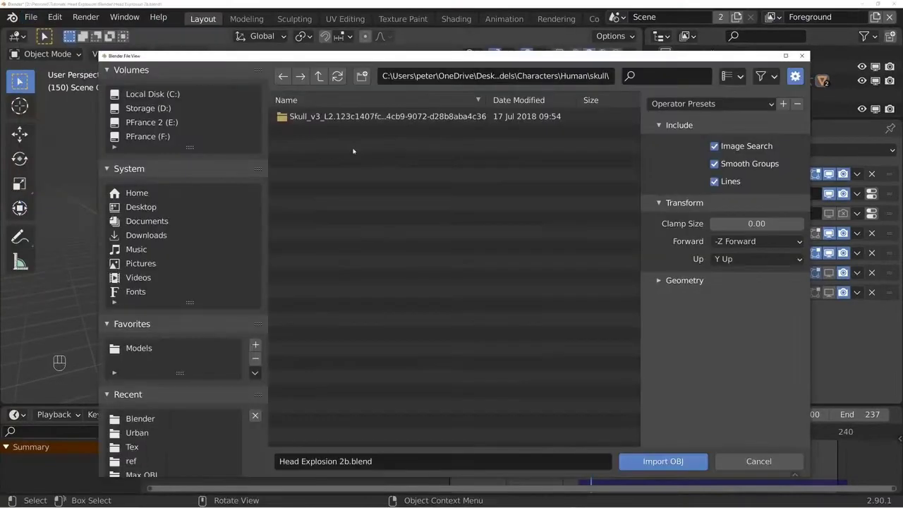
{"action": "left_click", "coordinate": [358, 121]}
{"action": "double_click", "coordinate": [359, 122]}
{"action": "double_click", "coordinate": [357, 133]}
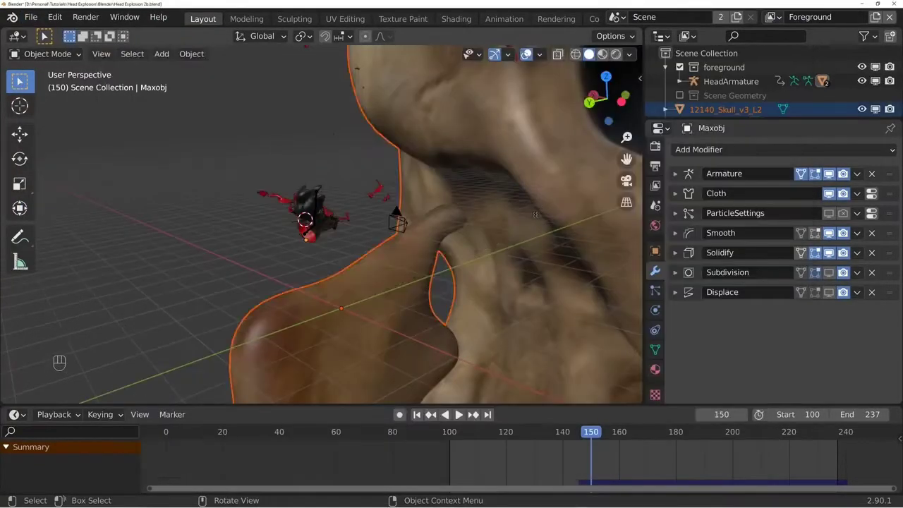
{"action": "key", "text": "s"}
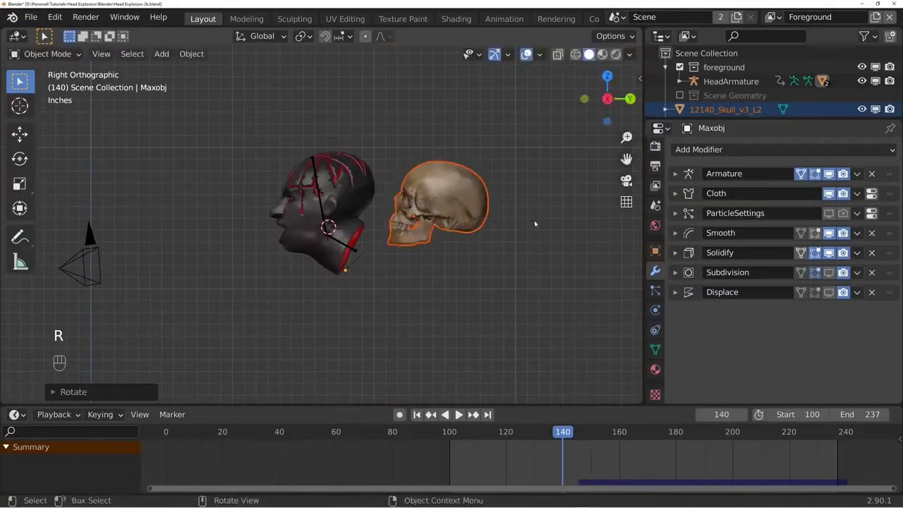
{"action": "key", "text": "g"}
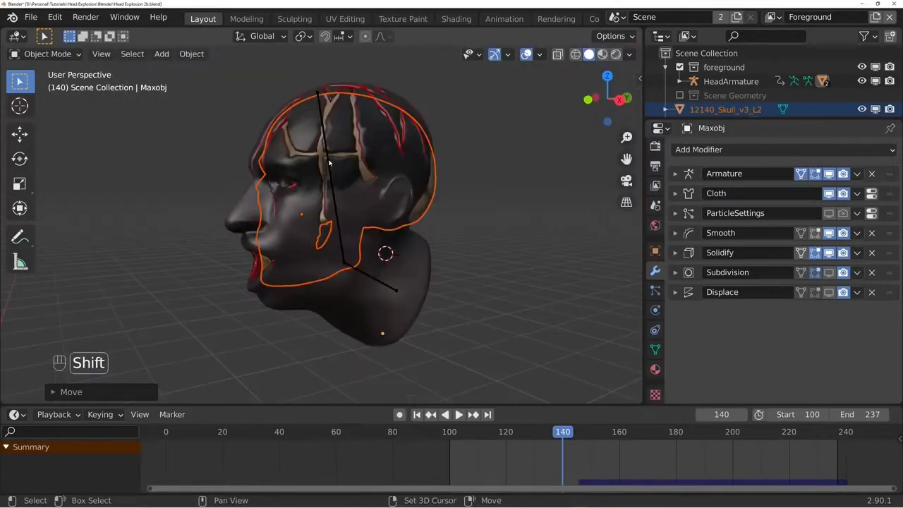
- Parent the skull to the armature's Bone.001 with the Bone option and play the animation to check its movement
{"action": "left_click", "coordinate": [328, 163], "text": "shift"}
{"action": "key", "text": "ctrl+Tab"}
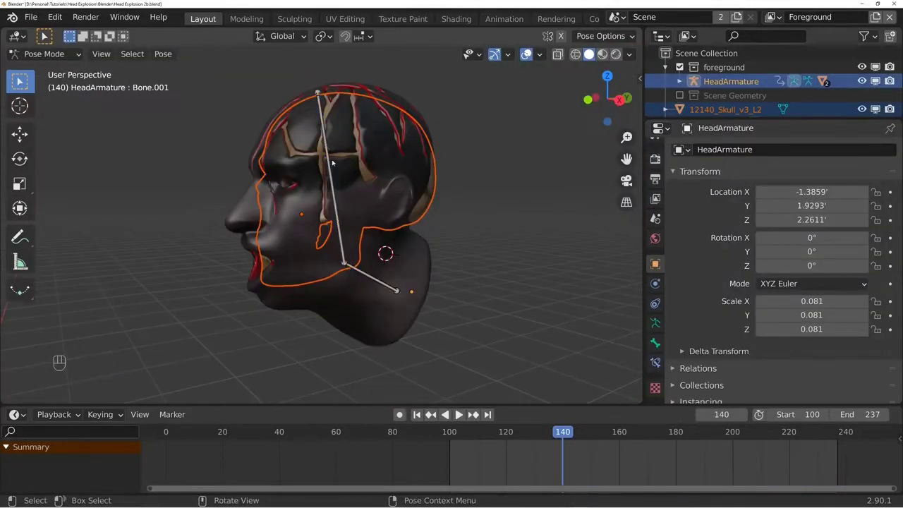
{"action": "left_click", "coordinate": [328, 163]}
{"action": "key", "text": "ctrl+p"}
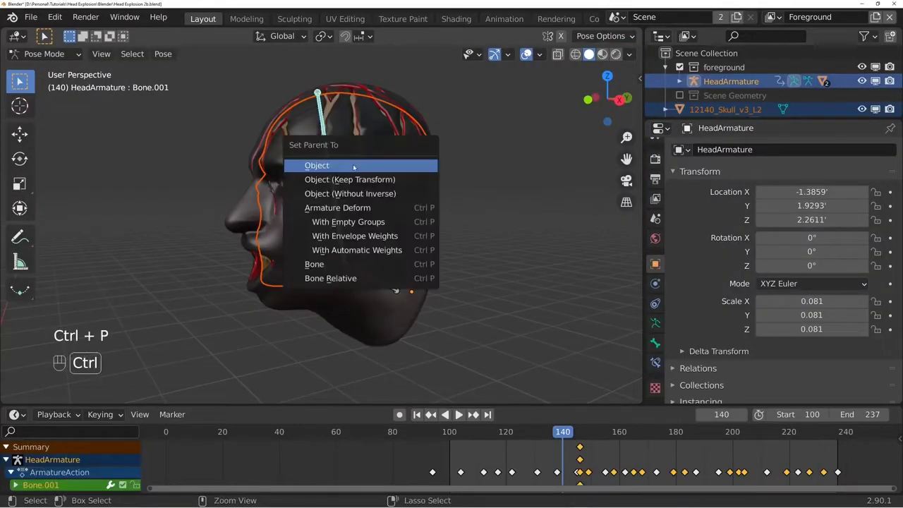
{"action": "left_click", "coordinate": [343, 264]}
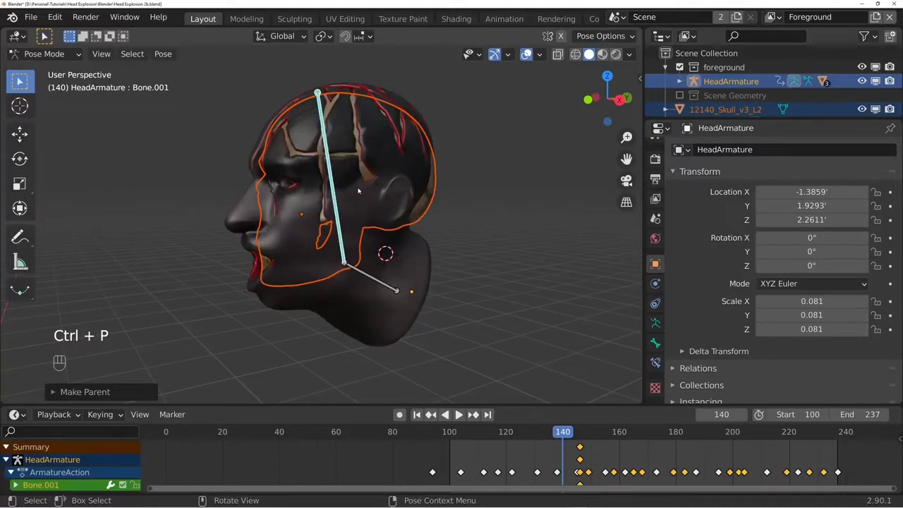
{"action": "key", "text": "ctrl+Tab"}
{"action": "key", "text": "space"}
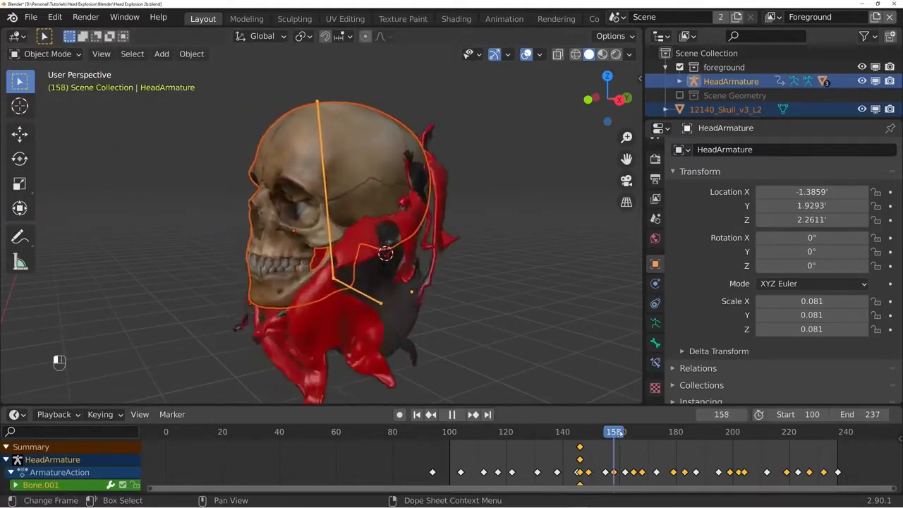
{"action": "key", "text": "alt+a"}
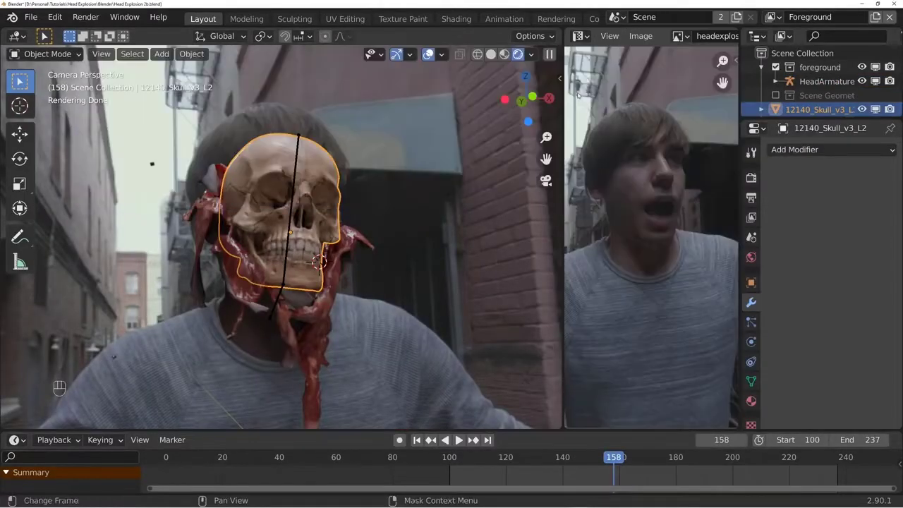
- Enlarge the image editor, display the Skull.jpg texture in it and save it as a separate image file
{"action": "left_click_drag", "start_coordinate": [566, 102], "coordinate": [363, 106]}
{"action": "scroll", "coordinate": [307, 220], "scroll_direction": "up", "scroll_amount": 4}
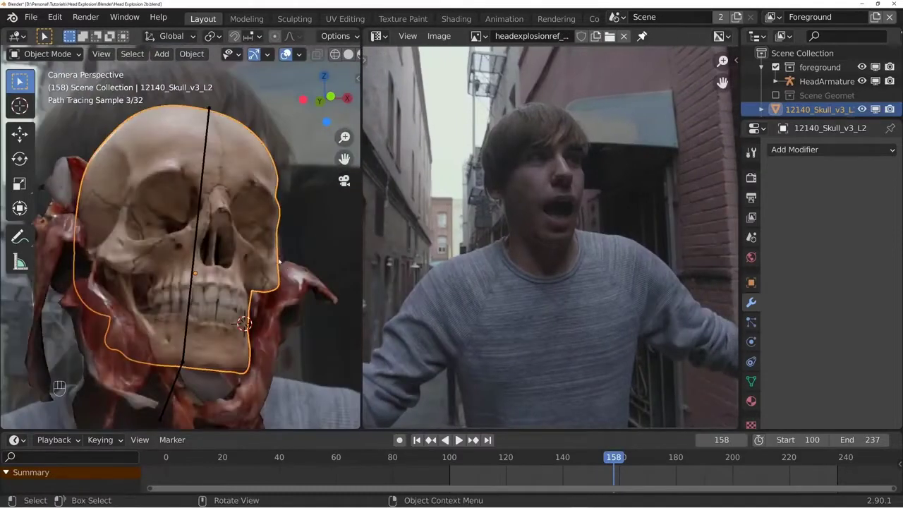
{"action": "left_click", "coordinate": [477, 36]}
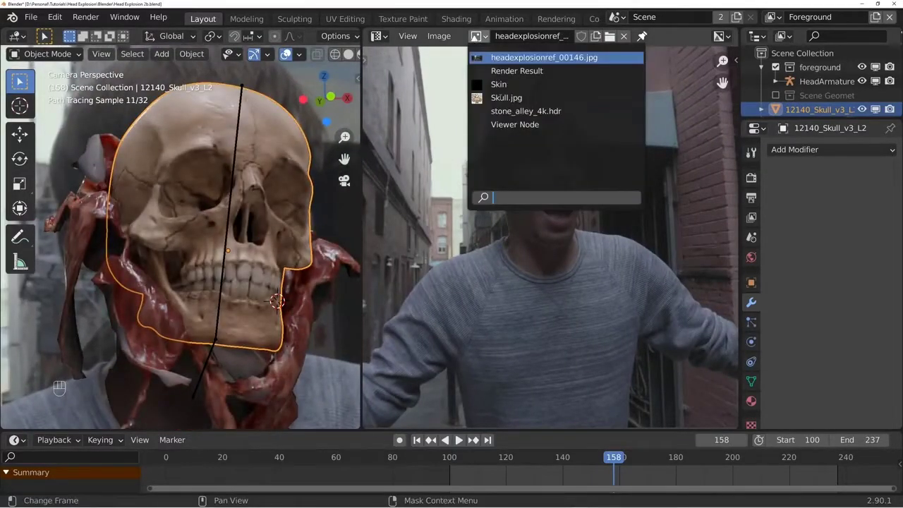
{"action": "left_click", "coordinate": [501, 97]}
{"action": "left_click", "coordinate": [439, 36]}
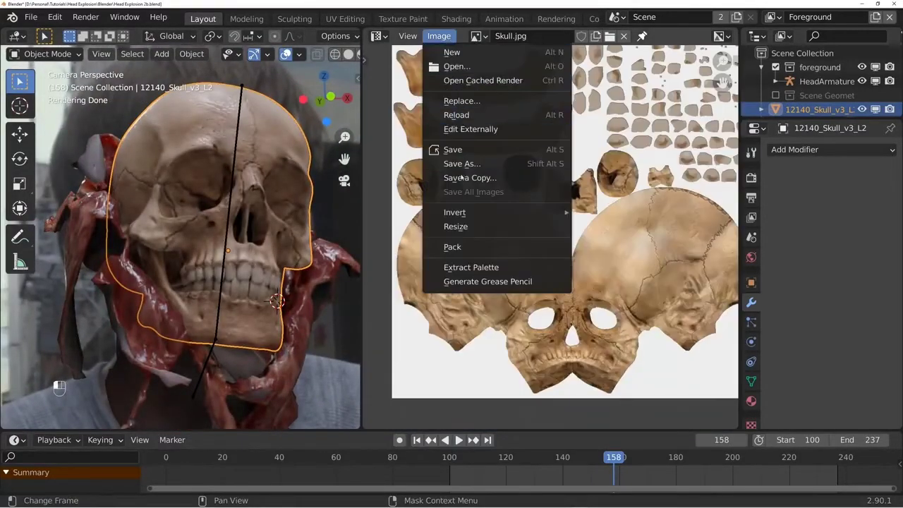
{"action": "left_click", "coordinate": [469, 169]}
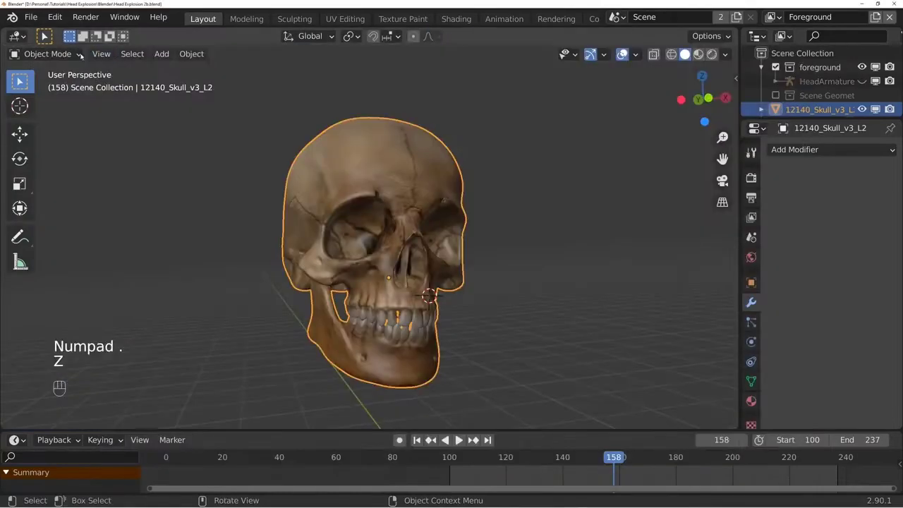
- Switch the skull to Texture Paint mode and undo the last paint stroke
{"action": "left_click", "coordinate": [44, 54]}
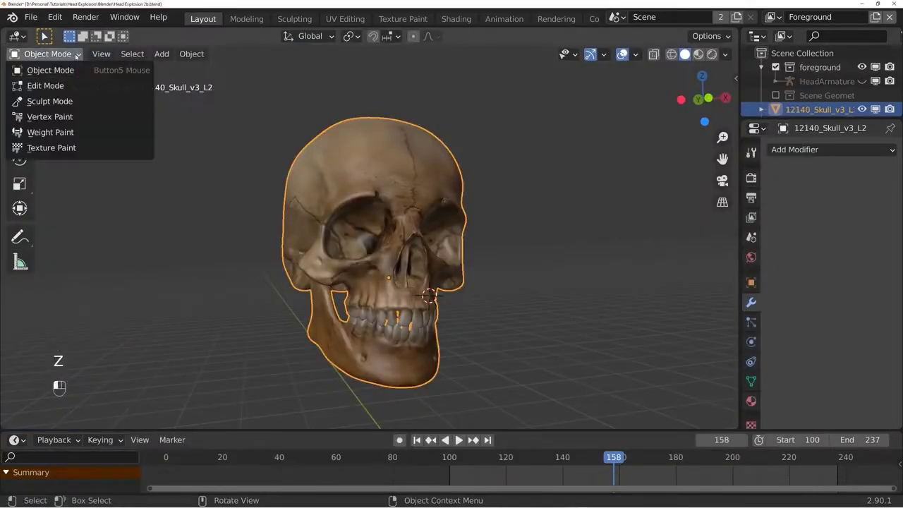
{"action": "left_click", "coordinate": [50, 147]}
{"action": "scroll", "coordinate": [374, 204], "scroll_direction": "up", "scroll_amount": 3}
{"action": "key", "text": "ctrl+z"}
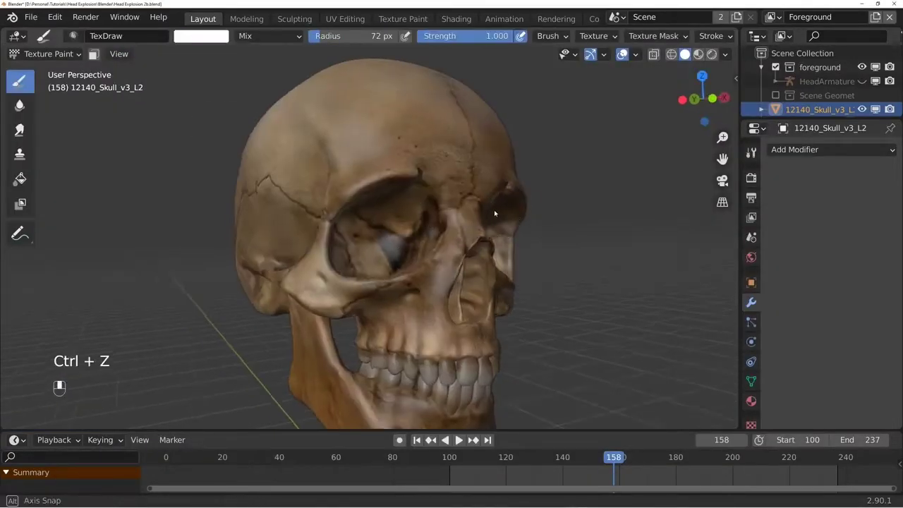
- Create a new texture for the TexDraw brush and open its texture settings
{"action": "key", "text": "n"}
{"action": "scroll", "coordinate": [667, 264], "scroll_direction": "down", "scroll_amount": 10}
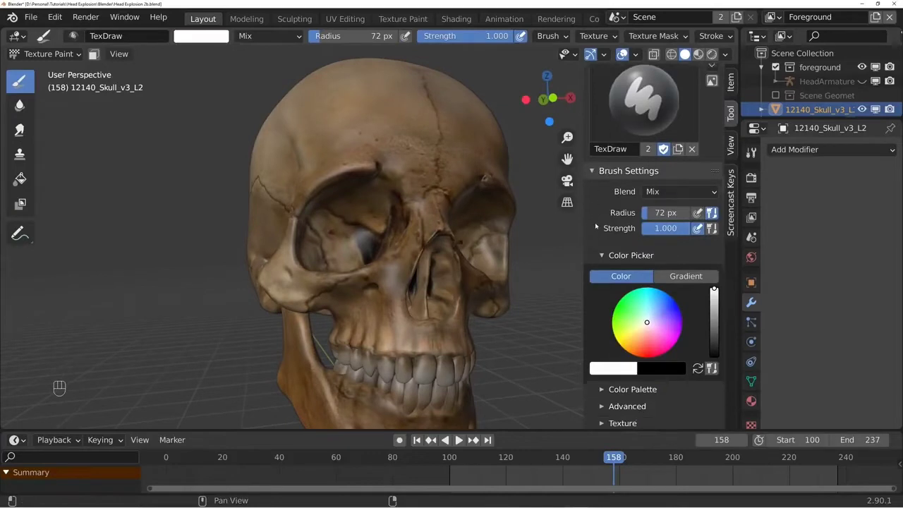
{"action": "left_click", "coordinate": [622, 287]}
{"action": "scroll", "coordinate": [627, 296], "scroll_direction": "down", "scroll_amount": 2}
{"action": "left_click", "coordinate": [631, 277]}
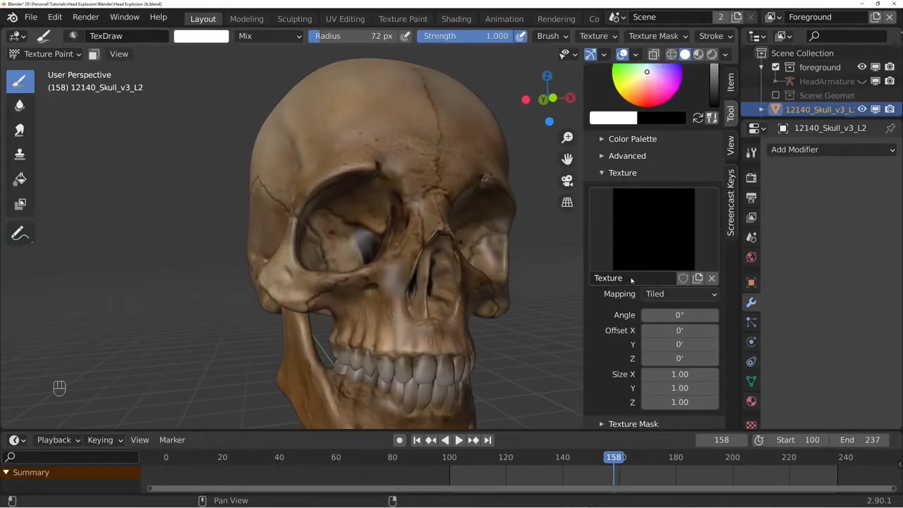
{"action": "left_click", "coordinate": [750, 424]}
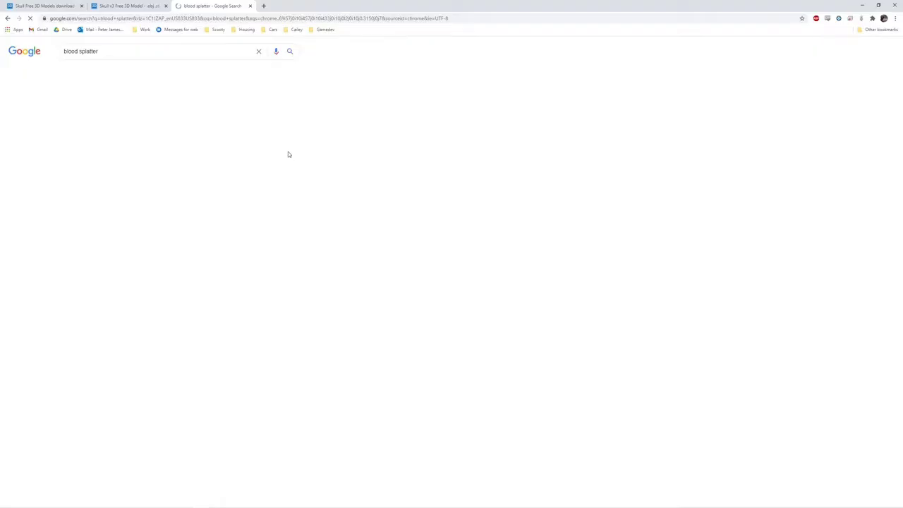
- In the web browser, filter the blood splatter image results to transparent ones and save the StickPNG splatter as a PNG
{"action": "left_click", "coordinate": [96, 72]}
{"action": "left_click", "coordinate": [283, 71]}
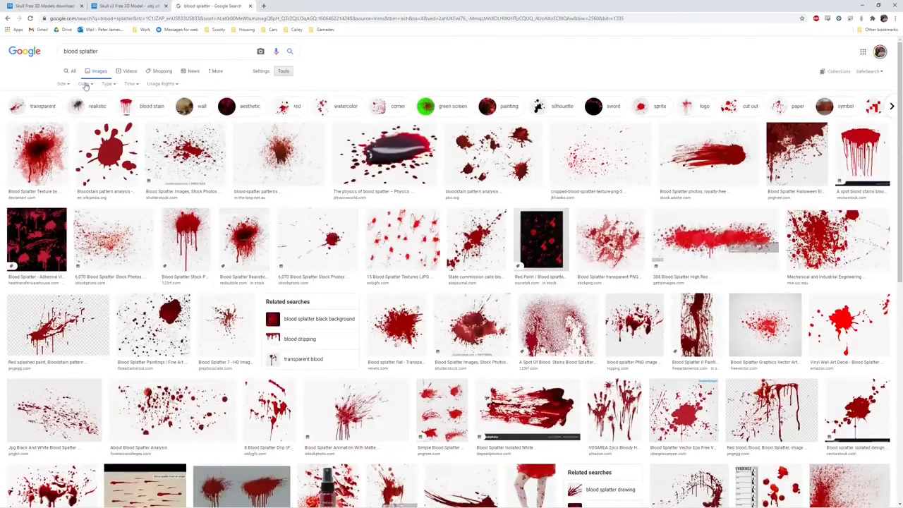
{"action": "left_click", "coordinate": [92, 83]}
{"action": "left_click", "coordinate": [101, 120]}
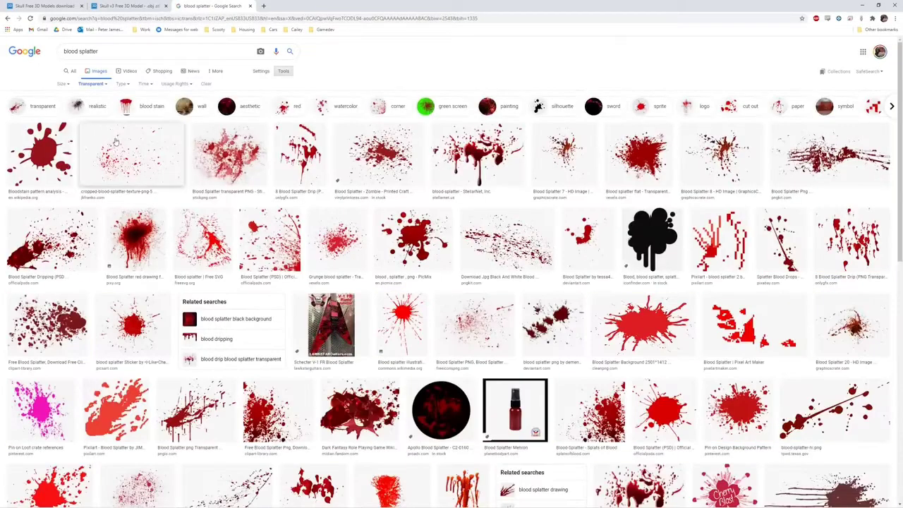
{"action": "left_click", "coordinate": [219, 165]}
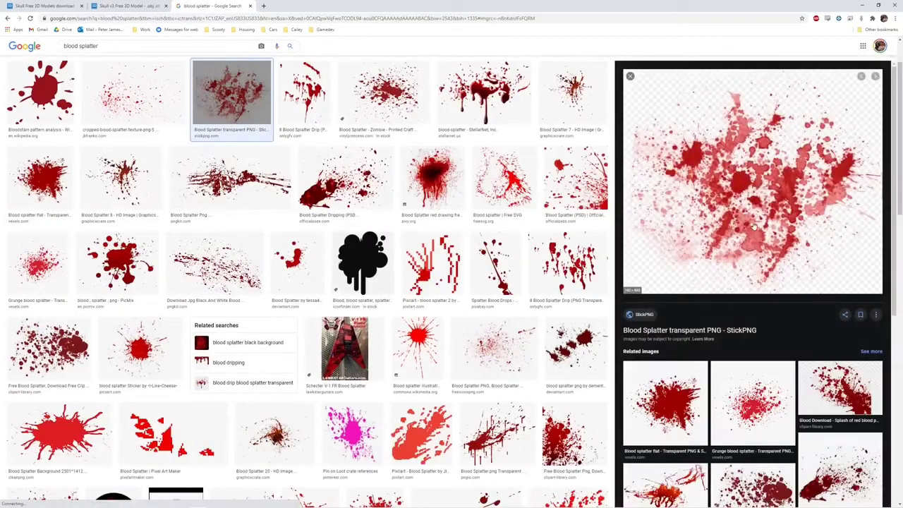
{"action": "right_click", "coordinate": [759, 200]}
{"action": "left_click", "coordinate": [797, 272]}
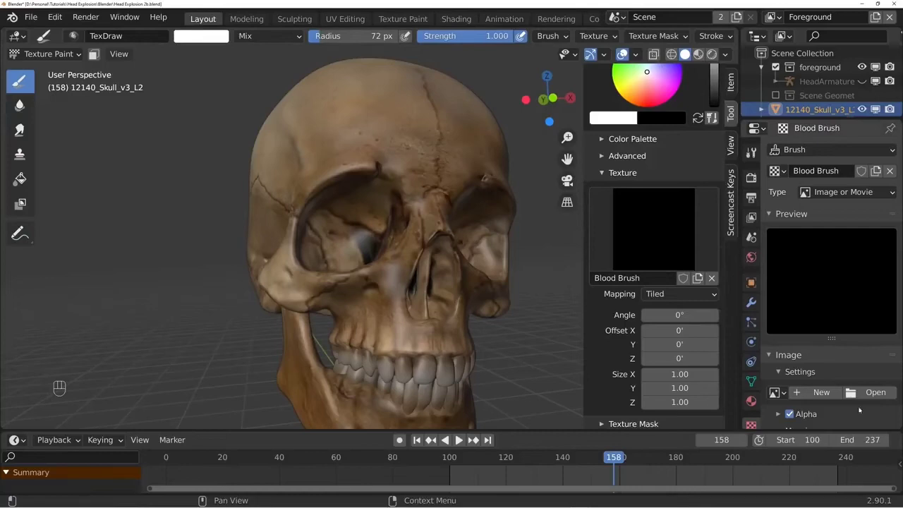
- Load 580b585b2edbce24c47b294f.png as the Blood Brush texture's image in Blender and try it out on the skull
{"action": "left_click", "coordinate": [872, 392]}
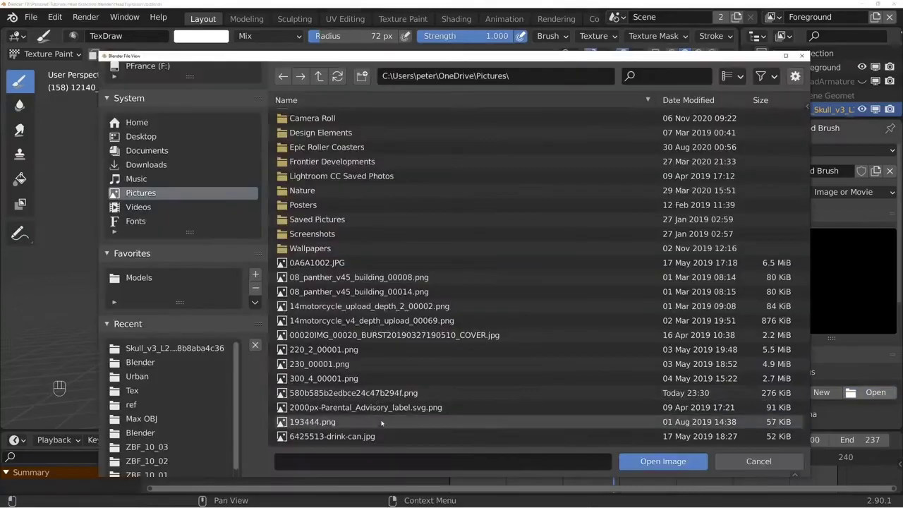
{"action": "left_click", "coordinate": [370, 388]}
{"action": "left_click", "coordinate": [627, 458]}
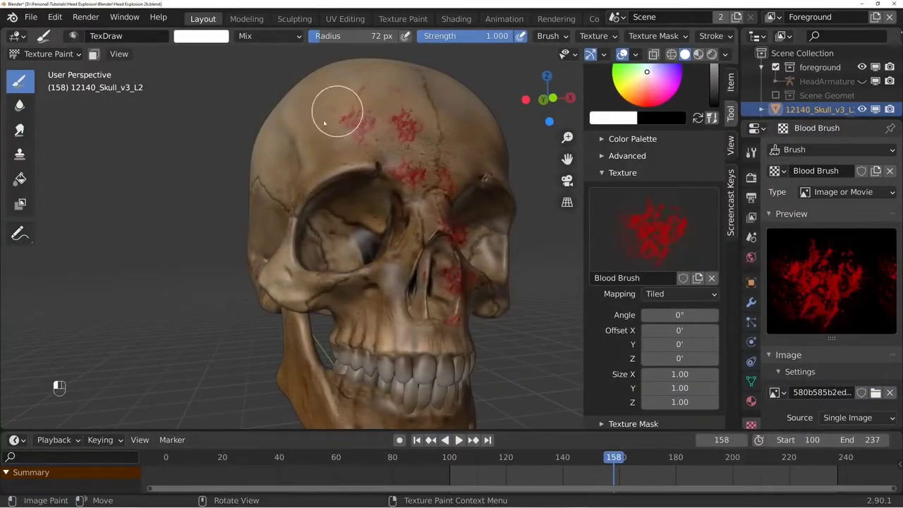
{"action": "middle_click_drag", "start_coordinate": [406, 240], "coordinate": [429, 246]}
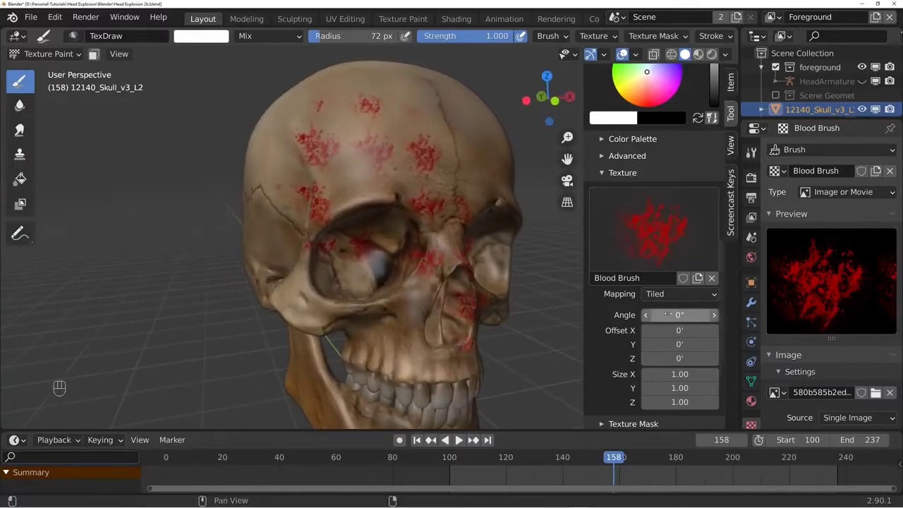
- Set the brush texture mapping to View Plane with random angle, and set the stroke jitter to about 0.44
{"action": "left_click", "coordinate": [681, 293]}
{"action": "left_click", "coordinate": [659, 308]}
{"action": "left_click", "coordinate": [645, 345]}
{"action": "scroll", "coordinate": [633, 376], "scroll_direction": "down", "scroll_amount": 2}
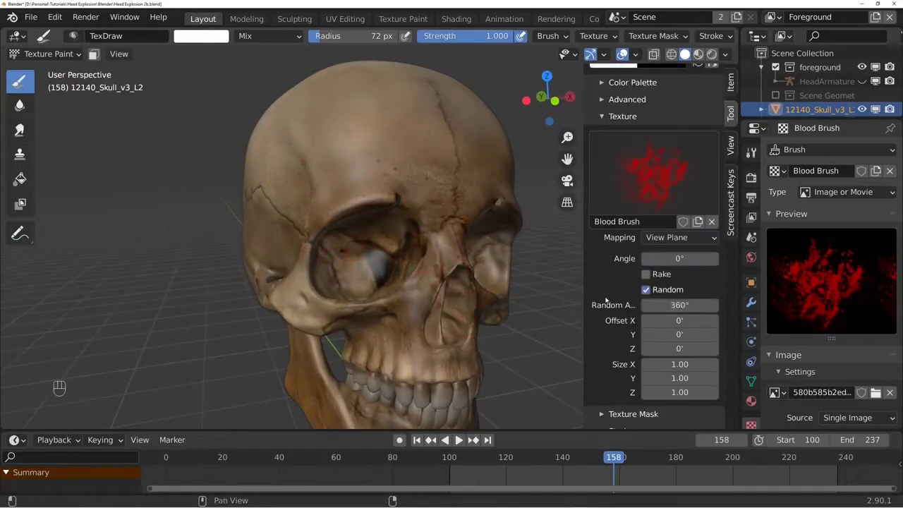
{"action": "scroll", "coordinate": [615, 326], "scroll_direction": "down", "scroll_amount": 6}
{"action": "left_click", "coordinate": [627, 353]}
{"action": "scroll", "coordinate": [623, 340], "scroll_direction": "down", "scroll_amount": 9}
{"action": "left_click_drag", "start_coordinate": [670, 337], "coordinate": [679, 336]}
- Paint red blood splatter across the skull's forehead, eye sockets, cheekbones, sides and jaw
{"action": "mouse_move", "coordinate": [472, 177]}
{"action": "left_mouse_down"}
{"action": "mouse_move", "coordinate": [312, 161]}
{"action": "mouse_move", "coordinate": [452, 257]}
{"action": "left_mouse_up"}
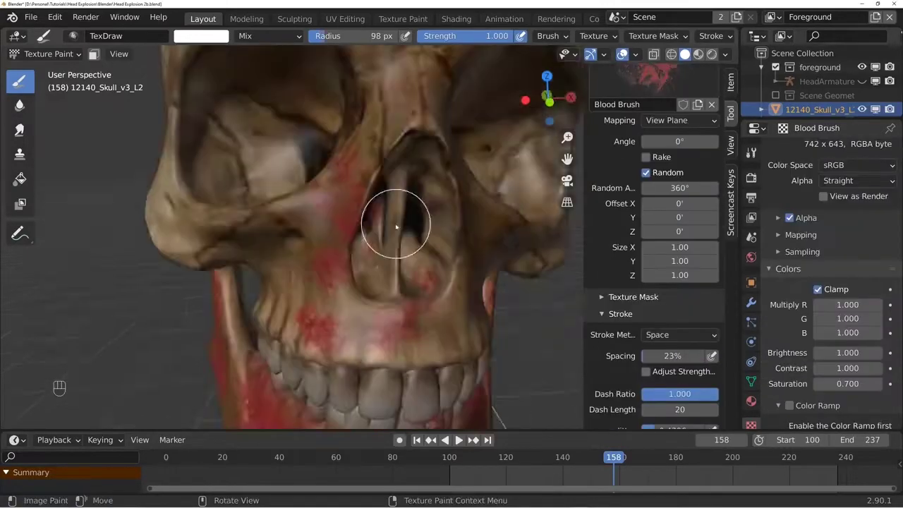
{"action": "scroll", "coordinate": [395, 222], "scroll_direction": "up", "scroll_amount": 2}
{"action": "middle_click_drag", "start_coordinate": [363, 261], "coordinate": [348, 274]}
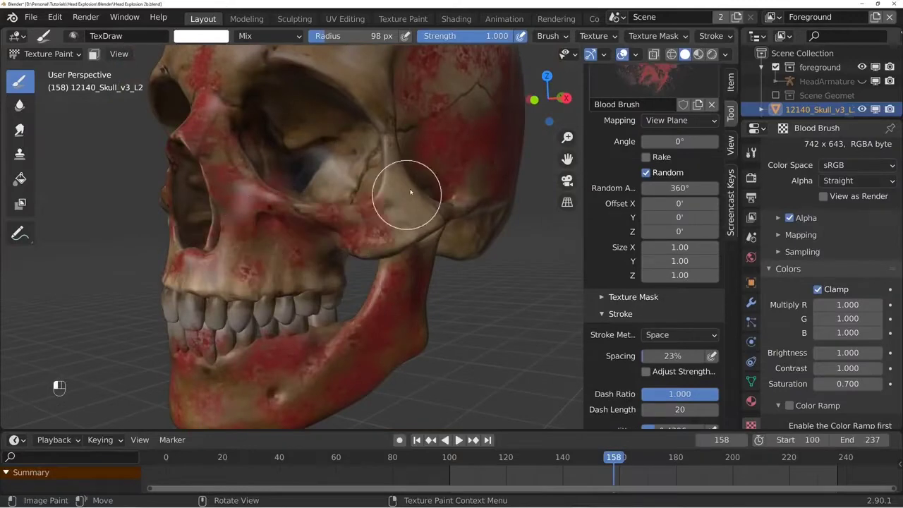
{"action": "middle_click_drag", "start_coordinate": [411, 192], "coordinate": [435, 266]}
{"action": "left_click_drag", "start_coordinate": [424, 254], "coordinate": [435, 266]}
{"action": "middle_click_drag", "start_coordinate": [436, 266], "coordinate": [438, 176]}
{"action": "left_click_drag", "start_coordinate": [452, 173], "coordinate": [439, 149]}
{"action": "scroll", "coordinate": [423, 184], "scroll_direction": "down", "scroll_amount": 4}
{"action": "mouse_move", "coordinate": [439, 169]}
{"action": "middle_mouse_down"}
{"action": "mouse_move", "coordinate": [347, 236]}
{"action": "mouse_move", "coordinate": [558, 385]}
{"action": "middle_mouse_up"}
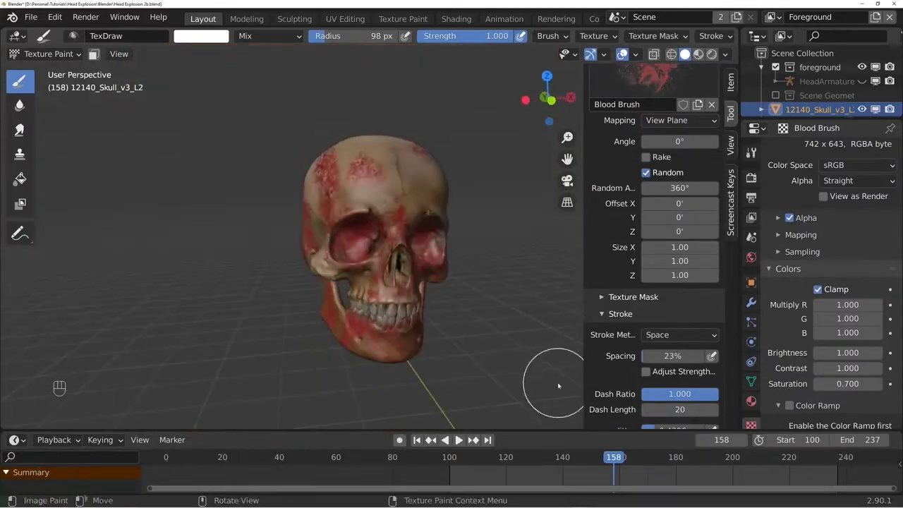
- Set the blood texture's brightness to 0.700 and saturation to 0.500, and paint darker splatter over the cranium's sides and back
{"action": "left_click", "coordinate": [852, 385]}
{"action": "scroll", "coordinate": [373, 212], "scroll_direction": "up", "scroll_amount": 3}
{"action": "middle_click_drag", "start_coordinate": [310, 191], "coordinate": [369, 202]}
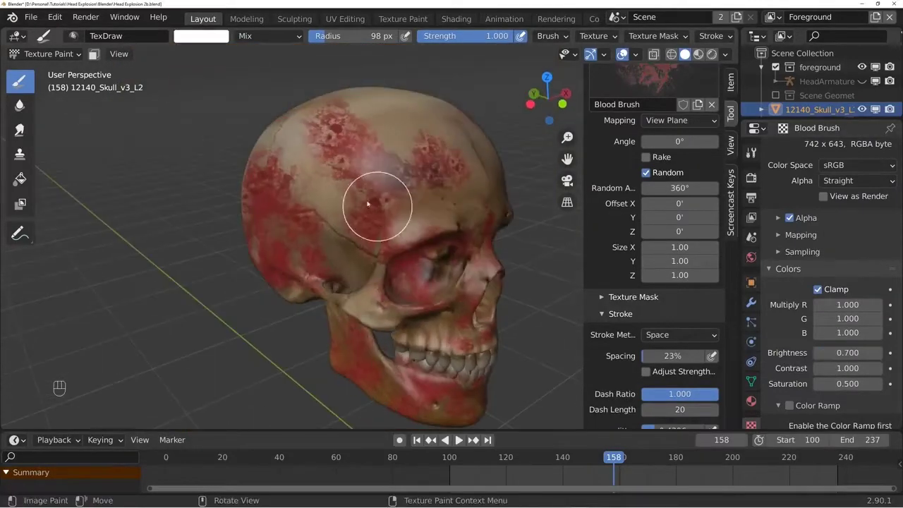
{"action": "left_click_drag", "start_coordinate": [369, 202], "coordinate": [367, 233]}
{"action": "mouse_move", "coordinate": [296, 247]}
{"action": "middle_mouse_down"}
{"action": "mouse_move", "coordinate": [359, 260]}
{"action": "mouse_move", "coordinate": [395, 240]}
{"action": "middle_mouse_up"}
{"action": "mouse_move", "coordinate": [353, 211]}
{"action": "left_mouse_down"}
{"action": "mouse_move", "coordinate": [261, 264]}
{"action": "mouse_move", "coordinate": [384, 225]}
{"action": "left_mouse_up"}
{"action": "scroll", "coordinate": [339, 240], "scroll_direction": "down", "scroll_amount": 3}
{"action": "scroll", "coordinate": [674, 230], "scroll_direction": "up", "scroll_amount": 10}
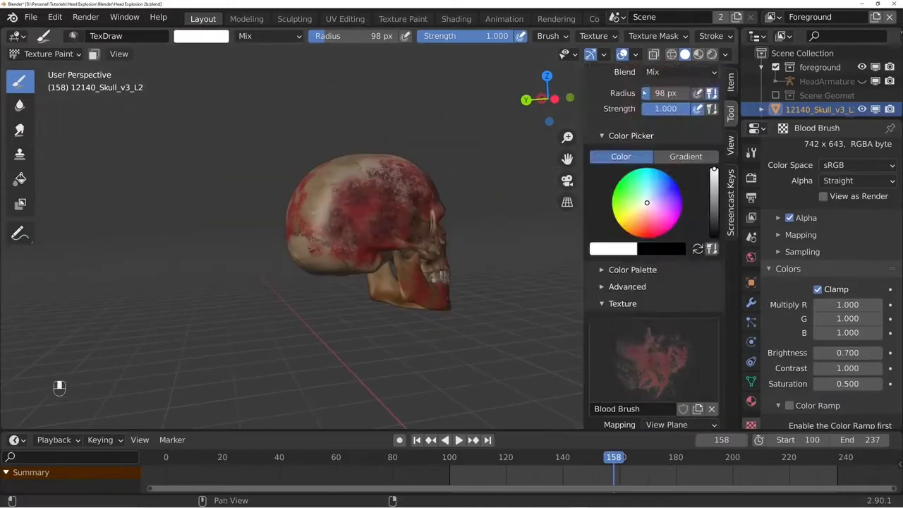
{"action": "scroll", "coordinate": [684, 282], "scroll_direction": "down", "scroll_amount": 13}
{"action": "middle_click_drag", "start_coordinate": [309, 221], "coordinate": [414, 258]}
{"action": "scroll", "coordinate": [415, 257], "scroll_direction": "up", "scroll_amount": 3}
{"action": "middle_click_drag", "start_coordinate": [317, 369], "coordinate": [387, 322]}
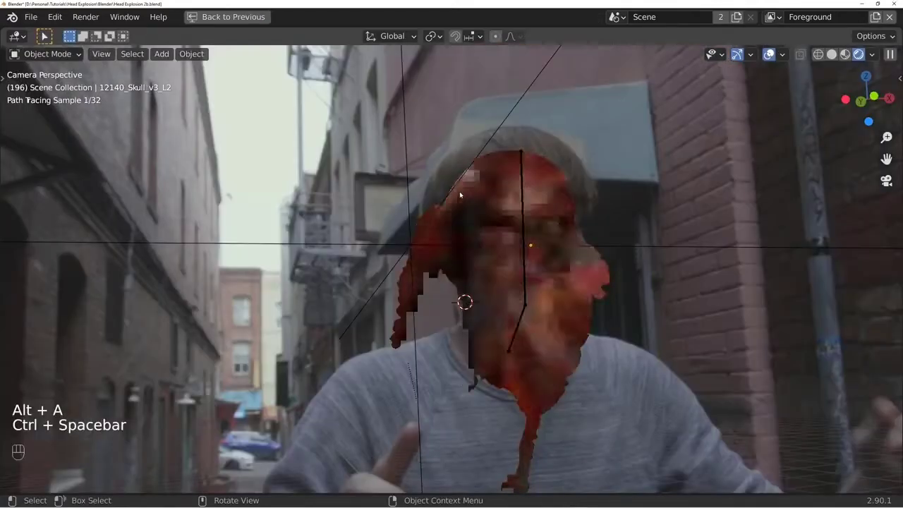
- Select all linked geometry of the skull's lower jaw and teeth and separate it into its own object
{"action": "middle_click_drag", "start_coordinate": [715, 268], "coordinate": [591, 167], "text": "shift"}
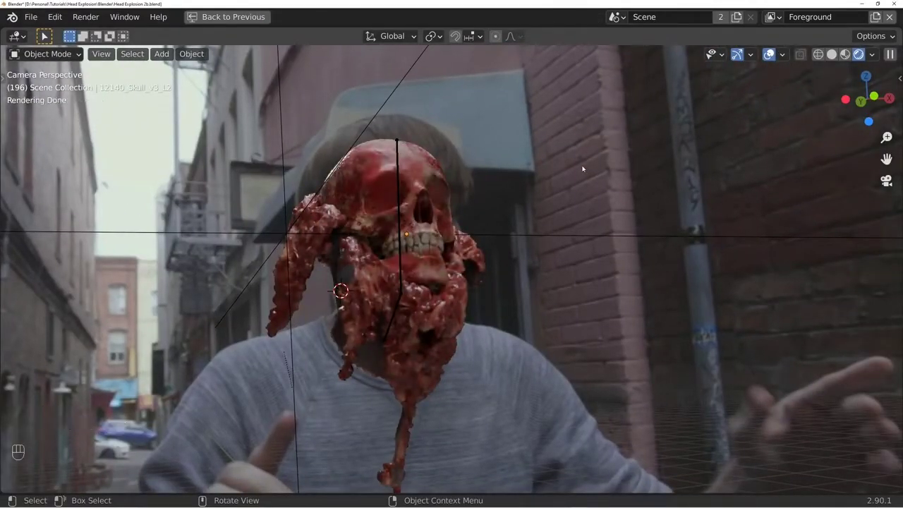
{"action": "scroll", "coordinate": [582, 169], "scroll_direction": "down", "scroll_amount": 2}
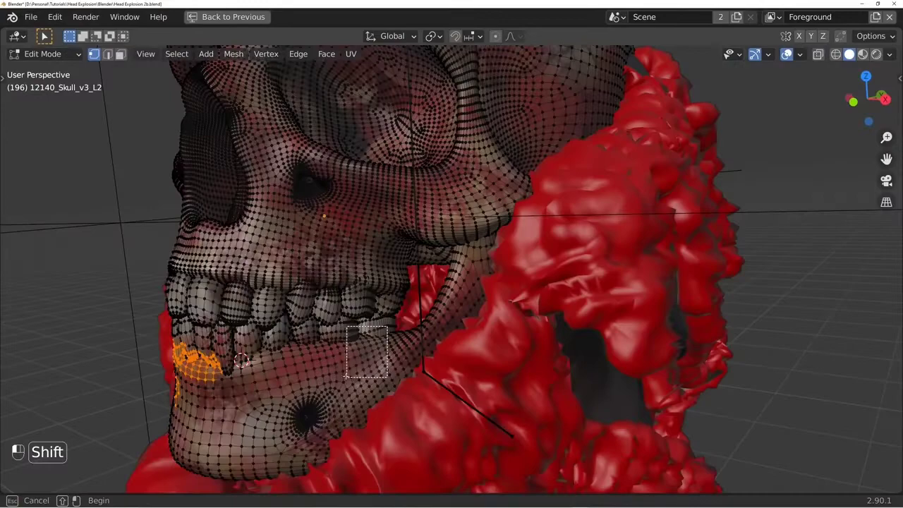
{"action": "left_click", "coordinate": [367, 342], "text": "shift"}
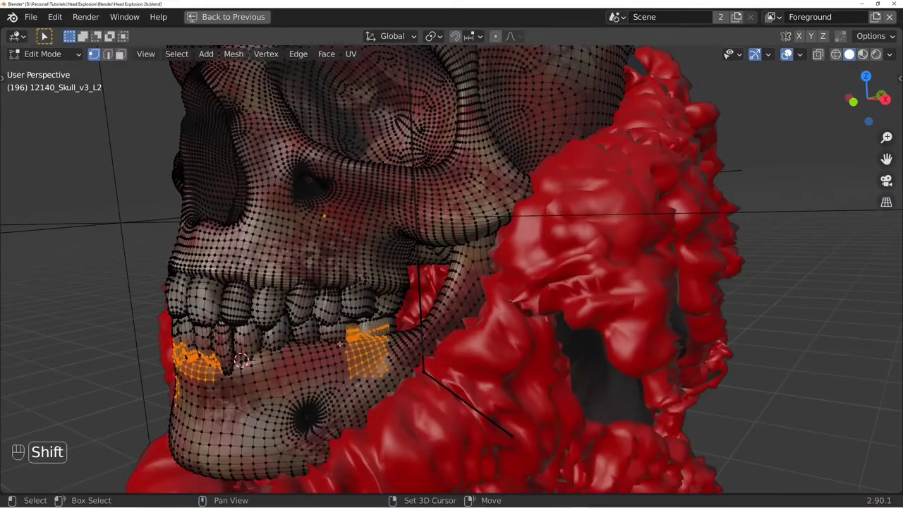
{"action": "key", "text": "ctrl+l"}
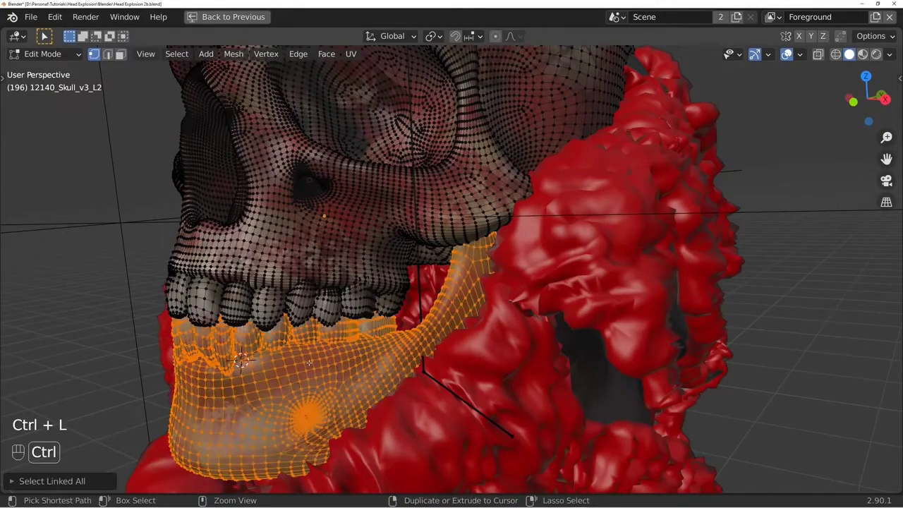
{"action": "middle_click_drag", "start_coordinate": [295, 347], "coordinate": [437, 311]}
{"action": "key", "text": "p"}
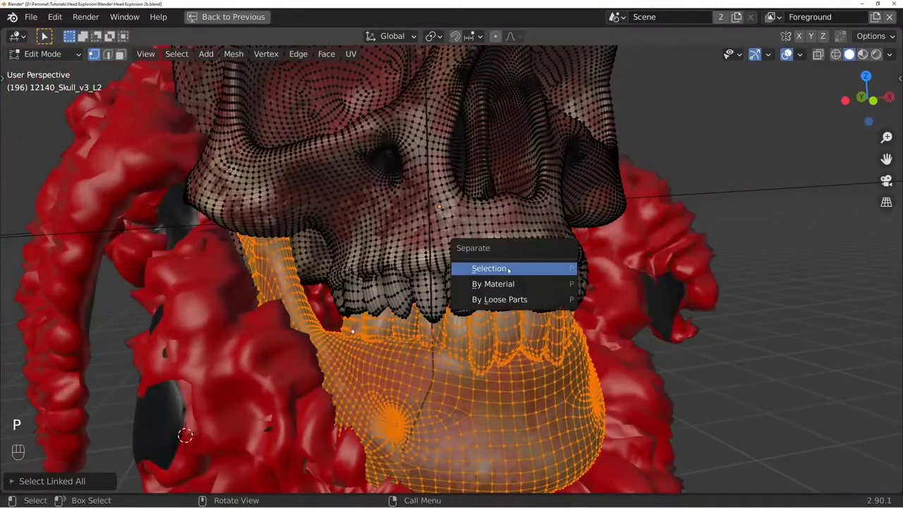
{"action": "left_click", "coordinate": [508, 269]}
{"action": "key", "text": "Tab"}
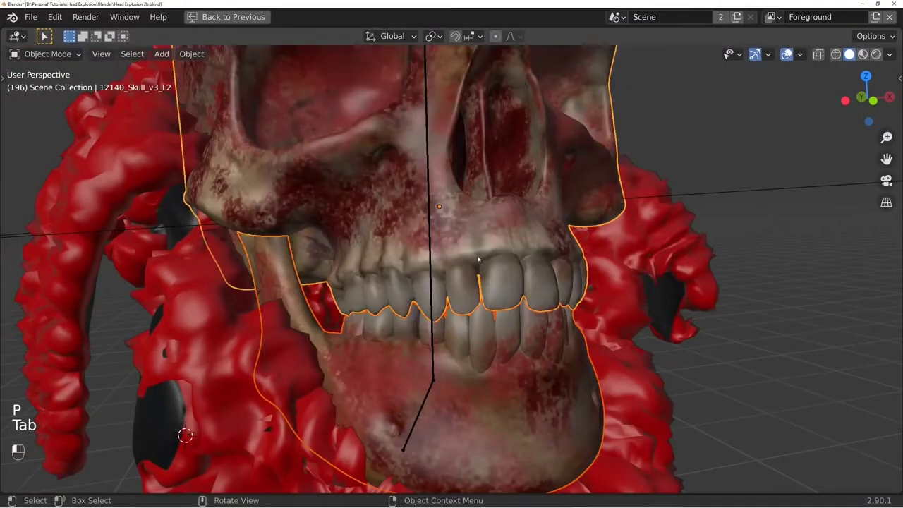
- Select the upper skull and hide all other objects
{"action": "left_click", "coordinate": [487, 248]}
{"action": "left_click", "coordinate": [488, 249]}
{"action": "scroll", "coordinate": [487, 249], "scroll_direction": "down", "scroll_amount": 5}
{"action": "middle_click_drag", "start_coordinate": [487, 248], "coordinate": [520, 240]}
{"action": "middle_click_drag", "start_coordinate": [494, 215], "coordinate": [480, 235], "text": "shift"}
{"action": "key", "text": "shift+h"}
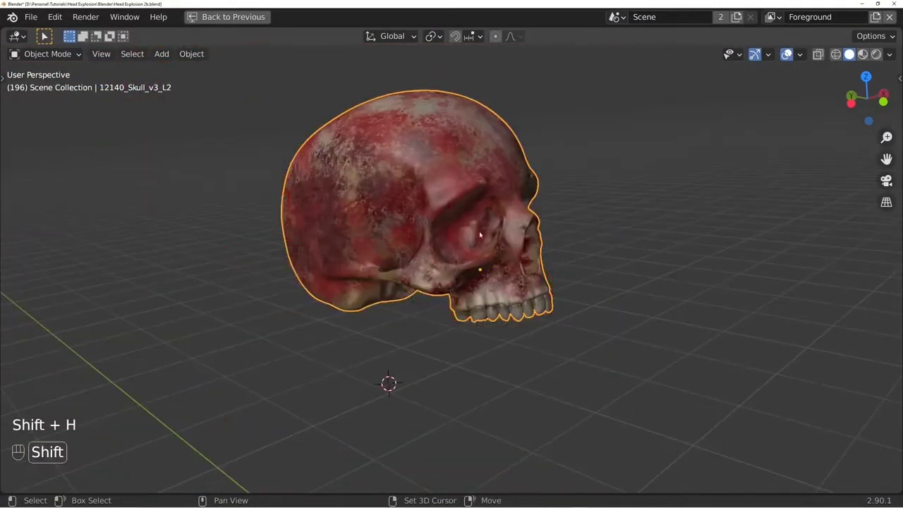
- Place the 3D cursor on the cranium, add a cube there and scale it to partly cover the skull
{"action": "right_click", "coordinate": [417, 152], "text": "shift"}
{"action": "key", "text": "shift+a"}
{"action": "left_click", "coordinate": [515, 167]}
{"action": "key", "text": "s"}
{"action": "left_click", "coordinate": [430, 221]}
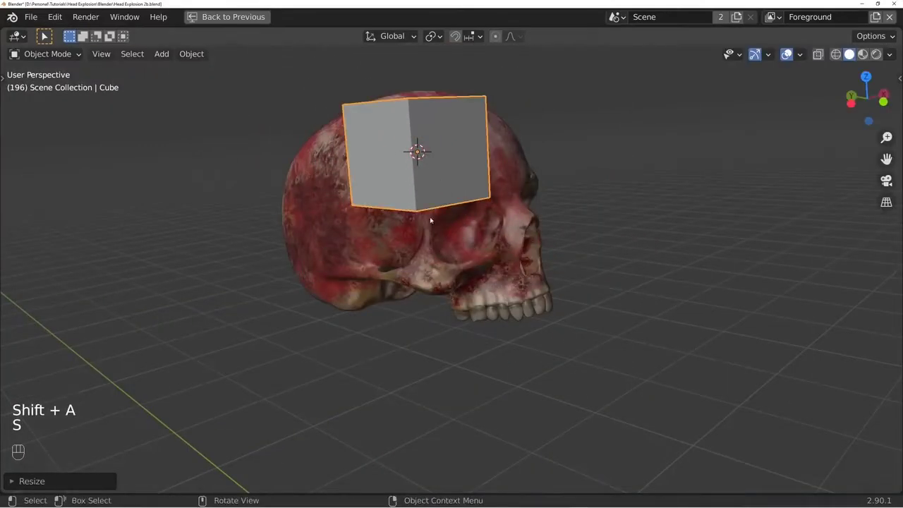
- Stretch the cube along the Y and Z axes and move it to cover the upper part of the cranium
{"action": "middle_click_drag", "start_coordinate": [430, 221], "coordinate": [548, 169]}
{"action": "key", "text": "s"}
{"action": "key", "text": "y"}
{"action": "left_click", "coordinate": [653, 159]}
{"action": "key", "text": "g"}
{"action": "left_click", "coordinate": [566, 197]}
{"action": "key", "text": "s"}
{"action": "key", "text": "z"}
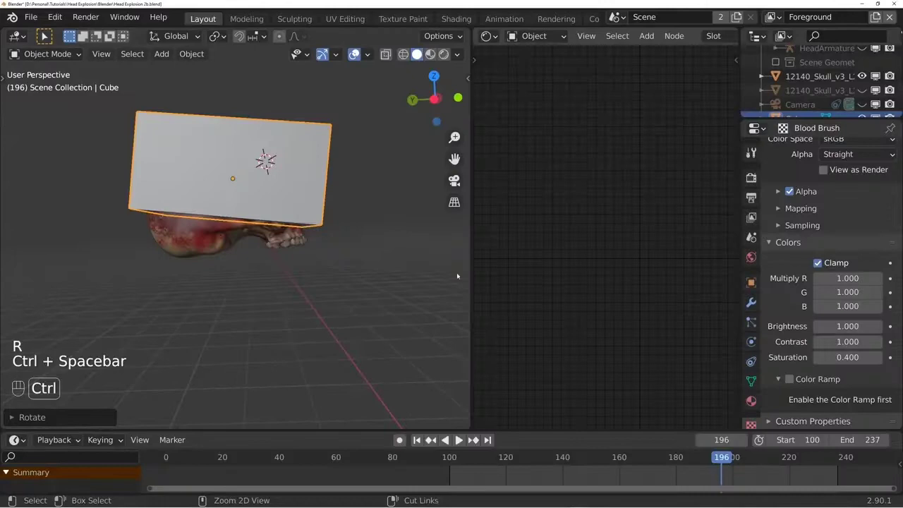
{"action": "key", "text": "g"}
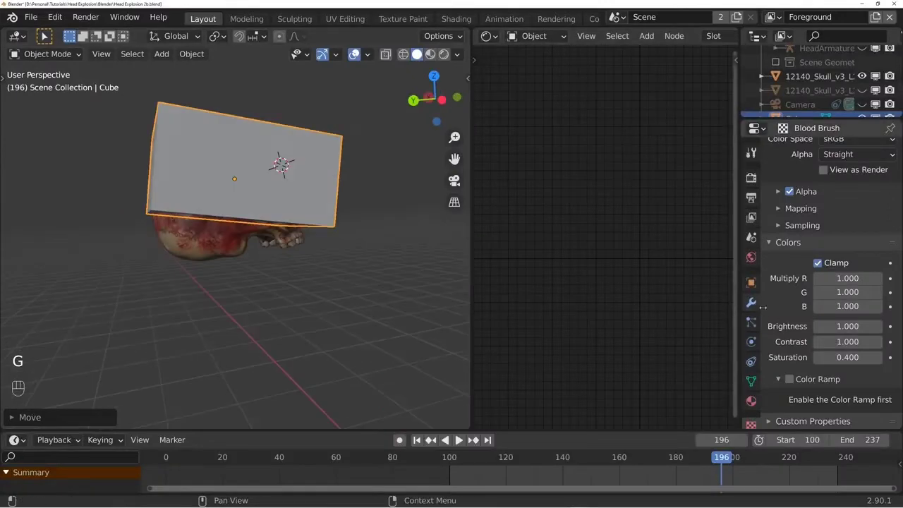
- Add a Subdivision Surface modifier to the cube, using Simple subdivision with 3 viewport levels
{"action": "left_click", "coordinate": [751, 302]}
{"action": "left_click", "coordinate": [832, 150]}
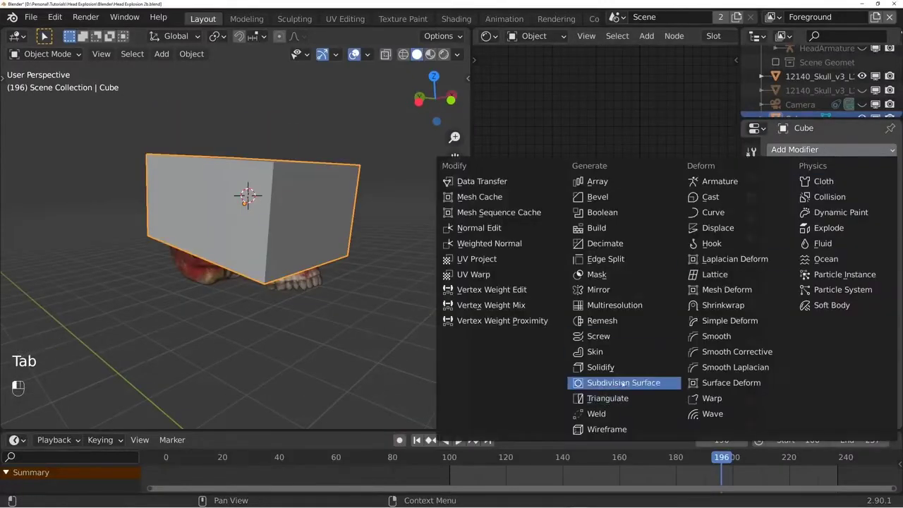
{"action": "left_click", "coordinate": [622, 383]}
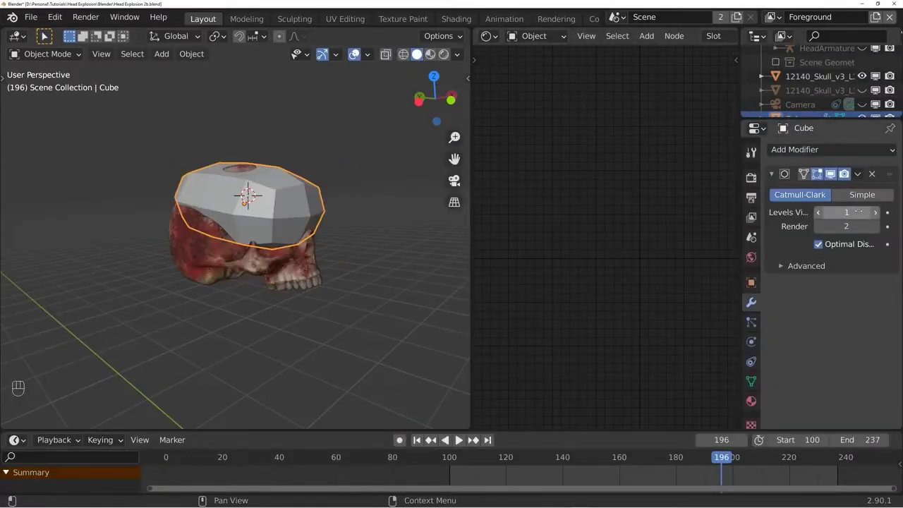
{"action": "left_click", "coordinate": [876, 212]}
{"action": "left_click", "coordinate": [876, 195]}
- Add a Displace modifier to the cube with a new texture named Boolean Displace
{"action": "left_click", "coordinate": [820, 150]}
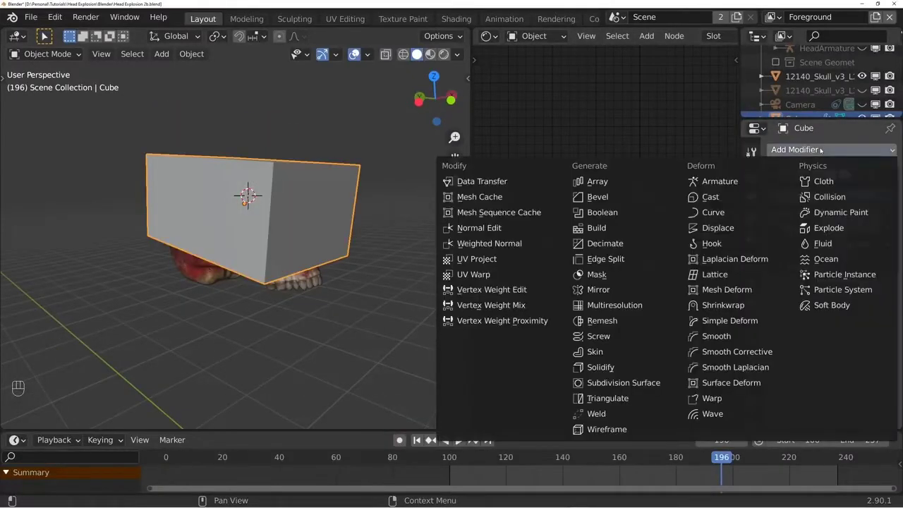
{"action": "left_click", "coordinate": [718, 228]}
{"action": "left_click", "coordinate": [811, 306]}
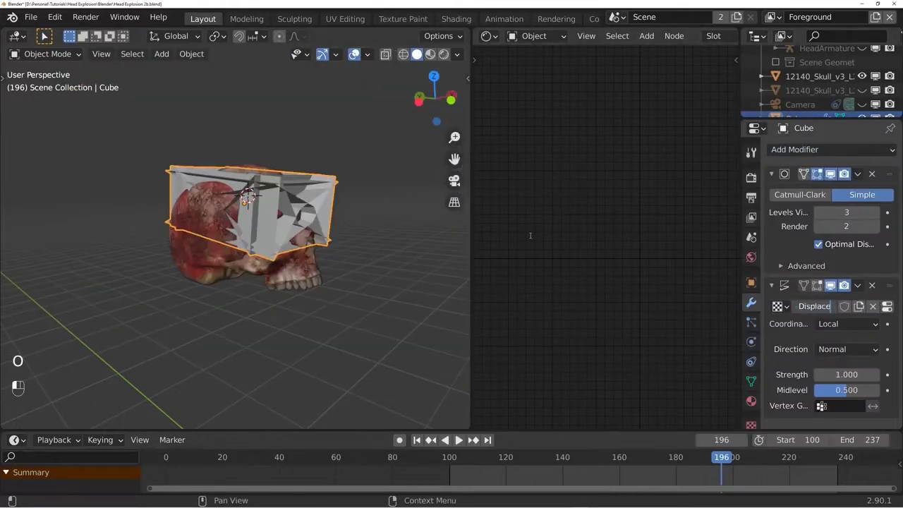
{"action": "key", "text": "Return"}
- Set the Boolean Displace texture's type to Clouds, apply the cube's transform and reduce the cloud size
{"action": "left_click_drag", "start_coordinate": [741, 179], "coordinate": [636, 180]}
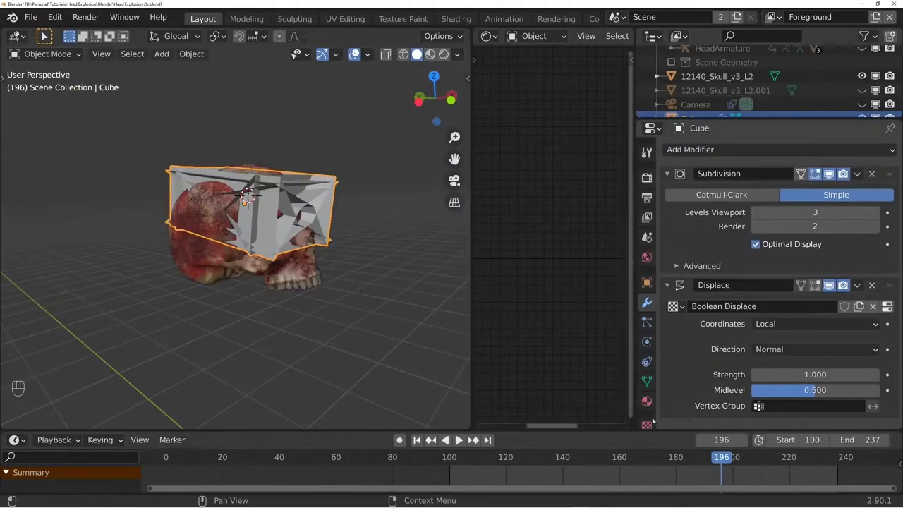
{"action": "left_click", "coordinate": [647, 424]}
{"action": "scroll", "coordinate": [747, 236], "scroll_direction": "up", "scroll_amount": 5}
{"action": "left_click", "coordinate": [791, 194]}
{"action": "left_click", "coordinate": [769, 243]}
{"action": "scroll", "coordinate": [783, 296], "scroll_direction": "down", "scroll_amount": 4}
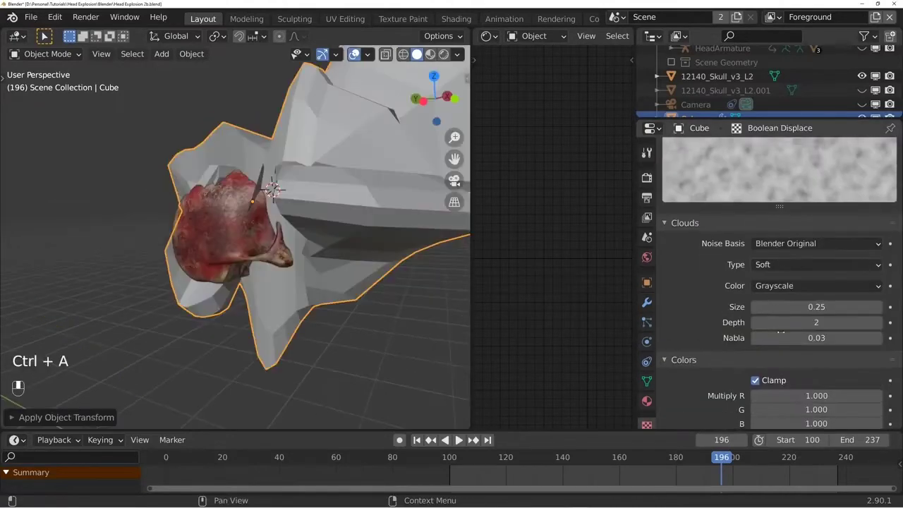
{"action": "mouse_move", "coordinate": [816, 307]}
{"action": "left_mouse_down"}
{"action": "mouse_move", "coordinate": [800, 306]}
{"action": "mouse_move", "coordinate": [859, 307]}
{"action": "mouse_move", "coordinate": [804, 307]}
{"action": "left_mouse_up"}
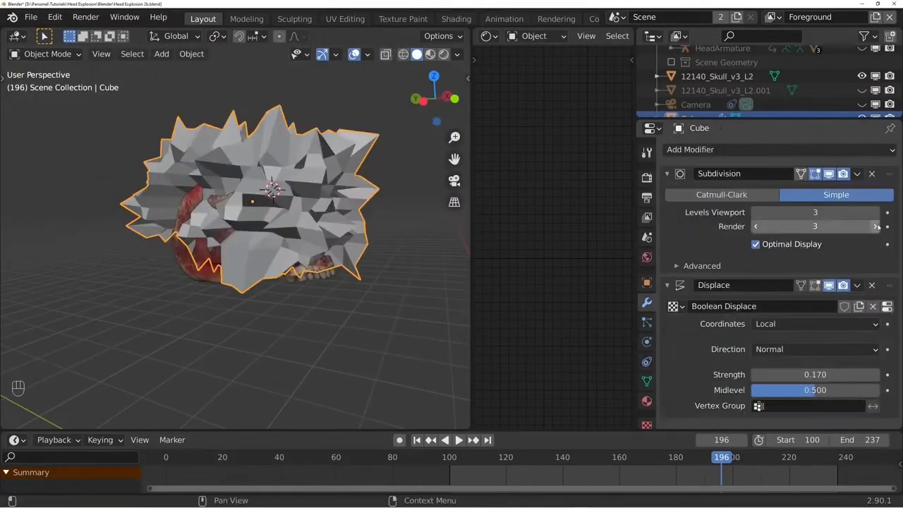
- Raise the cube's Subdivision viewport levels to 5 and lower the Displace strength for a finer, rough surface
{"action": "left_click", "coordinate": [875, 213]}
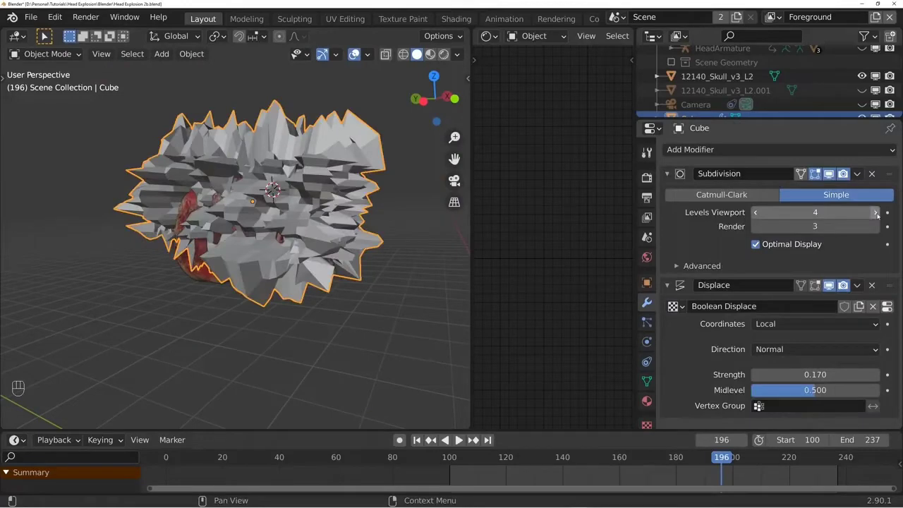
{"action": "left_click", "coordinate": [876, 213]}
{"action": "mouse_move", "coordinate": [815, 375]}
{"action": "left_mouse_down", "text": "shift"}
{"action": "mouse_move", "coordinate": [776, 375]}
{"action": "mouse_move", "coordinate": [800, 374]}
{"action": "left_mouse_up", "text": "shift"}
{"action": "middle_click_drag", "start_coordinate": [265, 274], "coordinate": [310, 264]}
- Apply the cube's Subdivision and Displace modifiers to its mesh
{"action": "left_click", "coordinate": [666, 285]}
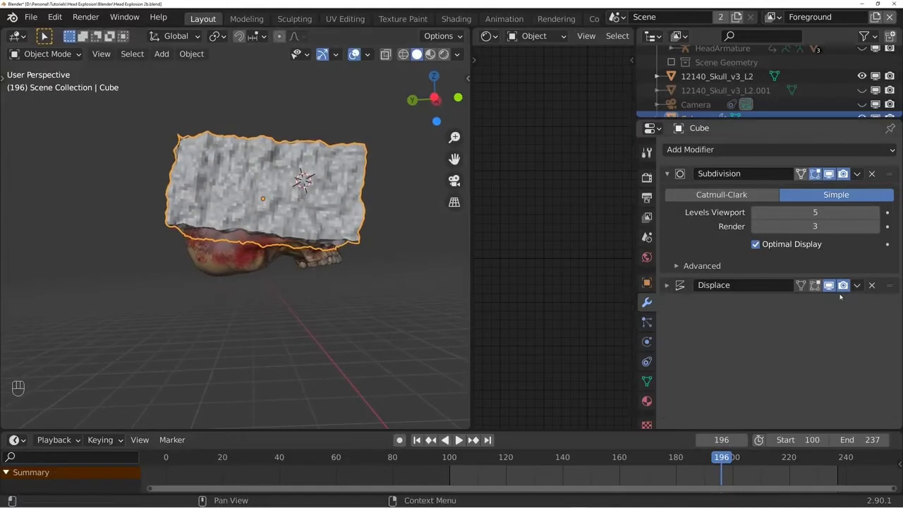
{"action": "left_click", "coordinate": [857, 285]}
{"action": "left_click", "coordinate": [856, 174]}
{"action": "left_click", "coordinate": [818, 188]}
{"action": "left_click", "coordinate": [856, 174]}
{"action": "left_click", "coordinate": [818, 188]}
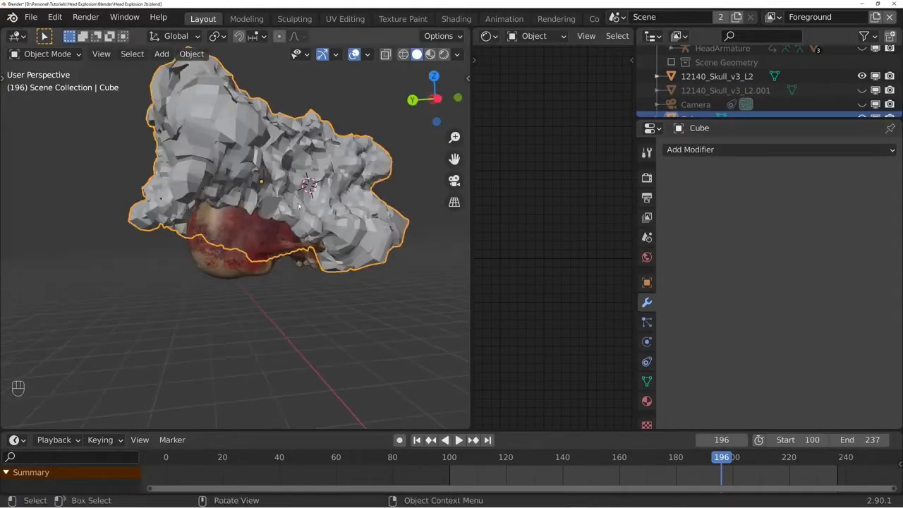
- Add a Boolean modifier to the skull, set to Difference with the Cube as its object, and inspect the cut in wireframe and solid shading
{"action": "left_click", "coordinate": [229, 244]}
{"action": "left_click", "coordinate": [690, 150]}
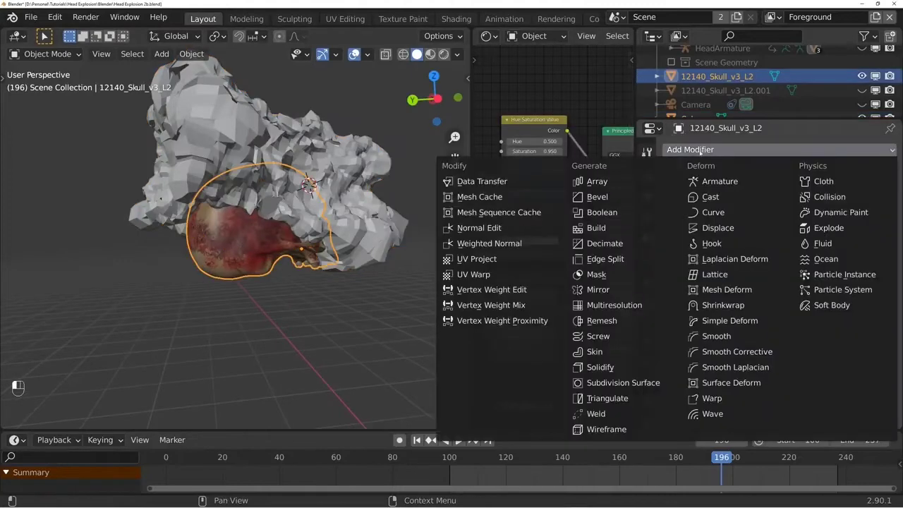
{"action": "left_click", "coordinate": [624, 213]}
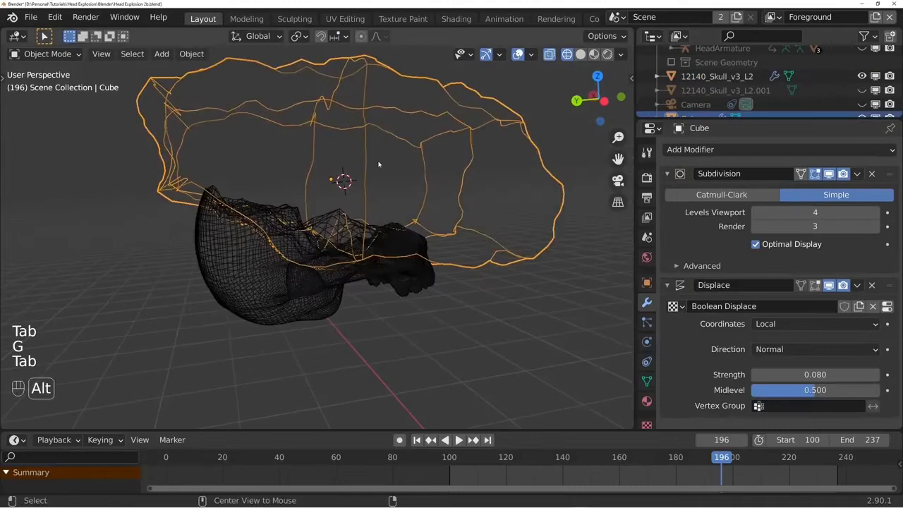
{"action": "key", "text": "alt+a"}
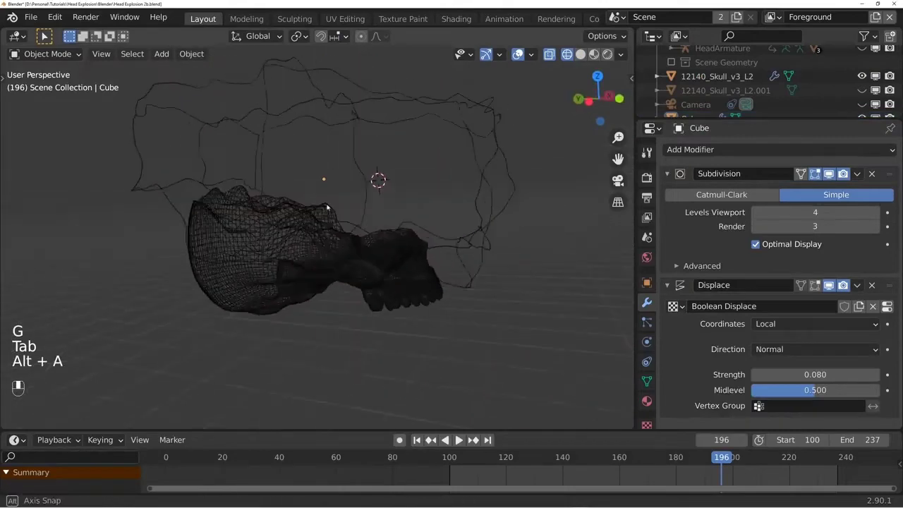
{"action": "key", "text": "z"}
{"action": "mouse_move", "coordinate": [439, 215]}
{"action": "middle_mouse_down"}
{"action": "mouse_move", "coordinate": [461, 196]}
{"action": "mouse_move", "coordinate": [586, 203]}
{"action": "mouse_move", "coordinate": [443, 214]}
{"action": "middle_mouse_up"}
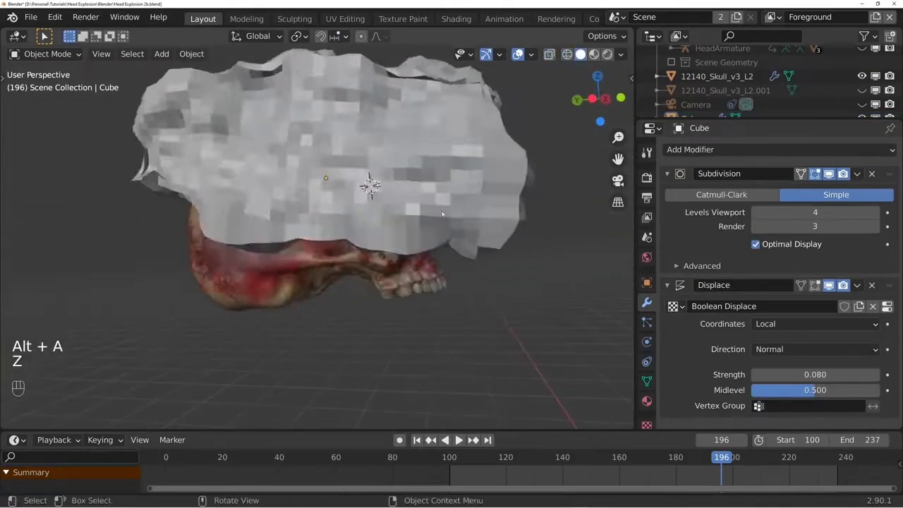
{"action": "key", "text": "z"}
{"action": "middle_click_drag", "start_coordinate": [347, 227], "coordinate": [322, 230]}
- Duplicate the cut skull in place and apply the Difference Boolean on the duplicate
{"action": "left_click", "coordinate": [246, 278]}
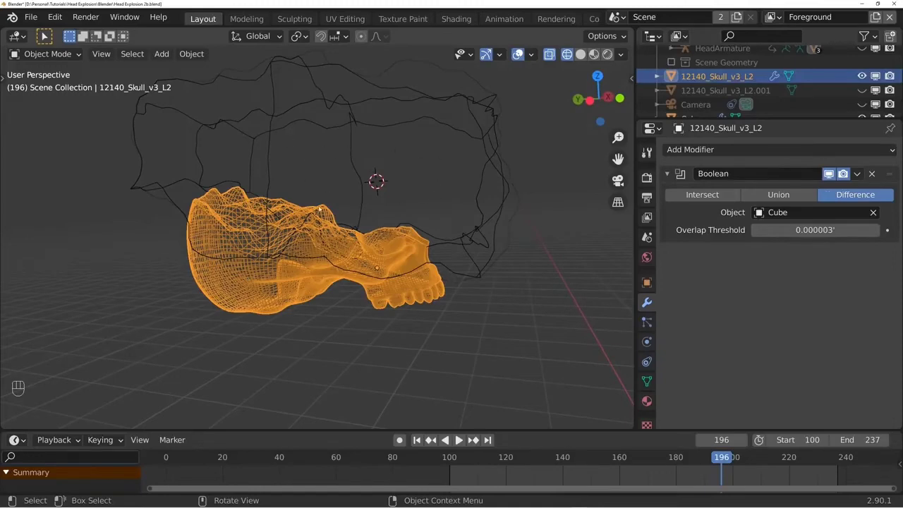
{"action": "middle_click_drag", "start_coordinate": [396, 222], "coordinate": [412, 218]}
{"action": "key", "text": "shift+d"}
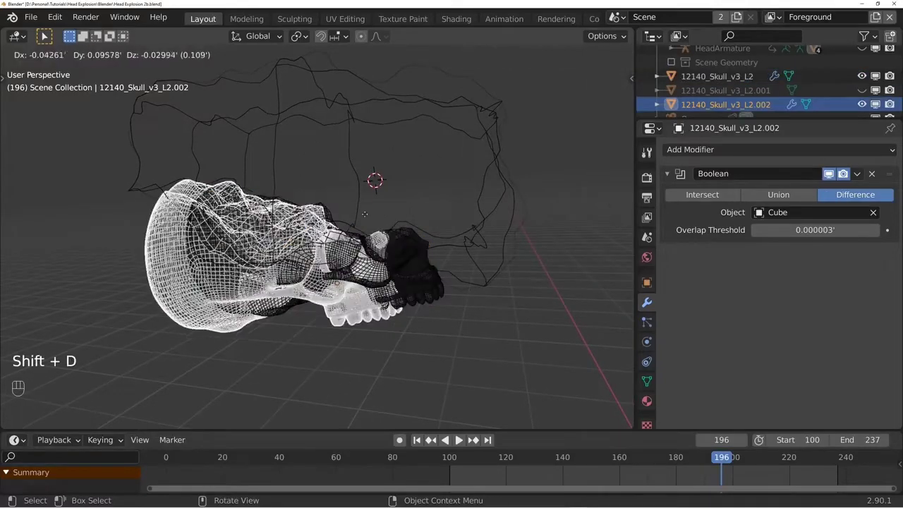
{"action": "right_click", "coordinate": [351, 213]}
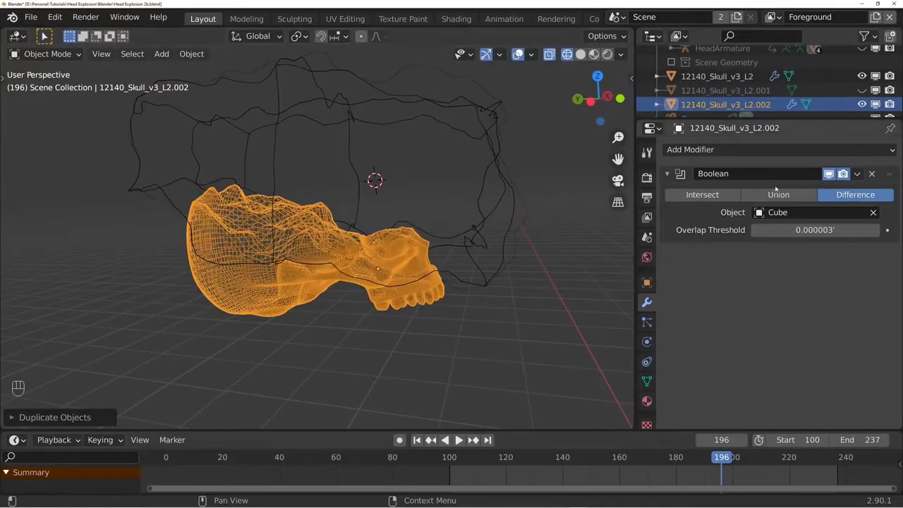
{"action": "left_click", "coordinate": [857, 174]}
{"action": "left_click", "coordinate": [788, 190]}
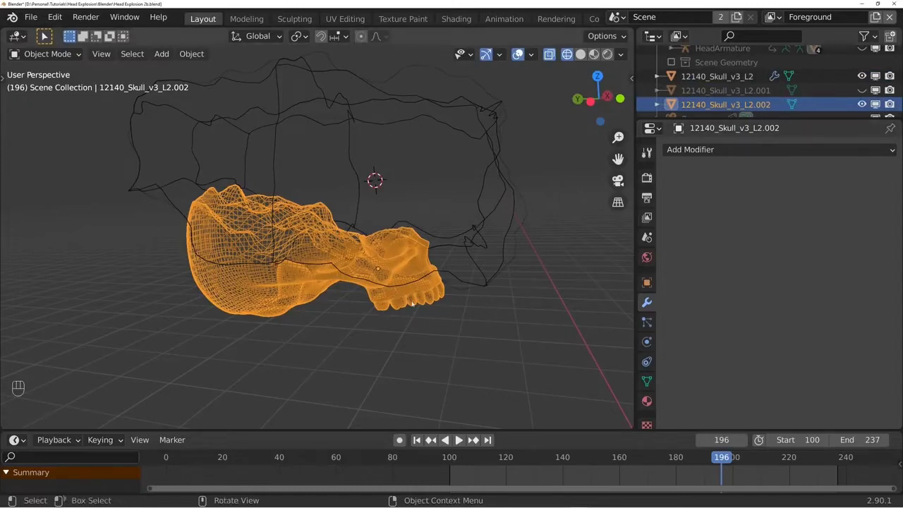
- Change the original skull's Boolean operation to Intersect and apply the modifier
{"action": "left_click", "coordinate": [374, 268]}
{"action": "left_click", "coordinate": [703, 195]}
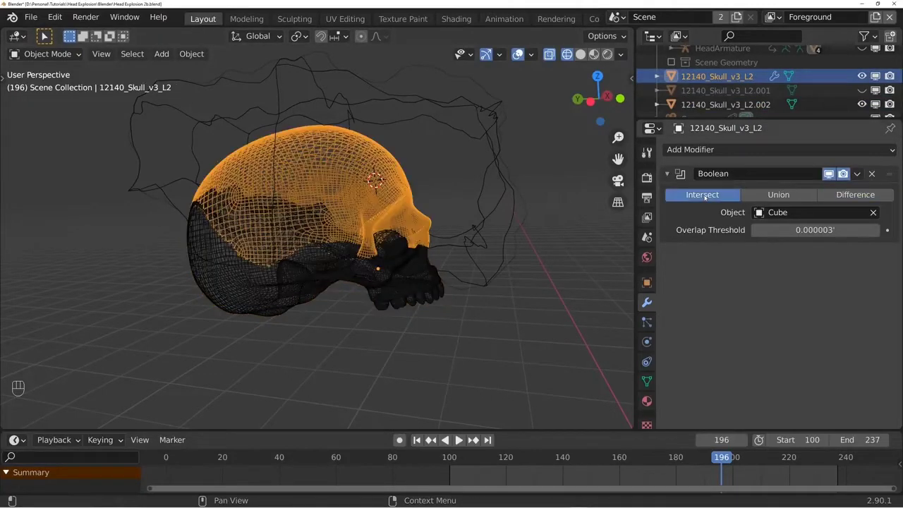
{"action": "left_click", "coordinate": [858, 174]}
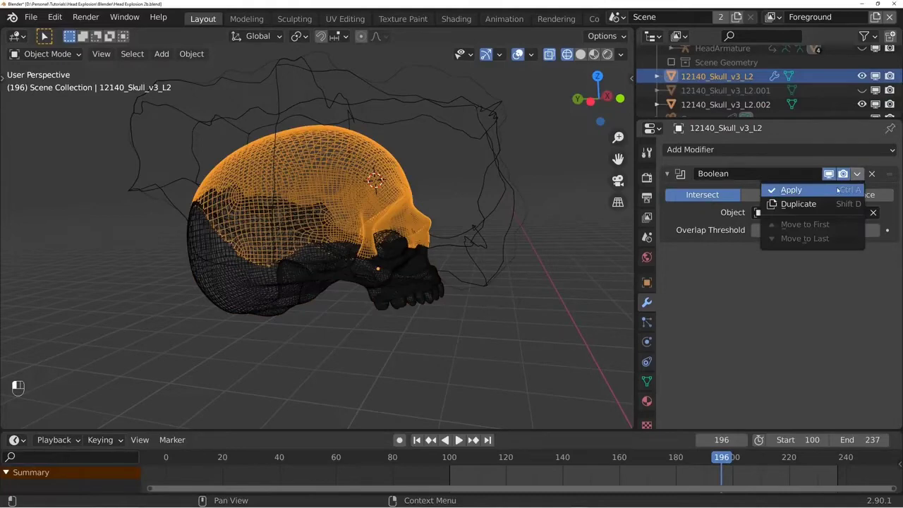
{"action": "left_click", "coordinate": [838, 190]}
- Delete the cutting cube and return the viewport to solid shading
{"action": "left_click", "coordinate": [503, 208]}
{"action": "key", "text": "x"}
{"action": "left_click", "coordinate": [486, 202]}
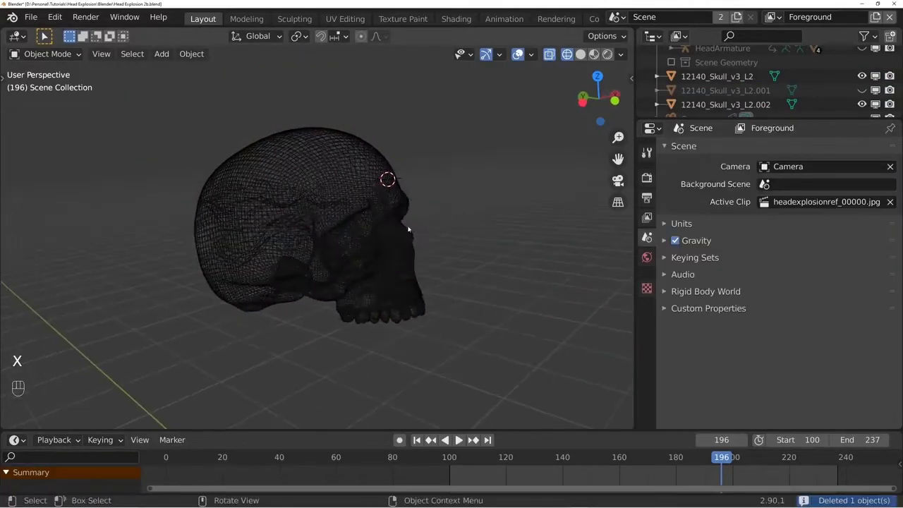
{"action": "key", "text": "z"}
{"action": "left_click", "coordinate": [452, 242]}
- Raise the skull cap along the Z axis, clear of the lower skull piece
{"action": "left_click", "coordinate": [404, 230]}
{"action": "key", "text": "g"}
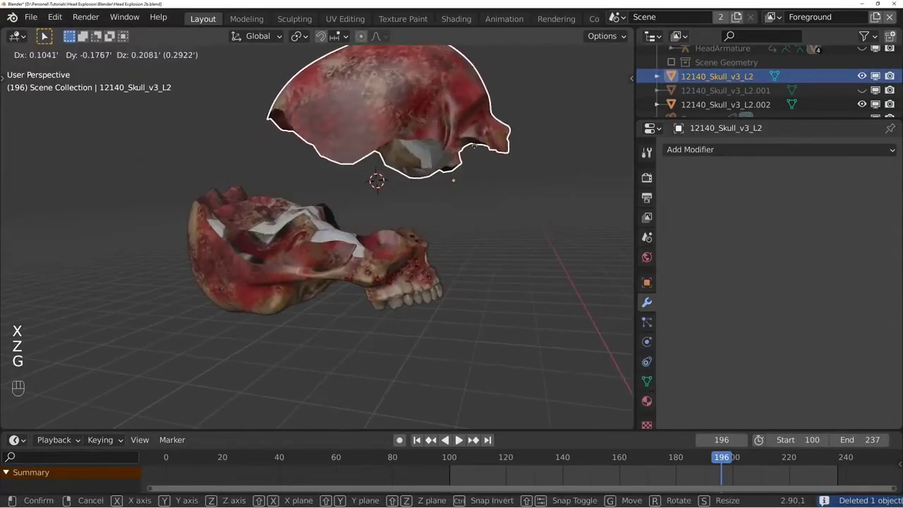
{"action": "key", "text": "z"}
{"action": "left_click", "coordinate": [404, 226]}
{"action": "middle_click_drag", "start_coordinate": [403, 225], "coordinate": [204, 282]}
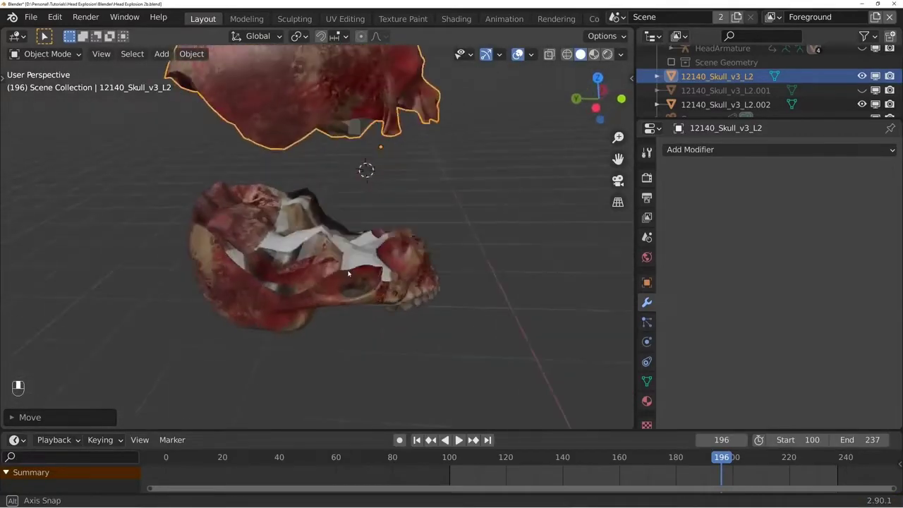
- Select the cut faces inside the skull cap in Edit Mode and project their UVs from the bottom view
{"action": "key", "text": "KP_Decimal"}
{"action": "key", "text": "Tab"}
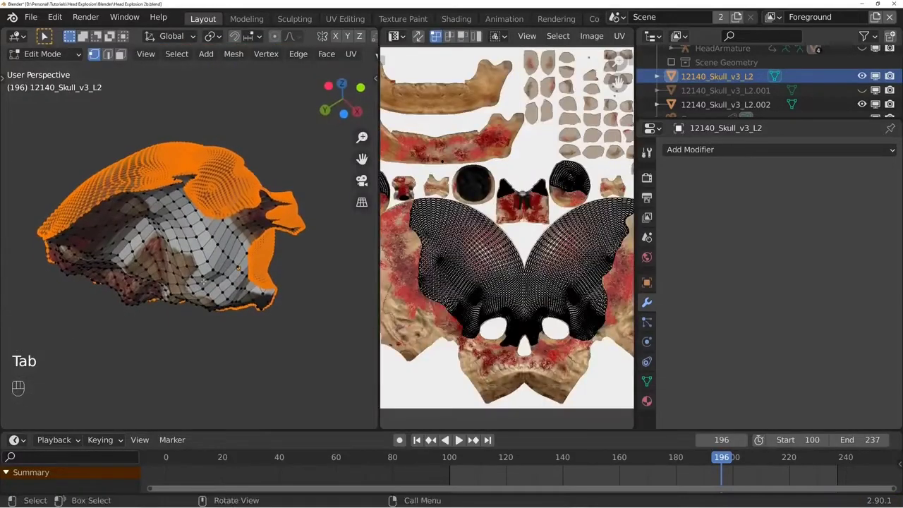
{"action": "key", "text": "ctrl+i"}
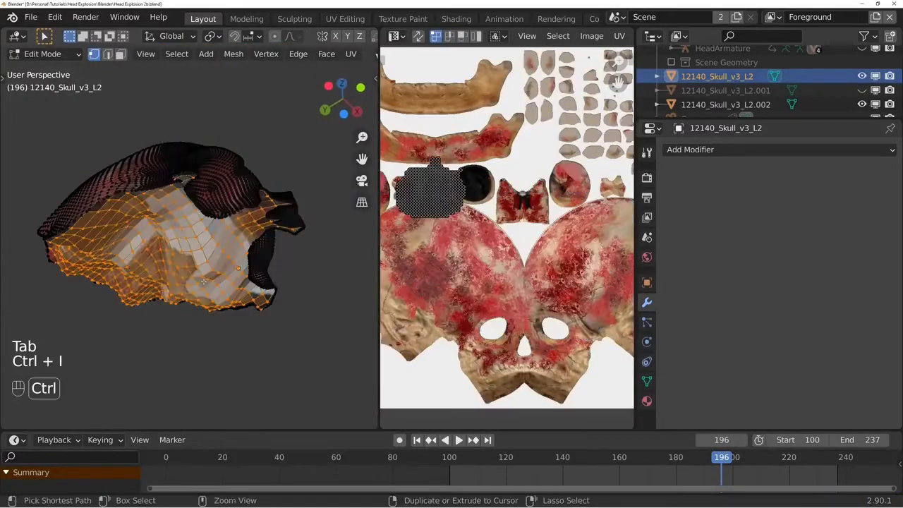
{"action": "key", "text": "ctrl+KP_7"}
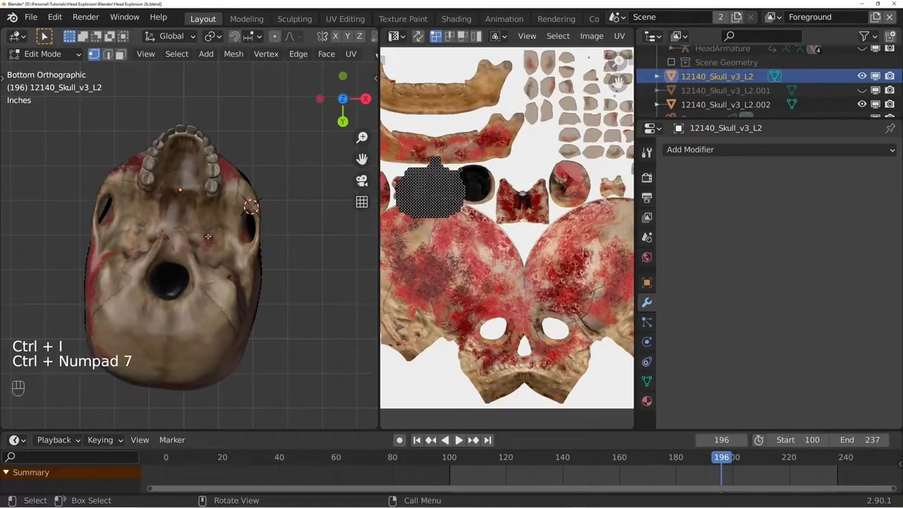
{"action": "key", "text": "u"}
{"action": "left_click", "coordinate": [213, 362]}
{"action": "middle_click_drag", "start_coordinate": [214, 362], "coordinate": [290, 318]}
- Scale and move the cut faces' UV island onto the bloody cranium area of the skull texture, and return to Object Mode
{"action": "key", "text": "a"}
{"action": "key", "text": "s"}
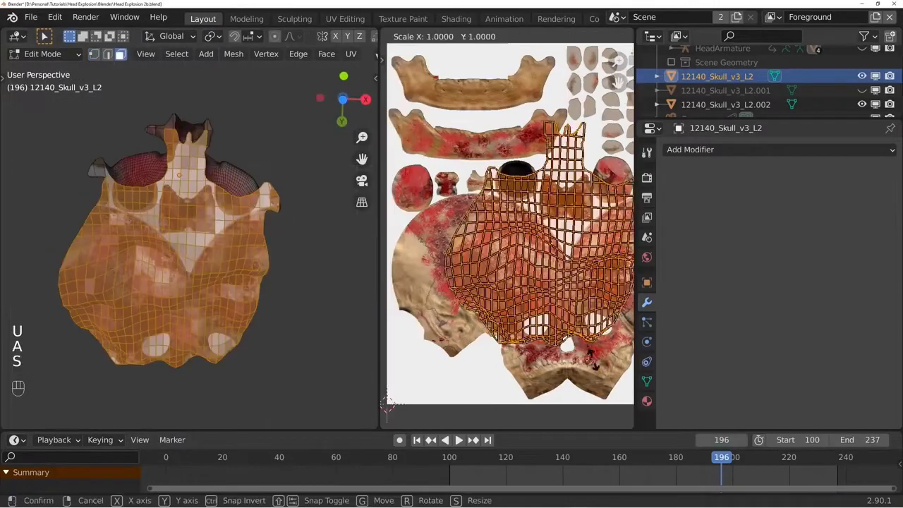
{"action": "left_click", "coordinate": [577, 289]}
{"action": "key", "text": "g"}
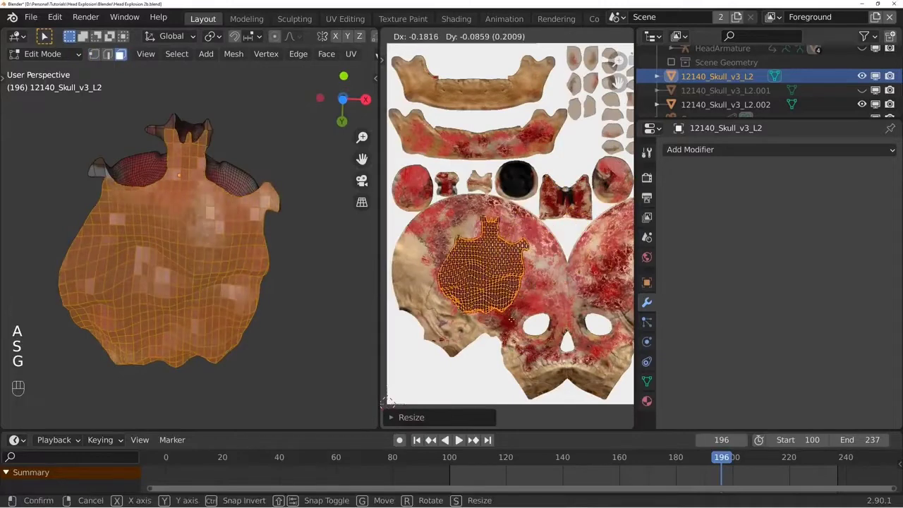
{"action": "left_click", "coordinate": [502, 318]}
{"action": "key", "text": "s"}
{"action": "left_click", "coordinate": [523, 326]}
{"action": "key", "text": "g"}
{"action": "left_click", "coordinate": [520, 325]}
{"action": "middle_click_drag", "start_coordinate": [301, 319], "coordinate": [314, 358]}
{"action": "key", "text": "Tab"}
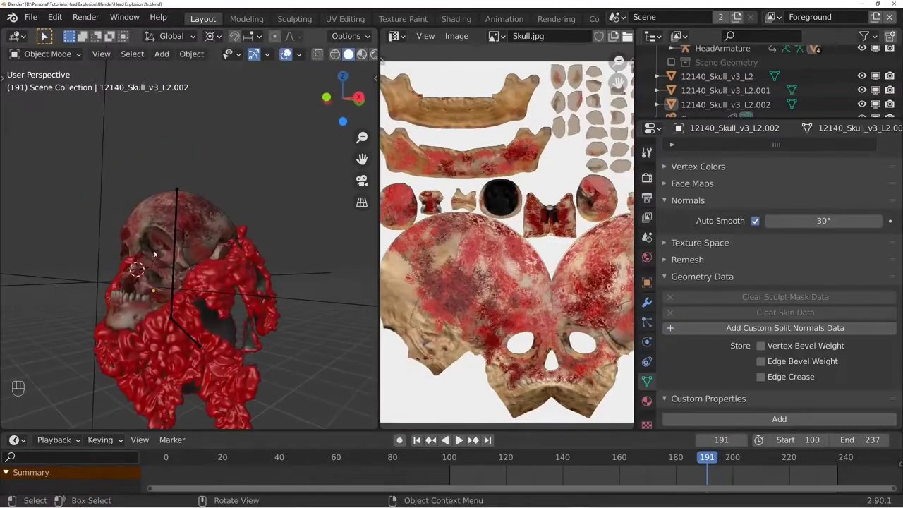
- Undo the last two changes and try moving the lower skull piece away from the cap
{"action": "key", "text": "ctrl+z"}
{"action": "middle_click_drag", "start_coordinate": [201, 310], "coordinate": [278, 312]}
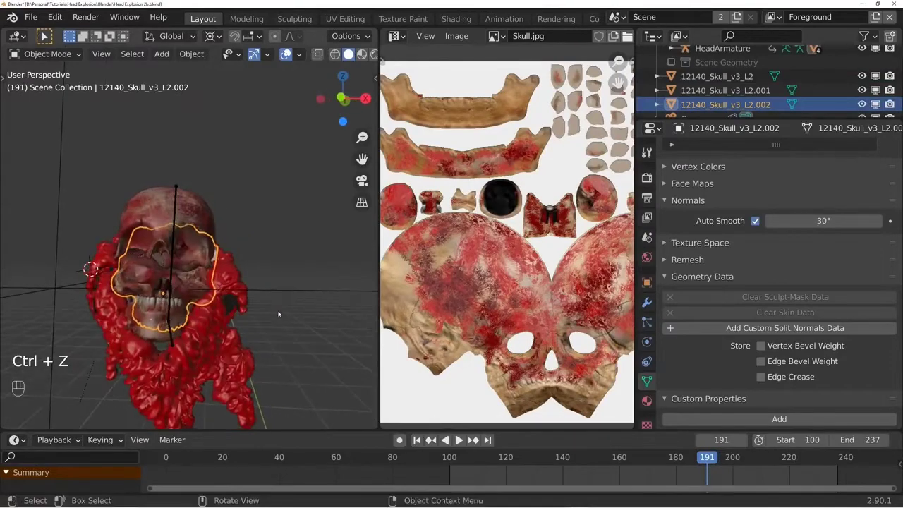
{"action": "key", "text": "ctrl+z"}
{"action": "mouse_move", "coordinate": [192, 308]}
{"action": "middle_mouse_down"}
{"action": "mouse_move", "coordinate": [334, 319]}
{"action": "mouse_move", "coordinate": [209, 311]}
{"action": "middle_mouse_up"}
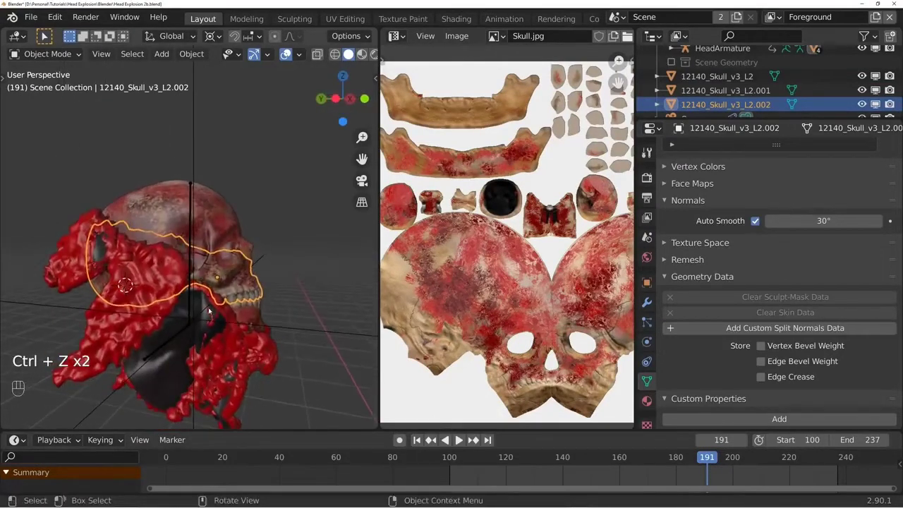
{"action": "key", "text": "g"}
{"action": "left_click", "coordinate": [191, 349]}
{"action": "key", "text": "alt+a"}
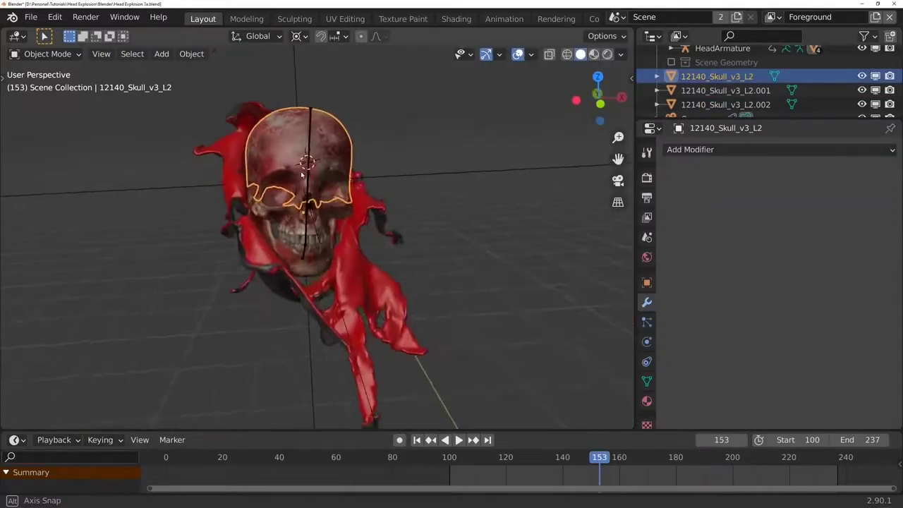
- Play back the explosion animation to review the split skull inside the torn flesh
{"action": "middle_click_drag", "start_coordinate": [302, 174], "coordinate": [342, 192]}
{"action": "middle_click_drag", "start_coordinate": [410, 213], "coordinate": [432, 281]}
{"action": "left_click_drag", "start_coordinate": [600, 471], "coordinate": [571, 462]}
{"action": "key", "text": "space"}
{"action": "key", "text": "space"}
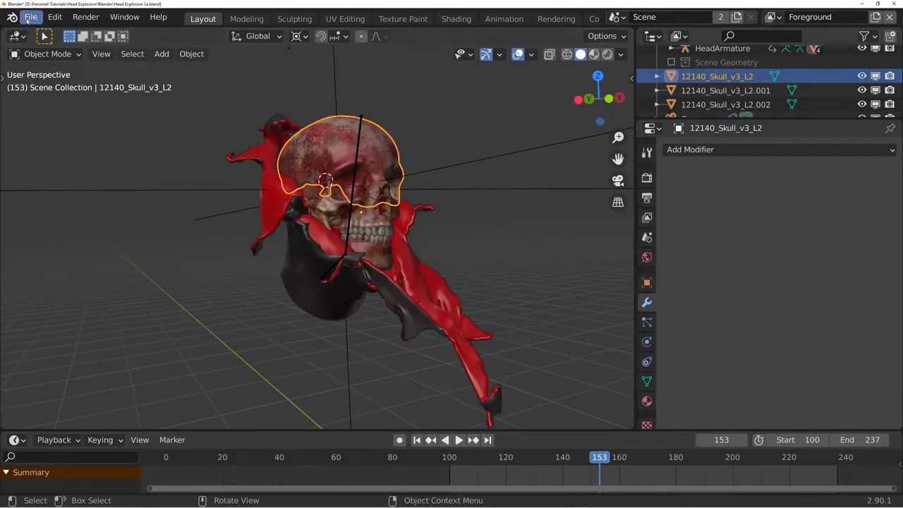
- Search the add-on preferences for the Cell Fracture add-on
{"action": "left_click", "coordinate": [55, 17]}
{"action": "left_click", "coordinate": [129, 219]}
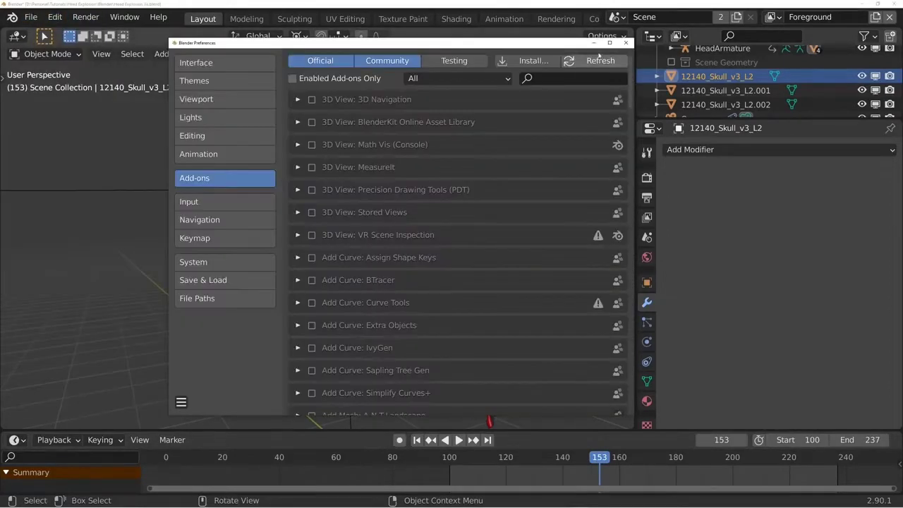
{"action": "type", "text": "cell fr"}
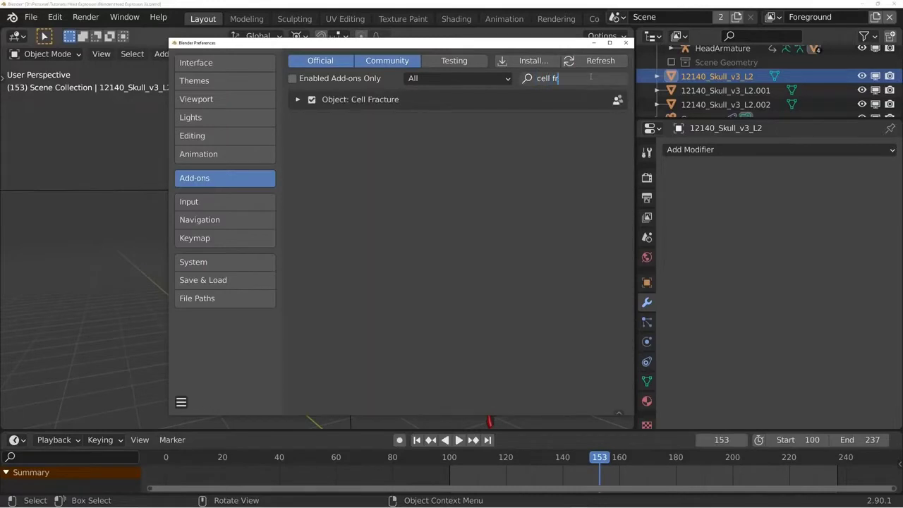
{"action": "key", "text": "Return"}
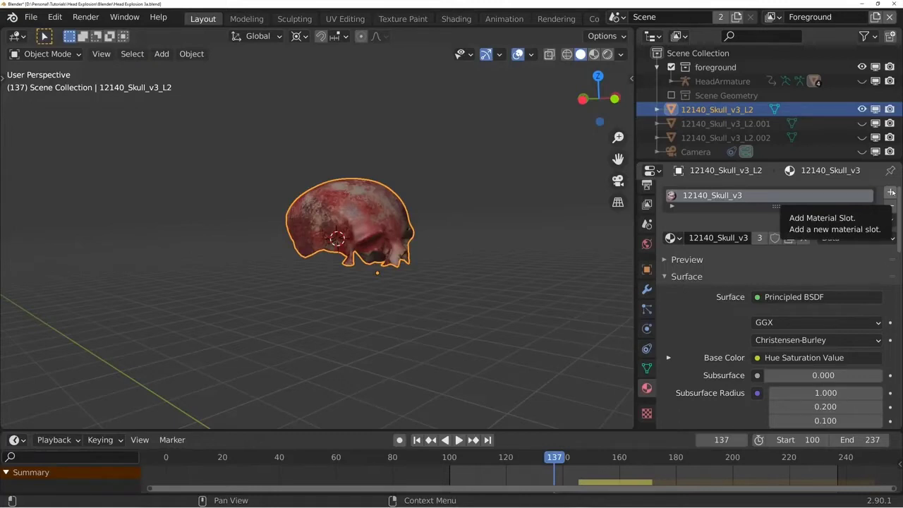
- Move the unbroken skull cap aside from its fractured copy, test pulling out one shard and play the animation
{"action": "key", "text": "g"}
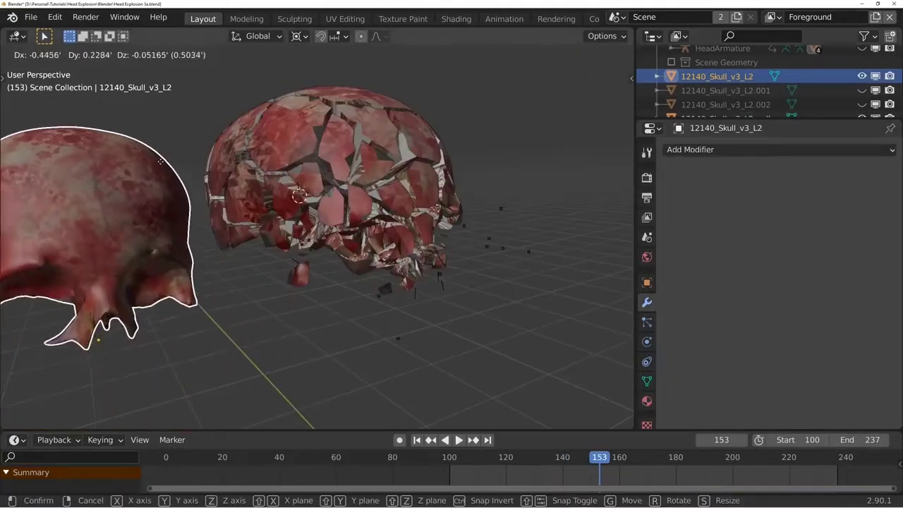
{"action": "left_click", "coordinate": [305, 137]}
{"action": "left_click", "coordinate": [339, 144]}
{"action": "key", "text": "g"}
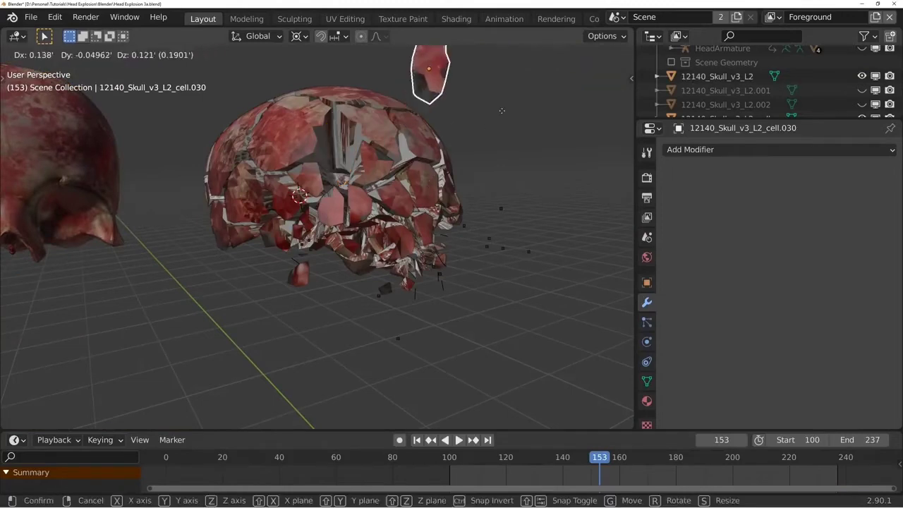
{"action": "right_click", "coordinate": [516, 77]}
{"action": "middle_click_drag", "start_coordinate": [462, 134], "coordinate": [474, 137]}
{"action": "key", "text": "space"}
{"action": "key", "text": "space"}
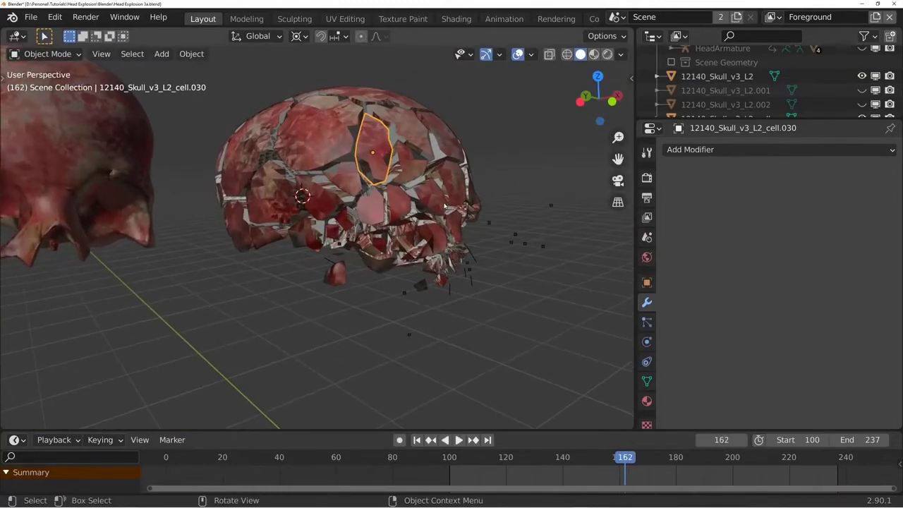
- Undo the skull cap's move and the test fracture
{"action": "scroll", "coordinate": [445, 205], "scroll_direction": "down", "scroll_amount": 4}
{"action": "key", "text": "ctrl+z"}
{"action": "key", "text": "ctrl+z"}
{"action": "key", "text": "ctrl+z"}
{"action": "key", "text": "ctrl+z"}
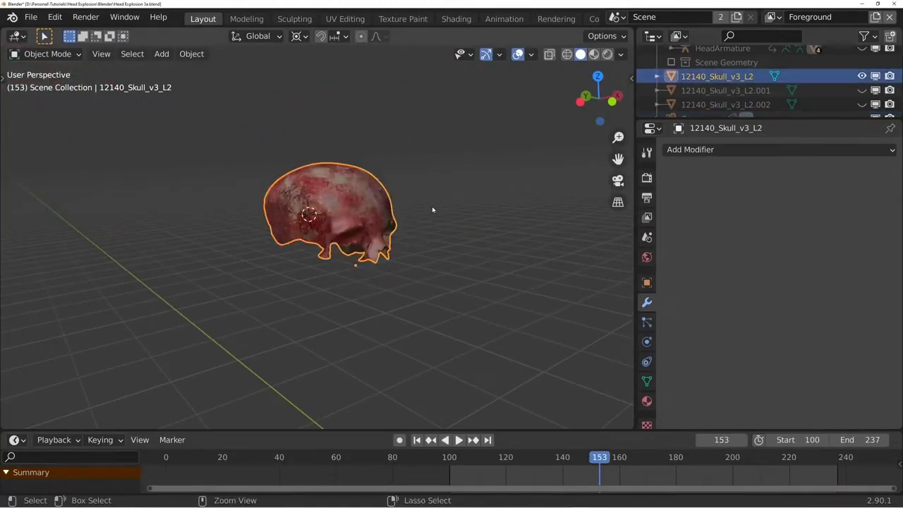
- Add a second material slot with a new material to the skull cap and rename that material
{"action": "middle_click_drag", "start_coordinate": [371, 210], "coordinate": [596, 336]}
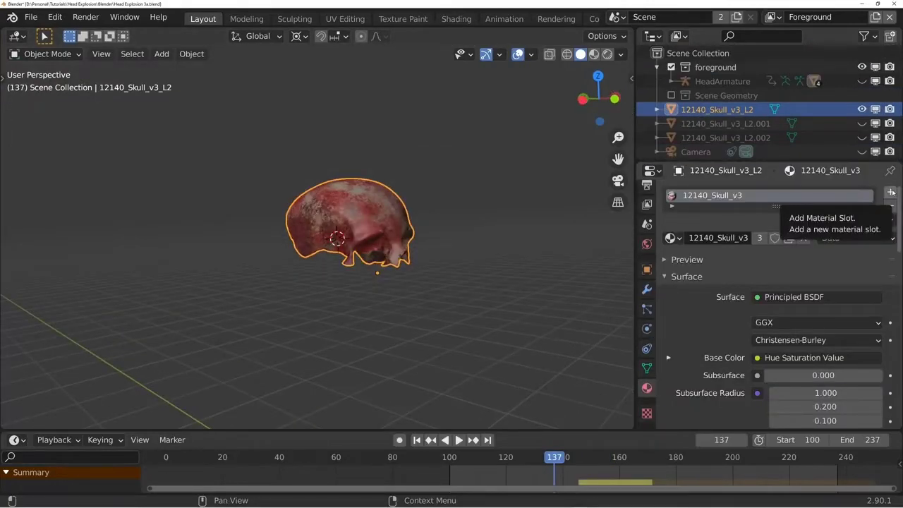
{"action": "left_click", "coordinate": [891, 192]}
{"action": "left_click", "coordinate": [705, 272]}
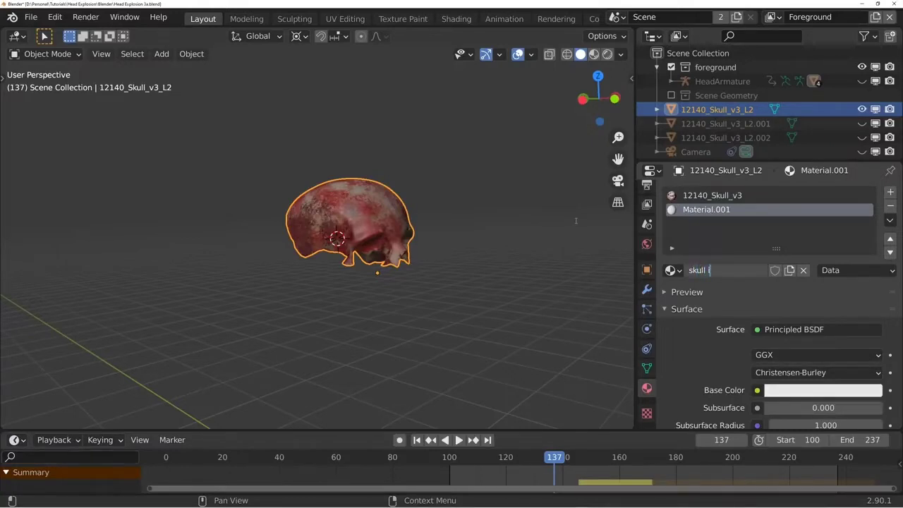
{"action": "type", "text": "rio"}
{"action": "key", "text": "Return"}
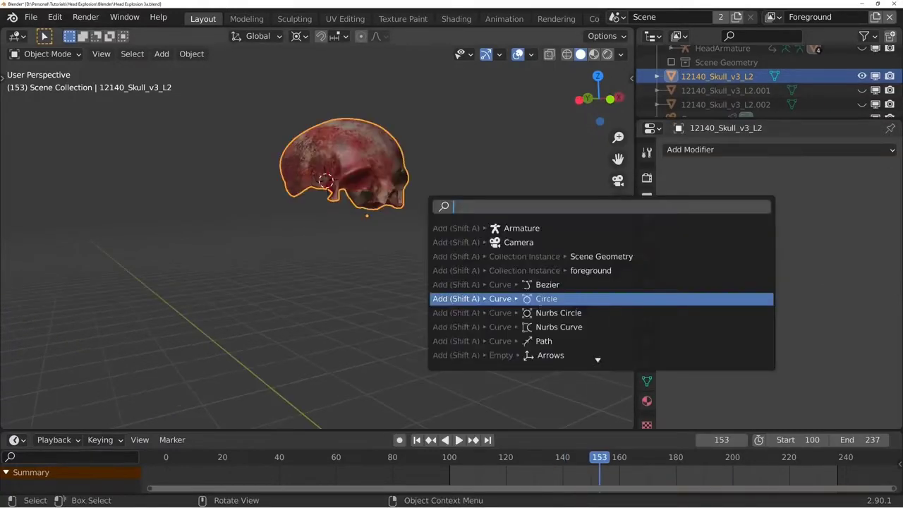
- Run Cell Fracture on the skull cap with the interior material index set to 1
{"action": "type", "text": "cell"}
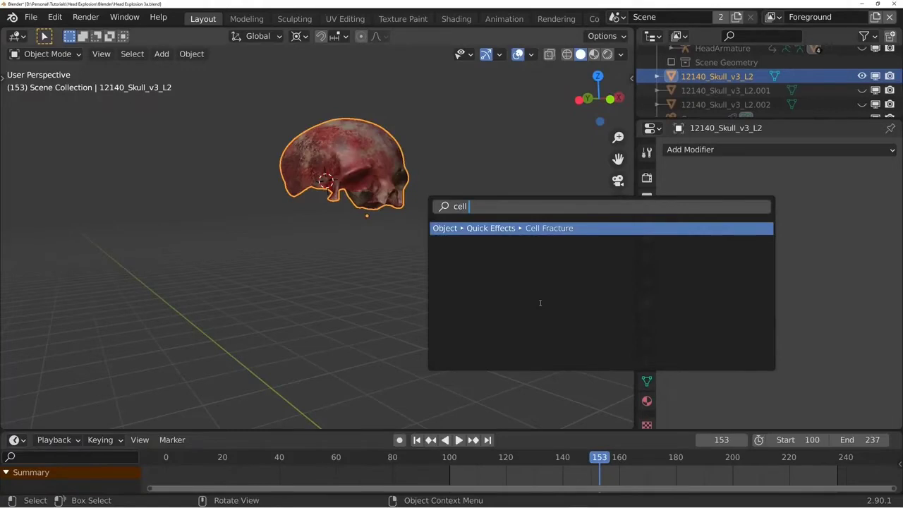
{"action": "key", "text": "Return"}
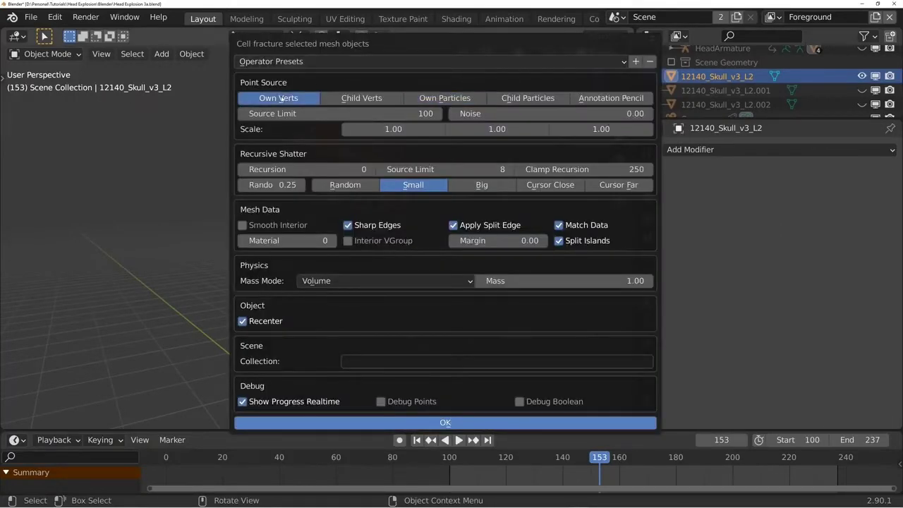
{"action": "double_click", "coordinate": [538, 117]}
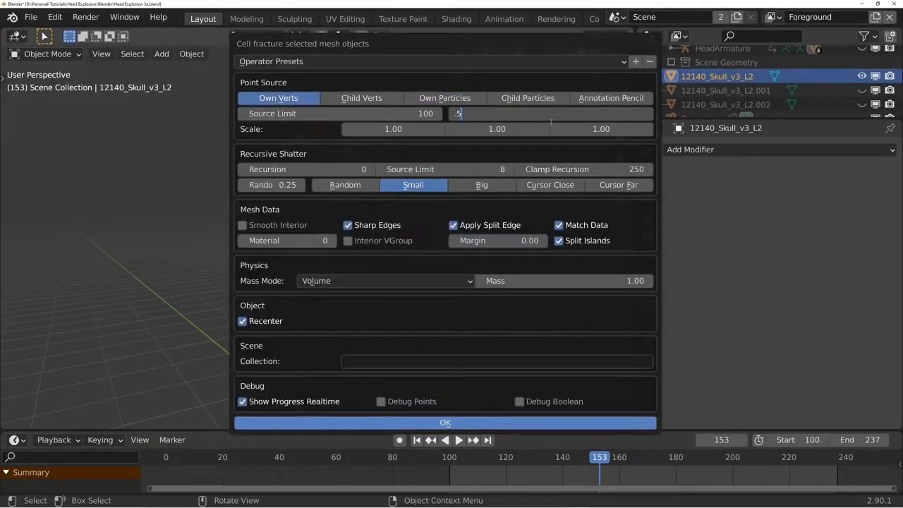
{"action": "key", "text": "Return"}
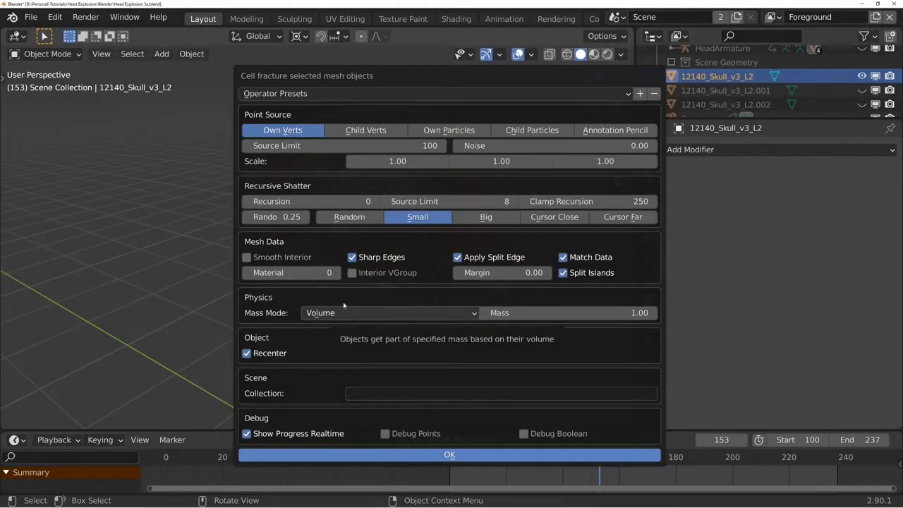
{"action": "left_click", "coordinate": [337, 273]}
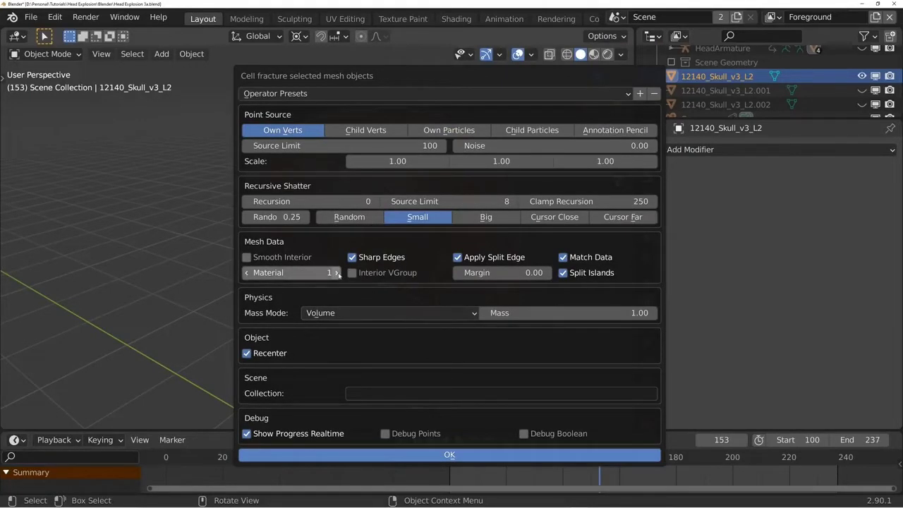
{"action": "left_click", "coordinate": [425, 455]}
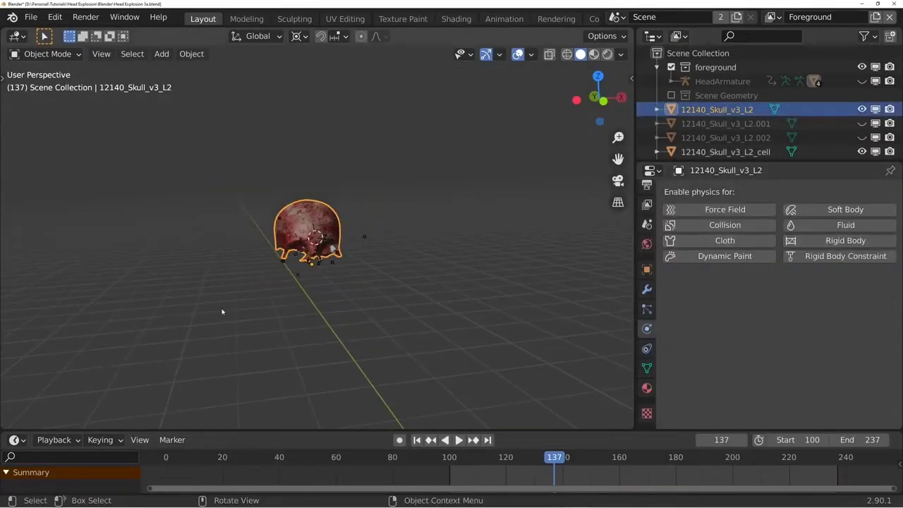
- Hide the original unbroken skull cap in both the viewport and renders
{"action": "key", "text": "g"}
{"action": "key", "text": "x"}
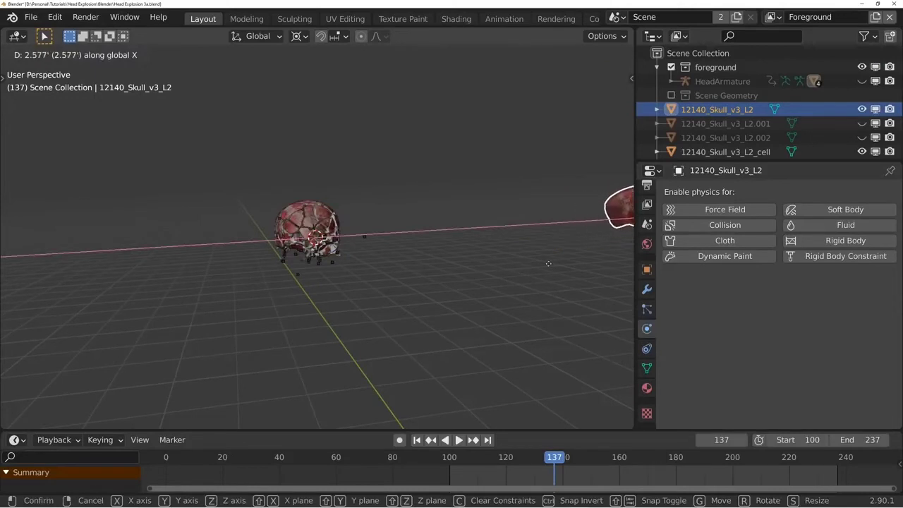
{"action": "key", "text": "Escape"}
{"action": "left_click", "coordinate": [874, 110]}
{"action": "left_click", "coordinate": [889, 110]}
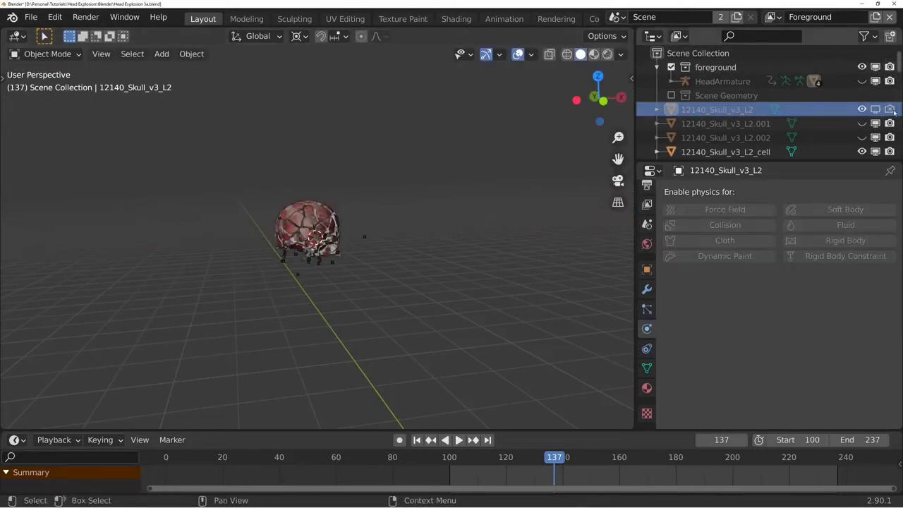
{"action": "middle_click_drag", "start_coordinate": [332, 254], "coordinate": [358, 257]}
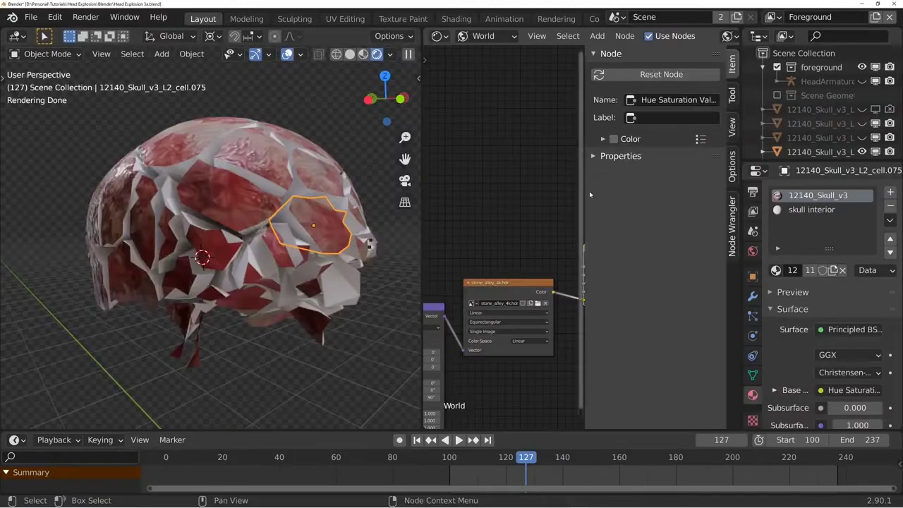
- In the skull interior material's object shader nodes, add a Noise Texture and link its Fac output to Base Color
{"action": "left_click", "coordinate": [811, 210]}
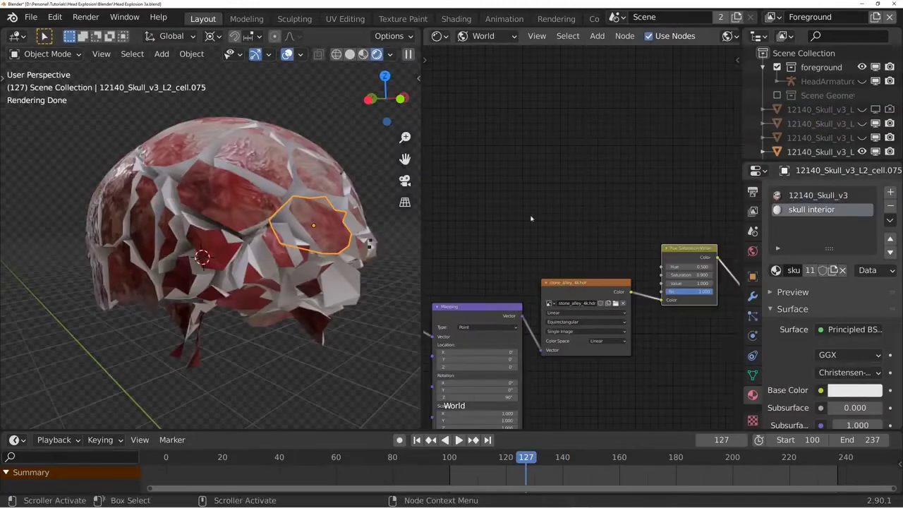
{"action": "left_click", "coordinate": [487, 36]}
{"action": "left_click", "coordinate": [483, 57]}
{"action": "middle_click_drag", "start_coordinate": [448, 234], "coordinate": [565, 172]}
{"action": "scroll", "coordinate": [574, 174], "scroll_direction": "up", "scroll_amount": 3}
{"action": "key", "text": "shift+a"}
{"action": "left_click", "coordinate": [562, 139]}
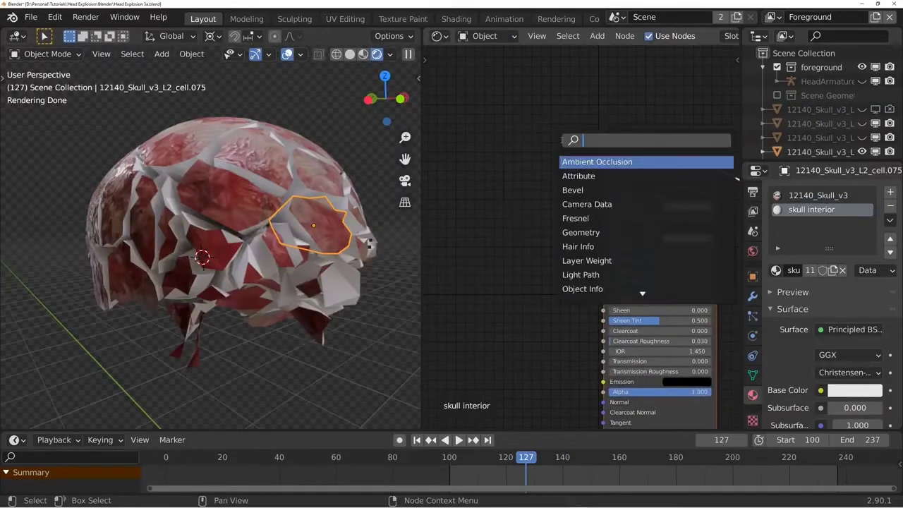
{"action": "type", "text": "noise"}
{"action": "key", "text": "Return"}
{"action": "left_click", "coordinate": [515, 152]}
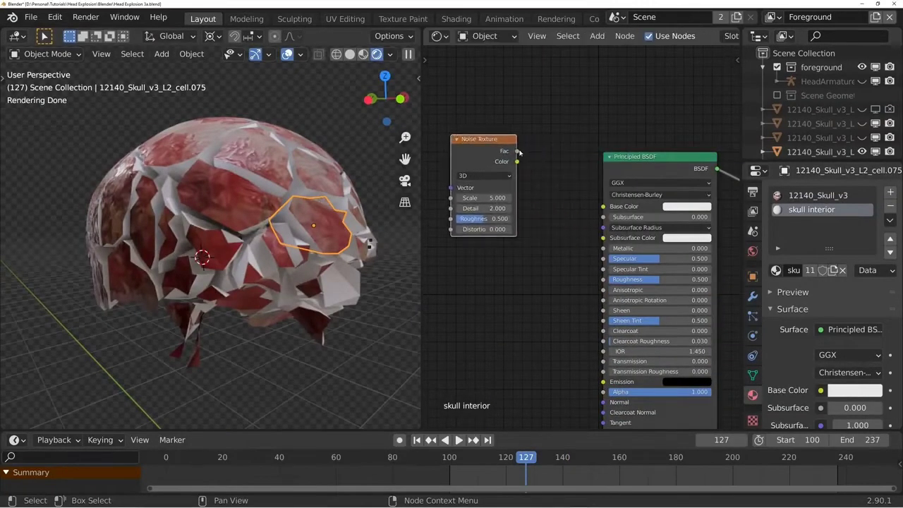
{"action": "left_click_drag", "start_coordinate": [517, 151], "coordinate": [605, 209]}
{"action": "middle_click_drag", "start_coordinate": [509, 171], "coordinate": [587, 179]}
{"action": "left_click_drag", "start_coordinate": [562, 157], "coordinate": [471, 163]}
- Insert a ColorRamp node between the Noise Texture and the Principled BSDF's Base Color
{"action": "key", "text": "shift+a"}
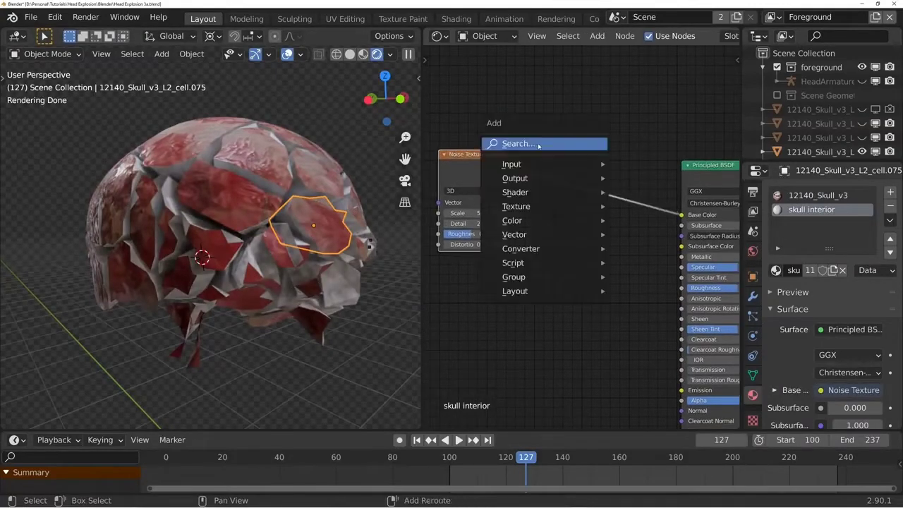
{"action": "left_click", "coordinate": [540, 146]}
{"action": "type", "text": "color"}
{"action": "key", "text": "Down"}
{"action": "key", "text": "Return"}
{"action": "left_click", "coordinate": [546, 149]}
- Colour the ramp's dark stop deep red (hue 0.016, saturation 0.777, value 0.355) and move it to position 0.450
{"action": "left_click", "coordinate": [598, 225]}
{"action": "left_click_drag", "start_coordinate": [628, 153], "coordinate": [628, 113]}
{"action": "left_click", "coordinate": [586, 151]}
{"action": "left_click_drag", "start_coordinate": [629, 113], "coordinate": [629, 134]}
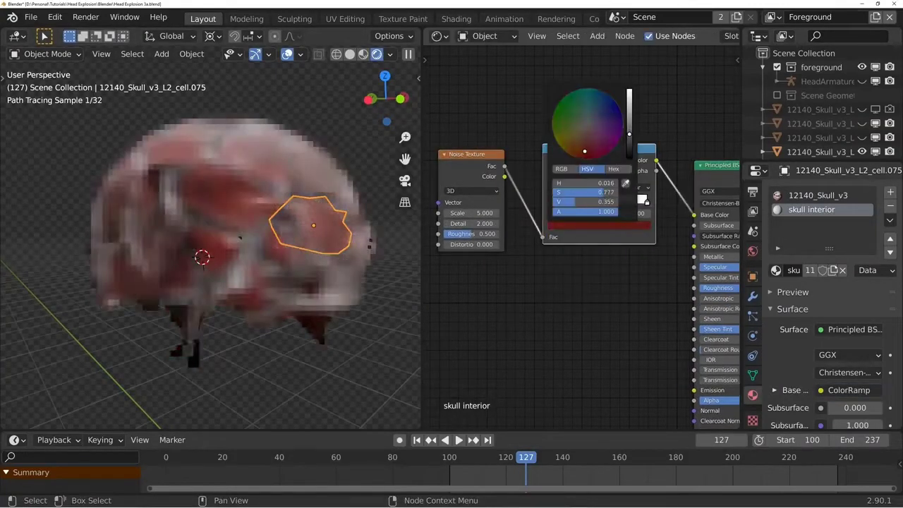
{"action": "left_click_drag", "start_coordinate": [552, 201], "coordinate": [594, 201]}
{"action": "scroll", "coordinate": [588, 275], "scroll_direction": "down", "scroll_amount": 1}
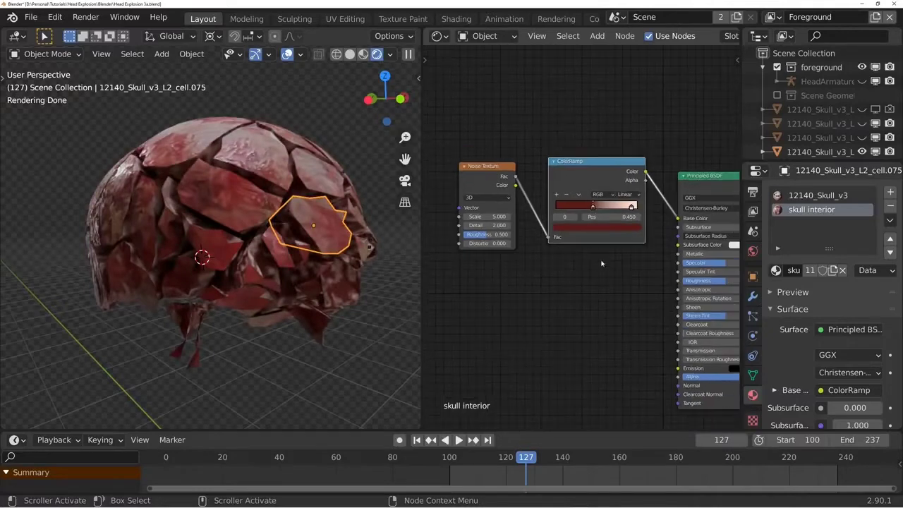
- Link the red ColorRamp to Roughness through a second, black-to-white ColorRamp
{"action": "left_click_drag", "start_coordinate": [512, 138], "coordinate": [591, 239]}
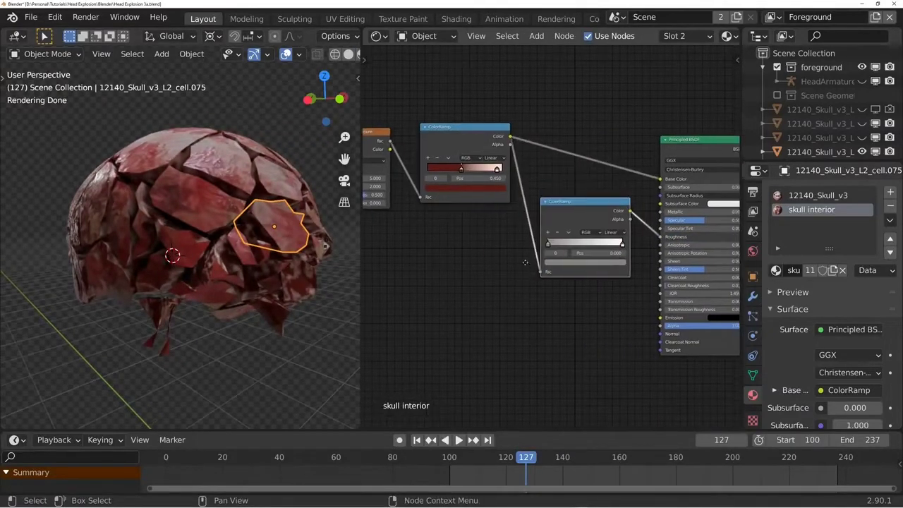
{"action": "scroll", "coordinate": [423, 167], "scroll_direction": "down", "scroll_amount": 2}
{"action": "middle_click_drag", "start_coordinate": [480, 144], "coordinate": [414, 169]}
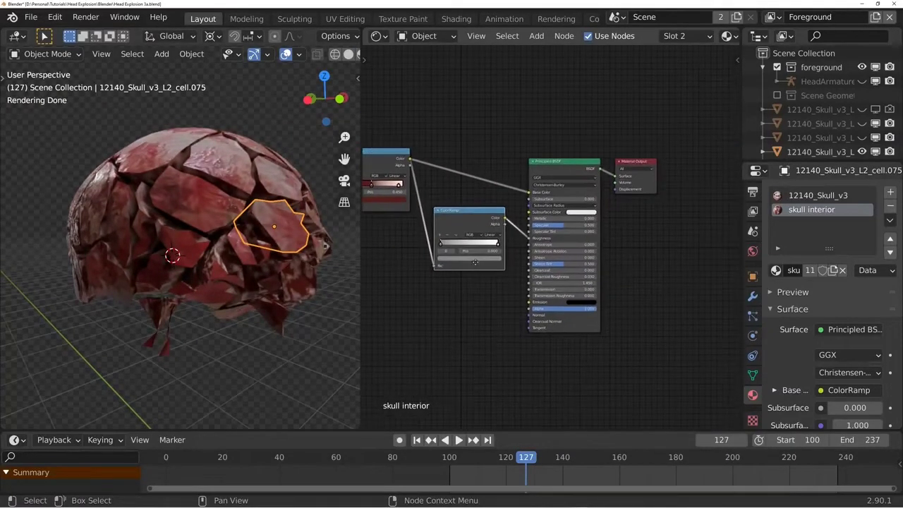
- Feed the node colours into the Material Output's Displacement input and insert a Displacement node on that link
{"action": "left_click_drag", "start_coordinate": [415, 169], "coordinate": [619, 198]}
{"action": "left_click_drag", "start_coordinate": [648, 188], "coordinate": [713, 224]}
{"action": "middle_click_drag", "start_coordinate": [663, 248], "coordinate": [592, 246]}
{"action": "scroll", "coordinate": [593, 247], "scroll_direction": "up", "scroll_amount": 4}
{"action": "key", "text": "shift+a"}
{"action": "left_click", "coordinate": [587, 194]}
{"action": "type", "text": "disp"}
{"action": "key", "text": "Return"}
{"action": "left_click", "coordinate": [529, 213]}
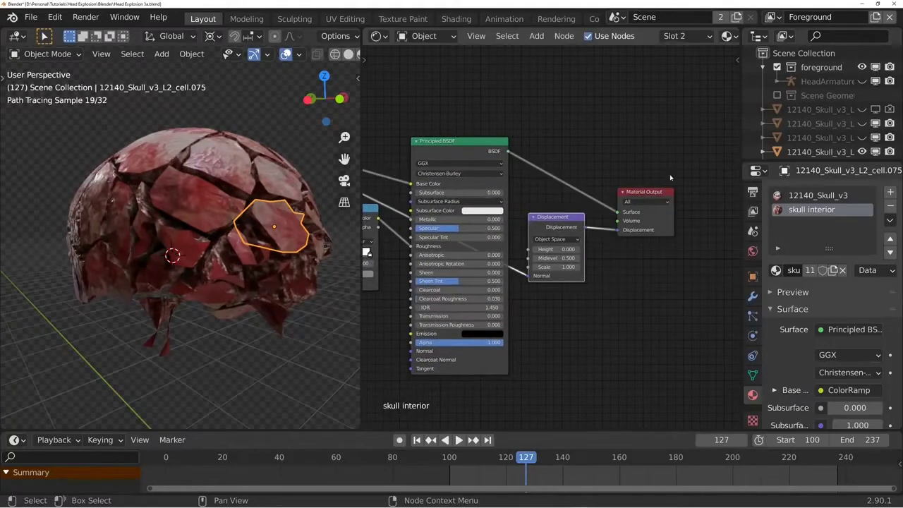
- Reposition the Displacement node and reconnect its incoming link from Normal to Height
{"action": "left_click_drag", "start_coordinate": [671, 176], "coordinate": [538, 269]}
{"action": "key", "text": "g"}
{"action": "left_click", "coordinate": [641, 226]}
{"action": "left_click_drag", "start_coordinate": [631, 231], "coordinate": [632, 204]}
- Insert a Math node set to Multiply before the Displacement node's Height and give it a very small factor
{"action": "key", "text": "shift+a"}
{"action": "left_click", "coordinate": [647, 130]}
{"action": "type", "text": "math"}
{"action": "key", "text": "Return"}
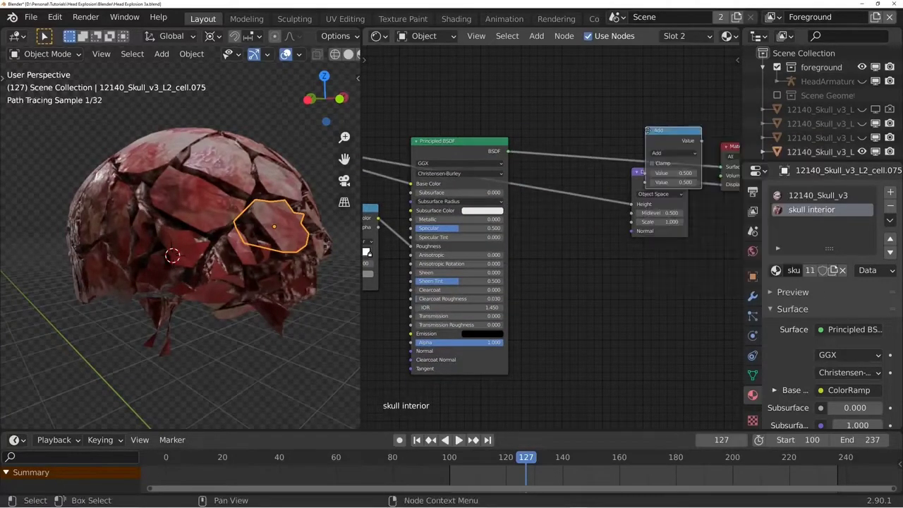
{"action": "left_click", "coordinate": [543, 188]}
{"action": "left_click", "coordinate": [569, 210]}
{"action": "left_click", "coordinate": [569, 258]}
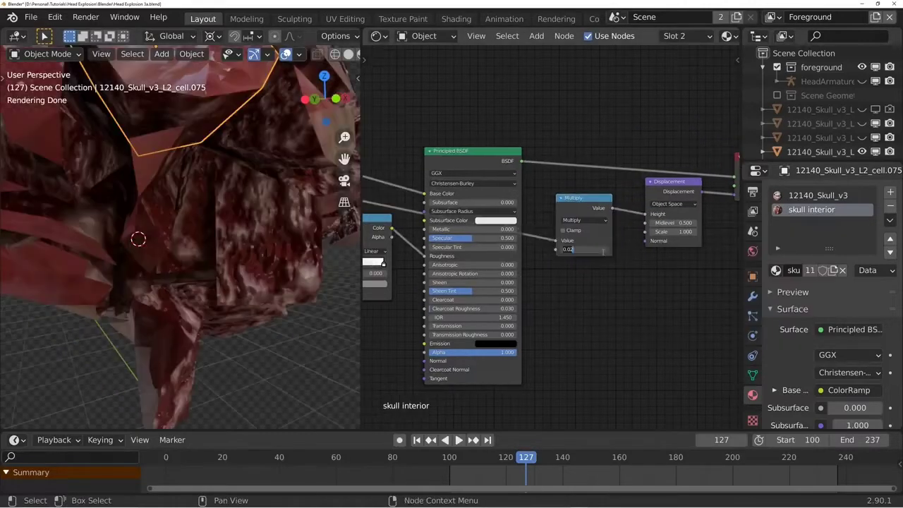
{"action": "key", "text": "Return"}
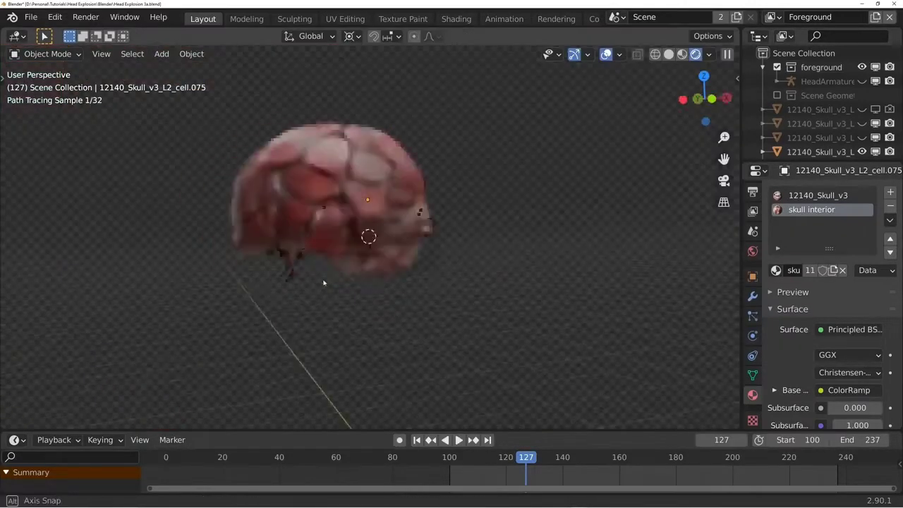
- Switch to solid shading, select all the skull shards and make them active rigid bodies
{"action": "middle_click_drag", "start_coordinate": [169, 297], "coordinate": [199, 300]}
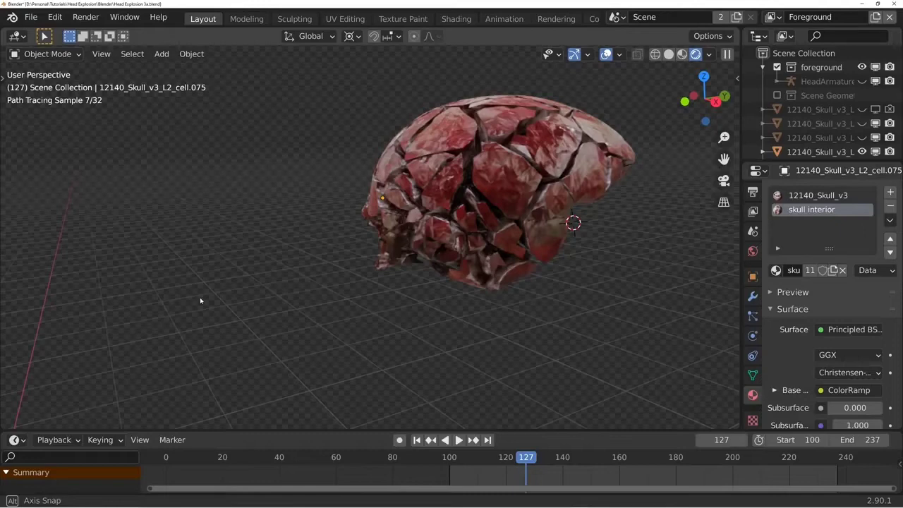
{"action": "mouse_move", "coordinate": [200, 300]}
{"action": "middle_mouse_down"}
{"action": "mouse_move", "coordinate": [459, 296]}
{"action": "mouse_move", "coordinate": [347, 275]}
{"action": "mouse_move", "coordinate": [377, 261]}
{"action": "middle_mouse_up"}
{"action": "key", "text": "z"}
{"action": "left_click", "coordinate": [369, 220]}
{"action": "middle_click_drag", "start_coordinate": [465, 262], "coordinate": [439, 261]}
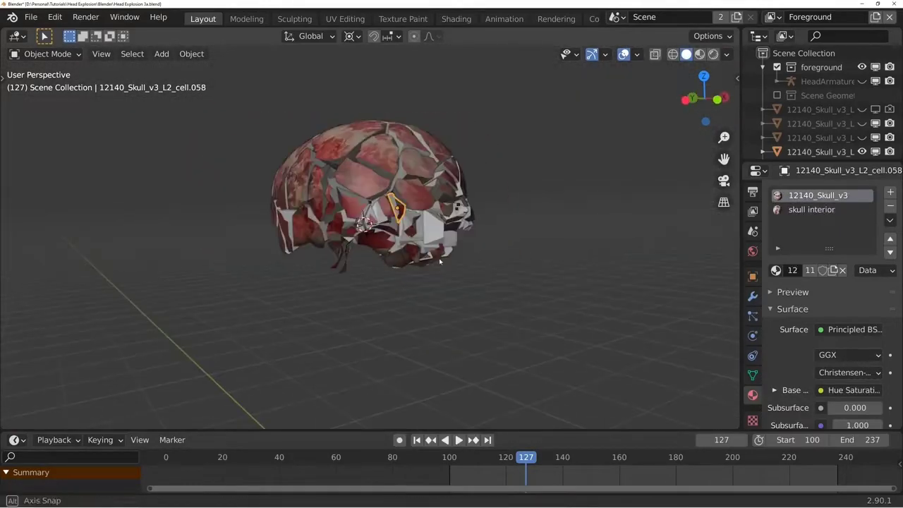
{"action": "key", "text": "z"}
{"action": "key", "text": "a"}
{"action": "key", "text": "z"}
{"action": "middle_click_drag", "start_coordinate": [376, 192], "coordinate": [415, 190]}
{"action": "key", "text": "F3"}
{"action": "type", "text": "rigie"}
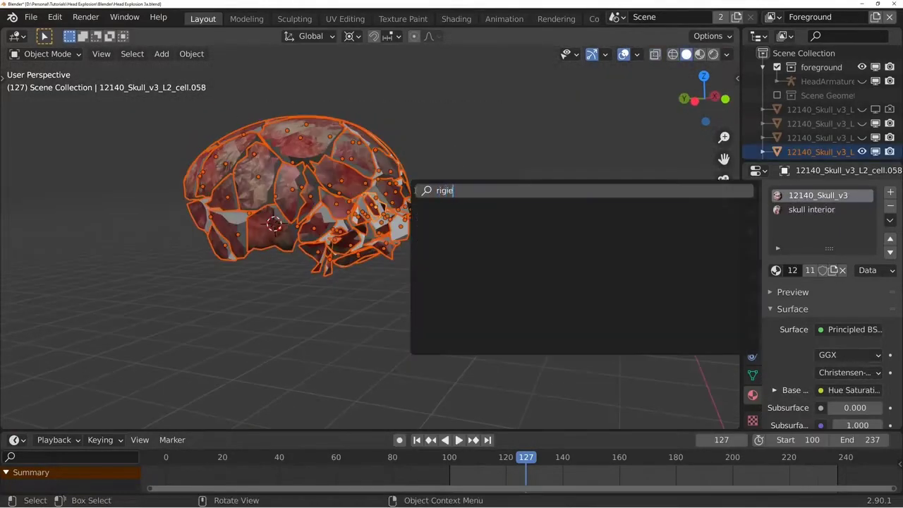
{"action": "key", "text": "BackSpace"}
{"action": "type", "text": "d boo"}
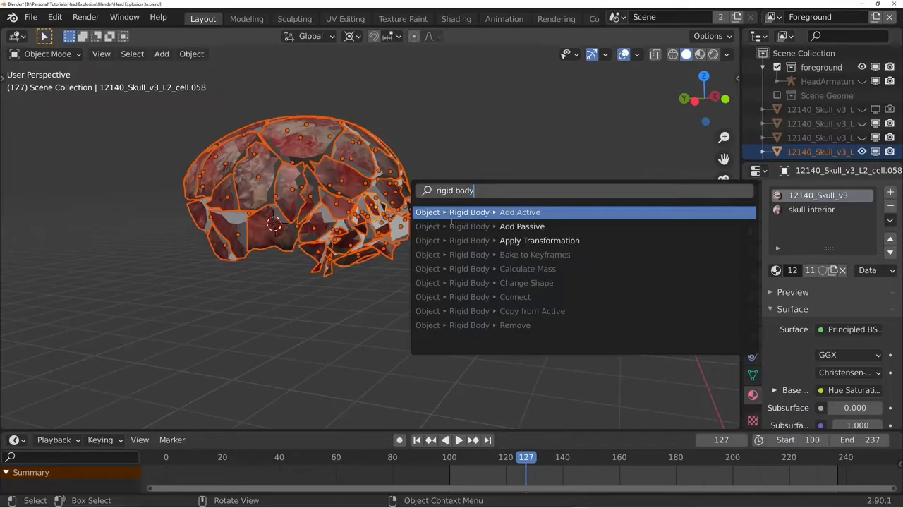
{"action": "key", "text": "Return"}
- Play the animation several times to examine how the rigid body shards move from around frame 140
{"action": "key", "text": "space"}
{"action": "scroll", "coordinate": [400, 345], "scroll_direction": "down", "scroll_amount": 2}
{"action": "middle_click_drag", "start_coordinate": [518, 358], "coordinate": [477, 356]}
{"action": "key", "text": "space"}
{"action": "scroll", "coordinate": [477, 356], "scroll_direction": "down", "scroll_amount": 3}
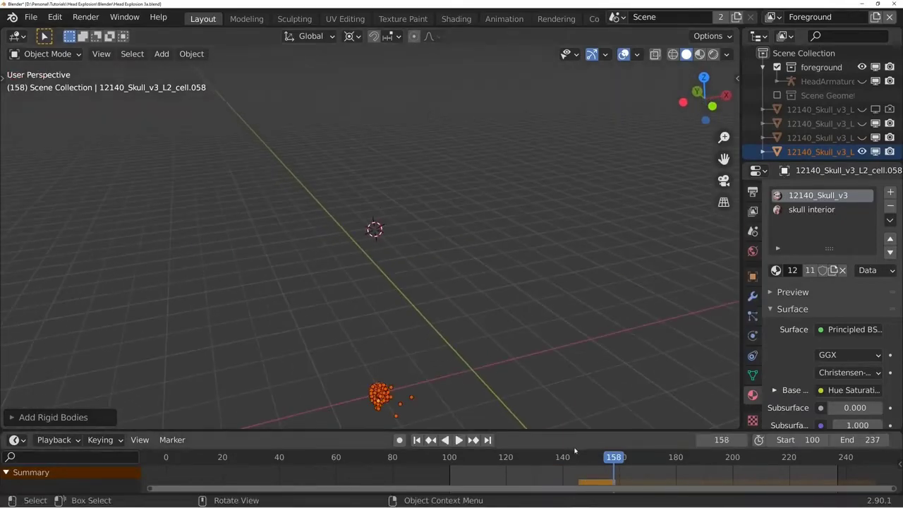
{"action": "left_click", "coordinate": [565, 459]}
{"action": "key", "text": "space"}
{"action": "key", "text": "Escape"}
{"action": "middle_click_drag", "start_coordinate": [493, 300], "coordinate": [530, 232]}
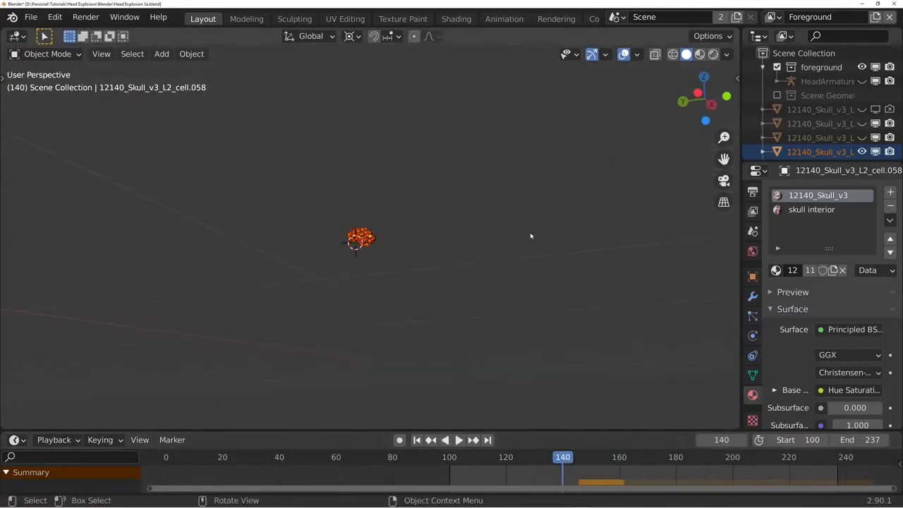
{"action": "scroll", "coordinate": [525, 234], "scroll_direction": "up", "scroll_amount": 5}
{"action": "key", "text": "space"}
{"action": "middle_click_drag", "start_coordinate": [467, 263], "coordinate": [459, 372]}
{"action": "key", "text": "space"}
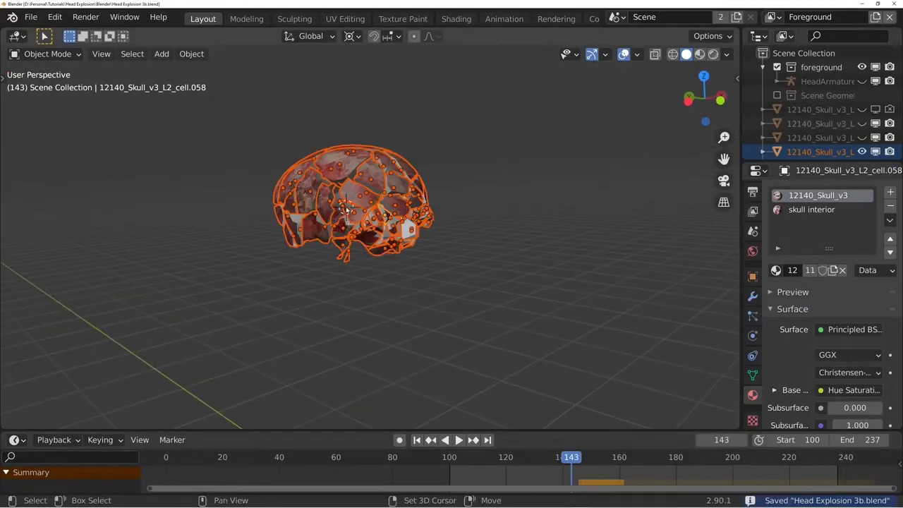
- Add a Force type force field at the centre of the fractured skull and return to frame 137 after playback
{"action": "key", "text": "shift+a"}
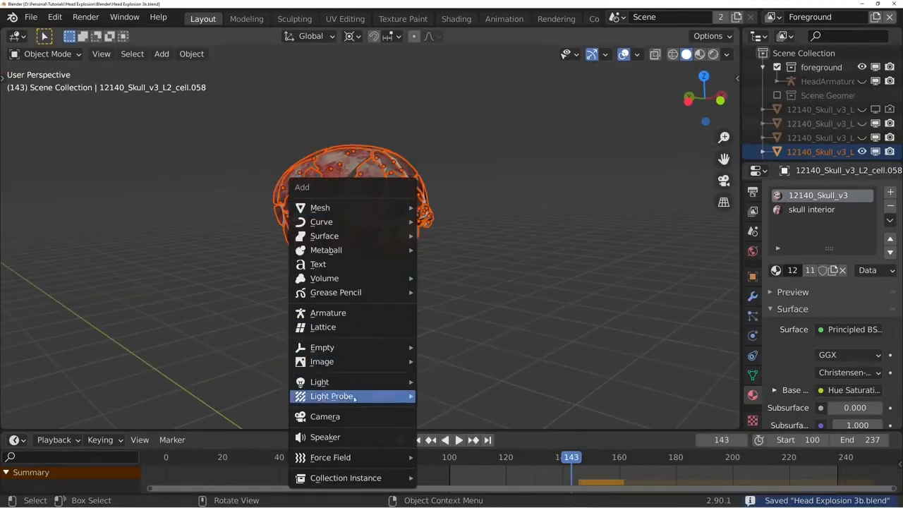
{"action": "mouse_move", "coordinate": [412, 458]}
{"action": "left_click", "coordinate": [481, 276]}
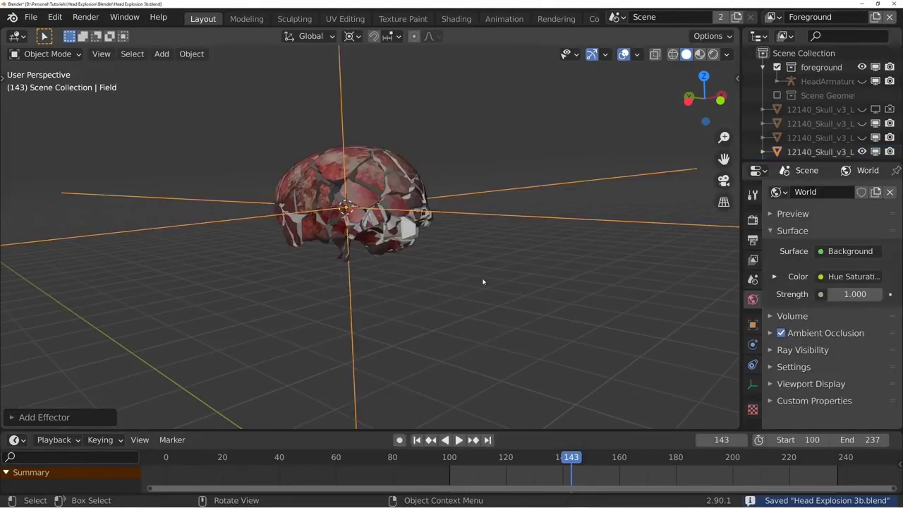
{"action": "key", "text": "space"}
{"action": "key", "text": "space"}
{"action": "left_click", "coordinate": [555, 457]}
- Show the force field's physics settings and replay the animation to examine its effect on the shards
{"action": "left_click", "coordinate": [752, 364]}
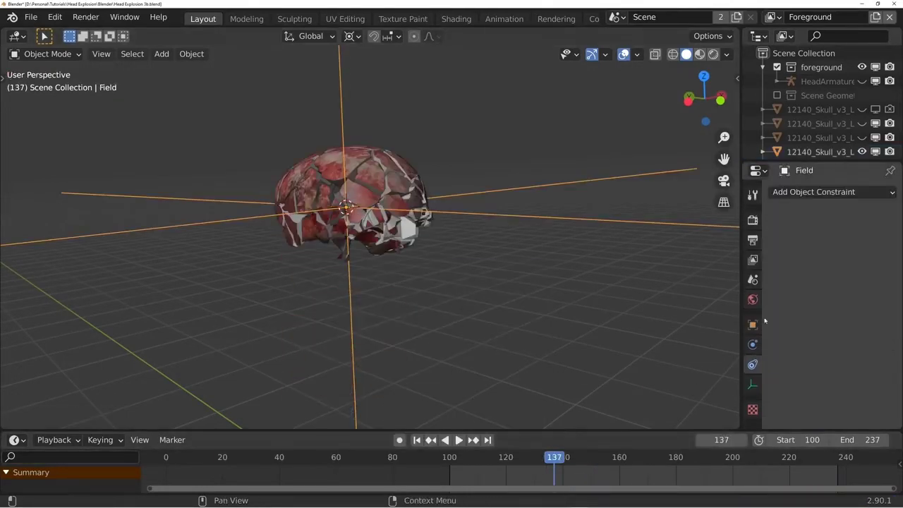
{"action": "left_click", "coordinate": [752, 344]}
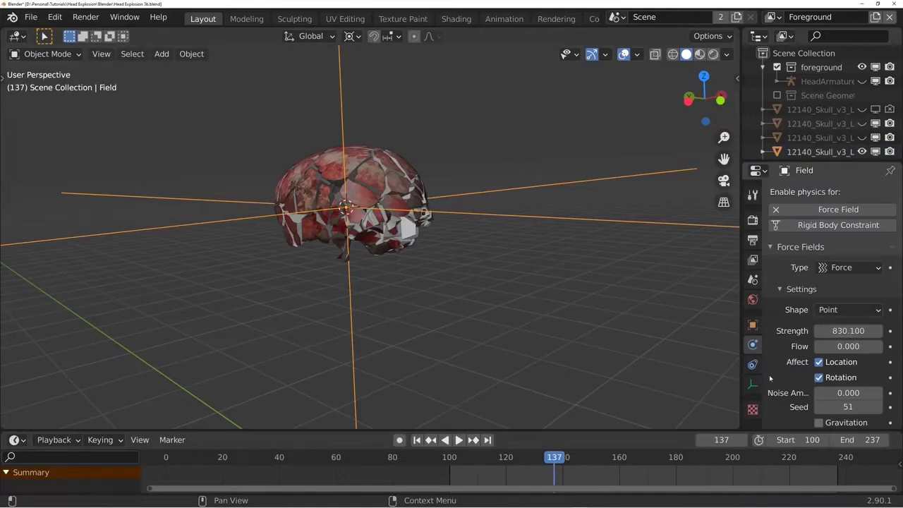
{"action": "key", "text": "space"}
{"action": "left_click", "coordinate": [515, 463]}
{"action": "key", "text": "space"}
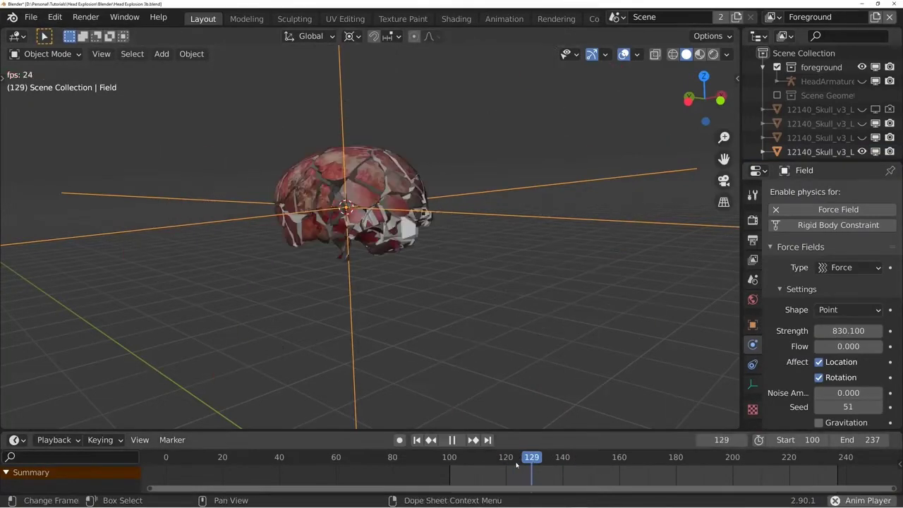
{"action": "left_click", "coordinate": [528, 459]}
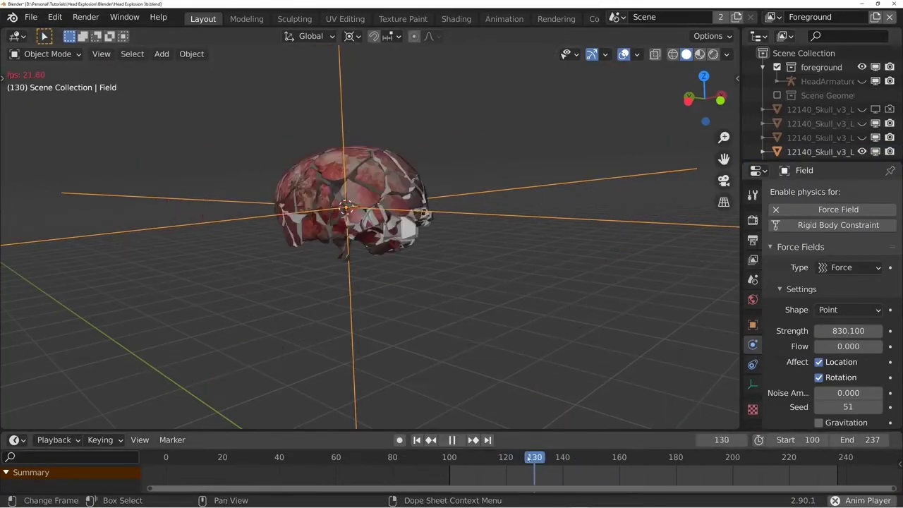
{"action": "left_click", "coordinate": [528, 459]}
{"action": "left_click", "coordinate": [516, 462]}
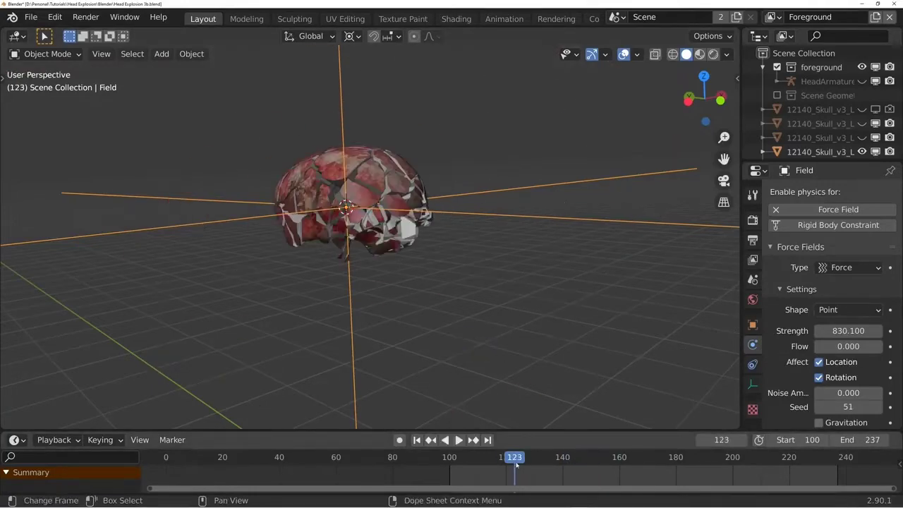
- Replay the animation from before the explosion to examine how the force field scatters the skull shards
{"action": "key", "text": "space"}
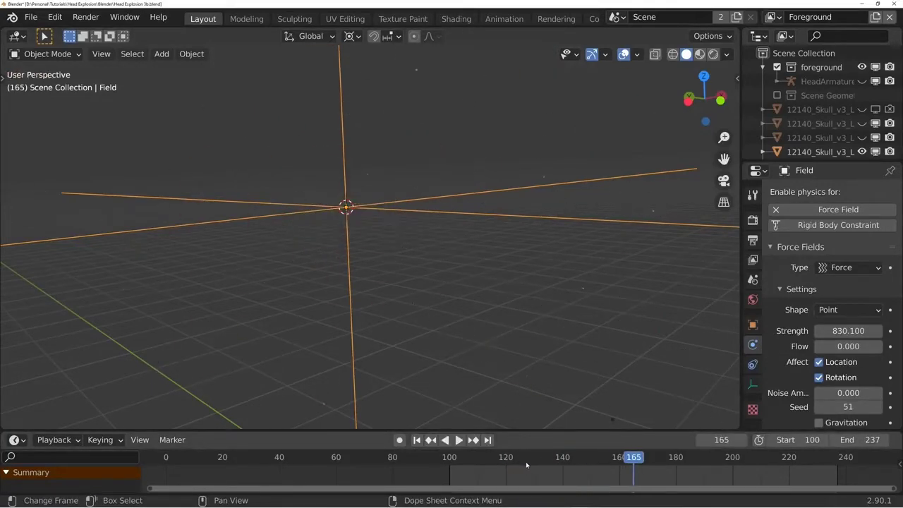
{"action": "left_click", "coordinate": [526, 462]}
{"action": "key", "text": "space"}
{"action": "key", "text": "space"}
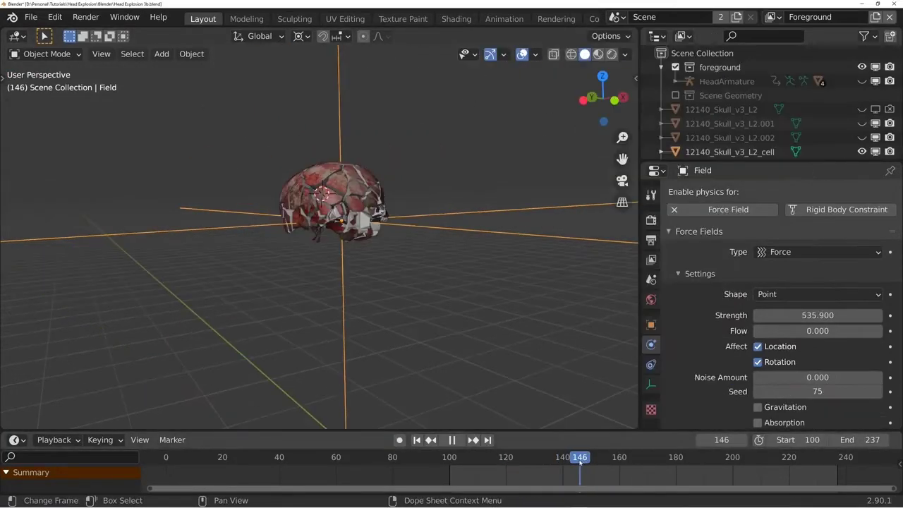
- Keyframe the force field's strength at frame 147, and keyframe it at 0 on frame 149
{"action": "key", "text": "space"}
{"action": "key", "text": "i"}
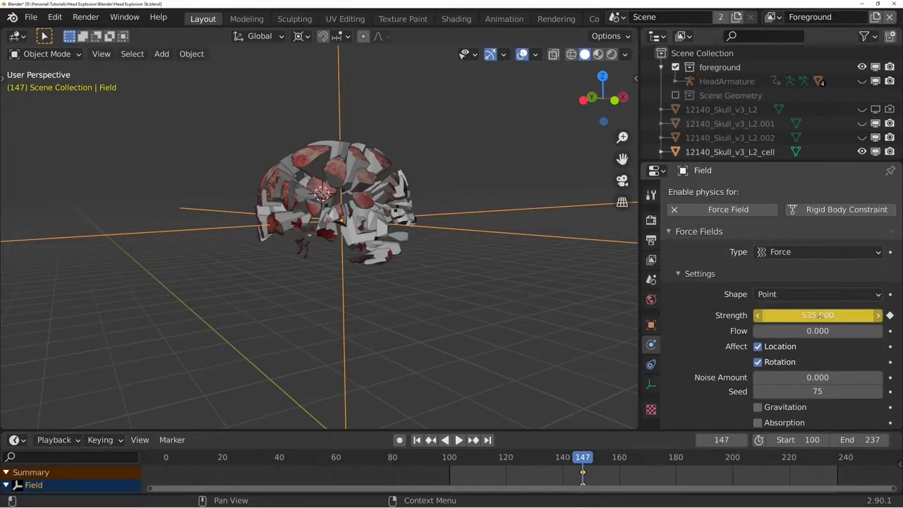
{"action": "key", "text": "Right"}
{"action": "key", "text": "Right"}
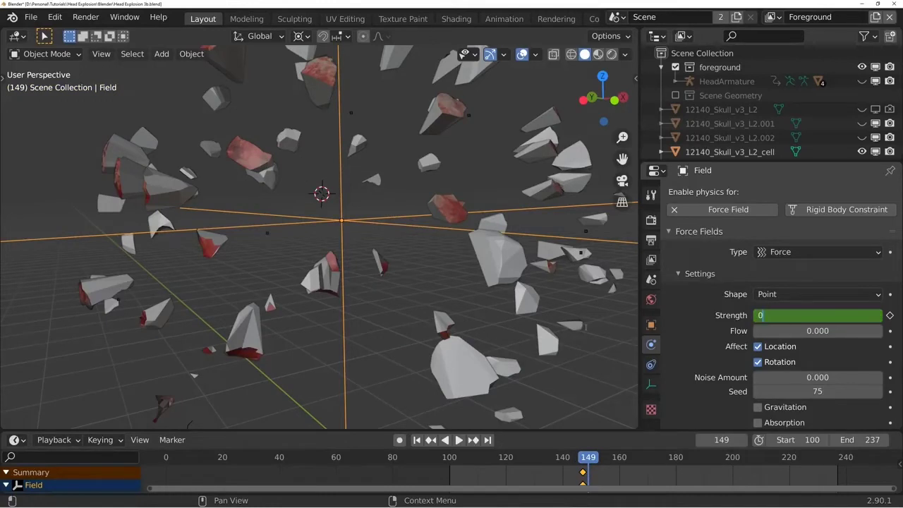
{"action": "key", "text": "Return"}
{"action": "key", "text": "i"}
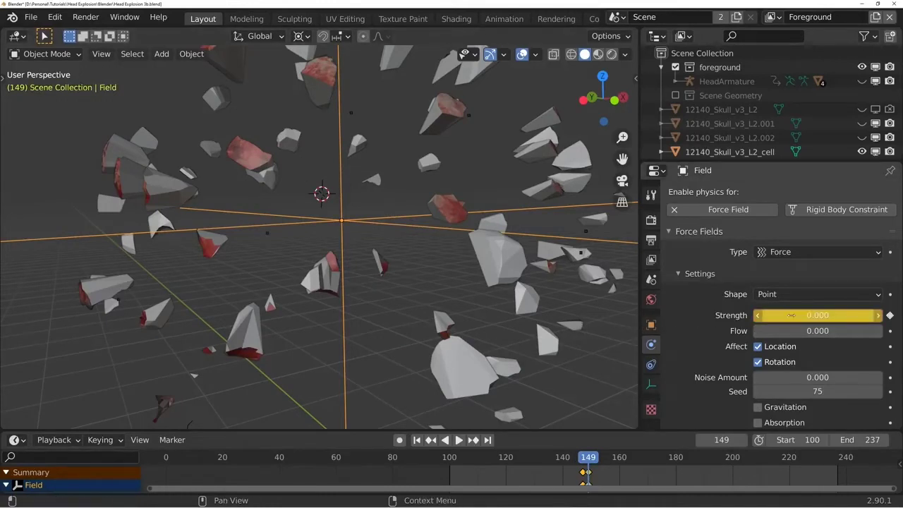
- Play the explosion from around frame 140 to examine the effect of the keyframed force strength
{"action": "left_click", "coordinate": [560, 459]}
{"action": "key", "text": "space"}
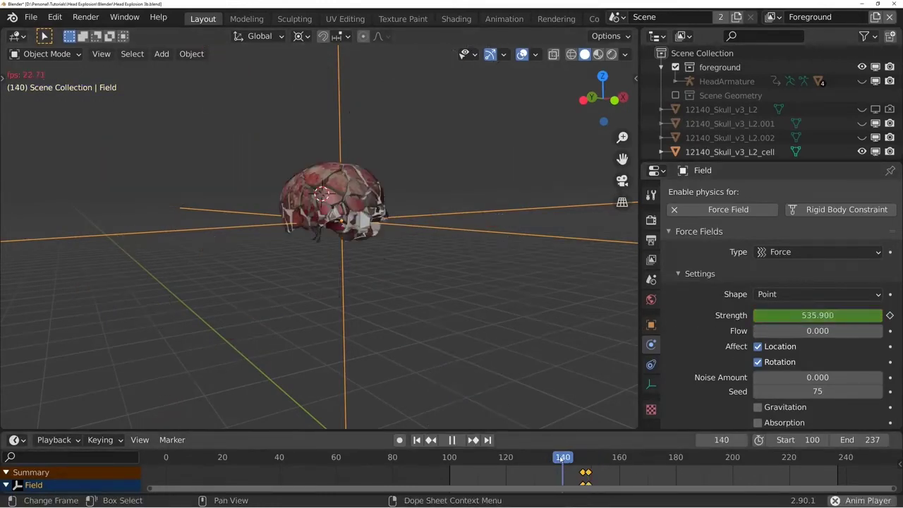
{"action": "left_click", "coordinate": [560, 459]}
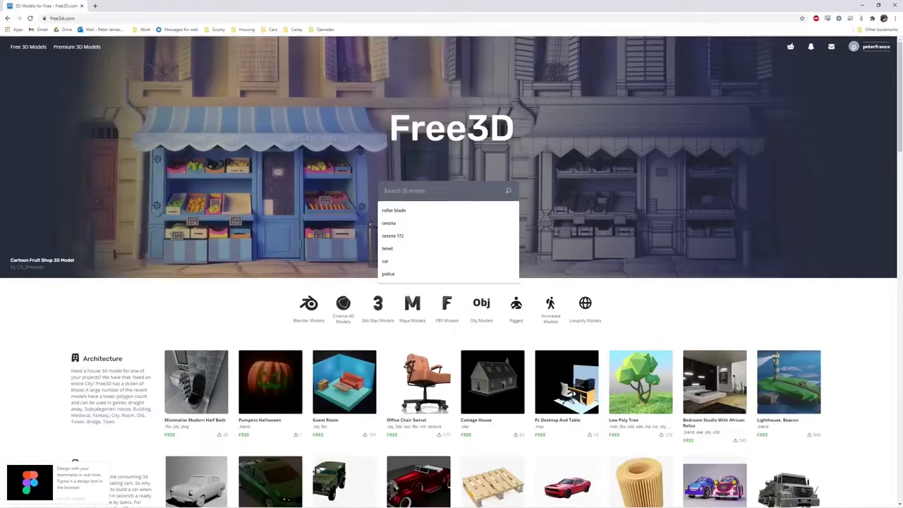
- Switch to the Free3D website, search for "brain" and download the first pink Brain model
{"action": "type", "text": "bra"}
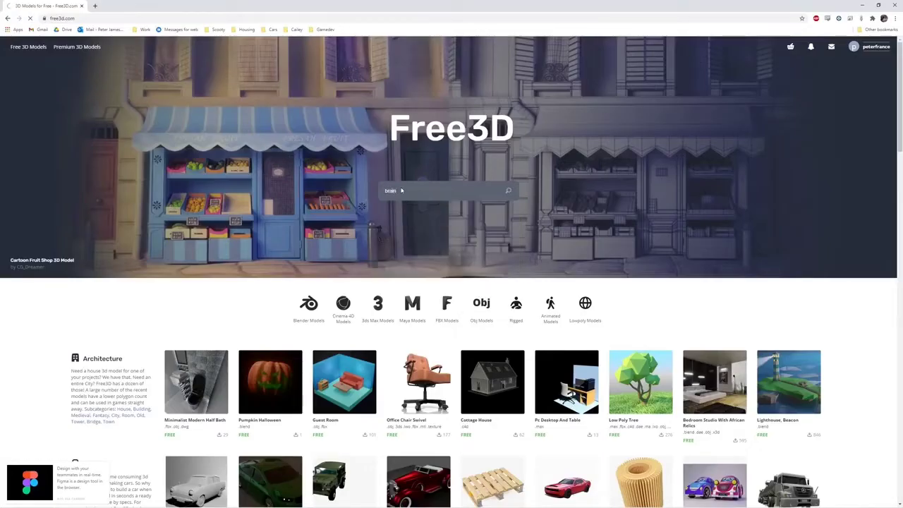
{"action": "type", "text": "in"}
{"action": "key", "text": "Return"}
{"action": "left_click", "coordinate": [62, 193]}
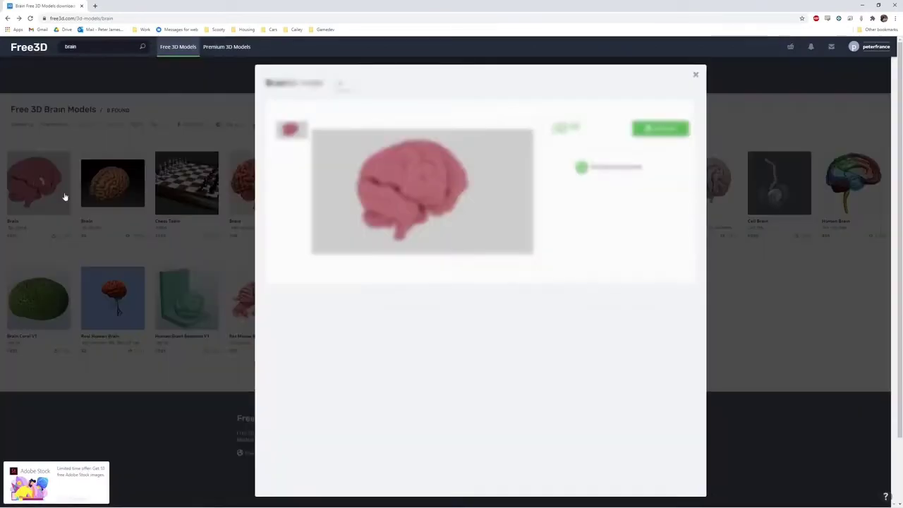
{"action": "left_click", "coordinate": [652, 127]}
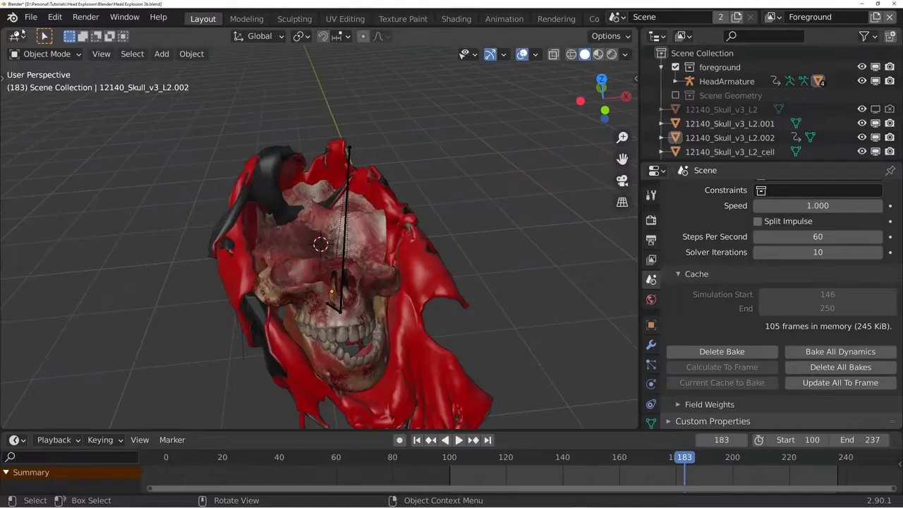
- Switch back to Blender, import brain.fbx as an FBX model and set the pivot point to the 3D cursor
{"action": "left_click", "coordinate": [31, 16]}
{"action": "mouse_move", "coordinate": [53, 208]}
{"action": "left_click", "coordinate": [255, 293]}
{"action": "left_click", "coordinate": [508, 77]}
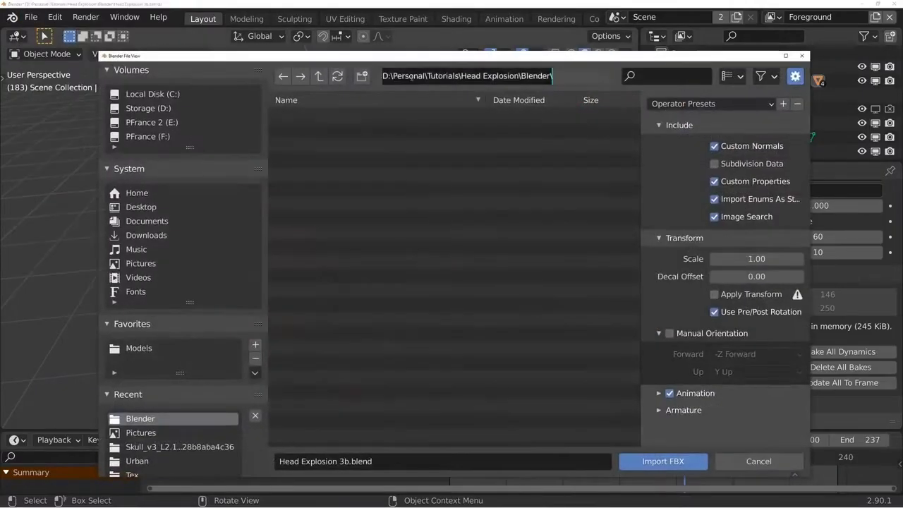
{"action": "key", "text": "ctrl+v"}
{"action": "key", "text": "Return"}
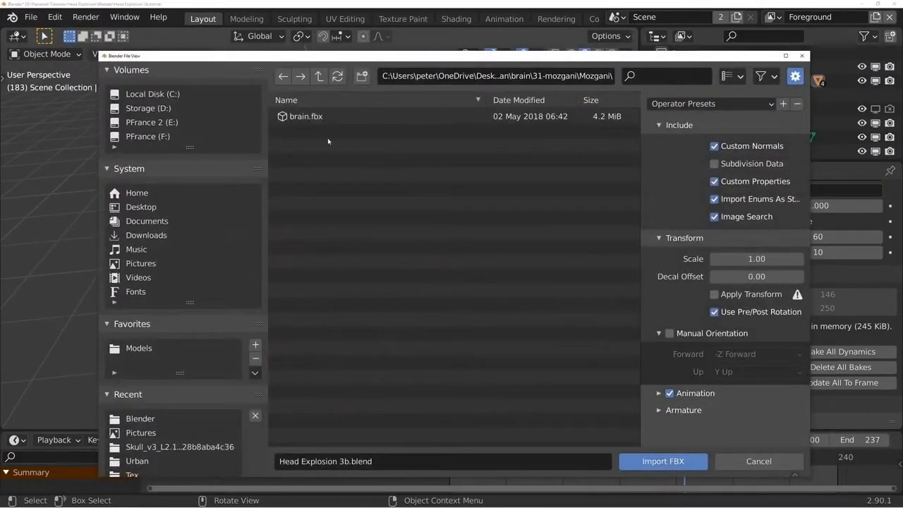
{"action": "double_click", "coordinate": [302, 117]}
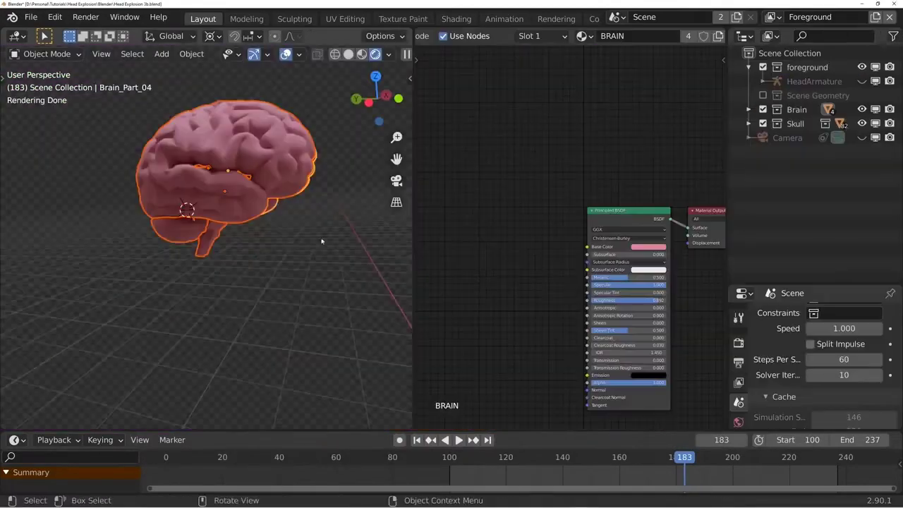
{"action": "middle_click_drag", "start_coordinate": [322, 241], "coordinate": [269, 260]}
{"action": "scroll", "coordinate": [212, 262], "scroll_direction": "up", "scroll_amount": 3}
{"action": "middle_click_drag", "start_coordinate": [229, 261], "coordinate": [261, 262]}
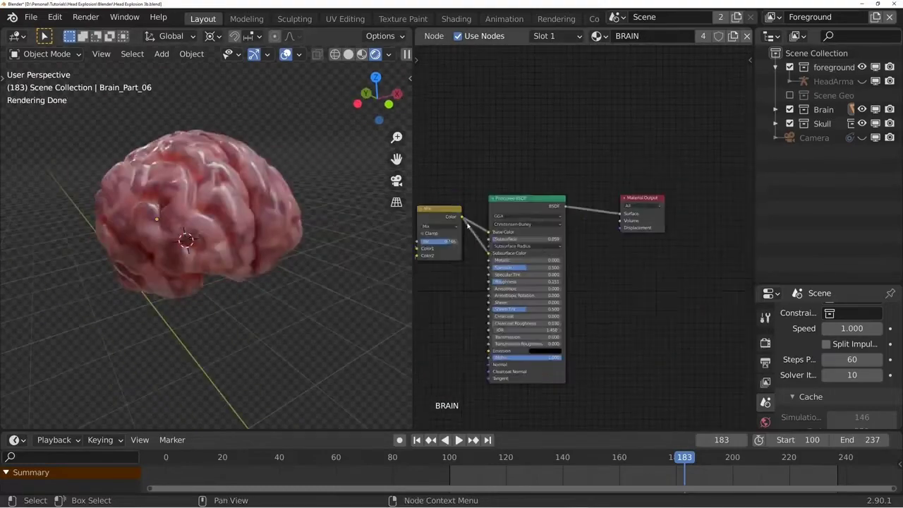
- Feed the BRAIN material's displacement through a Multiply node set to 0.020 and inspect the shaded brain
{"action": "left_click_drag", "start_coordinate": [687, 111], "coordinate": [494, 230]}
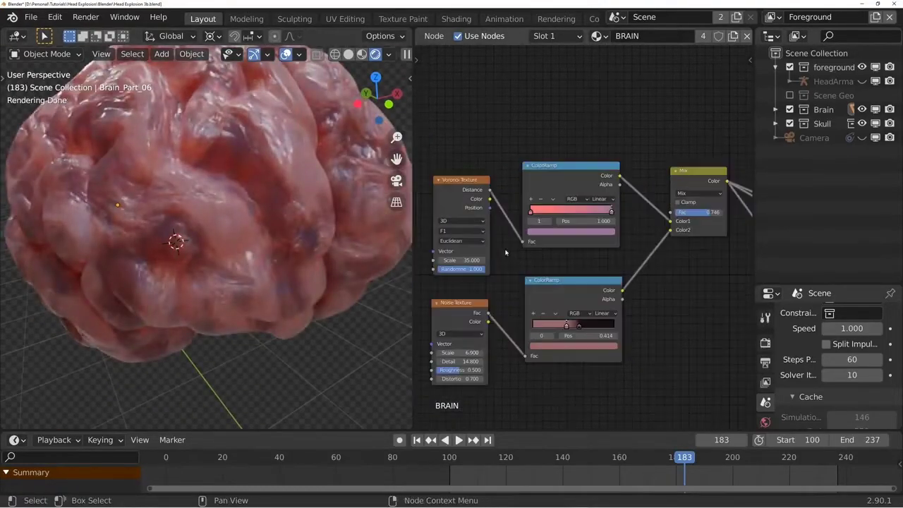
{"action": "scroll", "coordinate": [338, 254], "scroll_direction": "down", "scroll_amount": 3}
{"action": "middle_click_drag", "start_coordinate": [311, 240], "coordinate": [356, 260]}
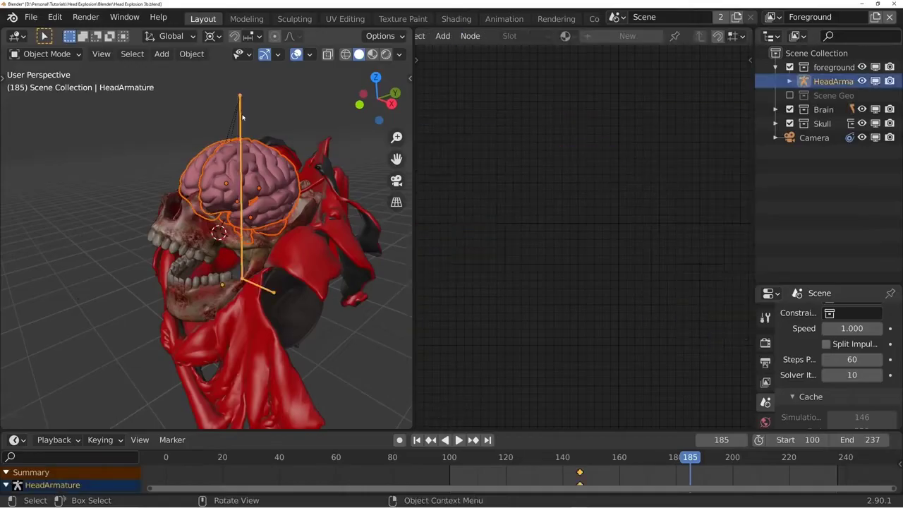
- In pose mode, parent the selected brain parts to Bone.001 of the head armature
{"action": "key", "text": "ctrl+Tab"}
{"action": "key", "text": "ctrl+p"}
{"action": "left_click", "coordinate": [194, 214]}
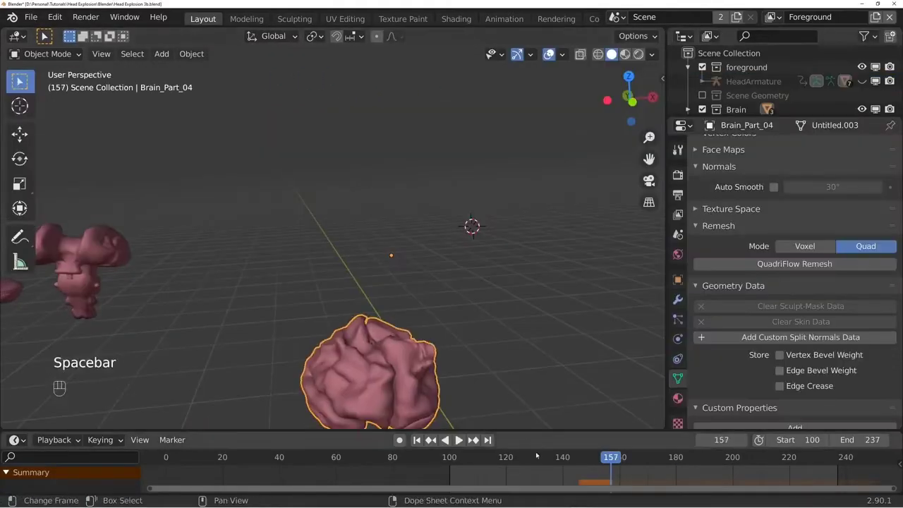
{"action": "key", "text": "space"}
- In wireframe edit mode, assign the lower half of Brain_Part_04 to a new vertex group named Soft Body Pin
{"action": "key", "text": "Tab"}
{"action": "key", "text": "z"}
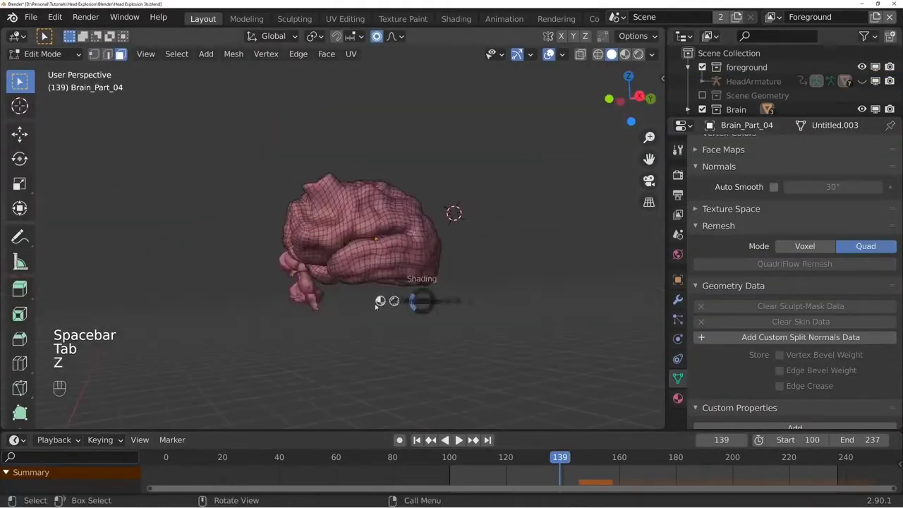
{"action": "left_click", "coordinate": [376, 305]}
{"action": "mouse_move", "coordinate": [376, 304]}
{"action": "middle_mouse_down"}
{"action": "mouse_move", "coordinate": [459, 317]}
{"action": "mouse_move", "coordinate": [436, 246]}
{"action": "middle_mouse_up"}
{"action": "left_click_drag", "start_coordinate": [446, 242], "coordinate": [268, 314]}
{"action": "middle_click_drag", "start_coordinate": [268, 314], "coordinate": [424, 304]}
{"action": "scroll", "coordinate": [745, 321], "scroll_direction": "up", "scroll_amount": 10}
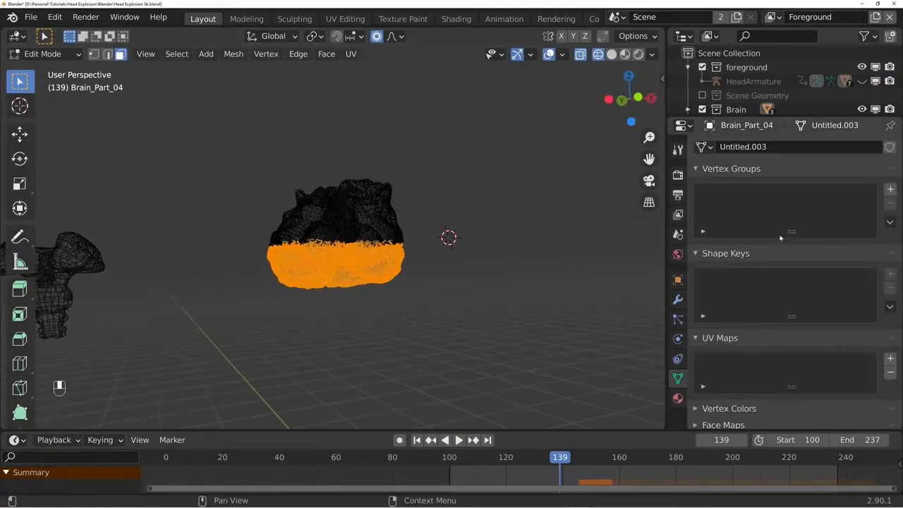
{"action": "left_click", "coordinate": [890, 189]}
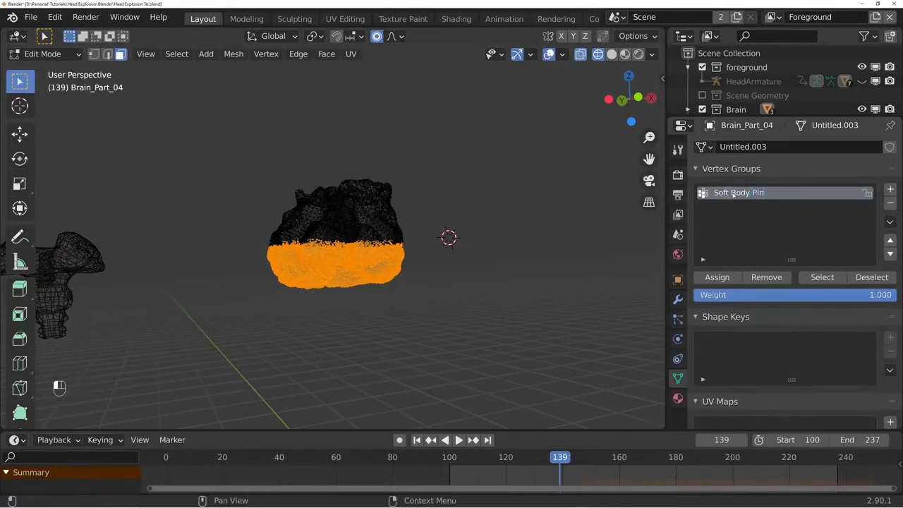
{"action": "left_click", "coordinate": [716, 277]}
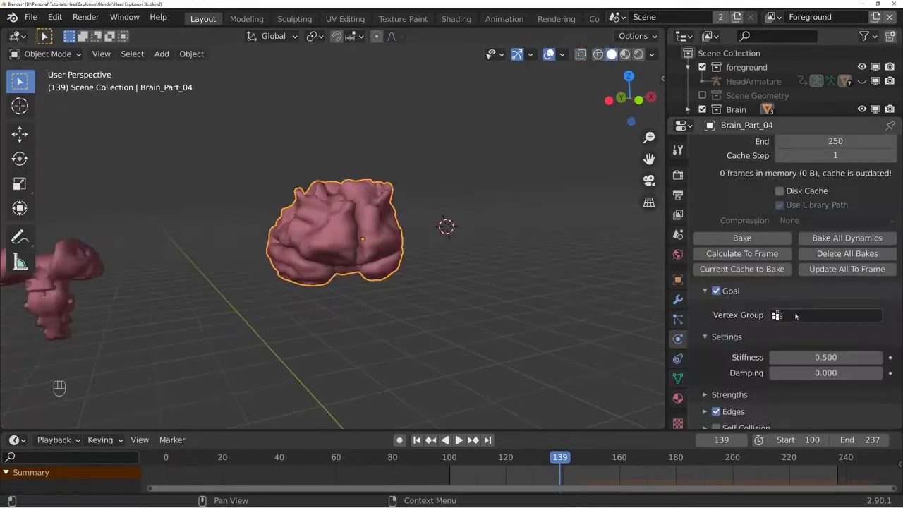
- Use the Soft Body Pin vertex group as the goal of Brain_Part_04's soft body physics
{"action": "left_click", "coordinate": [804, 315]}
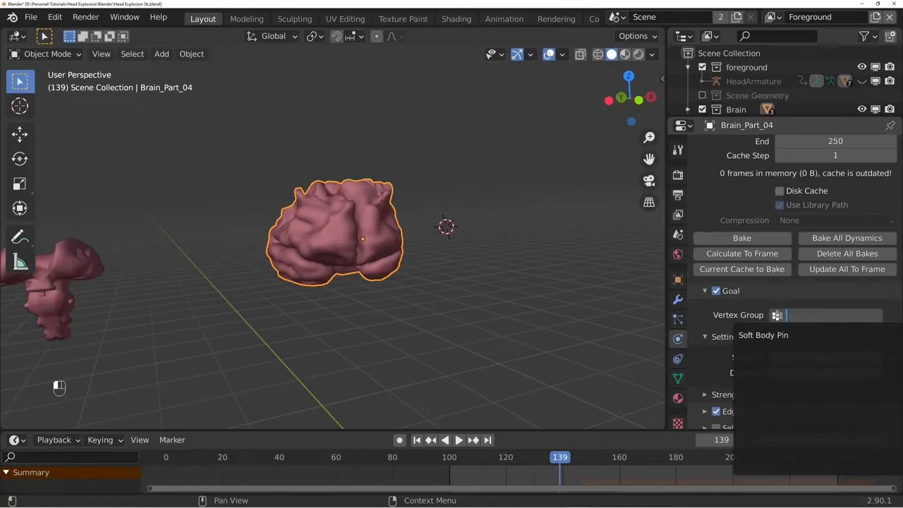
{"action": "left_click", "coordinate": [763, 335]}
{"action": "middle_click_drag", "start_coordinate": [249, 268], "coordinate": [416, 308]}
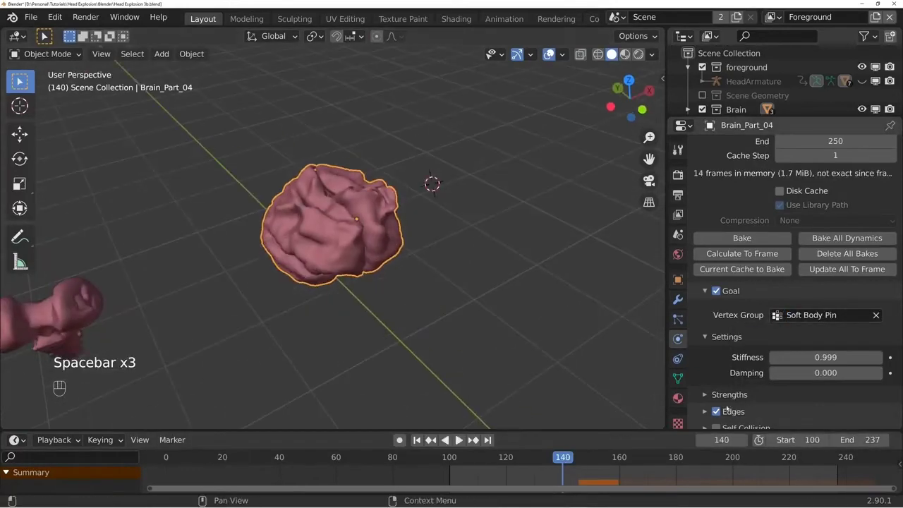
- Set the soft body goal's stiffness to 0.999, expand its strength settings and play the simulation
{"action": "left_click", "coordinate": [729, 394]}
{"action": "scroll", "coordinate": [797, 289], "scroll_direction": "down", "scroll_amount": 3}
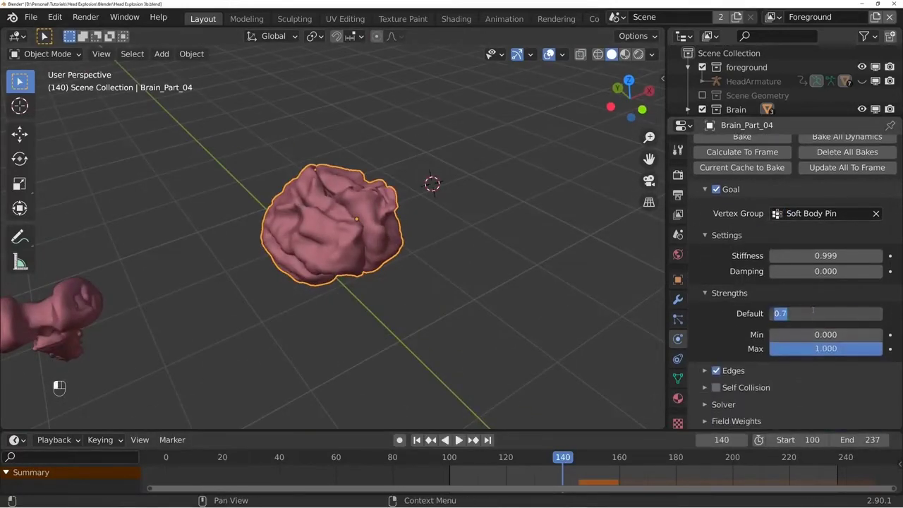
{"action": "middle_click_drag", "start_coordinate": [381, 166], "coordinate": [407, 176]}
{"action": "key", "text": "space"}
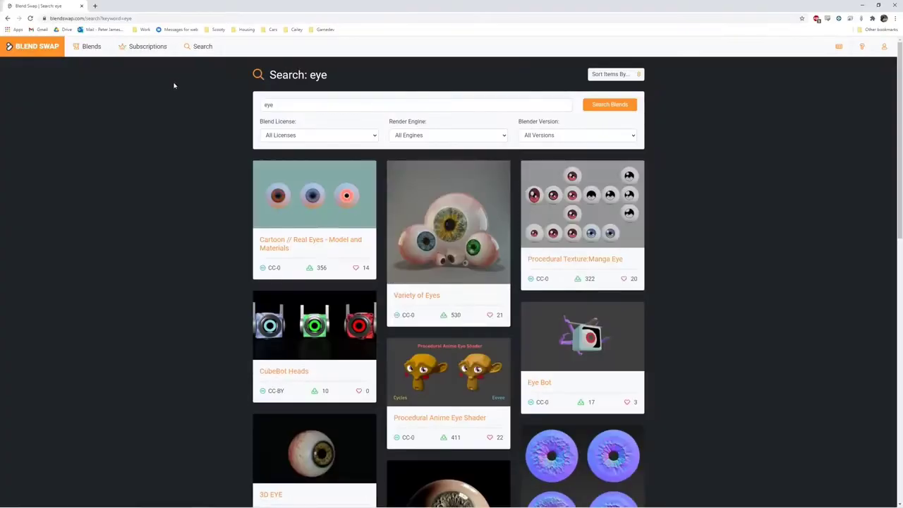
- Look through Blend Swap's eye models, and append the eyeball objects from 3d-eye.blend into the Blender scene
{"action": "scroll", "coordinate": [122, 257], "scroll_direction": "down", "scroll_amount": 3}
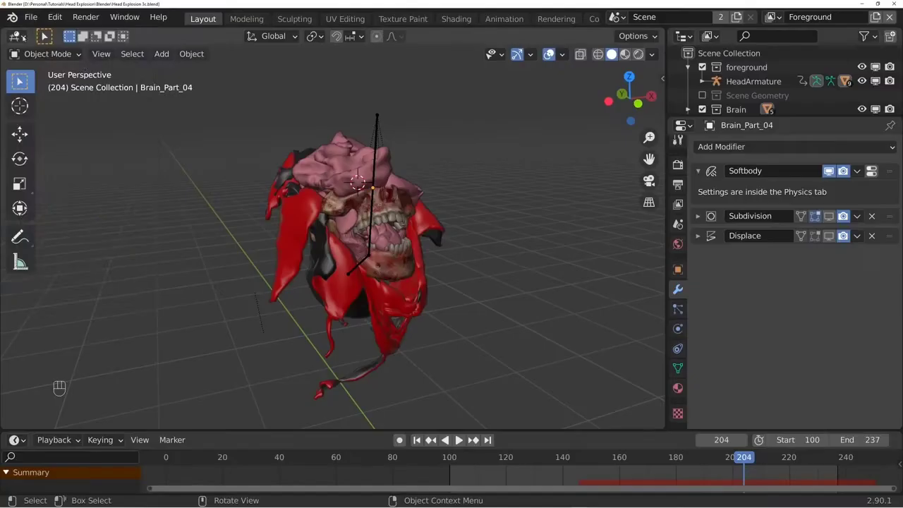
{"action": "left_click", "coordinate": [31, 17]}
{"action": "left_click", "coordinate": [54, 172]}
{"action": "double_click", "coordinate": [303, 363]}
{"action": "double_click", "coordinate": [303, 232]}
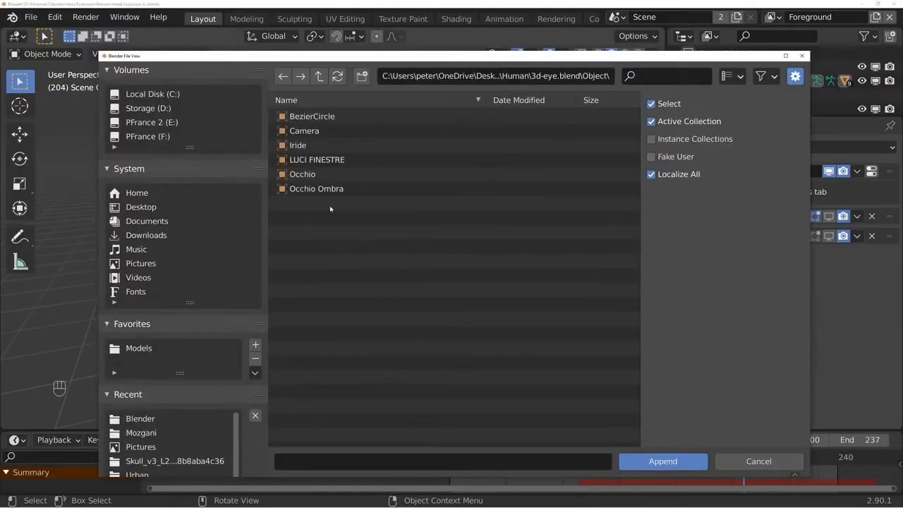
{"action": "left_click_drag", "start_coordinate": [331, 207], "coordinate": [346, 155]}
{"action": "key", "text": "Return"}
- Try to scale down the appended eye objects about their median point
{"action": "key", "text": "s"}
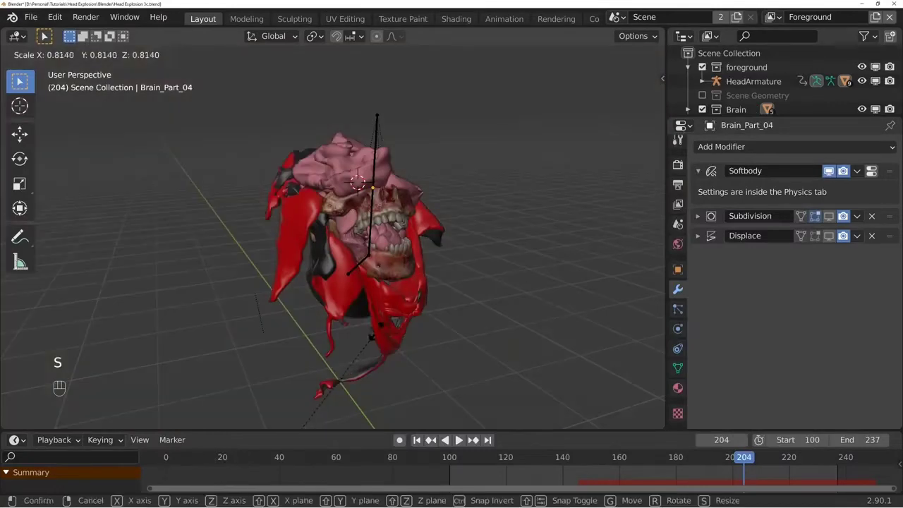
{"action": "left_click", "coordinate": [366, 134]}
{"action": "key", "text": "ctrl+z"}
- Set the pivot point to the 3D cursor and scale the appended eye objects down toward the skull
{"action": "left_click", "coordinate": [314, 36]}
{"action": "left_click", "coordinate": [338, 85]}
{"action": "key", "text": "s"}
{"action": "key", "text": "s"}
{"action": "left_click", "coordinate": [395, 226]}
{"action": "key", "text": "ctrl+z"}
{"action": "key", "text": "s"}
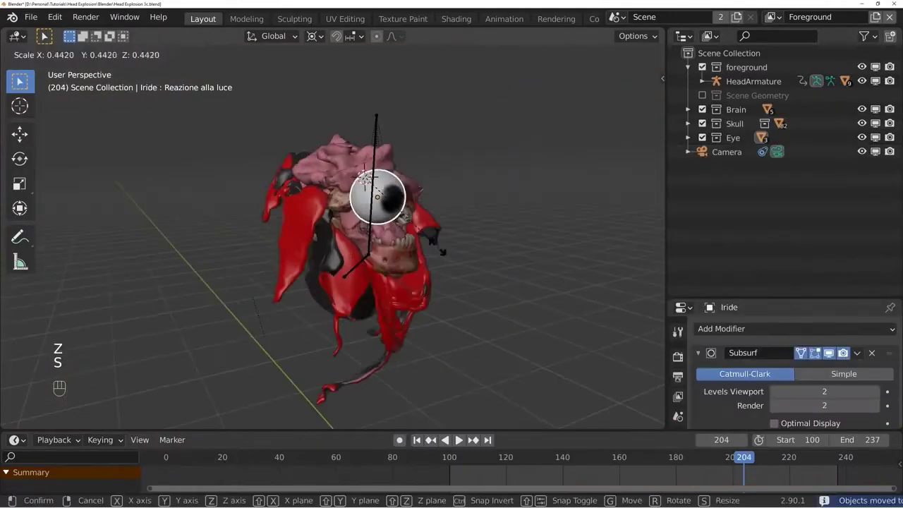
{"action": "left_click", "coordinate": [395, 211]}
- Hide everything except the eye, add a UV sphere and move it behind the eyeball in right view
{"action": "middle_click_drag", "start_coordinate": [395, 212], "coordinate": [483, 246]}
{"action": "key", "text": "shift+h"}
{"action": "key", "text": "KP_Decimal"}
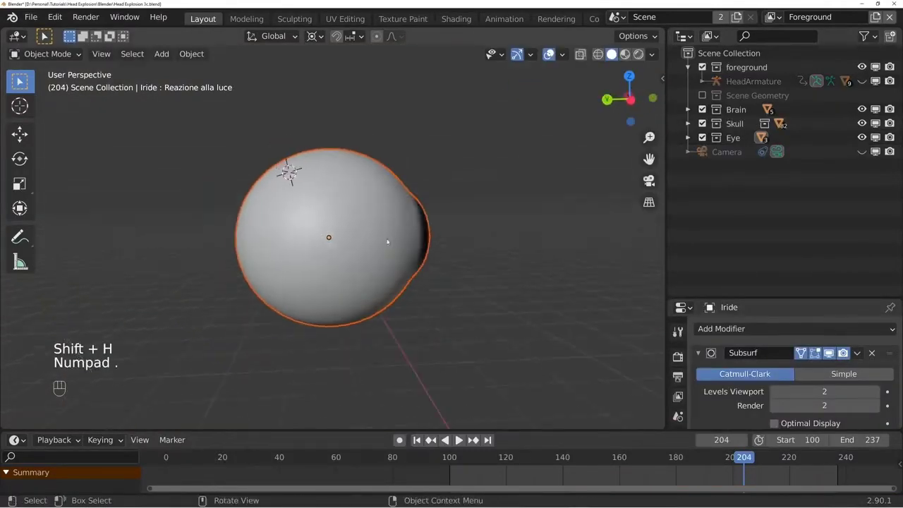
{"action": "key", "text": "shift+a"}
{"action": "mouse_move", "coordinate": [361, 225]}
{"action": "left_click", "coordinate": [414, 264]}
{"action": "key", "text": "KP_3"}
{"action": "key", "text": "g"}
- With smooth proportional editing, push the sphere's front vertices back along Y to form a cup around the eyeball
{"action": "key", "text": "Tab"}
{"action": "key", "text": "z"}
{"action": "left_click_drag", "start_coordinate": [239, 254], "coordinate": [284, 227]}
{"action": "key", "text": "g"}
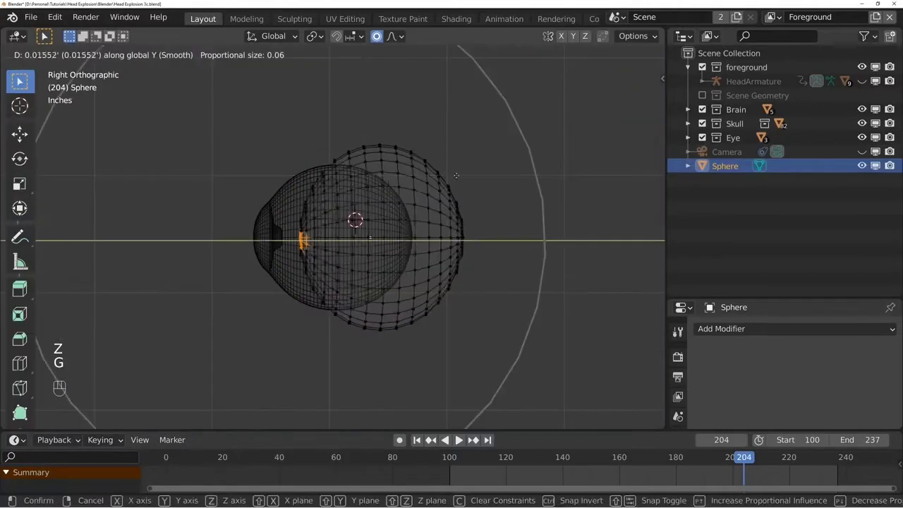
{"action": "scroll", "coordinate": [494, 177], "scroll_direction": "up", "scroll_amount": 14}
{"action": "scroll", "coordinate": [526, 172], "scroll_direction": "down", "scroll_amount": 5}
{"action": "left_click", "coordinate": [528, 171]}
- Pull the sphere's rear tip backward along Y with proportional editing and taper it to a narrow end
{"action": "left_click_drag", "start_coordinate": [487, 204], "coordinate": [452, 272]}
{"action": "key", "text": "z"}
{"action": "key", "text": "z"}
{"action": "key", "text": "g"}
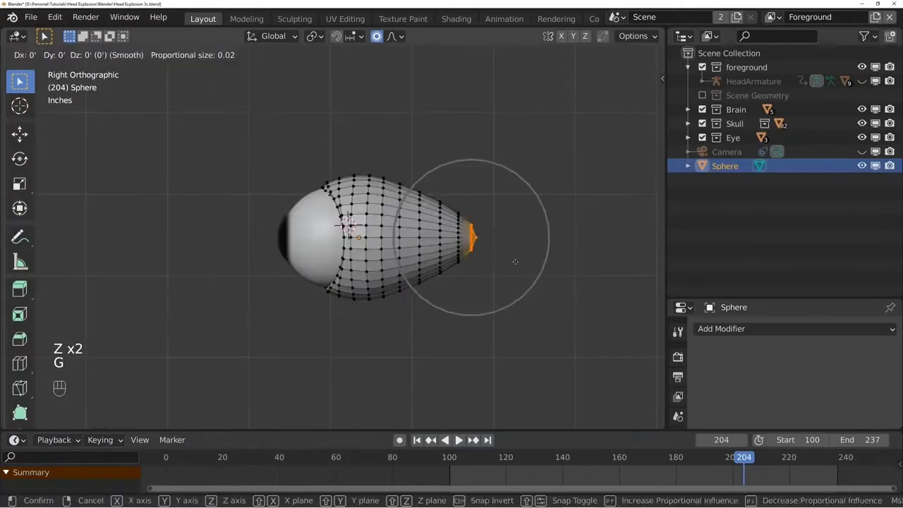
{"action": "key", "text": "y"}
{"action": "left_click", "coordinate": [537, 268]}
{"action": "key", "text": "s"}
{"action": "key", "text": "x"}
{"action": "left_click", "coordinate": [468, 229], "text": "alt"}
- Extrude and scale the narrow rear end several times to form a long optic nerve stalk
{"action": "key", "text": "e"}
{"action": "key", "text": "s"}
{"action": "key", "text": "e"}
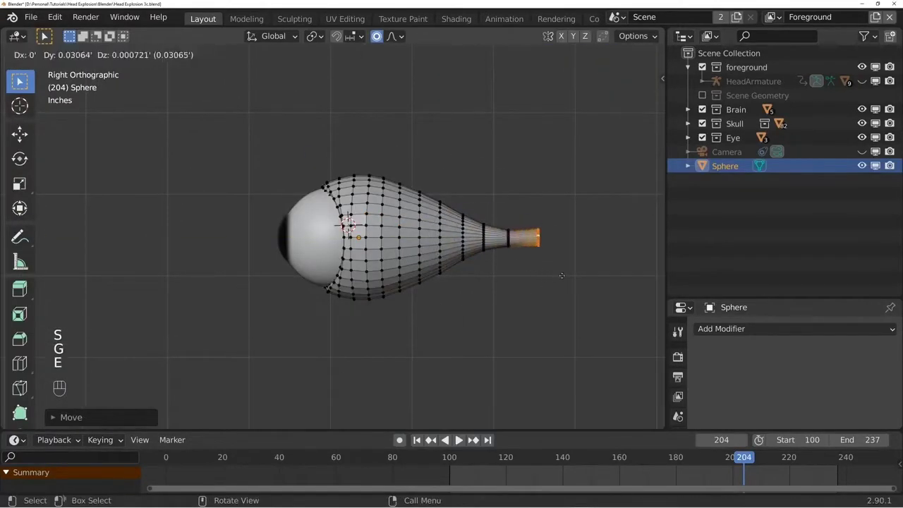
{"action": "key", "text": "e"}
{"action": "key", "text": "s"}
{"action": "key", "text": "g"}
{"action": "left_click", "coordinate": [592, 268]}
- Leave edit mode, show the sphere in rendered shading and create a material named Eye Holster for it
{"action": "key", "text": "Tab"}
{"action": "key", "text": "z"}
{"action": "middle_click_drag", "start_coordinate": [466, 289], "coordinate": [338, 220]}
{"action": "key", "text": "alt+a"}
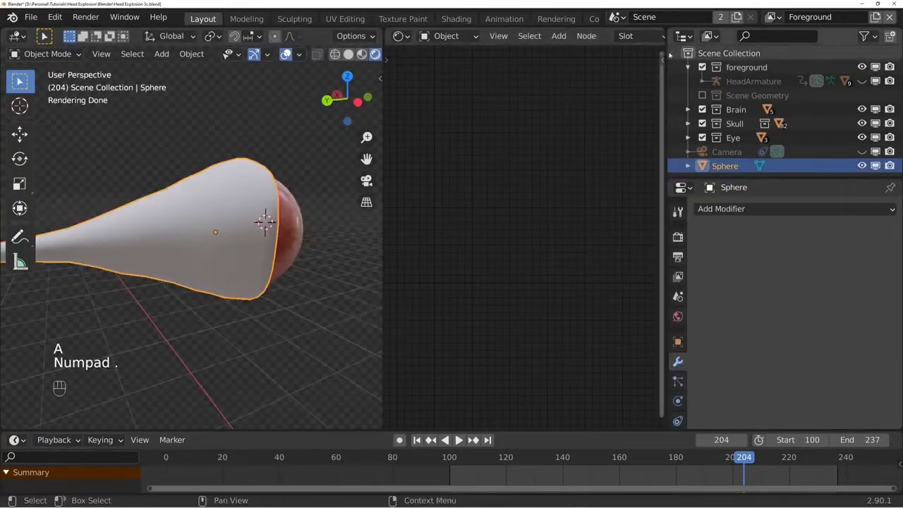
{"action": "left_click", "coordinate": [577, 36]}
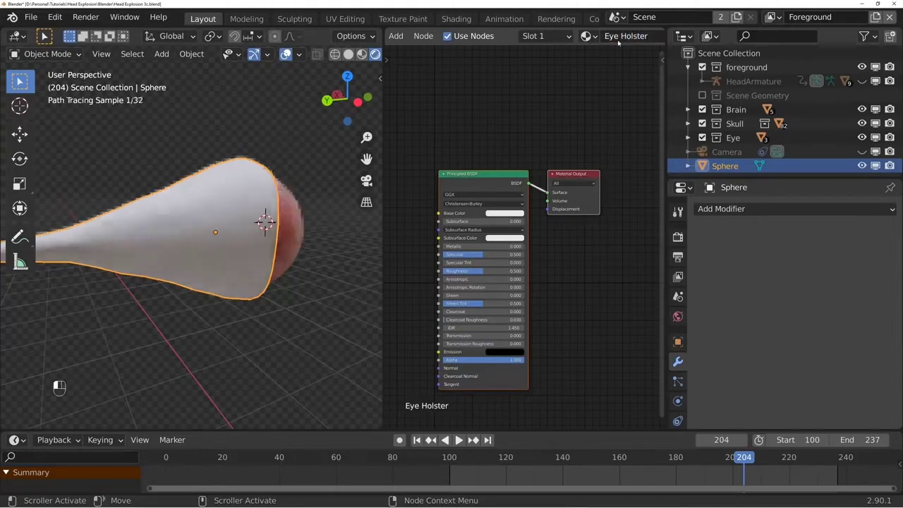
- Give the Eye Holster material a fleshy red base color and check it on the eye
{"action": "left_click", "coordinate": [514, 213]}
{"action": "middle_click_drag", "start_coordinate": [120, 260], "coordinate": [92, 261]}
{"action": "left_click", "coordinate": [515, 152]}
{"action": "middle_click_drag", "start_coordinate": [412, 174], "coordinate": [529, 176]}
- Add a Noise Texture node and connect its Fac output to the Principled BSDF's Base Color
{"action": "key", "text": "shift+a"}
{"action": "left_click", "coordinate": [507, 177]}
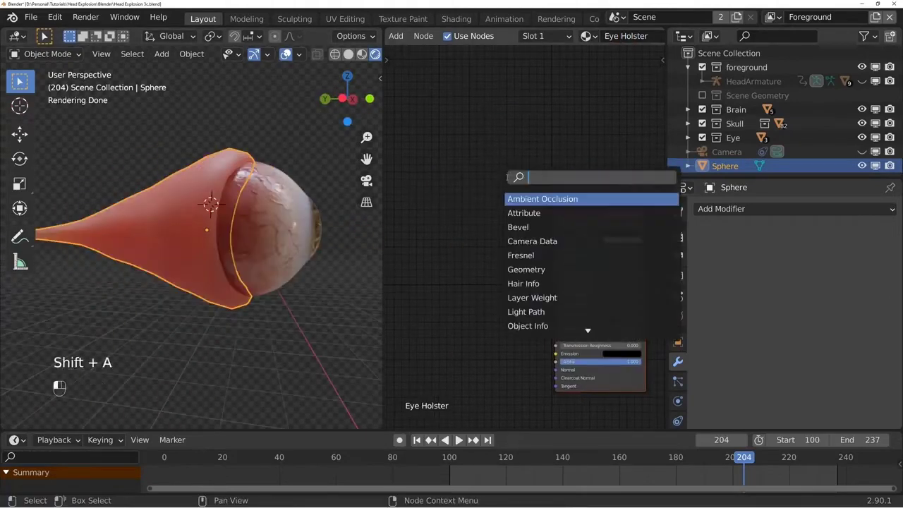
{"action": "type", "text": "noise"}
{"action": "key", "text": "Return"}
{"action": "left_click", "coordinate": [433, 182]}
{"action": "left_click_drag", "start_coordinate": [557, 221], "coordinate": [556, 215]}
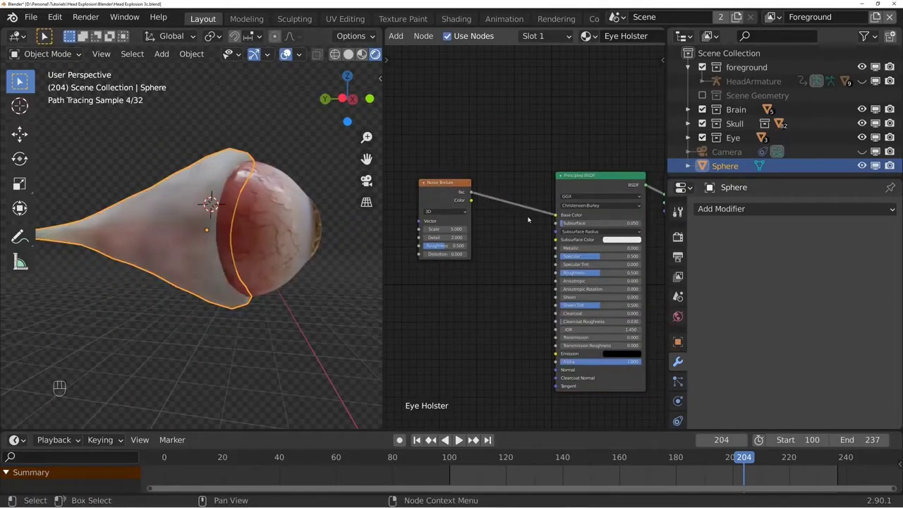
- Raise the Noise Texture's scale to 6.1 and its distortion to 2.3 in the Eye Holster material
{"action": "scroll", "coordinate": [529, 219], "scroll_direction": "up", "scroll_amount": 1}
{"action": "left_click_drag", "start_coordinate": [433, 257], "coordinate": [395, 257]}
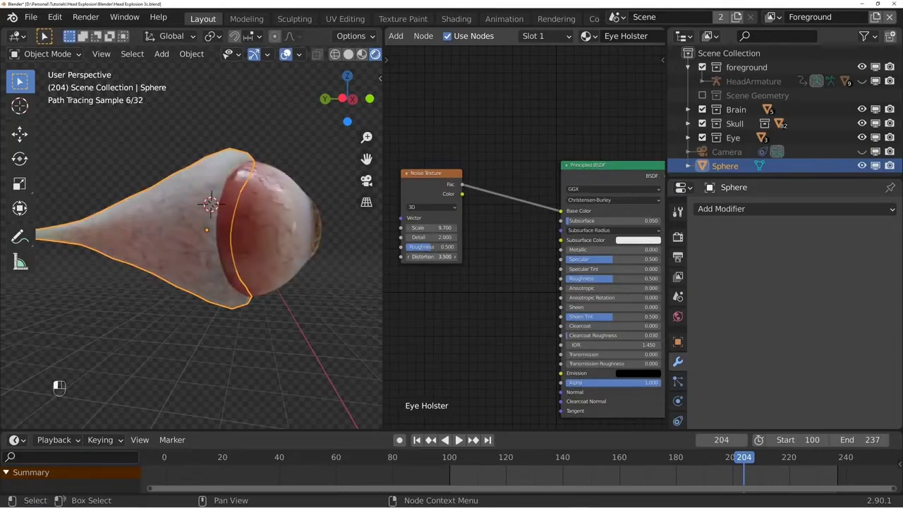
{"action": "middle_click_drag", "start_coordinate": [435, 197], "coordinate": [590, 207]}
- Add Mapping and Texture Coordinate nodes to the Noise Texture and stretch it with X and Y scales of 0.1
{"action": "left_click", "coordinate": [517, 199]}
{"action": "key", "text": "ctrl+t"}
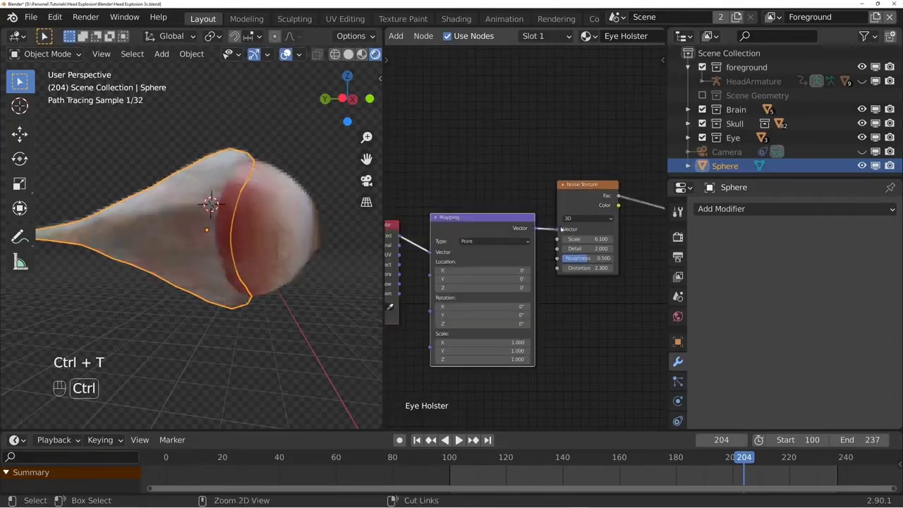
{"action": "middle_click_drag", "start_coordinate": [508, 240], "coordinate": [602, 212]}
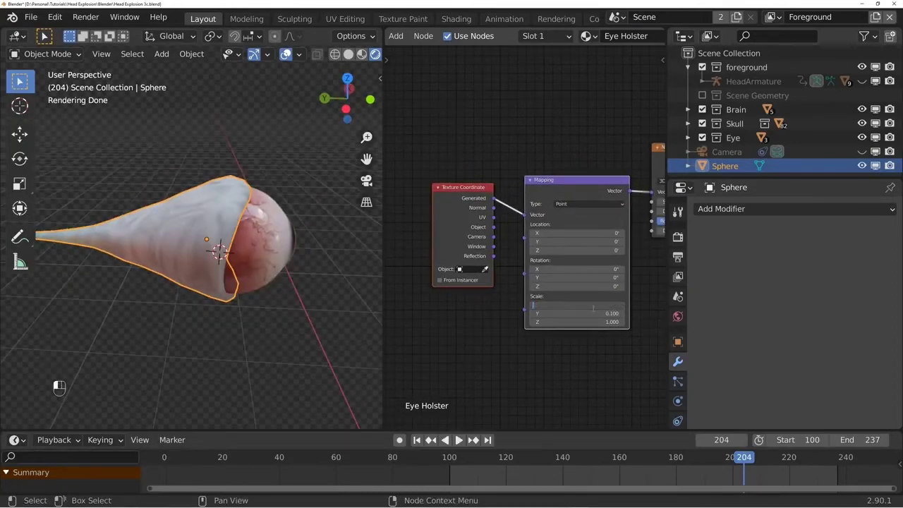
{"action": "type", "text": "0.1"}
{"action": "key", "text": "Return"}
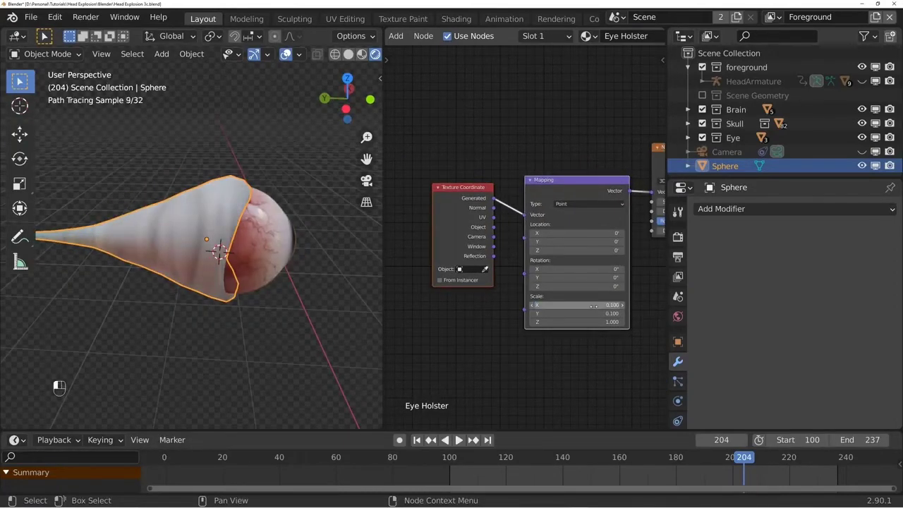
{"action": "middle_click_drag", "start_coordinate": [304, 258], "coordinate": [370, 249]}
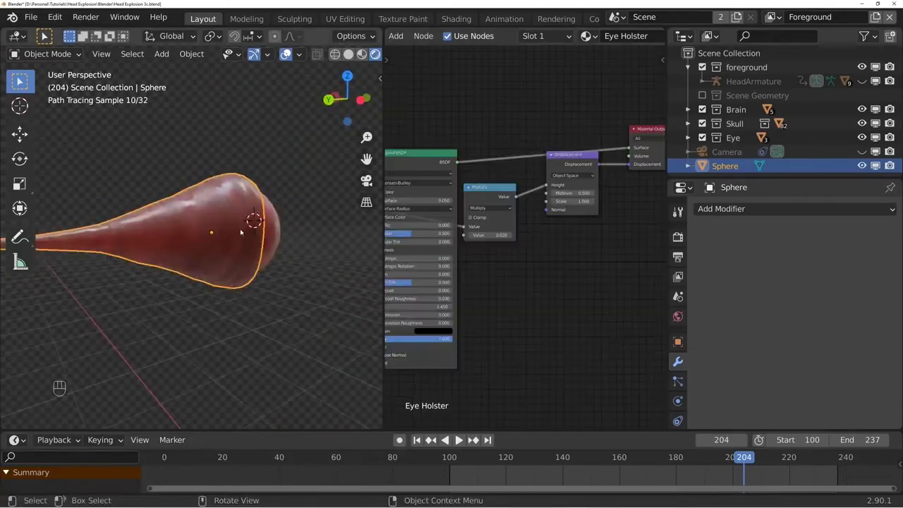
- Adjust the color of the ramp stop at position 0.716 in the Eye Holster's color adjustment ramp
{"action": "mouse_move", "coordinate": [254, 226]}
{"action": "middle_mouse_down"}
{"action": "mouse_move", "coordinate": [240, 231]}
{"action": "mouse_move", "coordinate": [268, 227]}
{"action": "middle_mouse_up"}
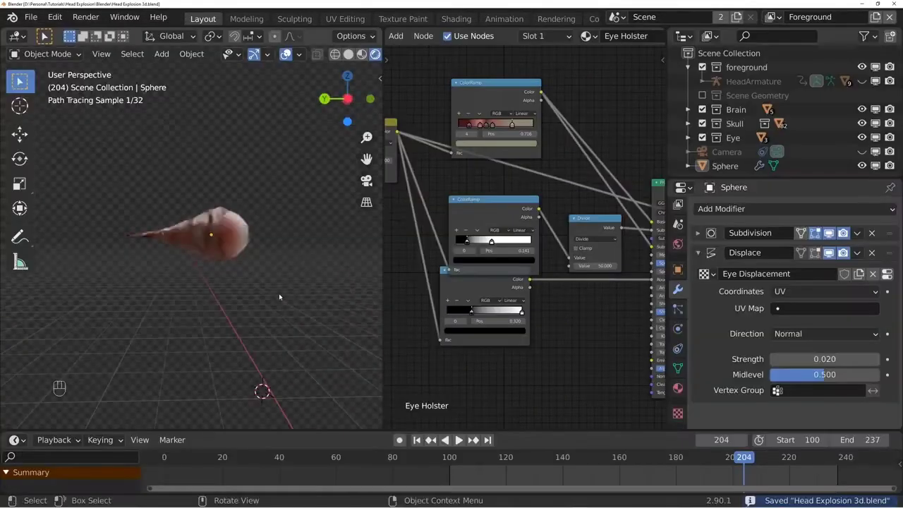
{"action": "middle_click_drag", "start_coordinate": [254, 225], "coordinate": [282, 230]}
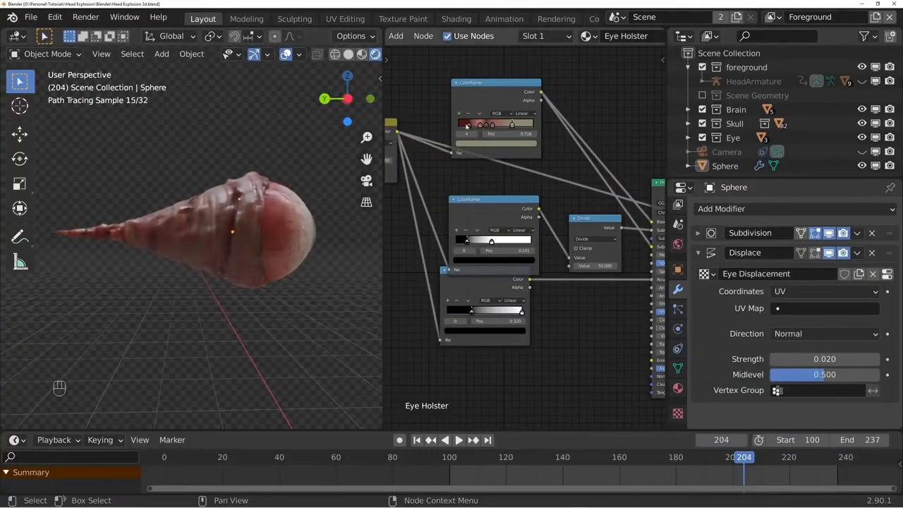
{"action": "left_click", "coordinate": [476, 145]}
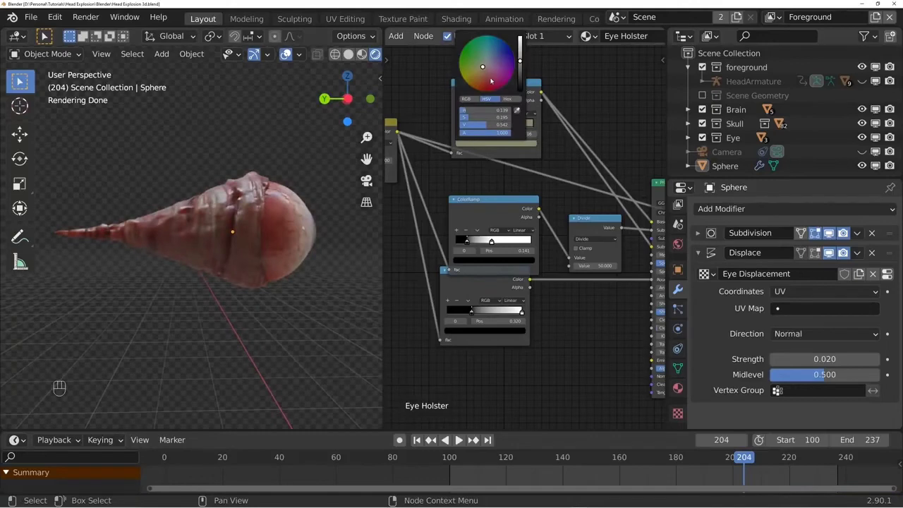
{"action": "left_click_drag", "start_coordinate": [491, 81], "coordinate": [490, 79]}
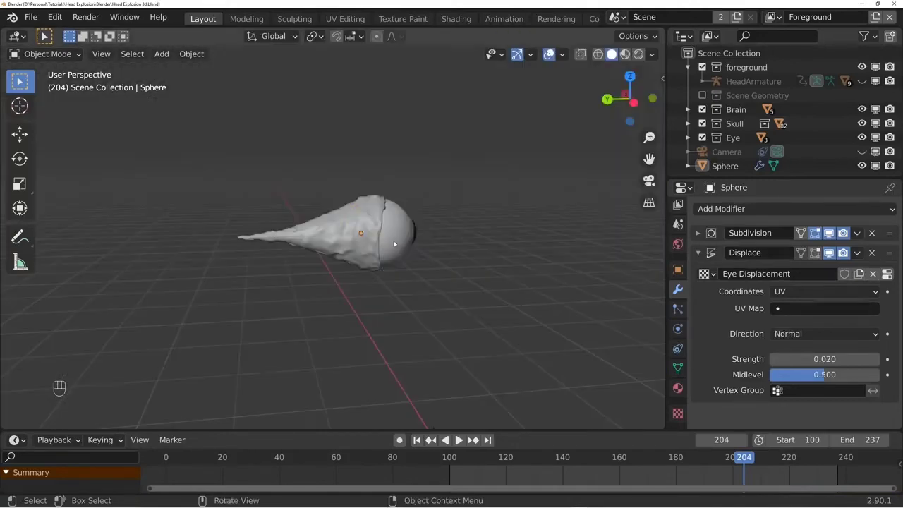
- Add an armature at the eye and scale it down to about 0.054, viewed from the right side
{"action": "left_click", "coordinate": [394, 244]}
{"action": "key", "text": "shift+a"}
{"action": "left_click", "coordinate": [275, 329]}
{"action": "key", "text": "s"}
{"action": "left_click", "coordinate": [309, 279]}
{"action": "key", "text": "KP_3"}
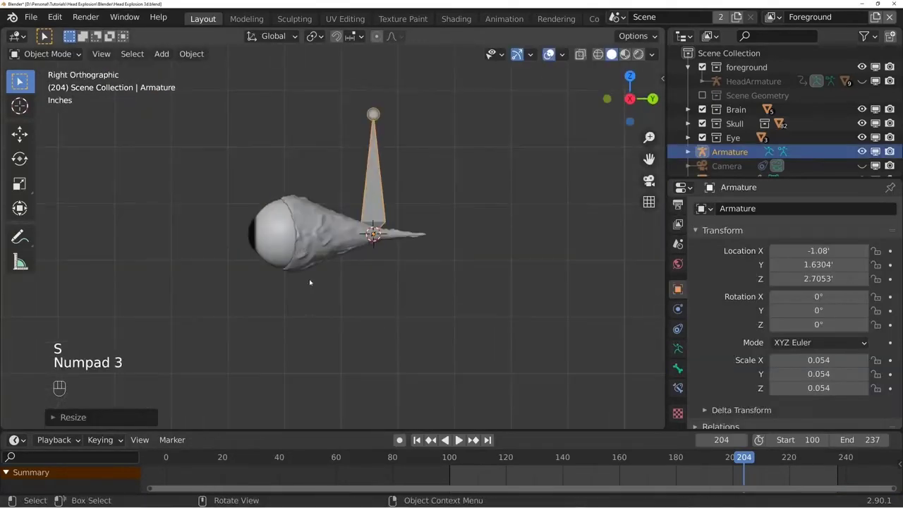
- Move the armature to the tip of the nerve and rotate it about 89.4° to point toward the eyeball
{"action": "key", "text": "g"}
{"action": "left_click", "coordinate": [488, 238]}
{"action": "key", "text": "KP_1"}
{"action": "key", "text": "g"}
{"action": "left_click", "coordinate": [571, 243]}
{"action": "key", "text": "KP_3"}
{"action": "key", "text": "r"}
{"action": "left_click", "coordinate": [425, 138]}
- Move the bone's tip back along Y in edit mode and extrude a second bone along Y to the eyeball's front
{"action": "key", "text": "Tab"}
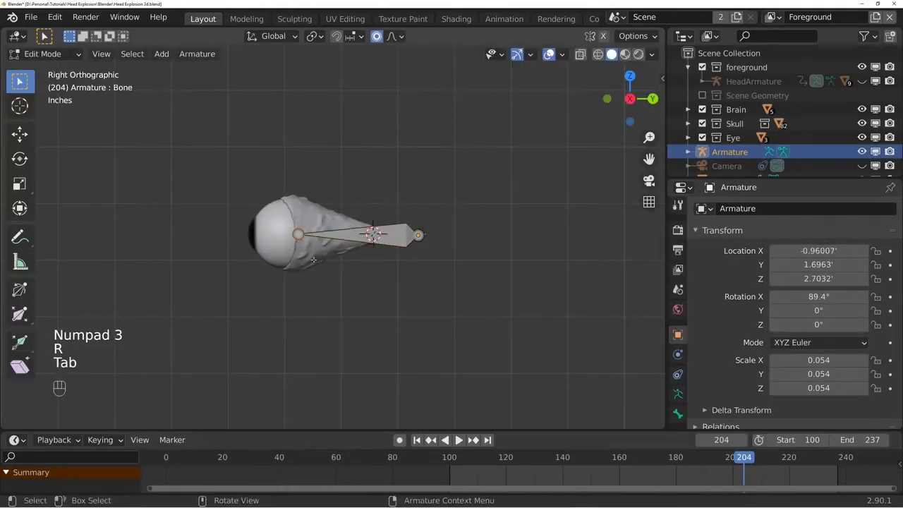
{"action": "key", "text": "g"}
{"action": "key", "text": "y"}
{"action": "left_click", "coordinate": [523, 297]}
{"action": "scroll", "coordinate": [560, 292], "scroll_direction": "up", "scroll_amount": 2}
{"action": "key", "text": "e"}
{"action": "key", "text": "y"}
{"action": "left_click", "coordinate": [427, 287]}
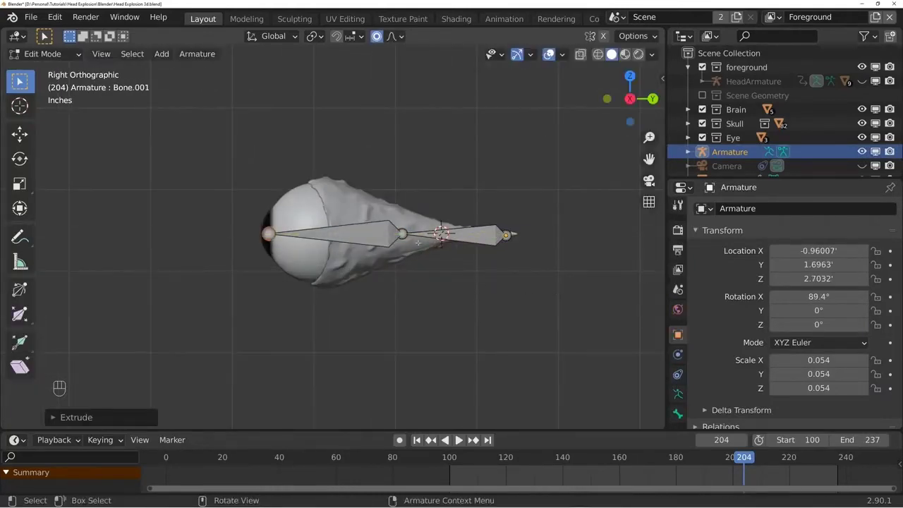
- Slide the joint between the bones forward along Y without proportional editing, and subdivide the rear bone for a three-bone chain
{"action": "left_click", "coordinate": [401, 233]}
{"action": "key", "text": "g"}
{"action": "key", "text": "y"}
{"action": "key", "text": "o"}
{"action": "left_click", "coordinate": [350, 236]}
{"action": "left_click", "coordinate": [471, 235]}
{"action": "right_click", "coordinate": [536, 217]}
{"action": "left_click", "coordinate": [536, 218]}
{"action": "key", "text": "Tab"}
- Center the armature inside the eyeball and nerve as seen from above
{"action": "key", "text": "KP_7"}
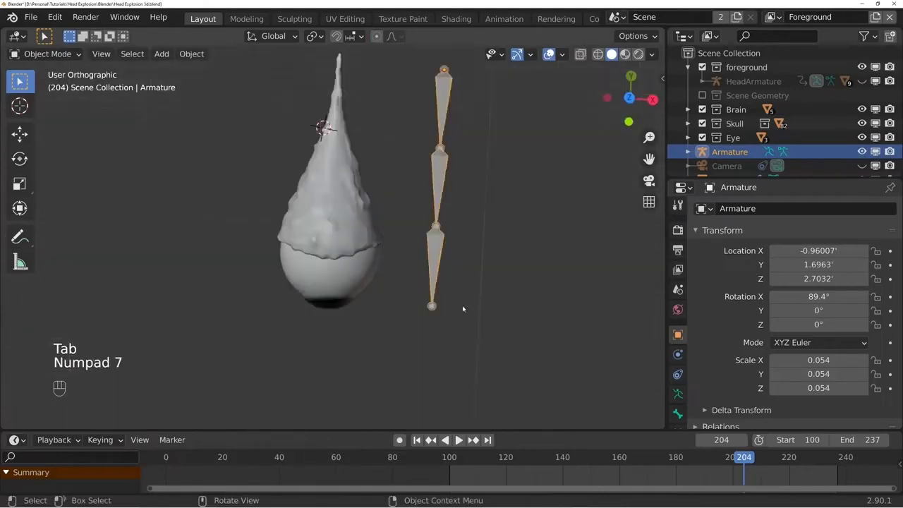
{"action": "key", "text": "g"}
{"action": "left_click", "coordinate": [354, 239]}
{"action": "mouse_move", "coordinate": [354, 240]}
{"action": "middle_mouse_down"}
{"action": "mouse_move", "coordinate": [356, 256]}
{"action": "mouse_move", "coordinate": [346, 252]}
{"action": "middle_mouse_up"}
- Display the scene in wireframe, select all the eye meshes with the armature and parent them to the armature
{"action": "key", "text": "z"}
{"action": "left_click", "coordinate": [255, 256]}
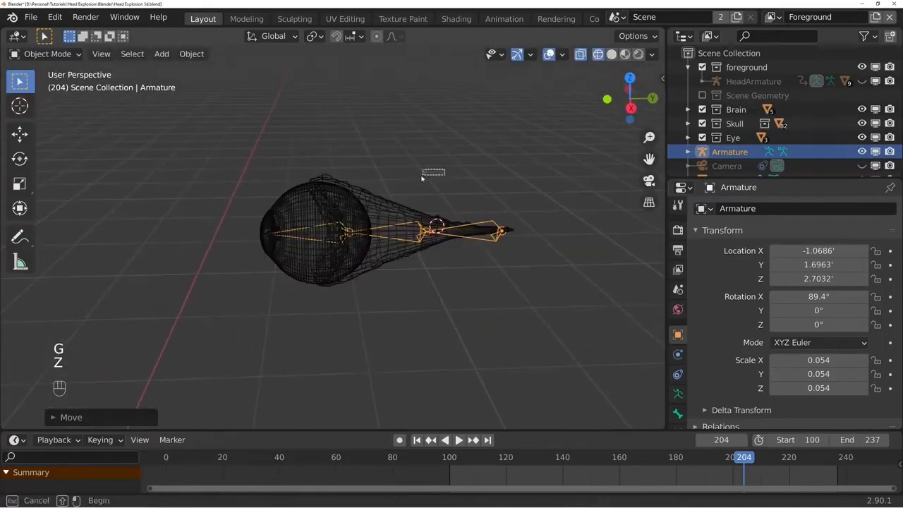
{"action": "left_click_drag", "start_coordinate": [421, 178], "coordinate": [368, 260]}
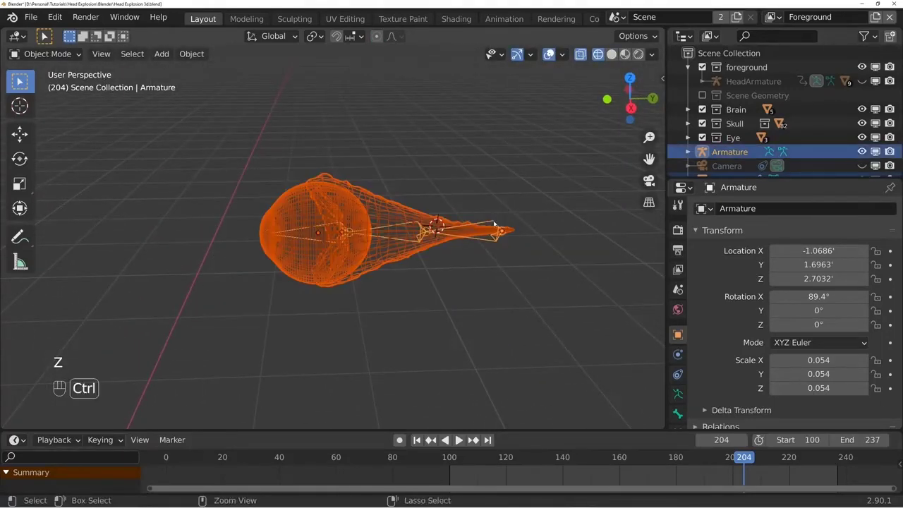
{"action": "key", "text": "ctrl+p"}
{"action": "left_click", "coordinate": [494, 192]}
- Return to solid shading, put the eye armature in pose mode and rotate the bone at the nerve's end
{"action": "key", "text": "z"}
{"action": "key", "text": "Tab"}
{"action": "key", "text": "Tab"}
{"action": "key", "text": "Tab"}
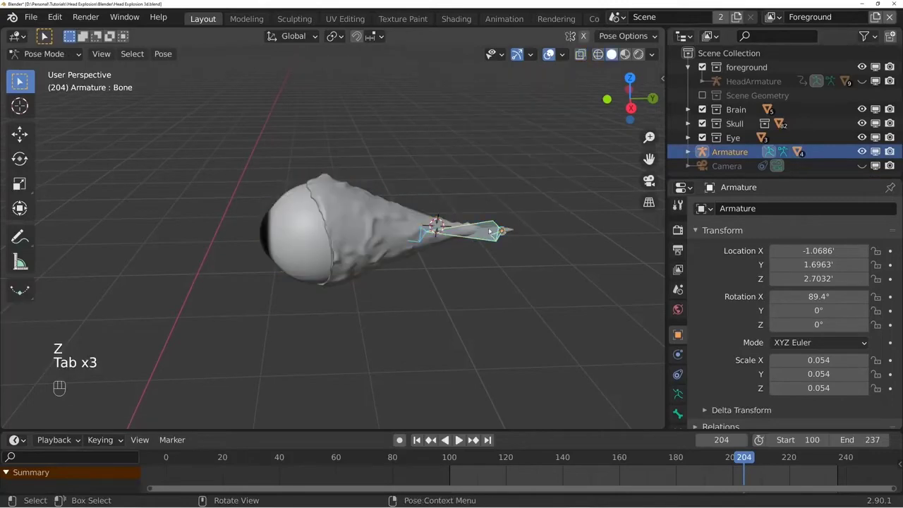
{"action": "key", "text": "r"}
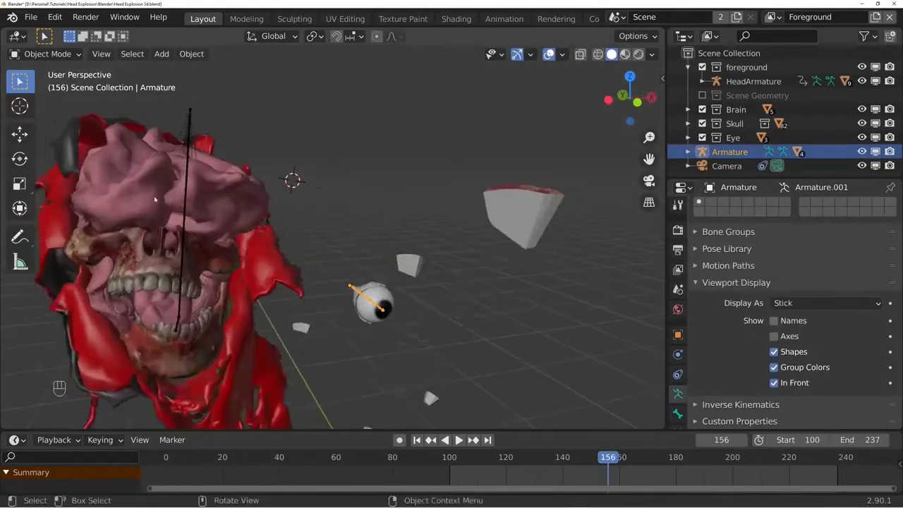
- Move the eye armature into place at the skull's eye socket, adjusting its position from several angles
{"action": "key", "text": "g"}
{"action": "left_click", "coordinate": [293, 230]}
{"action": "middle_click_drag", "start_coordinate": [293, 229], "coordinate": [447, 237]}
{"action": "key", "text": "g"}
{"action": "left_click", "coordinate": [554, 217]}
{"action": "middle_click_drag", "start_coordinate": [553, 217], "coordinate": [483, 286]}
{"action": "key", "text": "g"}
- Parent the eye armature to the HeadArmature's upper bone using bone parenting
{"action": "left_click", "coordinate": [347, 120], "text": "shift"}
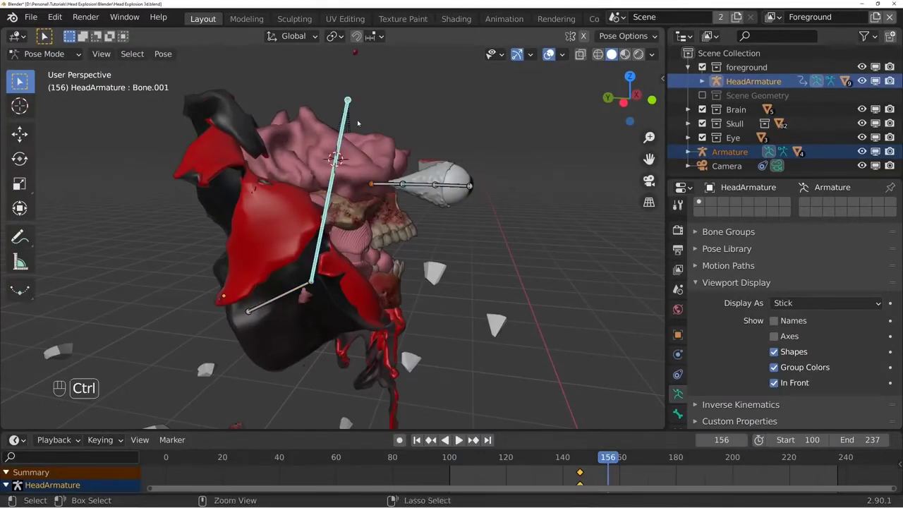
{"action": "key", "text": "ctrl+p"}
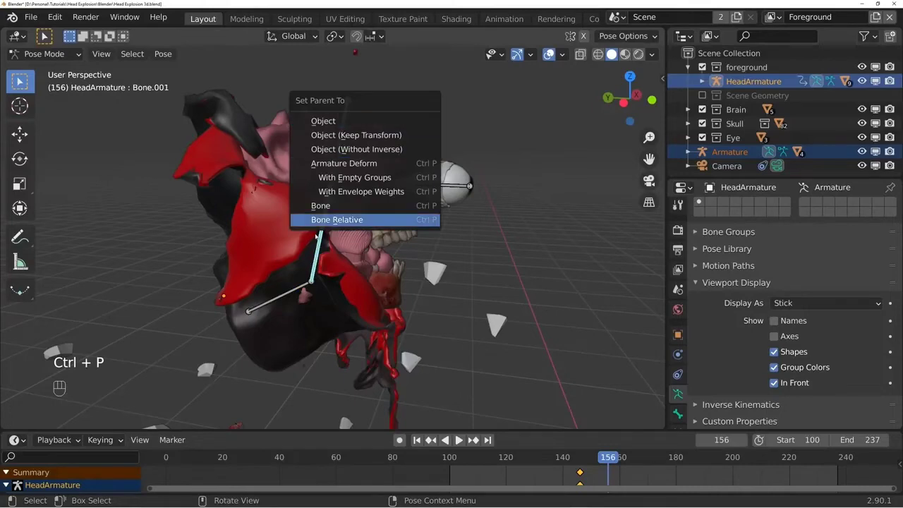
{"action": "left_click", "coordinate": [338, 210]}
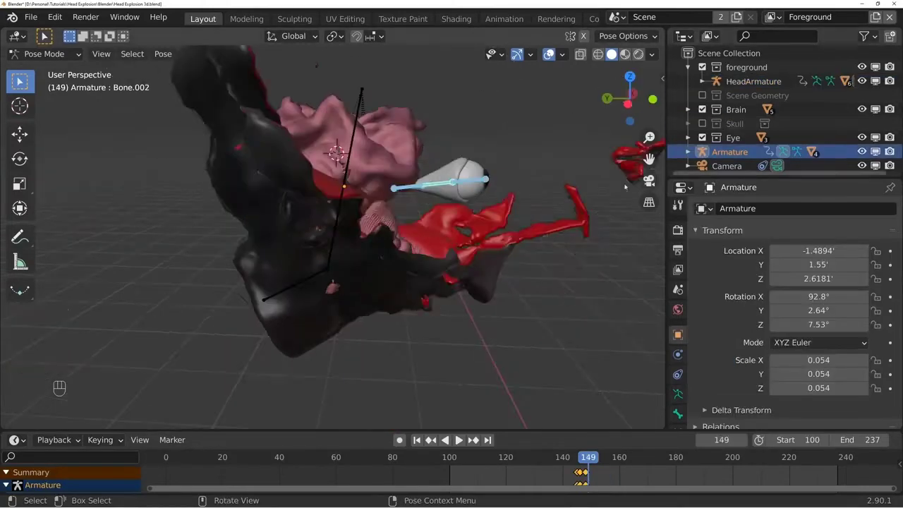
- Rotate the eye armature's bones at frame 154 to continue the eye's animated motion
{"action": "key", "text": "space"}
{"action": "key", "text": "Right"}
{"action": "key", "text": "Right"}
{"action": "left_click", "coordinate": [452, 222]}
{"action": "left_click_drag", "start_coordinate": [588, 459], "coordinate": [602, 458]}
{"action": "left_click", "coordinate": [430, 217]}
{"action": "key", "text": "r"}
{"action": "middle_click_drag", "start_coordinate": [452, 353], "coordinate": [476, 372]}
{"action": "key", "text": "r"}
{"action": "key", "text": "r"}
- Play back the eye motion and adjust the eye bones' pose at about frames 162 and 169
{"action": "key", "text": "space"}
{"action": "key", "text": "space"}
{"action": "key", "text": "space"}
{"action": "key", "text": "space"}
{"action": "key", "text": "space"}
{"action": "key", "text": "space"}
{"action": "key", "text": "space"}
{"action": "left_click", "coordinate": [624, 459]}
{"action": "key", "text": "r"}
{"action": "key", "text": "r"}
{"action": "mouse_move", "coordinate": [624, 458]}
{"action": "left_mouse_down"}
{"action": "mouse_move", "coordinate": [613, 458]}
{"action": "mouse_move", "coordinate": [645, 459]}
{"action": "left_mouse_up"}
{"action": "key", "text": "r"}
{"action": "key", "text": "space"}
{"action": "key", "text": "g"}
- Review the animation, widen the 3D viewport and rotate the eye bone from a new viewing angle
{"action": "key", "text": "space"}
{"action": "key", "text": "space"}
{"action": "key", "text": "space"}
{"action": "key", "text": "space"}
- Keyframe new rotations of the nerve-end bone at frames 171 and 176, checking the playback between them
{"action": "key", "text": "space"}
{"action": "key", "text": "space"}
{"action": "left_click_drag", "start_coordinate": [667, 311], "coordinate": [763, 311]}
{"action": "middle_click_drag", "start_coordinate": [536, 310], "coordinate": [487, 343], "text": "shift"}
{"action": "key", "text": "r"}
{"action": "key", "text": "r"}
{"action": "left_click", "coordinate": [651, 459]}
{"action": "key", "text": "space"}
{"action": "key", "text": "space"}
{"action": "key", "text": "r"}
{"action": "key", "text": "r"}
{"action": "left_click", "coordinate": [665, 458]}
- Preview the eye's swing and slide the two latest eye-bone keyframes in time to about frames 186 and 193
{"action": "key", "text": "space"}
{"action": "key", "text": "space"}
{"action": "key", "text": "space"}
{"action": "key", "text": "space"}
{"action": "key", "text": "r"}
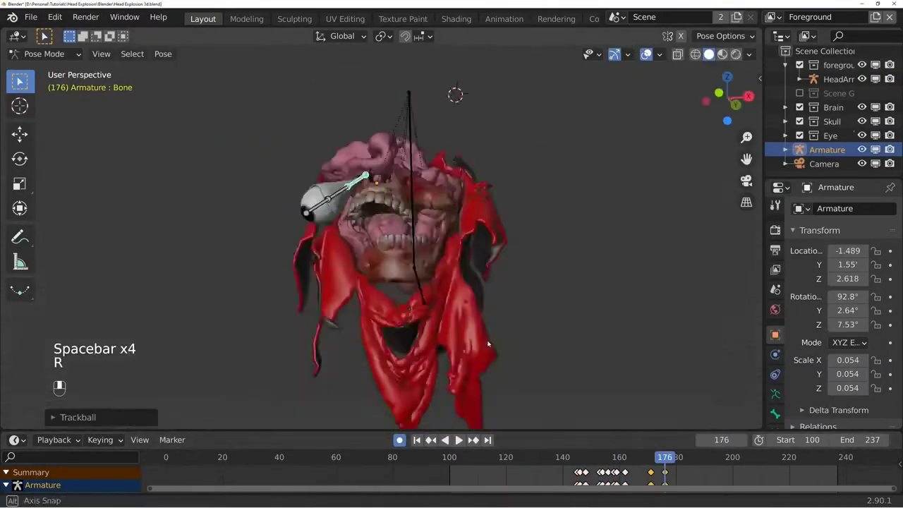
{"action": "key", "text": "space"}
{"action": "key", "text": "space"}
{"action": "key", "text": "space"}
{"action": "key", "text": "space"}
{"action": "key", "text": "space"}
{"action": "key", "text": "space"}
{"action": "middle_click_drag", "start_coordinate": [582, 322], "coordinate": [518, 416]}
{"action": "left_click", "coordinate": [649, 459]}
- Replay the motion from another angle and keyframe a new rotation of the eye bone at frame 210
{"action": "key", "text": "space"}
{"action": "key", "text": "space"}
{"action": "key", "text": "g"}
{"action": "key", "text": "g"}
{"action": "key", "text": "space"}
{"action": "key", "text": "space"}
{"action": "key", "text": "space"}
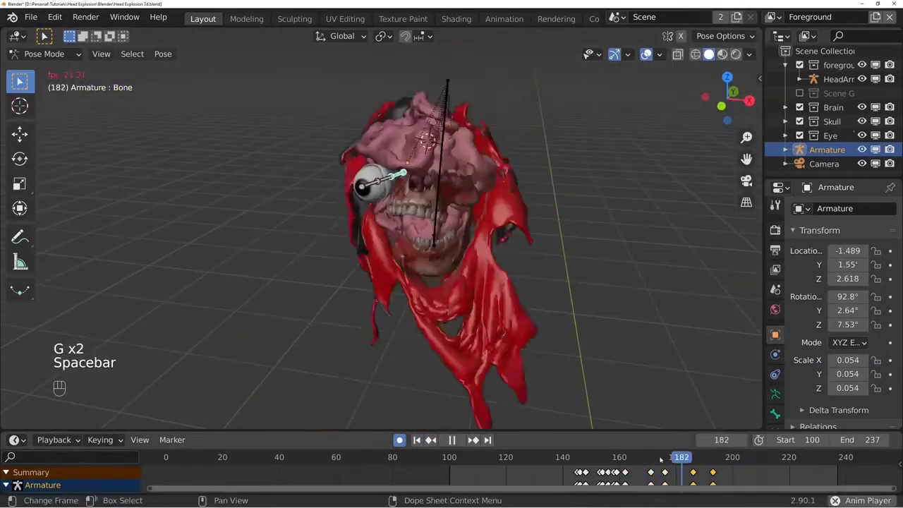
{"action": "middle_click_drag", "start_coordinate": [593, 367], "coordinate": [586, 315]}
{"action": "key", "text": "space"}
{"action": "key", "text": "space"}
{"action": "key", "text": "space"}
{"action": "key", "text": "space"}
{"action": "key", "text": "space"}
{"action": "key", "text": "space"}
{"action": "left_click", "coordinate": [683, 462]}
{"action": "left_click", "coordinate": [761, 459]}
{"action": "key", "text": "r"}
{"action": "key", "text": "r"}
- Enlarge the timeline and keyframe rotations of the eye armature's middle bone at frames 152 and 155
{"action": "left_click_drag", "start_coordinate": [462, 429], "coordinate": [461, 364]}
{"action": "key", "text": "i"}
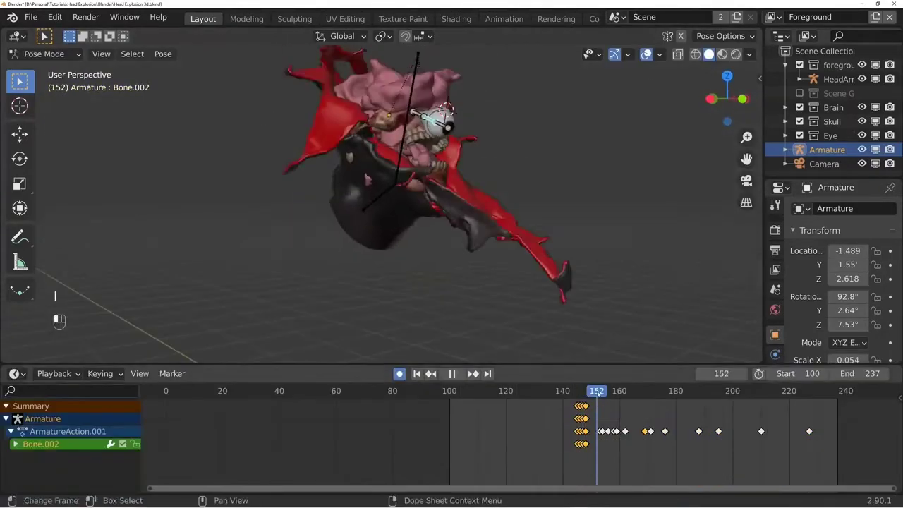
{"action": "left_click", "coordinate": [598, 391]}
{"action": "key", "text": "r"}
{"action": "key", "text": "r"}
{"action": "left_click", "coordinate": [605, 392]}
{"action": "key", "text": "r"}
{"action": "key", "text": "r"}
- Keyframe a further rotation of the middle eye bone at about frame 159, deleting the misplaced key
{"action": "left_click", "coordinate": [611, 391]}
{"action": "key", "text": "space"}
{"action": "key", "text": "space"}
{"action": "middle_click_drag", "start_coordinate": [589, 321], "coordinate": [663, 327]}
{"action": "key", "text": "r"}
{"action": "key", "text": "r"}
{"action": "left_click", "coordinate": [614, 390]}
{"action": "key", "text": "x"}
{"action": "left_click", "coordinate": [616, 391]}
- Review the playback and refine the middle eye bone's rotation at frame 152
{"action": "key", "text": "space"}
{"action": "key", "text": "space"}
{"action": "key", "text": "space"}
{"action": "key", "text": "space"}
{"action": "left_click", "coordinate": [604, 392]}
{"action": "left_click", "coordinate": [597, 391]}
{"action": "key", "text": "r"}
{"action": "key", "text": "r"}
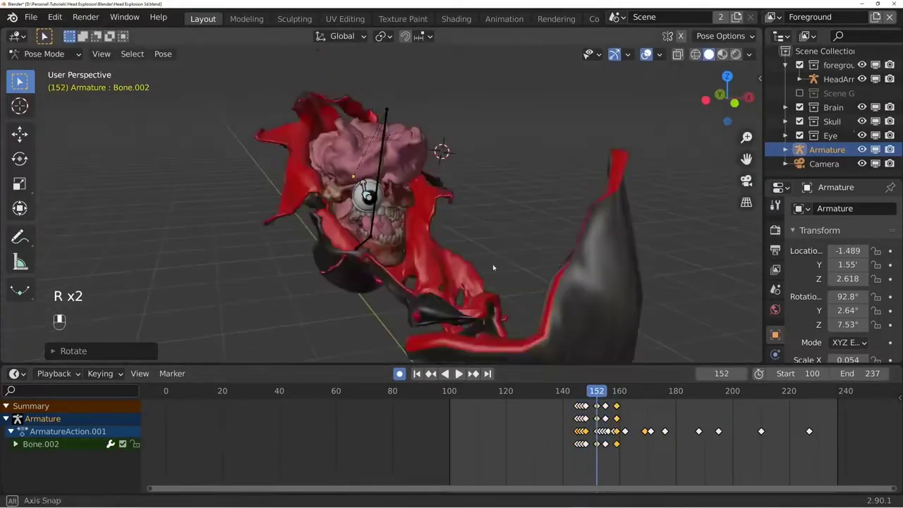
- Delete the eye armature's key at frame 159 and keyframe a new rotation of the middle eye bone at frame 155
{"action": "left_click", "coordinate": [604, 391]}
{"action": "key", "text": "x"}
{"action": "middle_click_drag", "start_coordinate": [498, 284], "coordinate": [460, 281]}
{"action": "key", "text": "r"}
{"action": "key", "text": "r"}
{"action": "key", "text": "space"}
{"action": "key", "text": "space"}
- Keyframe a new rotation of the middle eye bone at frame 159 and preview the swing
{"action": "left_click", "coordinate": [616, 391]}
{"action": "key", "text": "r"}
{"action": "key", "text": "r"}
{"action": "key", "text": "space"}
{"action": "key", "text": "space"}
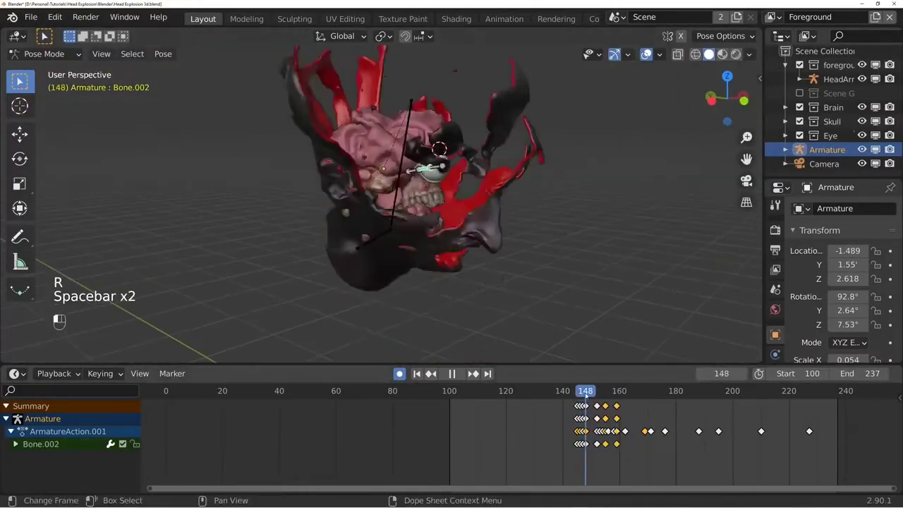
- Keyframe another rotation of the middle eye bone at about frame 163 and replay the motion
{"action": "left_click", "coordinate": [628, 391]}
{"action": "key", "text": "r"}
{"action": "key", "text": "r"}
{"action": "key", "text": "space"}
{"action": "key", "text": "space"}
{"action": "key", "text": "space"}
- Shift the last two eye bone keys one frame earlier, to about frames 158 and 162, and replay
{"action": "key", "text": "space"}
{"action": "left_click", "coordinate": [608, 392]}
{"action": "left_click_drag", "start_coordinate": [635, 399], "coordinate": [611, 412]}
{"action": "key", "text": "g"}
{"action": "key", "text": "g"}
{"action": "left_click", "coordinate": [598, 399]}
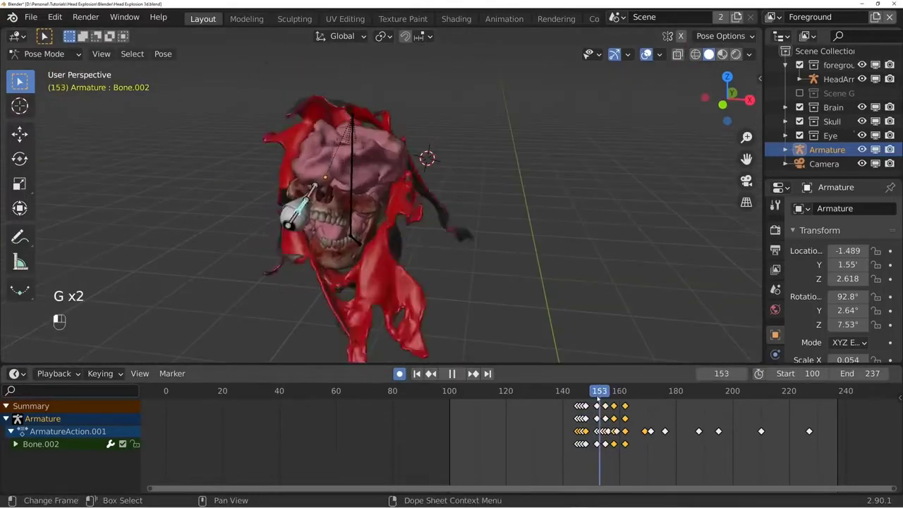
- Retime the frame 155 eye bone key to about frame 154 and the last key to about frame 165
{"action": "key", "text": "space"}
{"action": "key", "text": "space"}
{"action": "key", "text": "g"}
{"action": "key", "text": "space"}
{"action": "key", "text": "space"}
{"action": "key", "text": "g"}
{"action": "key", "text": "g"}
- Bring the last eye bone key in to about frame 161 and readjust the middle bone's rotation between playbacks
{"action": "key", "text": "space"}
{"action": "key", "text": "space"}
{"action": "key", "text": "g"}
{"action": "left_click", "coordinate": [584, 393]}
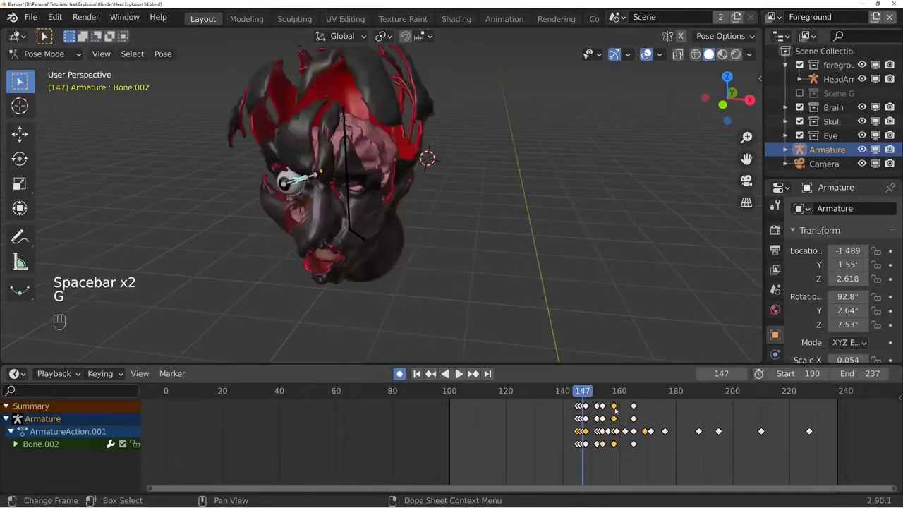
{"action": "key", "text": "g"}
{"action": "left_click", "coordinate": [613, 392]}
{"action": "key", "text": "space"}
{"action": "key", "text": "space"}
{"action": "key", "text": "space"}
{"action": "key", "text": "space"}
{"action": "middle_click_drag", "start_coordinate": [395, 240], "coordinate": [471, 278]}
{"action": "key", "text": "r"}
{"action": "key", "text": "r"}
- Keyframe further rotations of the middle eye bone at about frames 172 and 182, checking the swing from different angles
{"action": "key", "text": "space"}
{"action": "key", "text": "space"}
{"action": "key", "text": "space"}
{"action": "key", "text": "space"}
{"action": "key", "text": "space"}
{"action": "key", "text": "space"}
{"action": "key", "text": "space"}
{"action": "key", "text": "space"}
{"action": "left_click", "coordinate": [650, 392]}
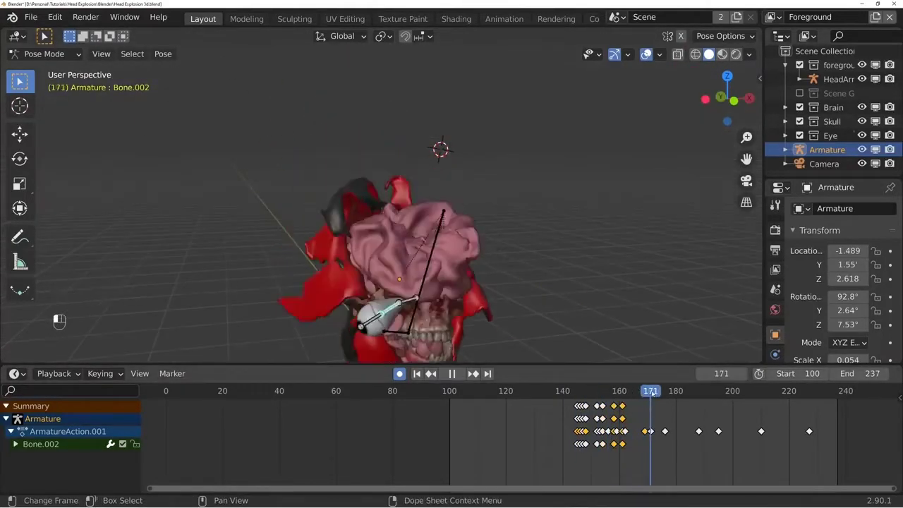
{"action": "middle_click_drag", "start_coordinate": [451, 240], "coordinate": [381, 177]}
{"action": "key", "text": "r"}
{"action": "key", "text": "space"}
{"action": "key", "text": "space"}
{"action": "middle_click_drag", "start_coordinate": [434, 141], "coordinate": [480, 232]}
{"action": "key", "text": "r"}
{"action": "key", "text": "r"}
- Keyframe settling rotations of the middle eye bone at about frames 192 and 199
{"action": "key", "text": "space"}
{"action": "key", "text": "space"}
{"action": "middle_click_drag", "start_coordinate": [489, 313], "coordinate": [502, 254]}
{"action": "key", "text": "r"}
{"action": "key", "text": "r"}
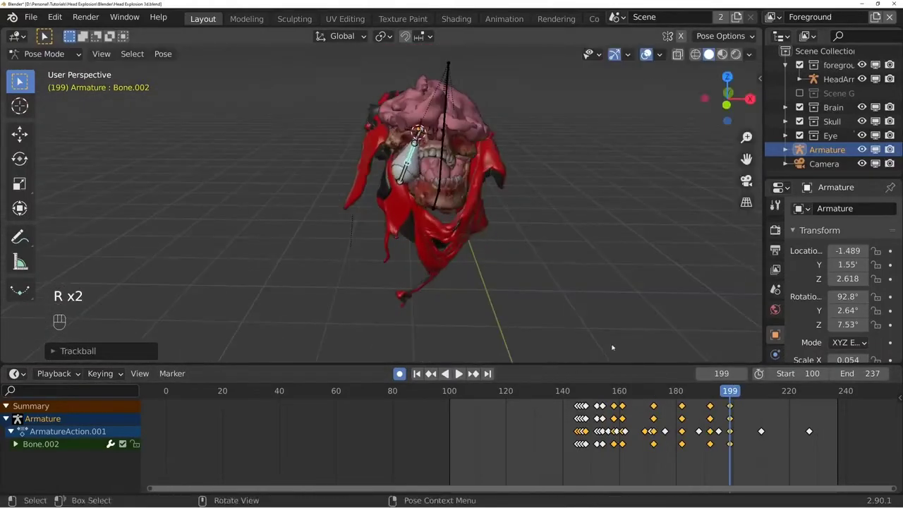
{"action": "key", "text": "space"}
{"action": "key", "text": "space"}
{"action": "key", "text": "r"}
{"action": "key", "text": "r"}
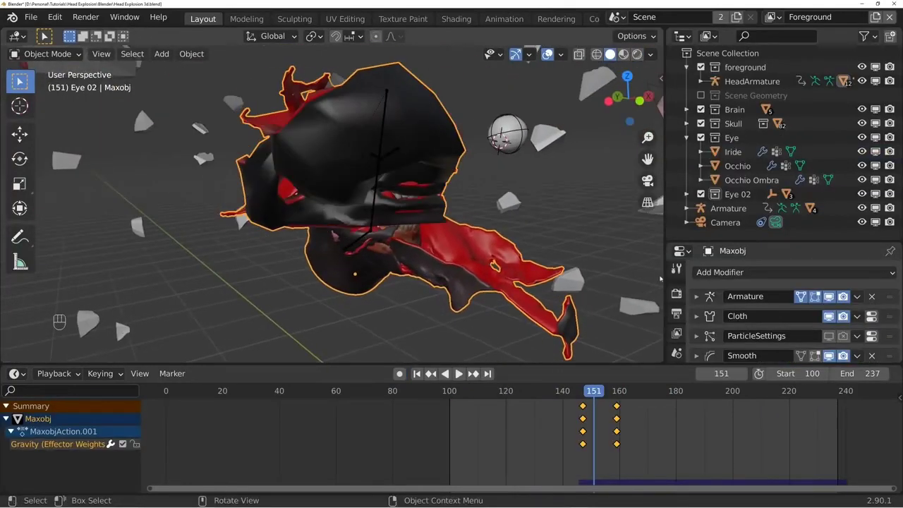
- Add a particle system named BLOOD to the head mesh and set its viewport display size to 0.0031'
{"action": "left_click_drag", "start_coordinate": [728, 242], "coordinate": [728, 48]}
{"action": "left_click", "coordinate": [675, 242]}
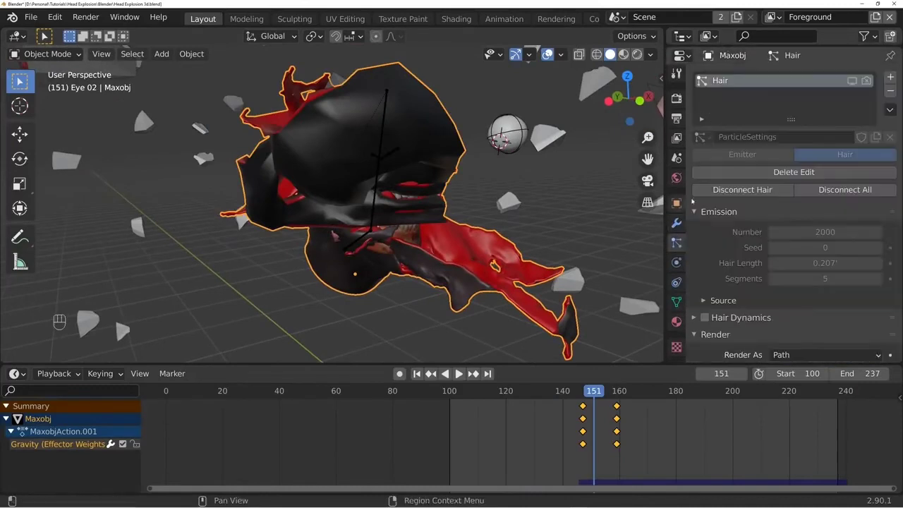
{"action": "left_click", "coordinate": [891, 78]}
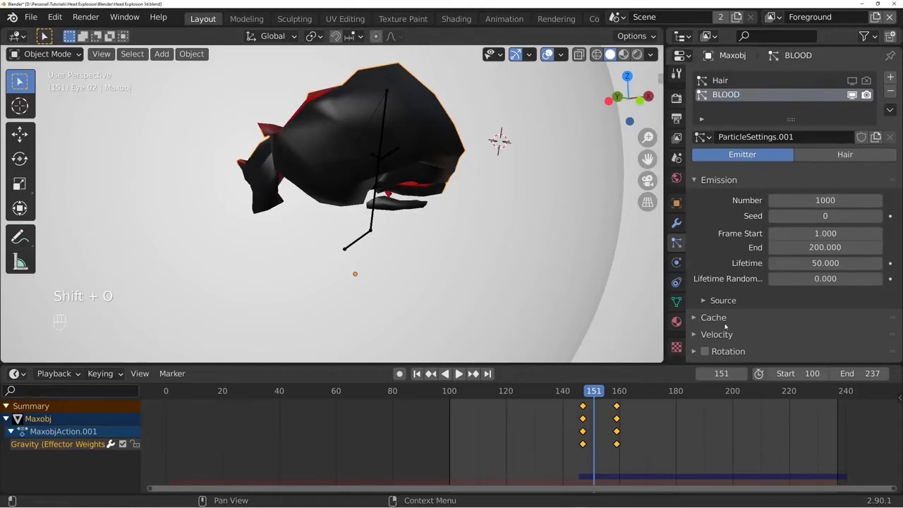
{"action": "scroll", "coordinate": [725, 326], "scroll_direction": "down", "scroll_amount": 6}
{"action": "left_click", "coordinate": [734, 197]}
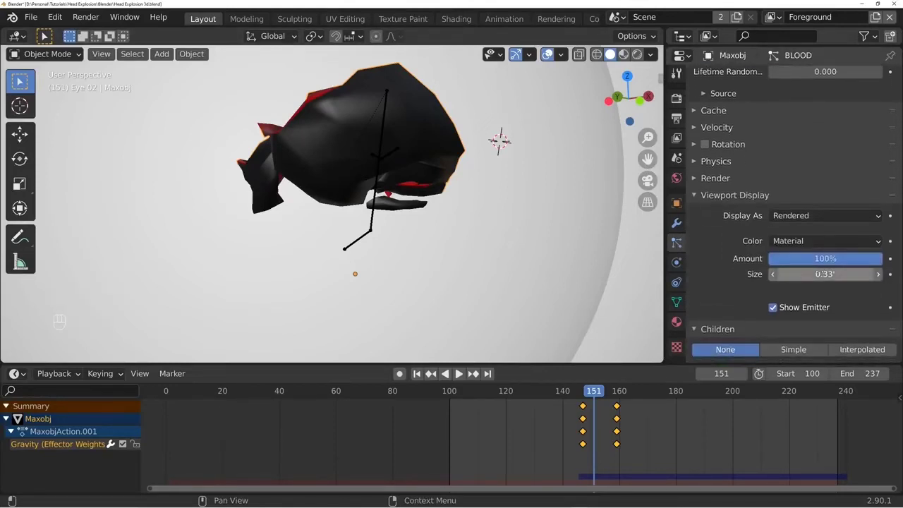
{"action": "left_click_drag", "start_coordinate": [826, 273], "coordinate": [776, 274], "text": "shift"}
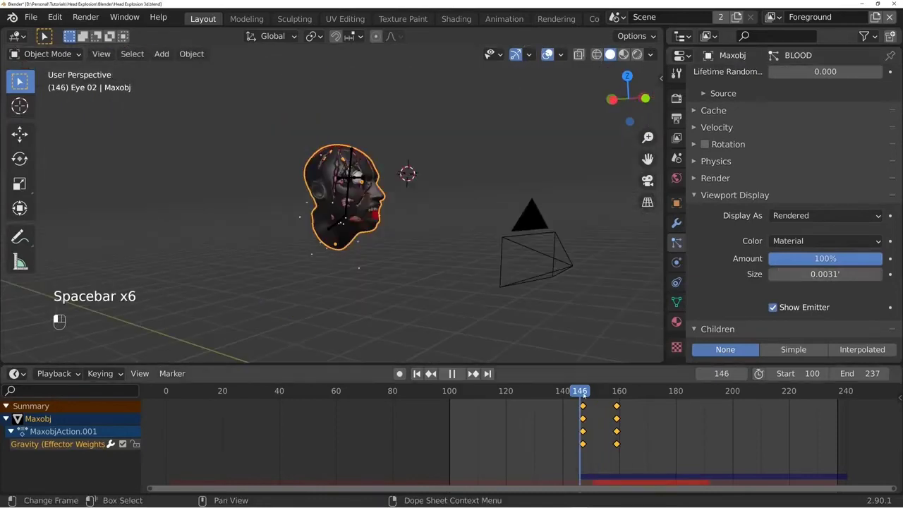
- Set the blood emission to start at frame 146 and end at frame 150, checking it in playback
{"action": "scroll", "coordinate": [813, 248], "scroll_direction": "up", "scroll_amount": 6}
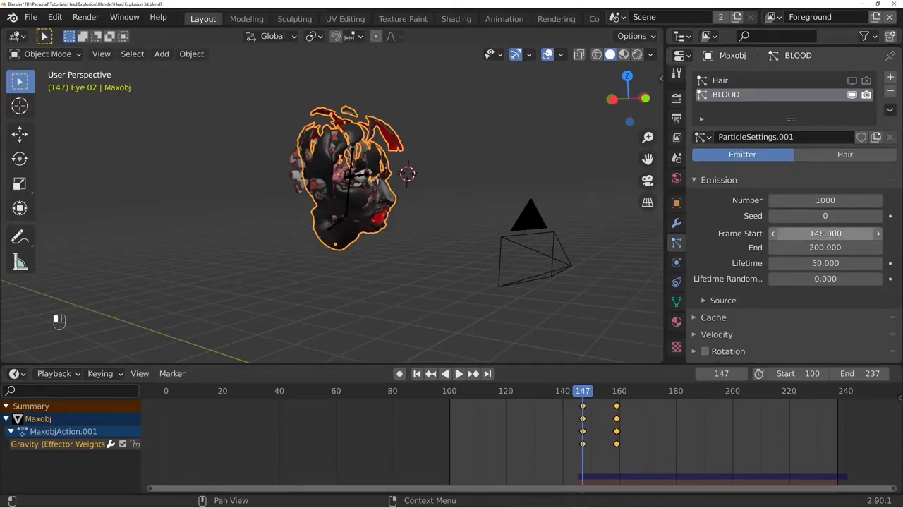
{"action": "key", "text": "space"}
{"action": "key", "text": "space"}
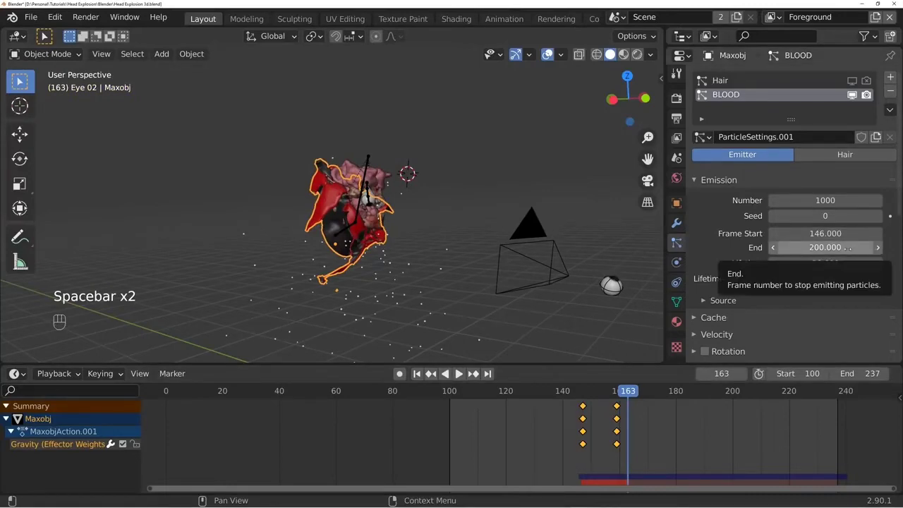
{"action": "left_click", "coordinate": [826, 247]}
{"action": "type", "text": "154"}
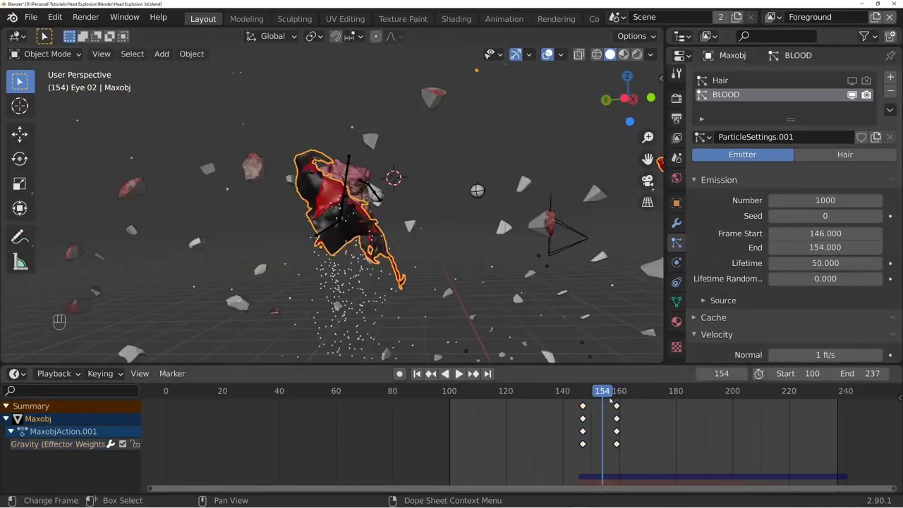
{"action": "left_click", "coordinate": [568, 391]}
{"action": "key", "text": "space"}
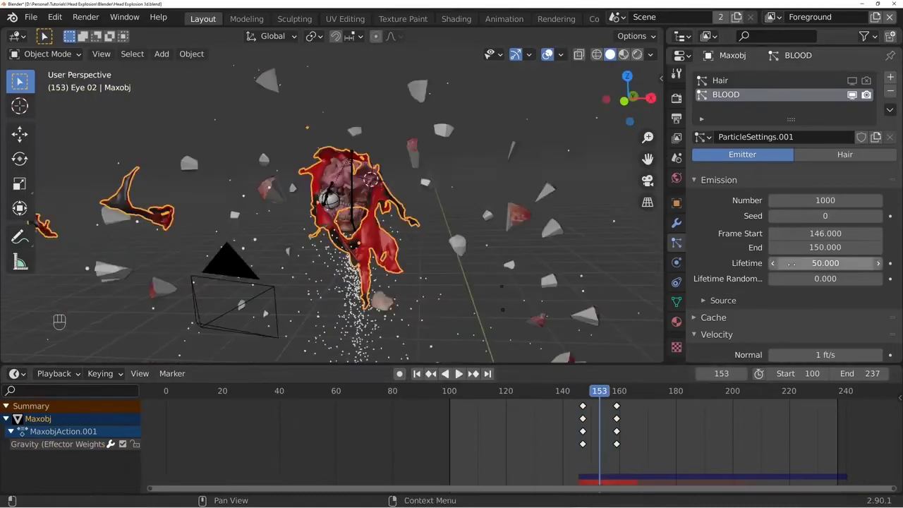
- Try an object-aligned Z velocity of 1 ft/s for the blood particles and preview it
{"action": "scroll", "coordinate": [825, 232], "scroll_direction": "down", "scroll_amount": 7}
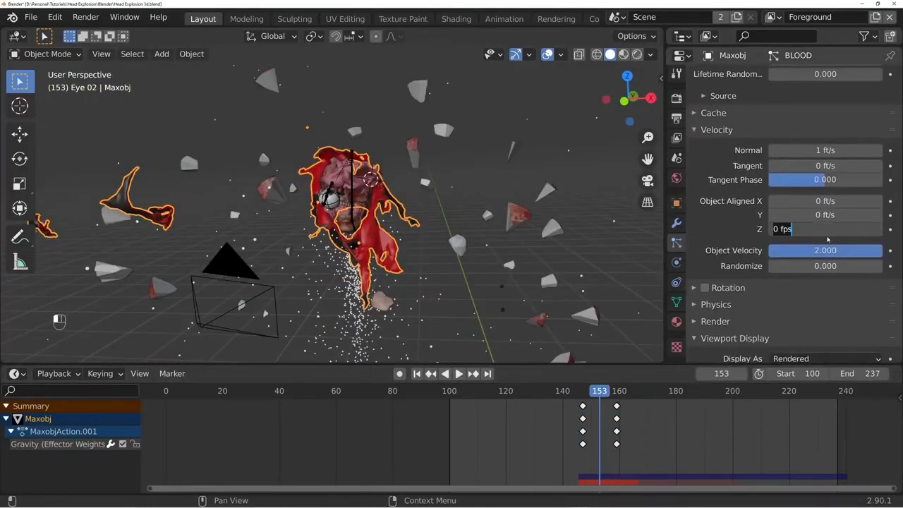
{"action": "left_click", "coordinate": [580, 391]}
{"action": "key", "text": "space"}
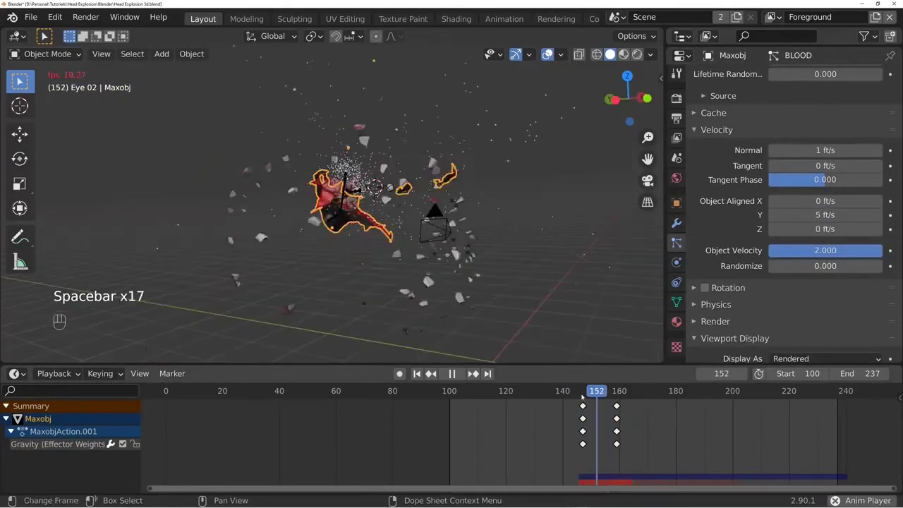
{"action": "key", "text": "space"}
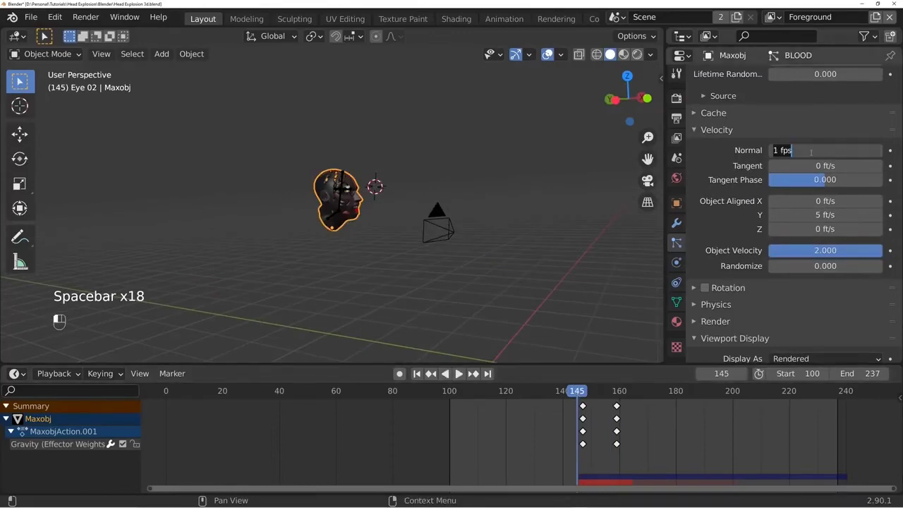
- Give the blood particles 5 ft/s normal velocity and 5 ft/s object-aligned Y velocity, and play the burst
{"action": "key", "text": "space"}
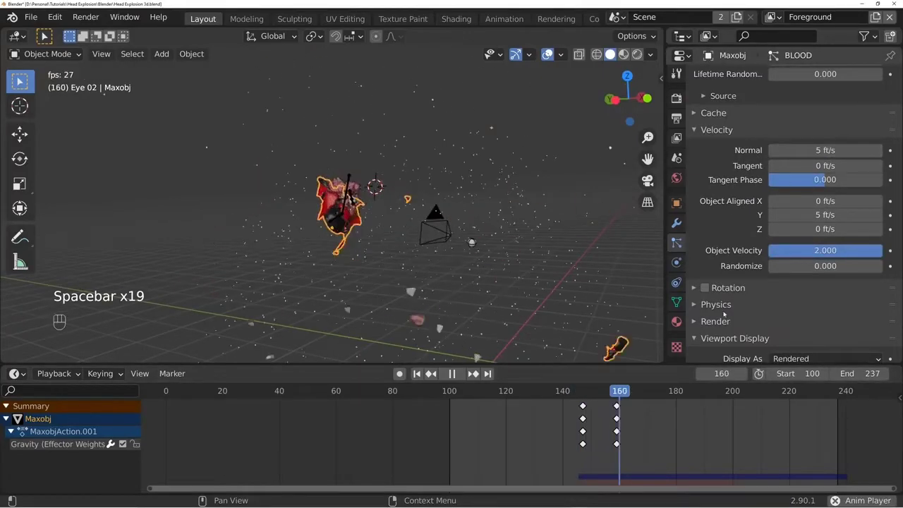
{"action": "key", "text": "space"}
{"action": "key", "text": "space"}
- Check the blood burst through the camera and set the number of particles to 5000
{"action": "key", "text": "space"}
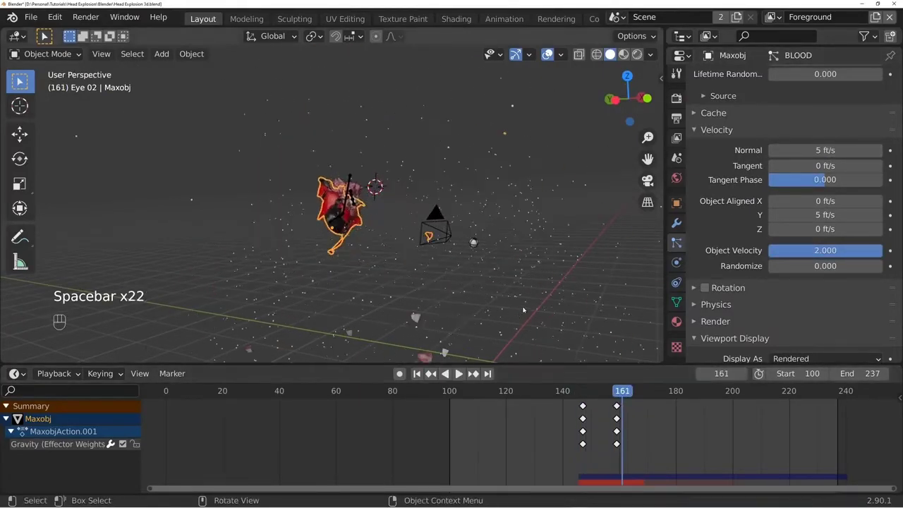
{"action": "key", "text": "KP_0"}
{"action": "key", "text": "space"}
{"action": "key", "text": "space"}
{"action": "left_click", "coordinate": [574, 398]}
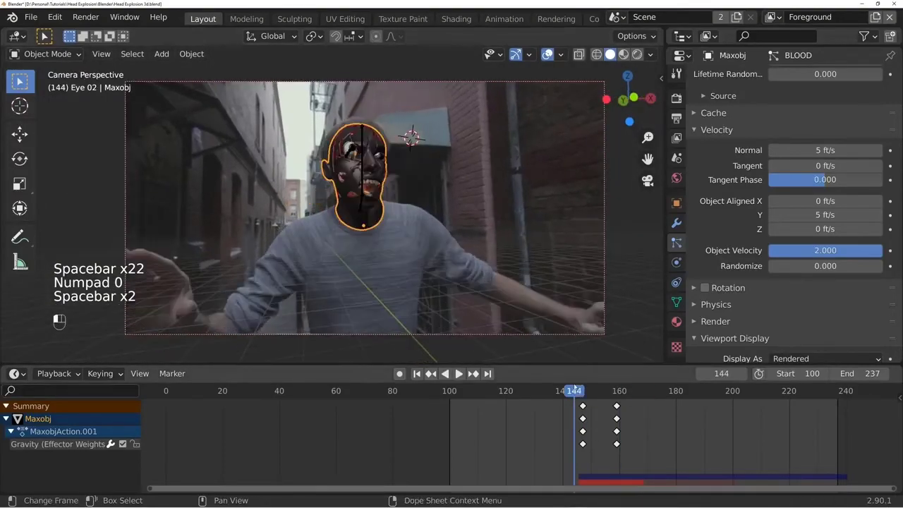
{"action": "key", "text": "space"}
{"action": "key", "text": "space"}
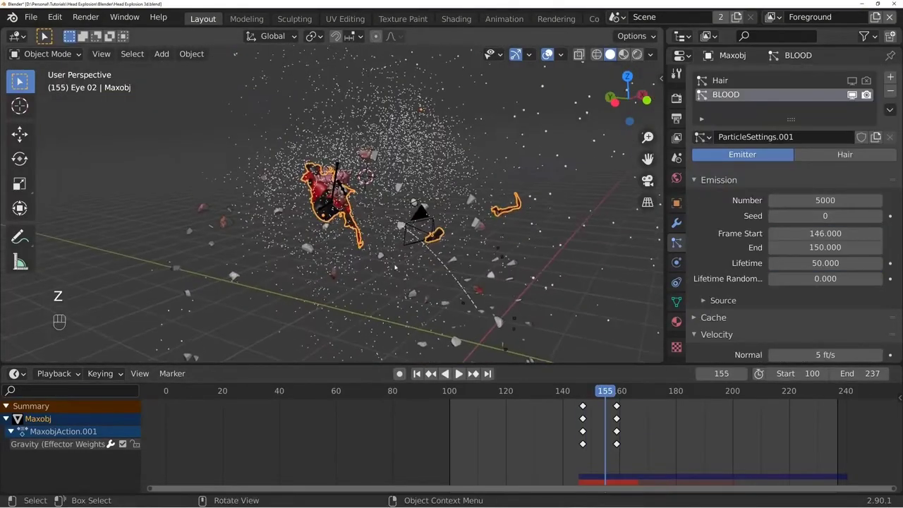
{"action": "middle_click_drag", "start_coordinate": [395, 267], "coordinate": [262, 262], "text": "shift"}
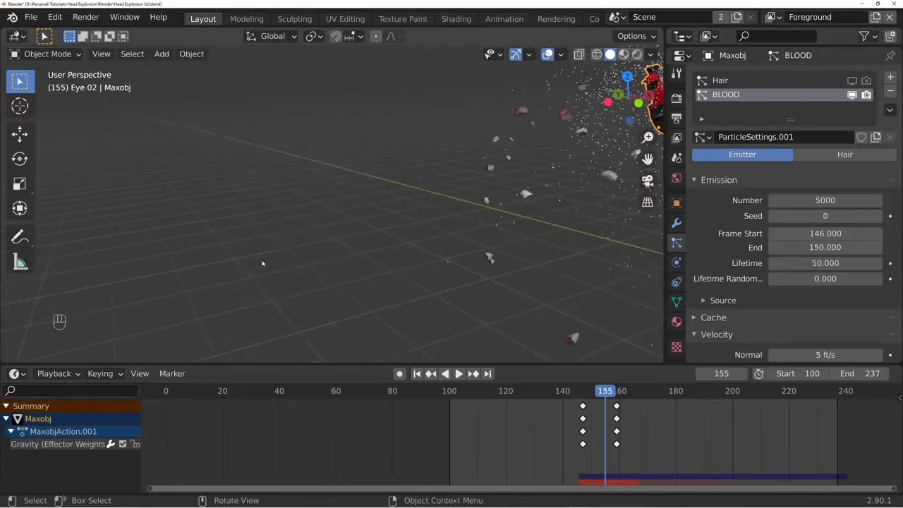
- Add an icosphere in an empty area of the scene and reduce its subdivisions to the lowest level
{"action": "key", "text": "shift+a"}
{"action": "left_click", "coordinate": [378, 172]}
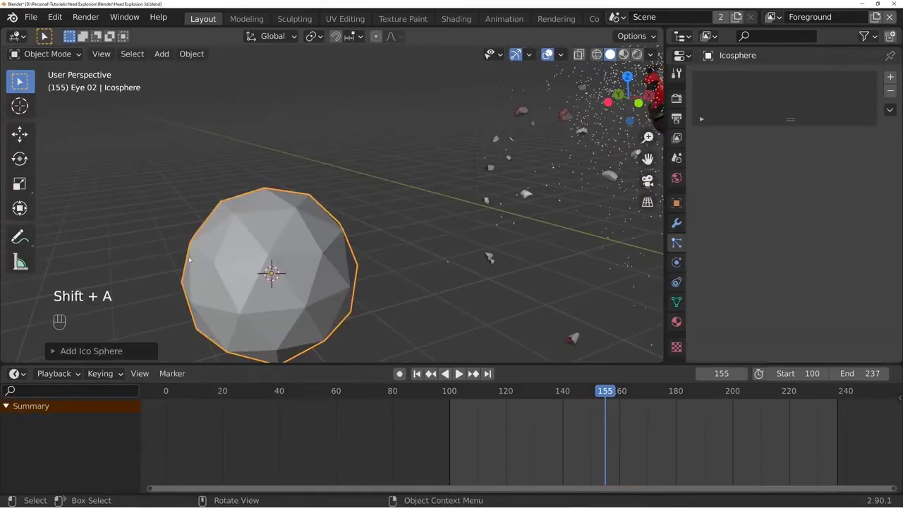
{"action": "left_click", "coordinate": [57, 351]}
{"action": "left_click", "coordinate": [128, 212]}
{"action": "left_click", "coordinate": [54, 192]}
- Create a red "blood" material with roughness 0.055 and transmission 0.675, and rename the icosphere BLOOD PARTICLE
{"action": "left_click", "coordinate": [675, 322]}
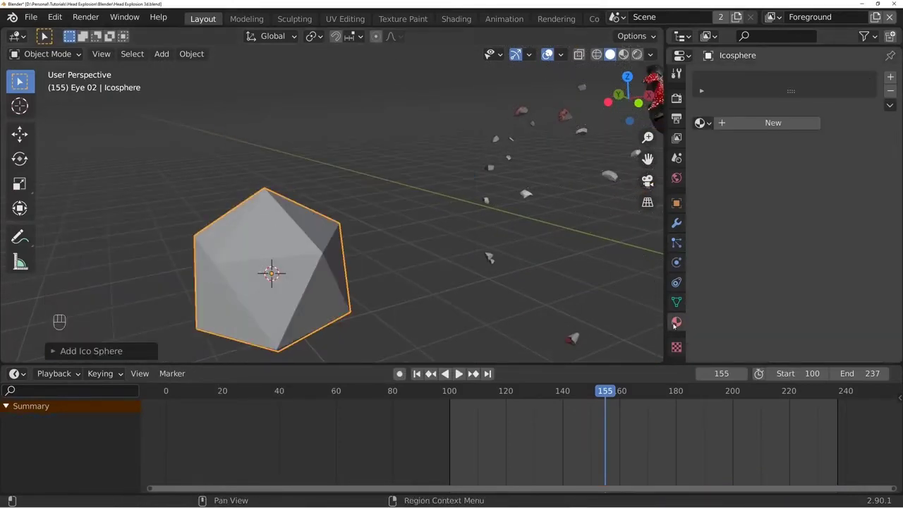
{"action": "left_click", "coordinate": [777, 122]}
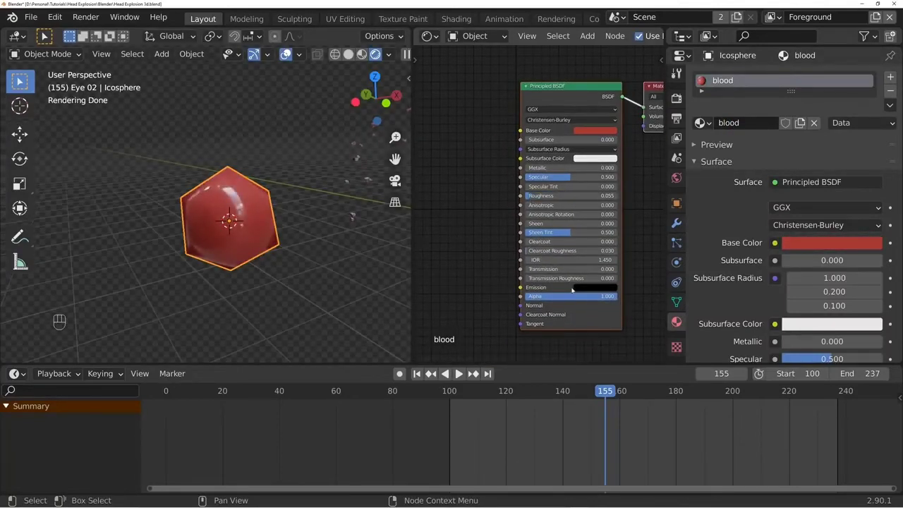
{"action": "left_click_drag", "start_coordinate": [567, 269], "coordinate": [590, 269]}
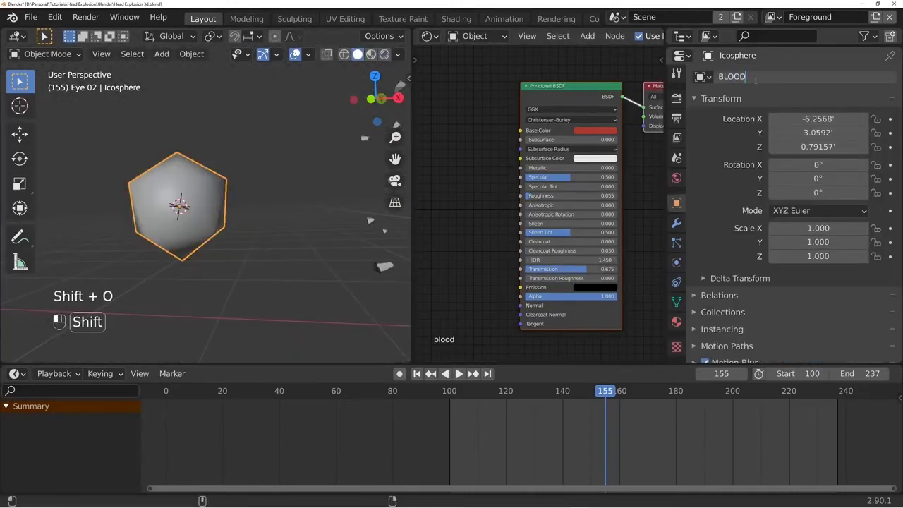
{"action": "key", "text": "Return"}
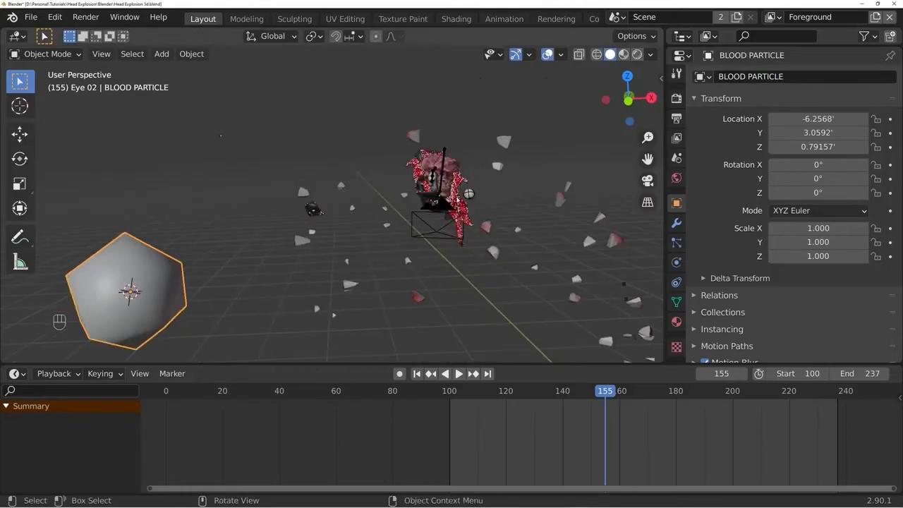
- Render the head mesh's BLOOD particles as an object, using BLOOD PARTICLE as the instance object
{"action": "key", "text": "KP_0"}
{"action": "left_click", "coordinate": [677, 244]}
{"action": "scroll", "coordinate": [744, 308], "scroll_direction": "down", "scroll_amount": 10}
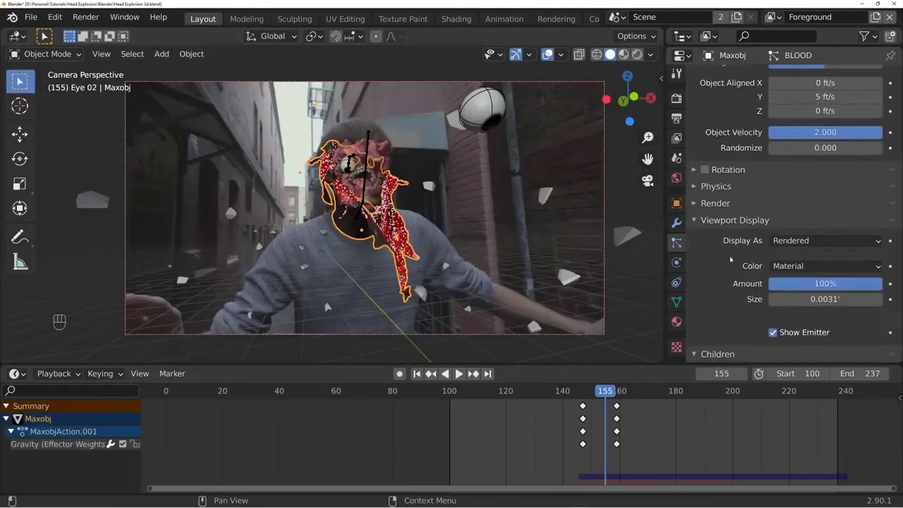
{"action": "left_click", "coordinate": [721, 203]}
{"action": "left_click", "coordinate": [818, 224]}
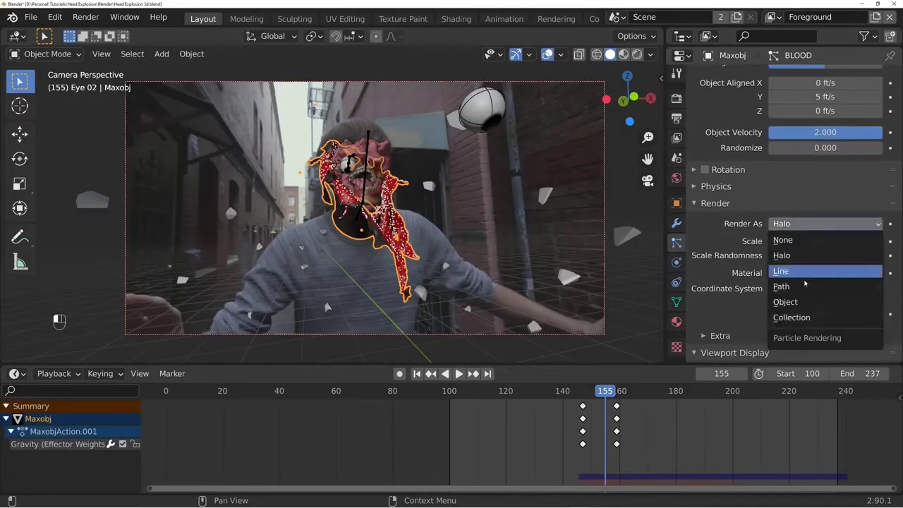
{"action": "left_click", "coordinate": [806, 302]}
{"action": "left_click", "coordinate": [818, 326]}
{"action": "left_click", "coordinate": [812, 347]}
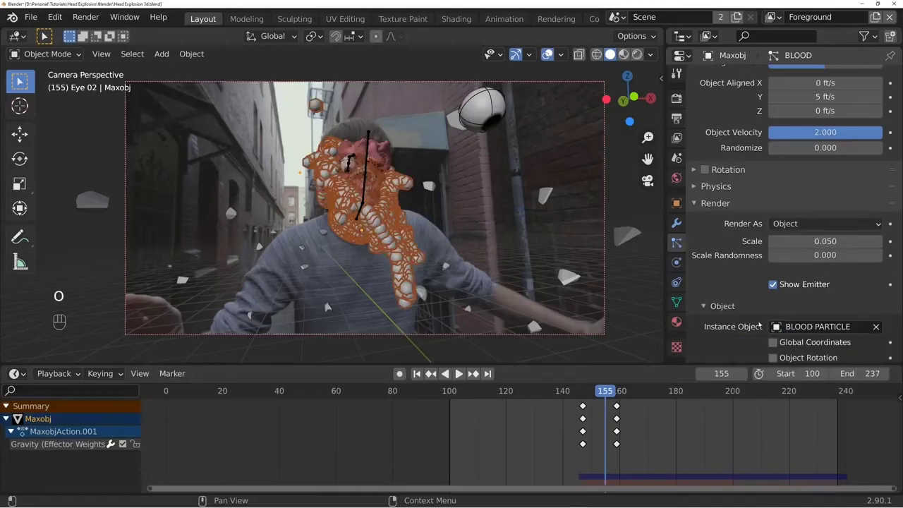
- Set the blood particles' render scale to 0.005 and scale randomness to 0.807
{"action": "scroll", "coordinate": [760, 325], "scroll_direction": "down", "scroll_amount": 5}
{"action": "scroll", "coordinate": [635, 219], "scroll_direction": "up", "scroll_amount": 2}
{"action": "scroll", "coordinate": [747, 247], "scroll_direction": "up", "scroll_amount": 1}
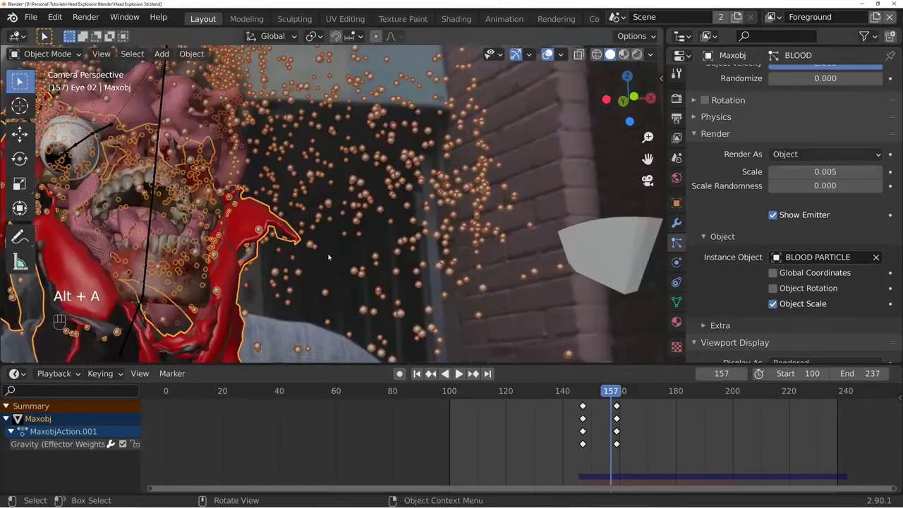
{"action": "middle_click_drag", "start_coordinate": [328, 257], "coordinate": [364, 233], "text": "shift"}
{"action": "left_click_drag", "start_coordinate": [789, 186], "coordinate": [874, 186]}
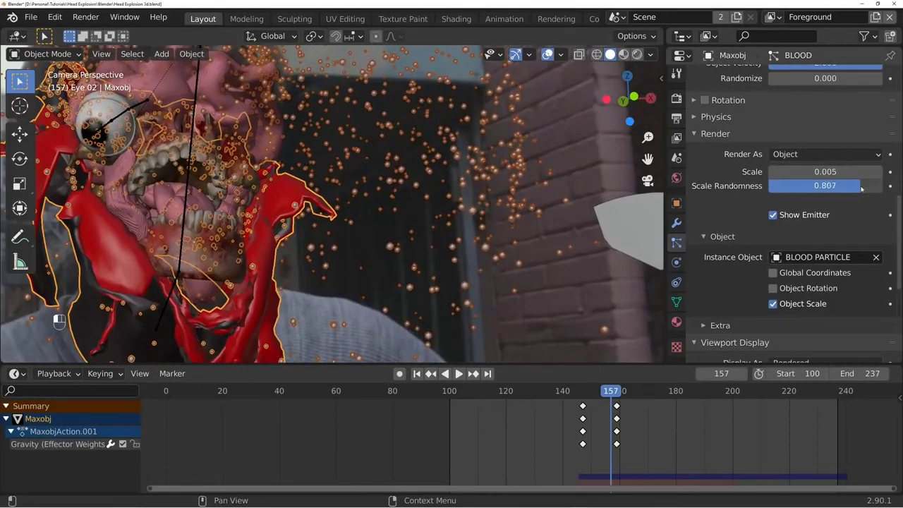
- Clear the selection, replay the burst in the camera view, and set the blood particle number to 10000
{"action": "scroll", "coordinate": [483, 298], "scroll_direction": "down", "scroll_amount": 4}
{"action": "key", "text": "alt+a"}
{"action": "key", "text": "space"}
{"action": "key", "text": "space"}
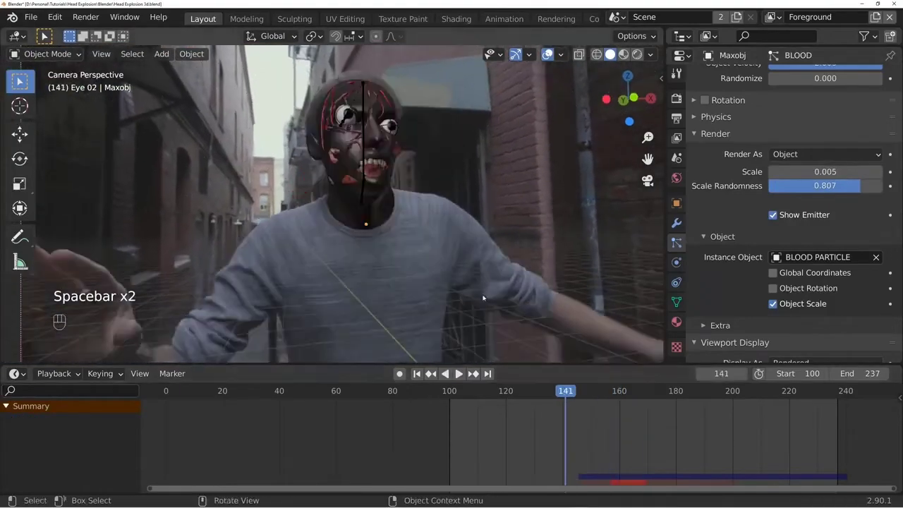
{"action": "scroll", "coordinate": [483, 299], "scroll_direction": "down", "scroll_amount": 2}
{"action": "key", "text": "space"}
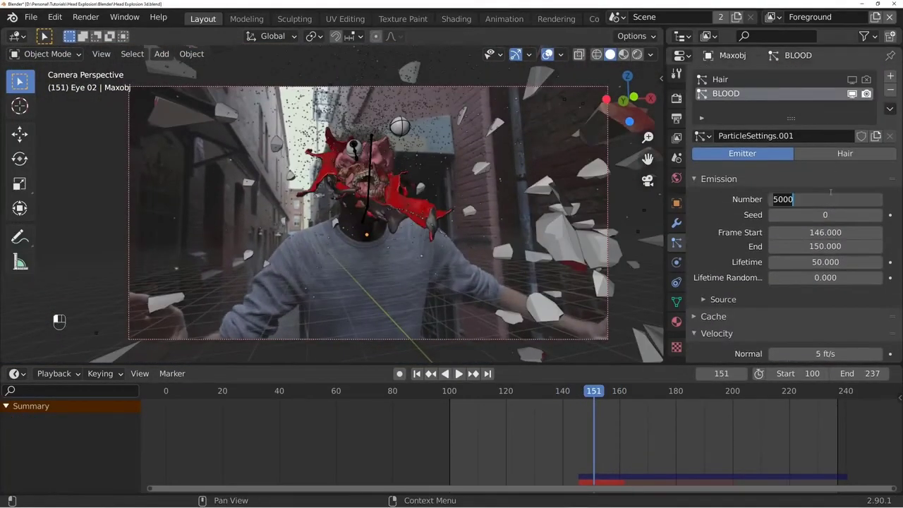
{"action": "left_click", "coordinate": [568, 392]}
{"action": "key", "text": "space"}
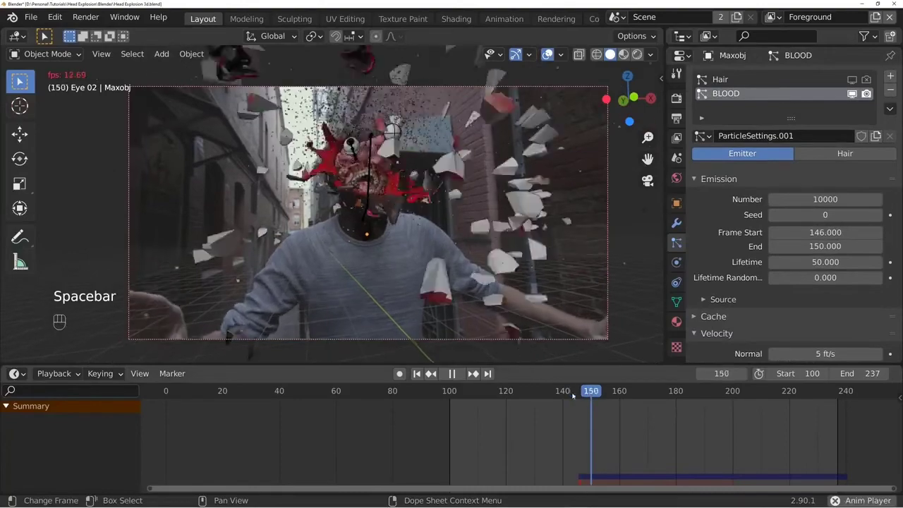
- Replay the blood burst from frame 146 in the camera view and inspect its spread from outside the camera
{"action": "key", "text": "space"}
{"action": "key", "text": "space"}
{"action": "key", "text": "space"}
{"action": "key", "text": "space"}
{"action": "key", "text": "space"}
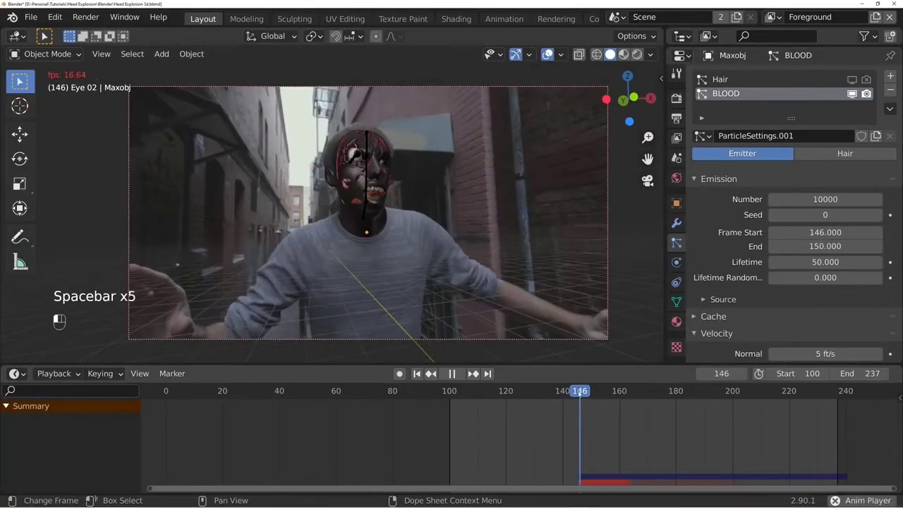
{"action": "middle_click_drag", "start_coordinate": [555, 345], "coordinate": [225, 243]}
{"action": "scroll", "coordinate": [225, 244], "scroll_direction": "down", "scroll_amount": 3}
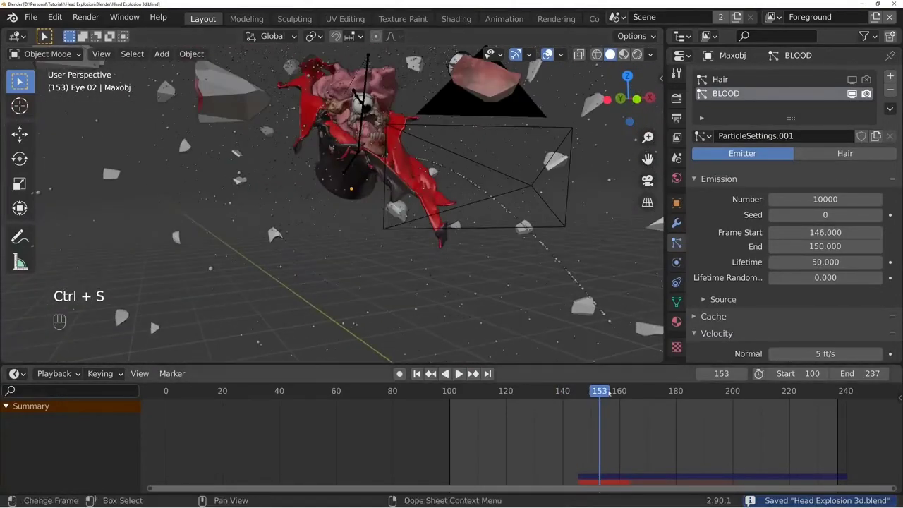
- Park the animation at frame 153, expand the BLOOD particle system's cache settings, and bake the particle simulation
{"action": "mouse_move", "coordinate": [601, 393]}
{"action": "left_mouse_down"}
{"action": "mouse_move", "coordinate": [578, 397]}
{"action": "mouse_move", "coordinate": [611, 397]}
{"action": "mouse_move", "coordinate": [599, 397]}
{"action": "left_mouse_up"}
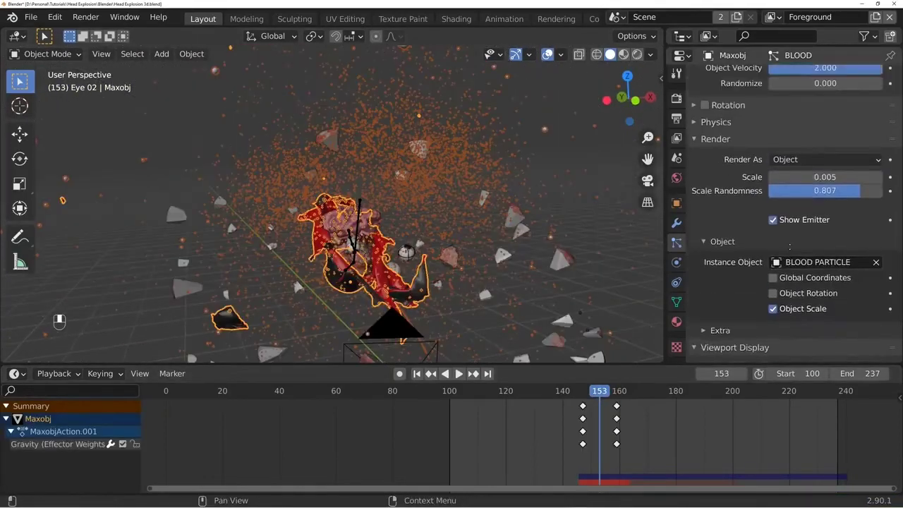
{"action": "scroll", "coordinate": [749, 212], "scroll_direction": "up", "scroll_amount": 10}
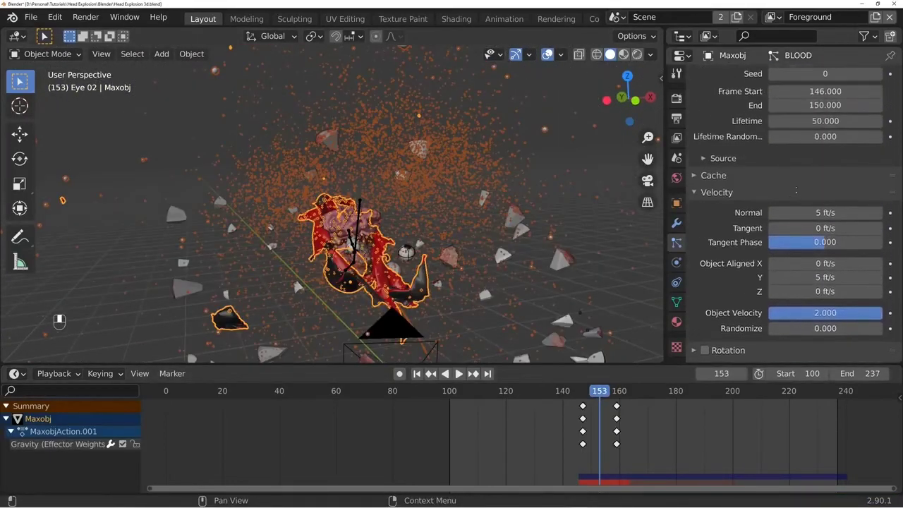
{"action": "left_click", "coordinate": [713, 173]}
{"action": "scroll", "coordinate": [750, 211], "scroll_direction": "down", "scroll_amount": 4}
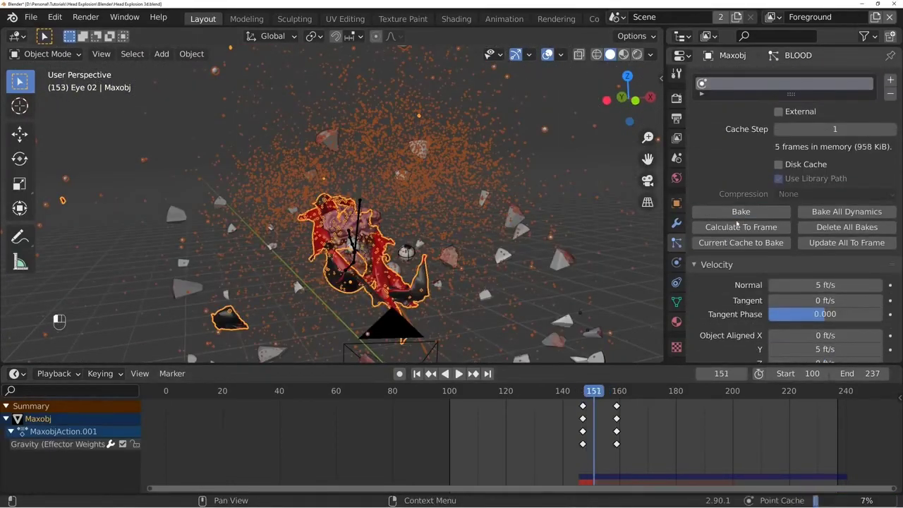
- Enable Hair Dynamics on the head's Hair particle system, replay from frame 146, and bring up its structure and volume settings
{"action": "key", "text": "space"}
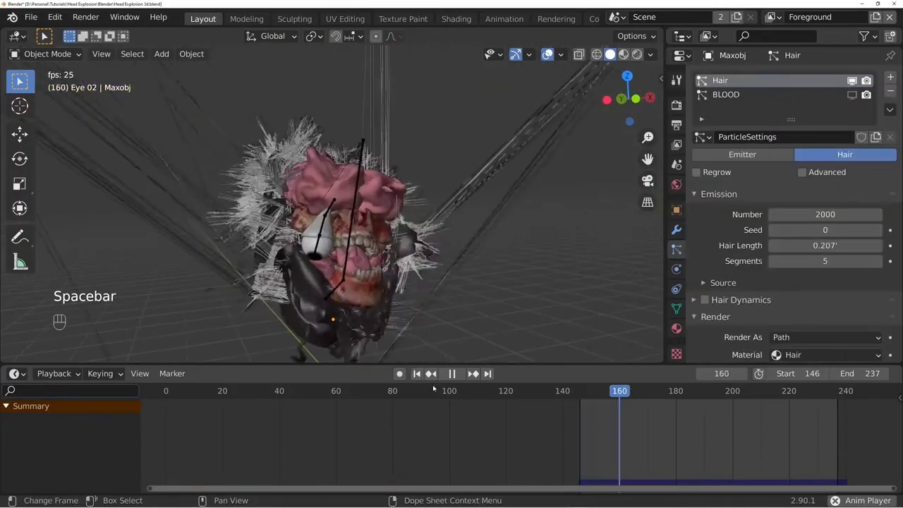
{"action": "key", "text": "space"}
{"action": "left_click", "coordinate": [417, 374]}
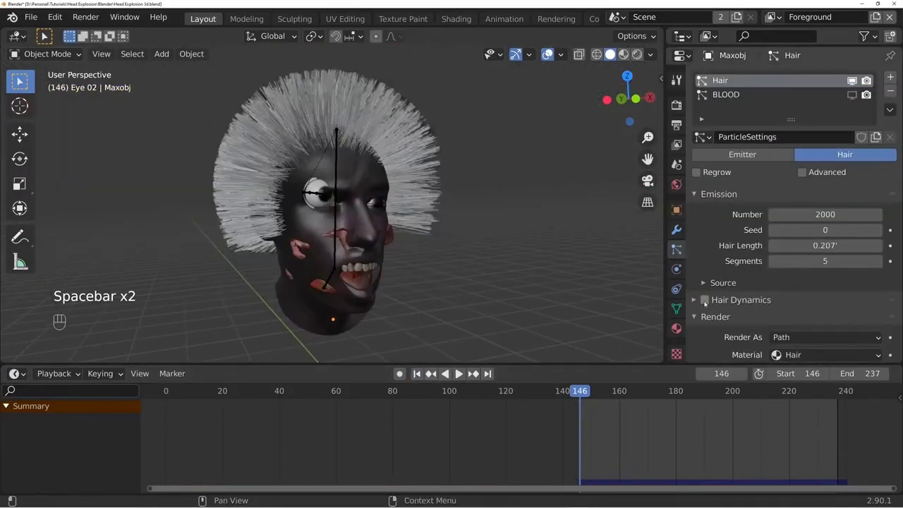
{"action": "left_click", "coordinate": [704, 300]}
{"action": "key", "text": "space"}
{"action": "scroll", "coordinate": [781, 170], "scroll_direction": "down", "scroll_amount": 10}
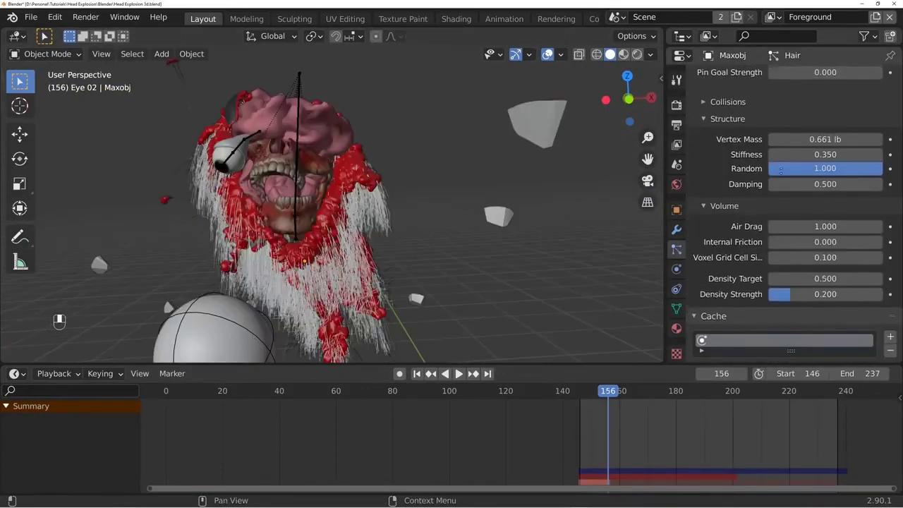
{"action": "scroll", "coordinate": [781, 170], "scroll_direction": "down", "scroll_amount": 6}
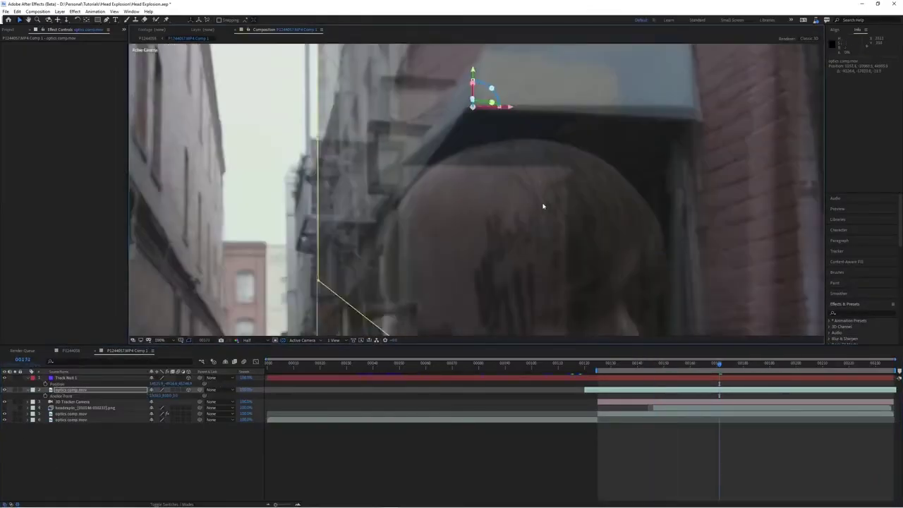
- In After Effects, move to frame 192, reshape the upper-left corner of the optics comp.mov patch mask, and open that layer
{"action": "scroll", "coordinate": [542, 204], "scroll_direction": "down", "scroll_amount": 1}
{"action": "left_click_drag", "start_coordinate": [725, 364], "coordinate": [786, 383]}
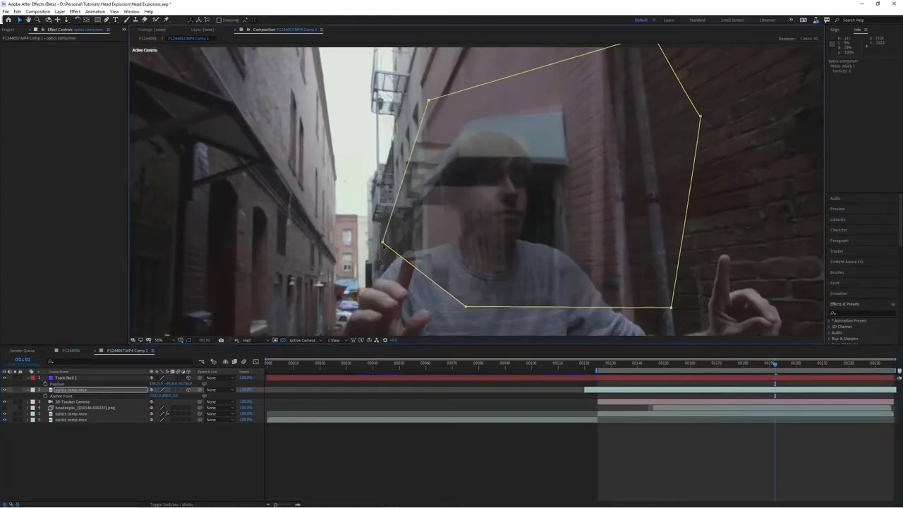
{"action": "left_click_drag", "start_coordinate": [428, 101], "coordinate": [419, 96]}
{"action": "double_click", "coordinate": [71, 389]}
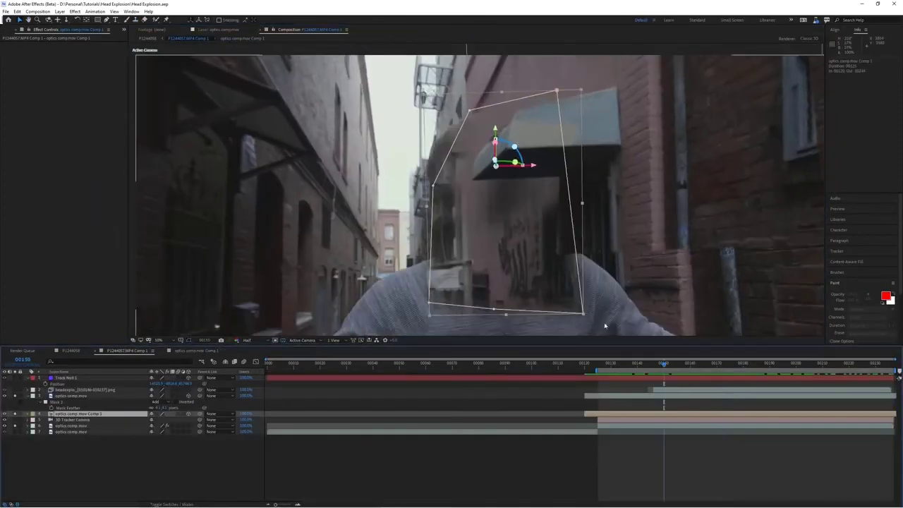
- Set the shoulder mask on the optics comp.mov Comp 1 layer to Subtract and undo the last mask path edit
{"action": "left_click", "coordinate": [158, 432]}
{"action": "key", "text": "ctrl+z"}
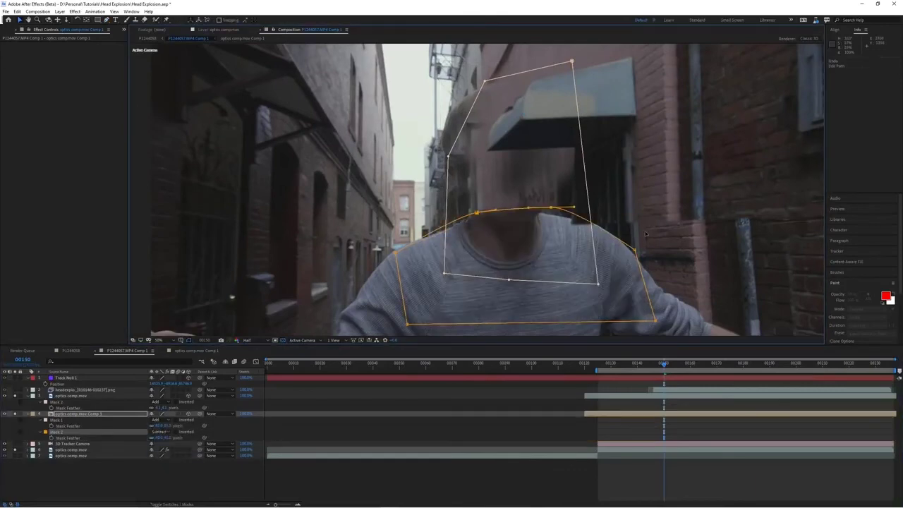